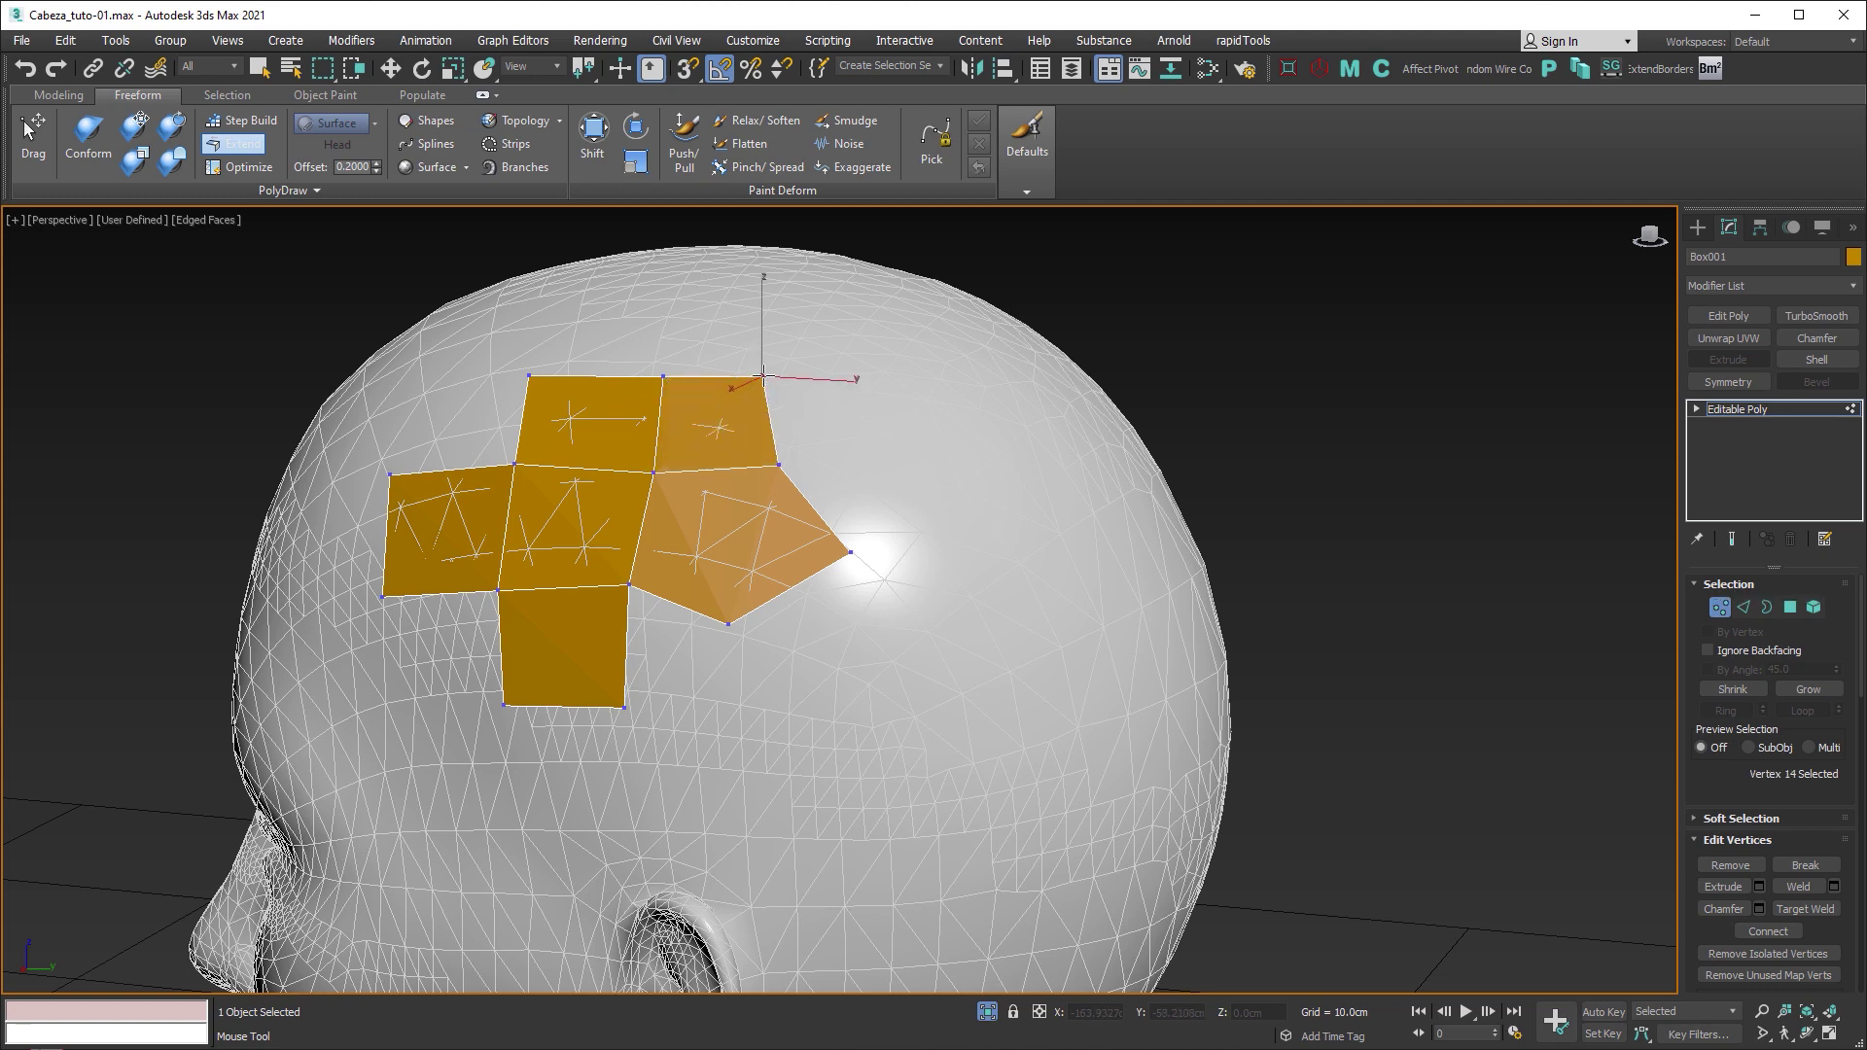
Step: Fill the corners beside the pentagon with quads and extend a quad strip upward
left_click(630, 585)
left_click(514, 464)
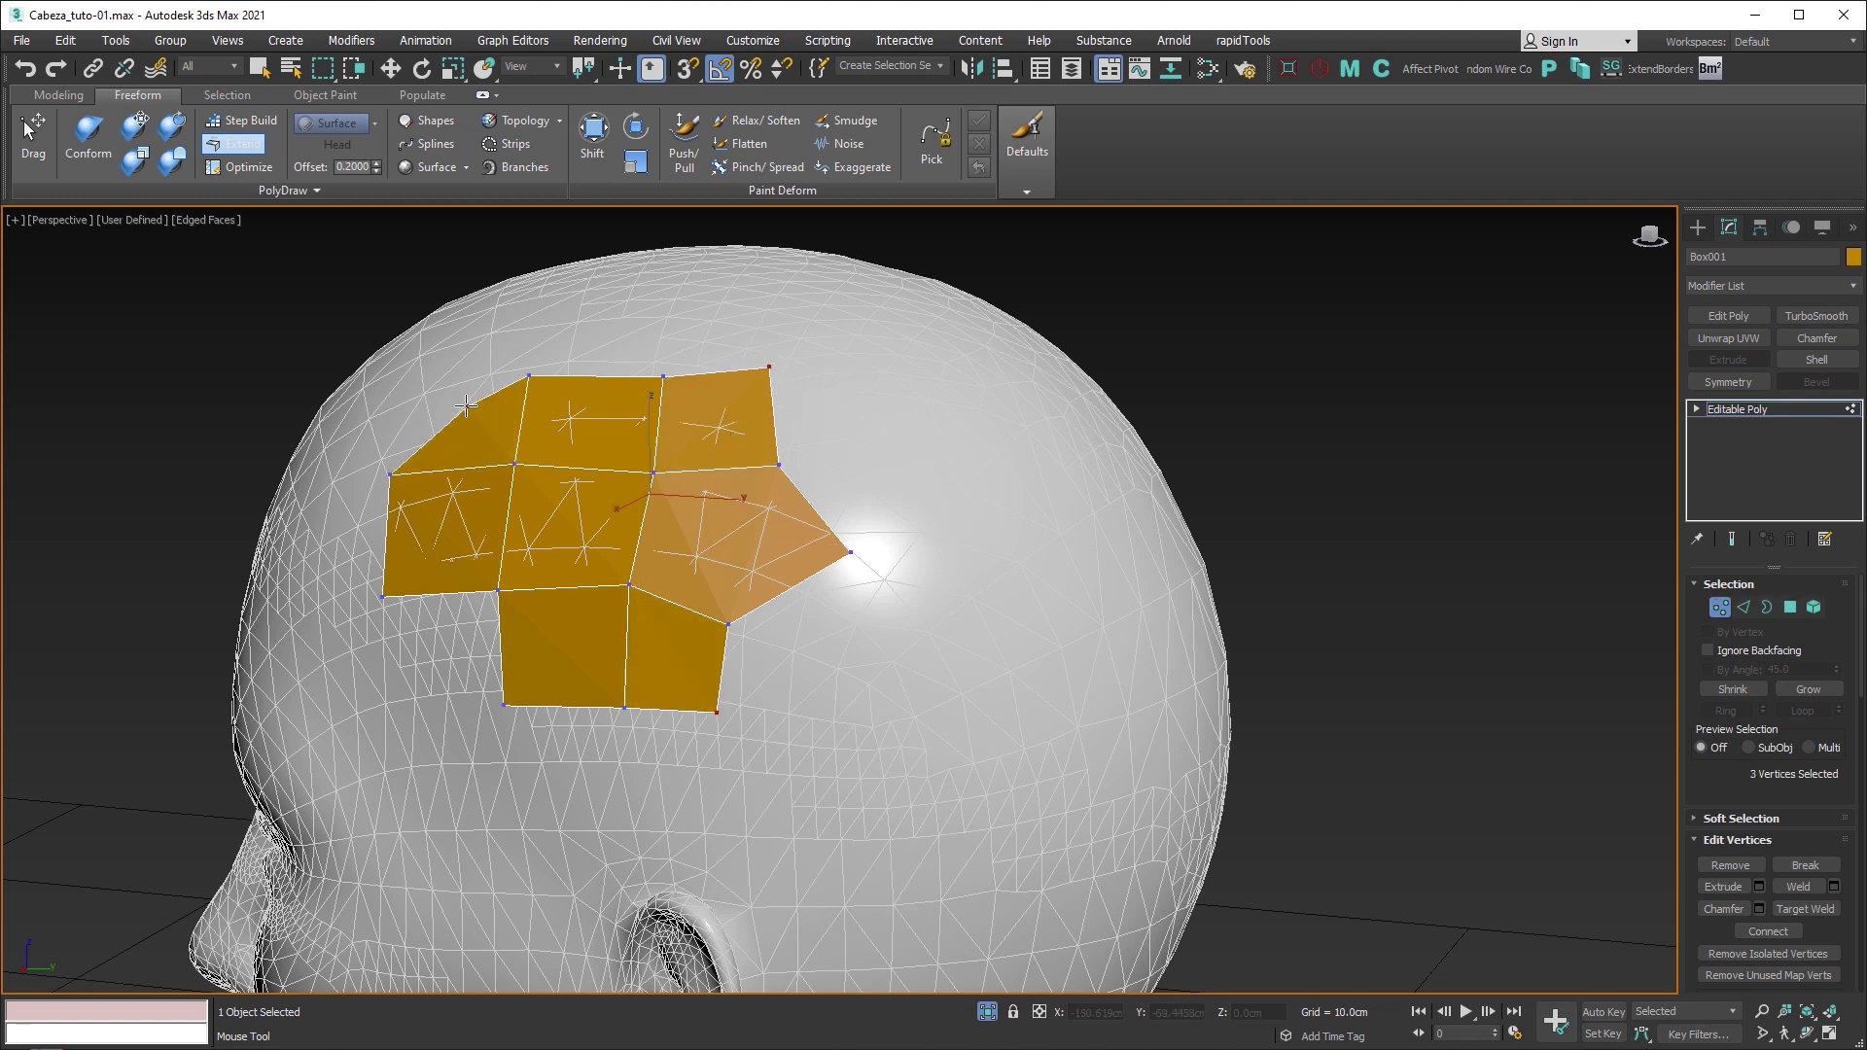
left_click_drag(785, 461, 902, 382)
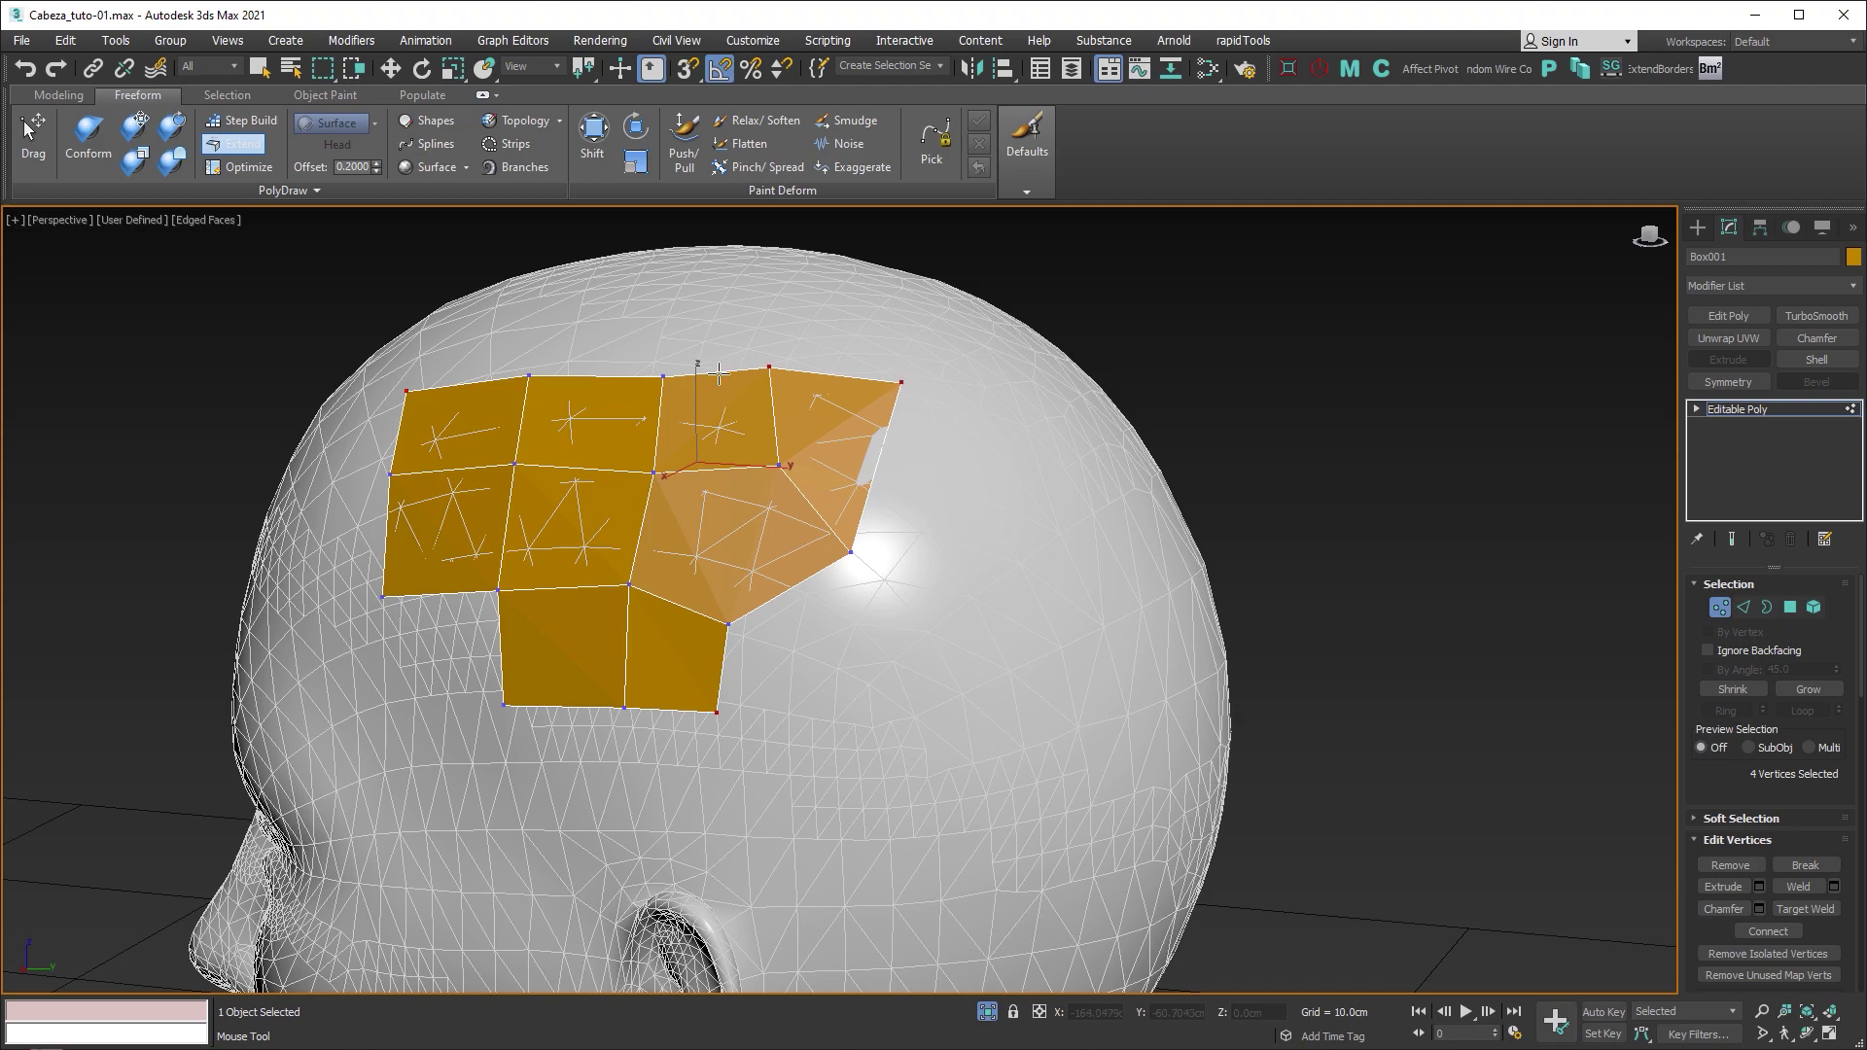
left_click_drag(718, 373, 714, 291, "shift")
mouse_move(715, 292)
middle_mouse_down("alt")
mouse_move(584, 544)
mouse_move(535, 530)
middle_mouse_up("alt")
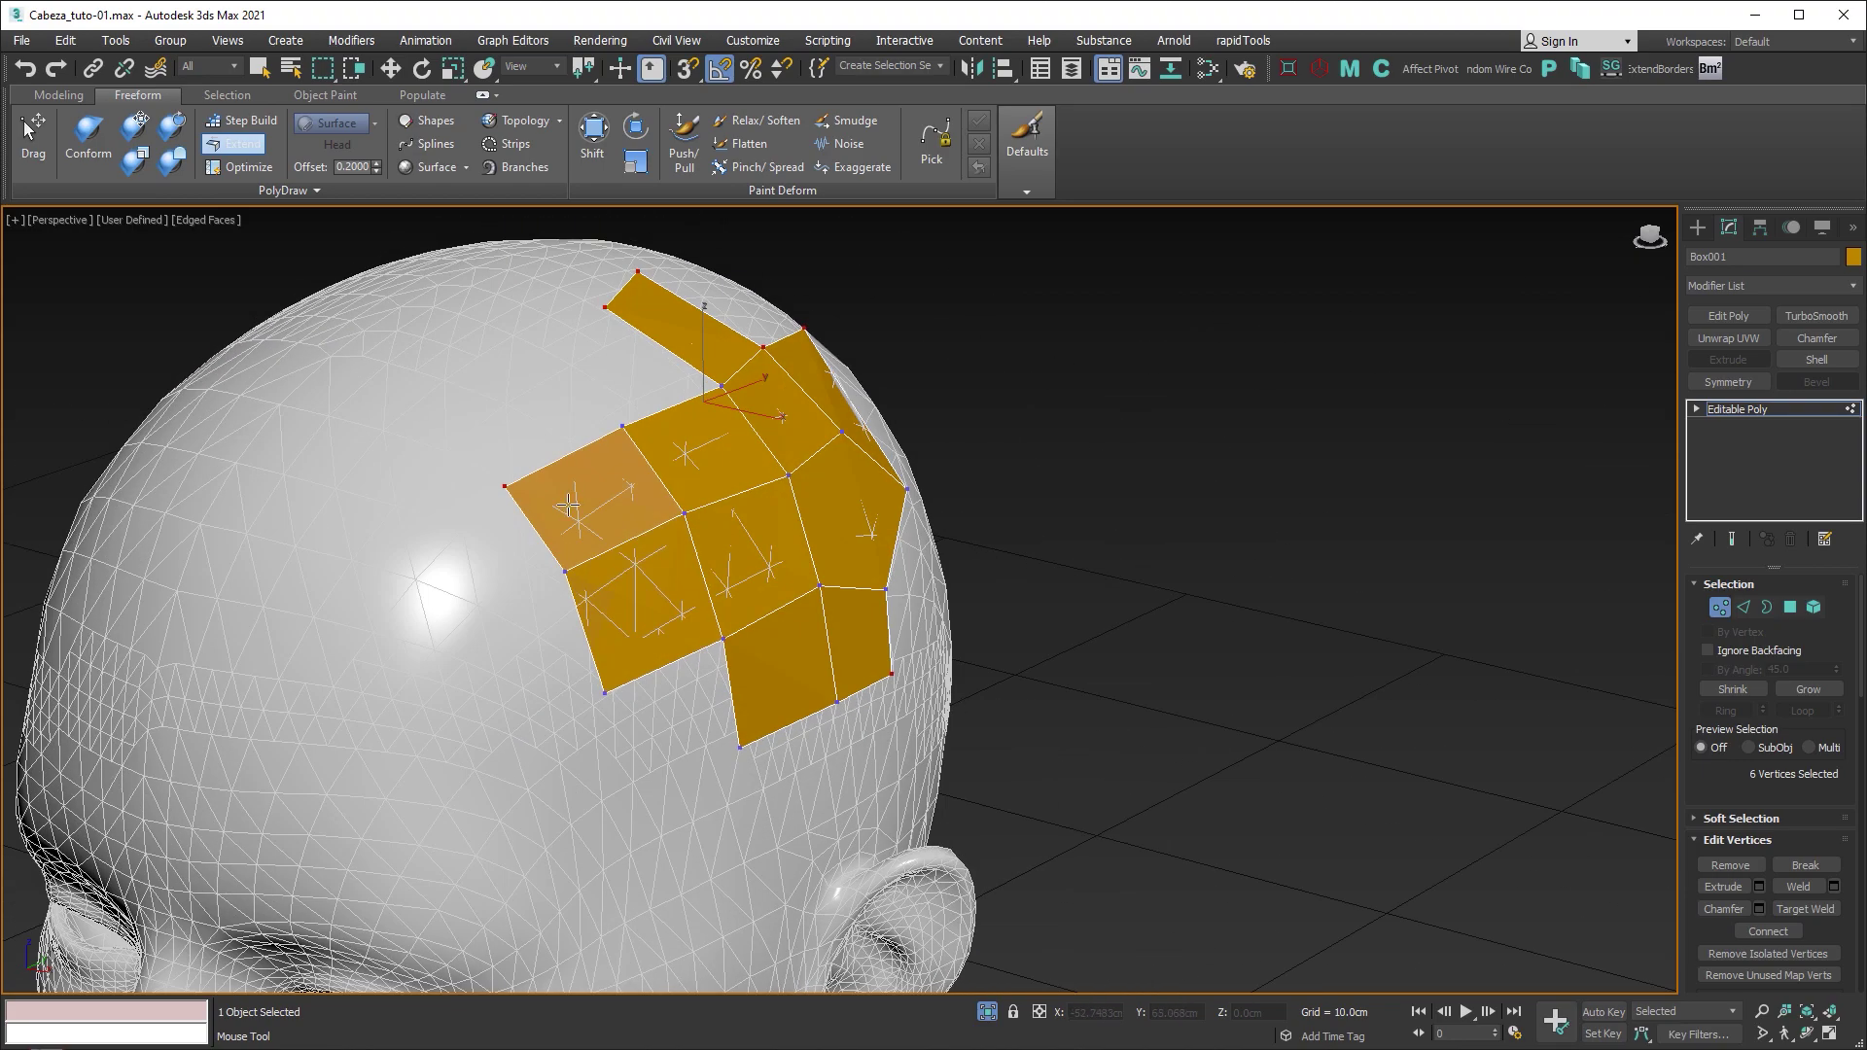
Step: Extend quads to the left and upward, two rows downward, and a column to the right
mouse_move(535, 530)
left_mouse_down("shift")
mouse_move(434, 575)
mouse_move(368, 666)
left_mouse_up("shift")
left_click_drag(445, 518, 437, 408, "shift")
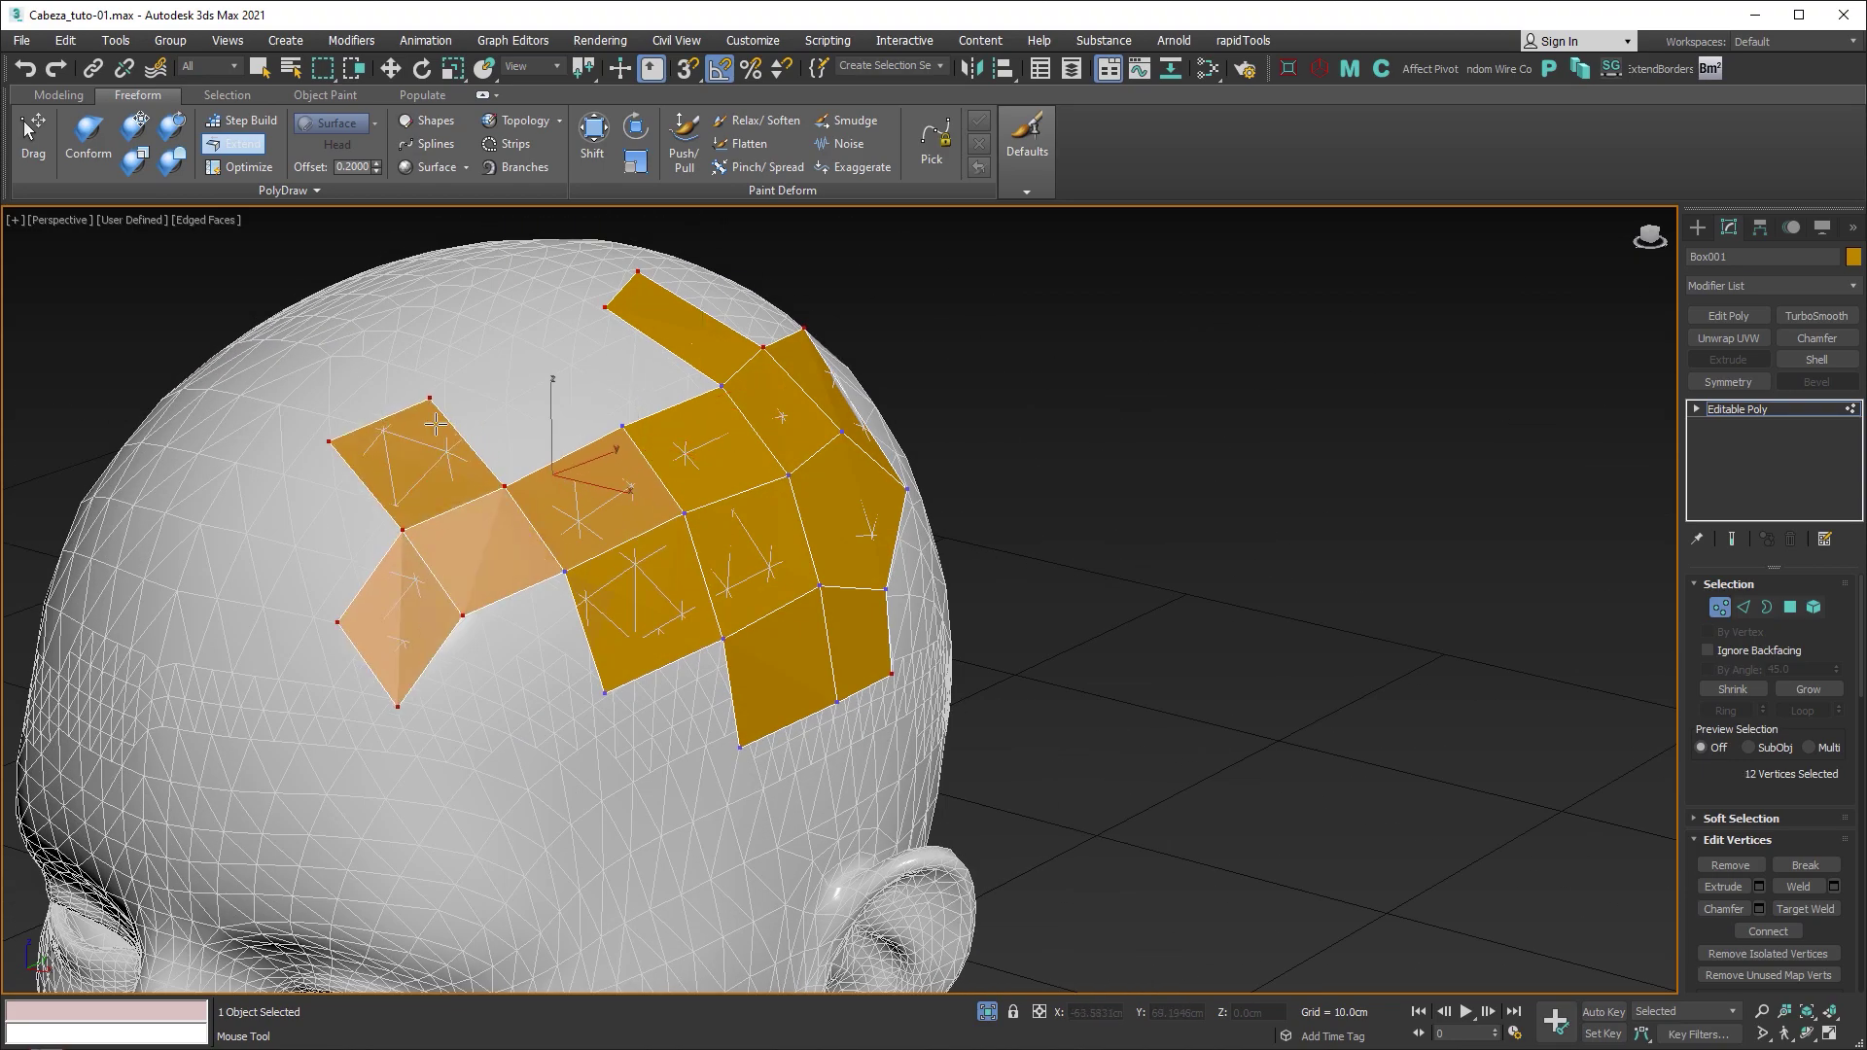
middle_click_drag(437, 408, 485, 587, "alt")
middle_click_drag(292, 812, 822, 683, "alt")
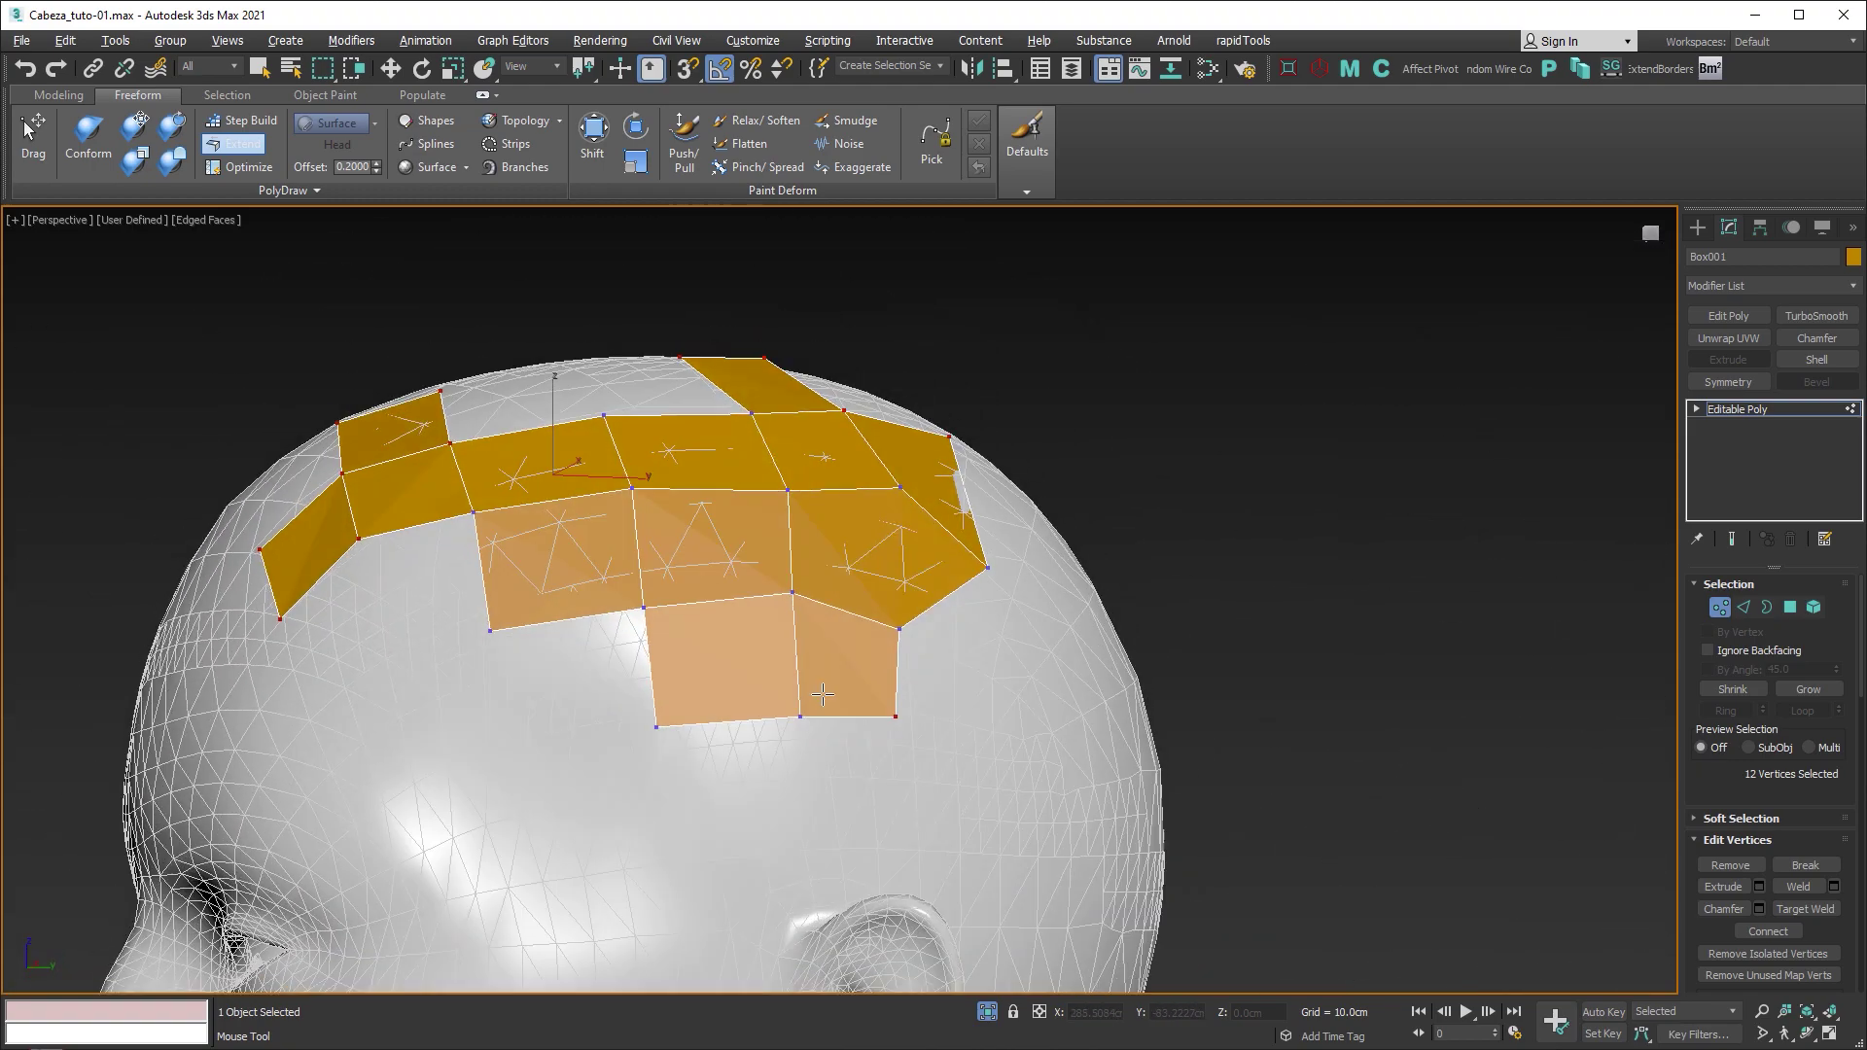
left_click_drag(746, 721, 754, 890, "shift")
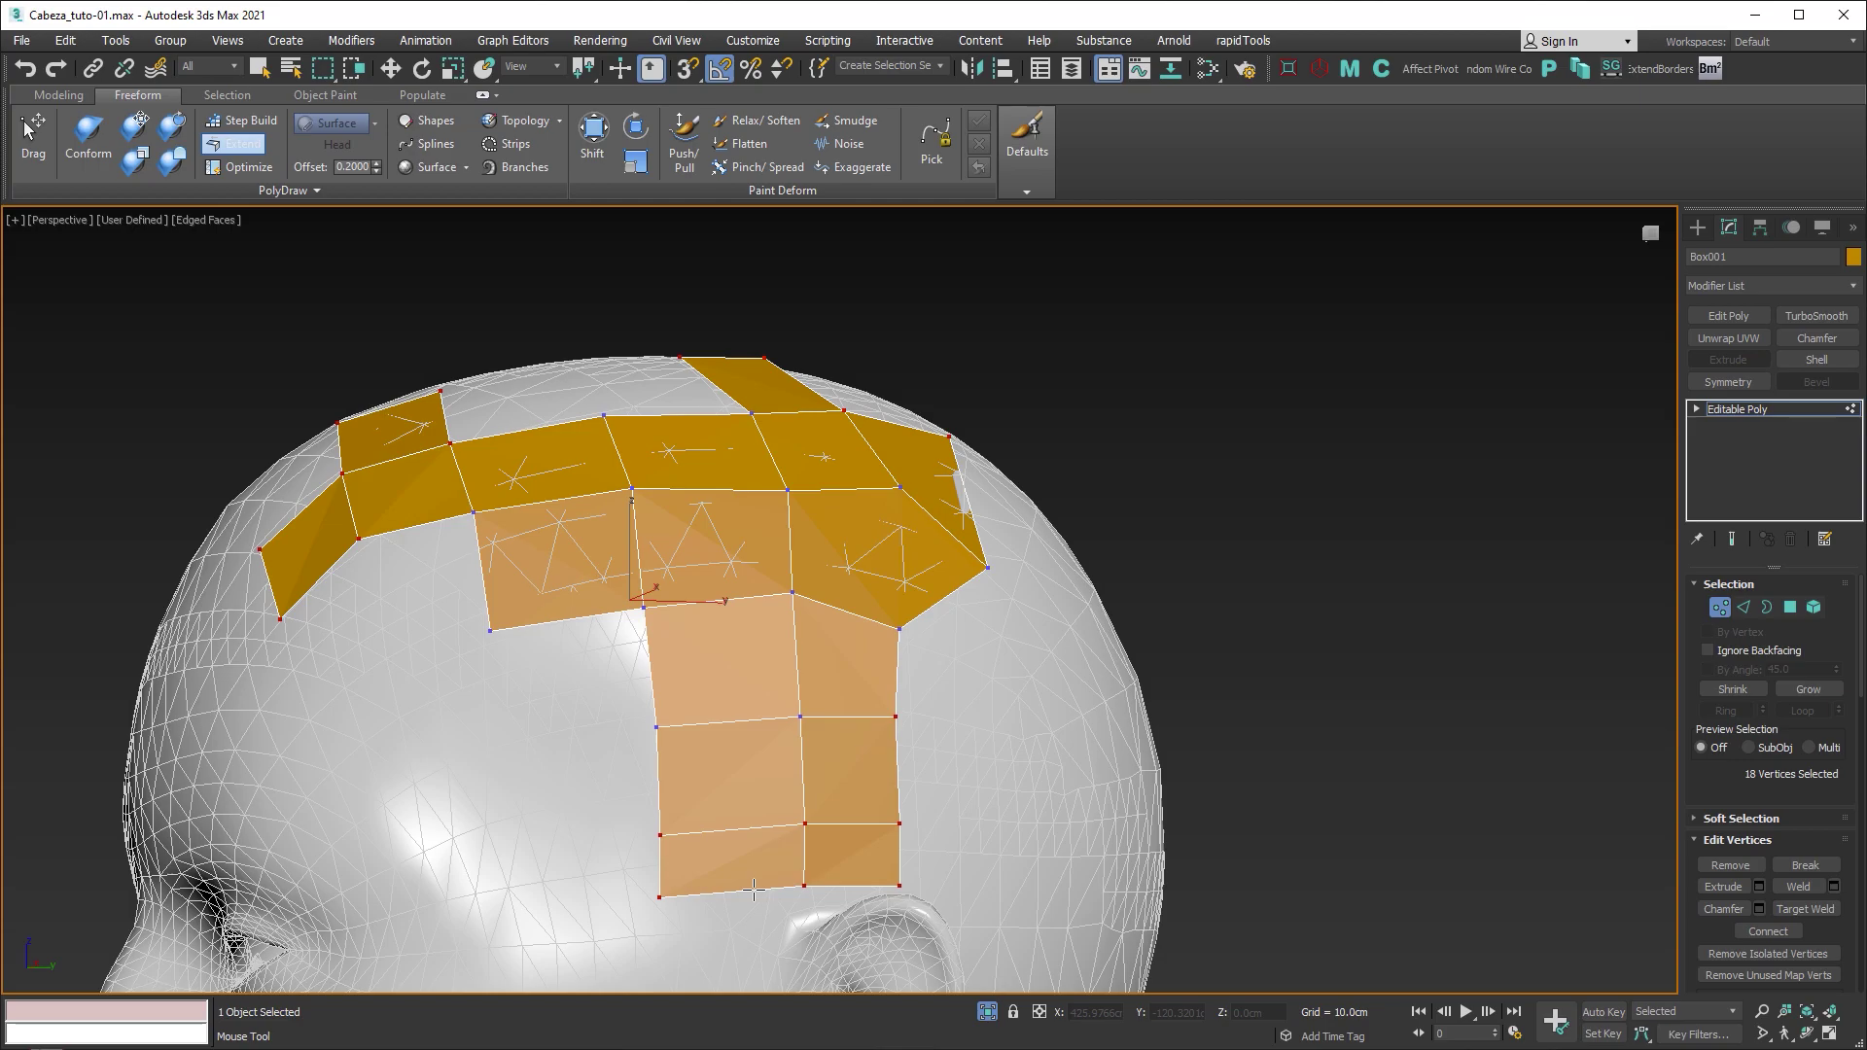
left_click_drag(904, 778, 1065, 778, "shift")
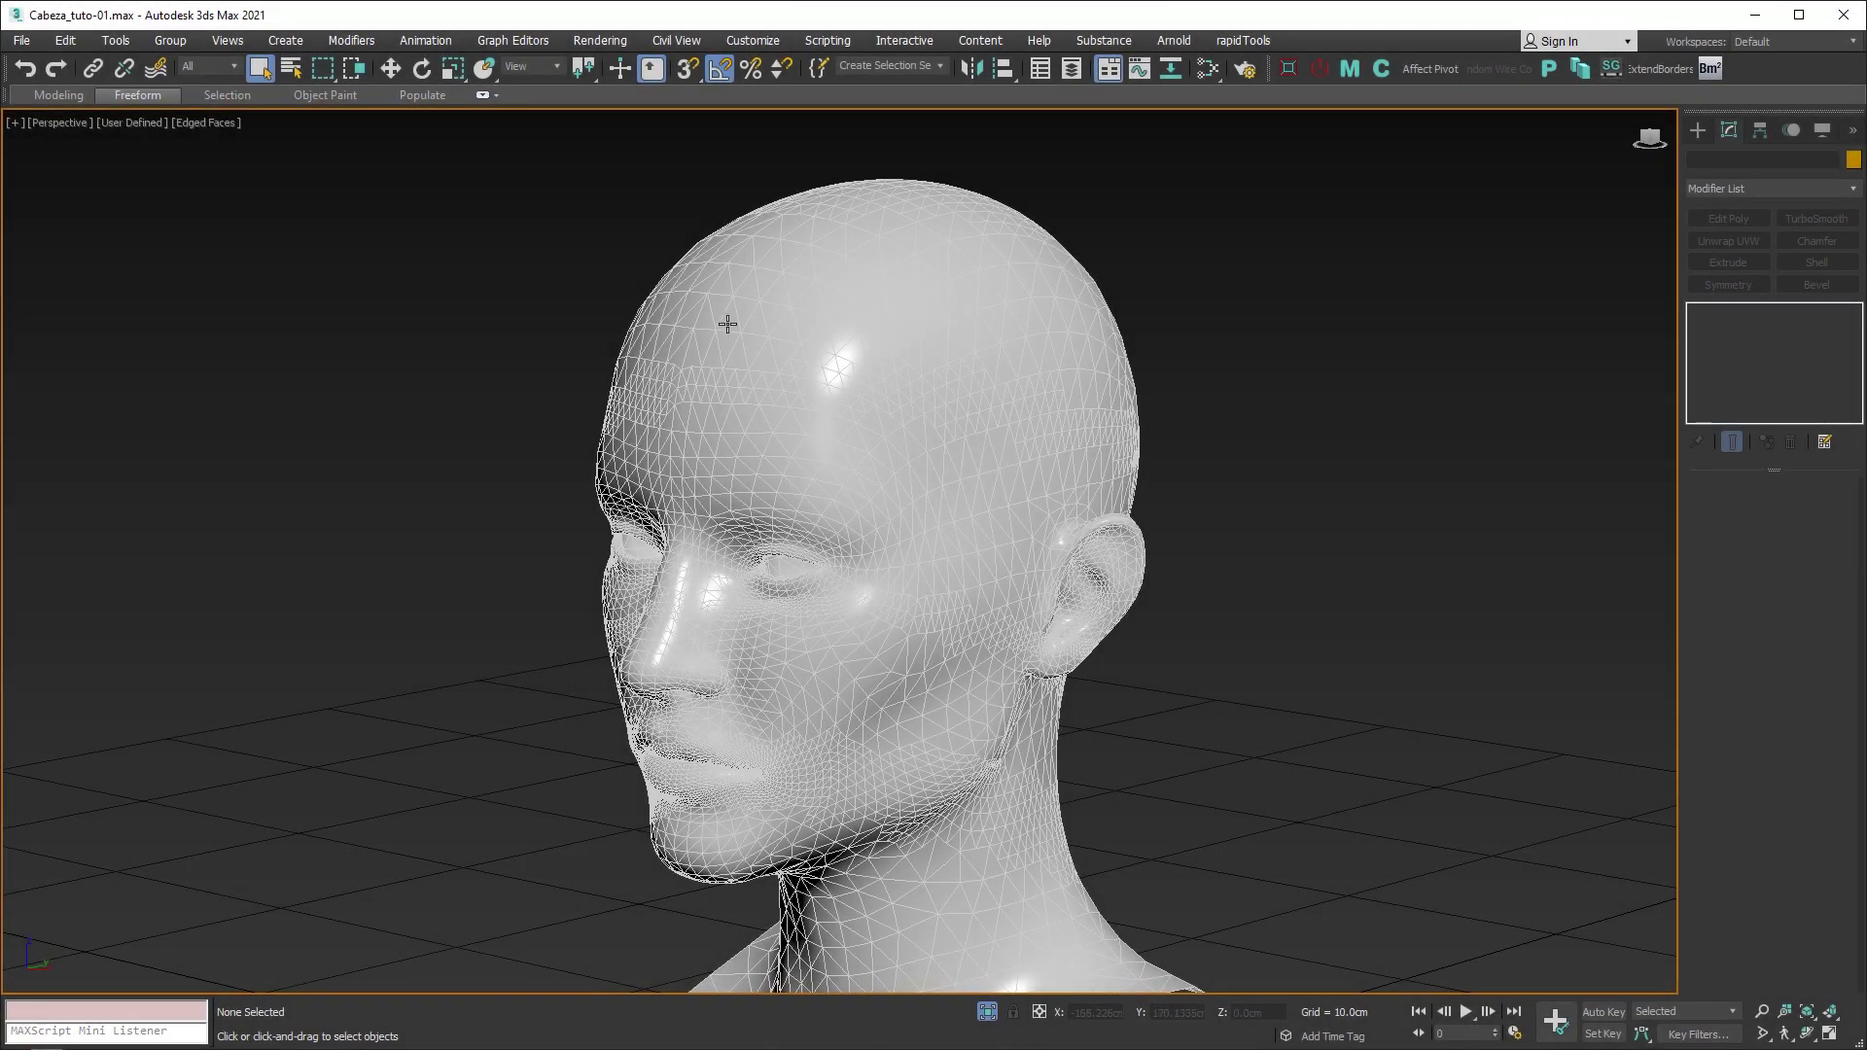
Step: Select the high-poly head and pick it as the PolyDraw Draw On: Surface target
left_click(725, 329)
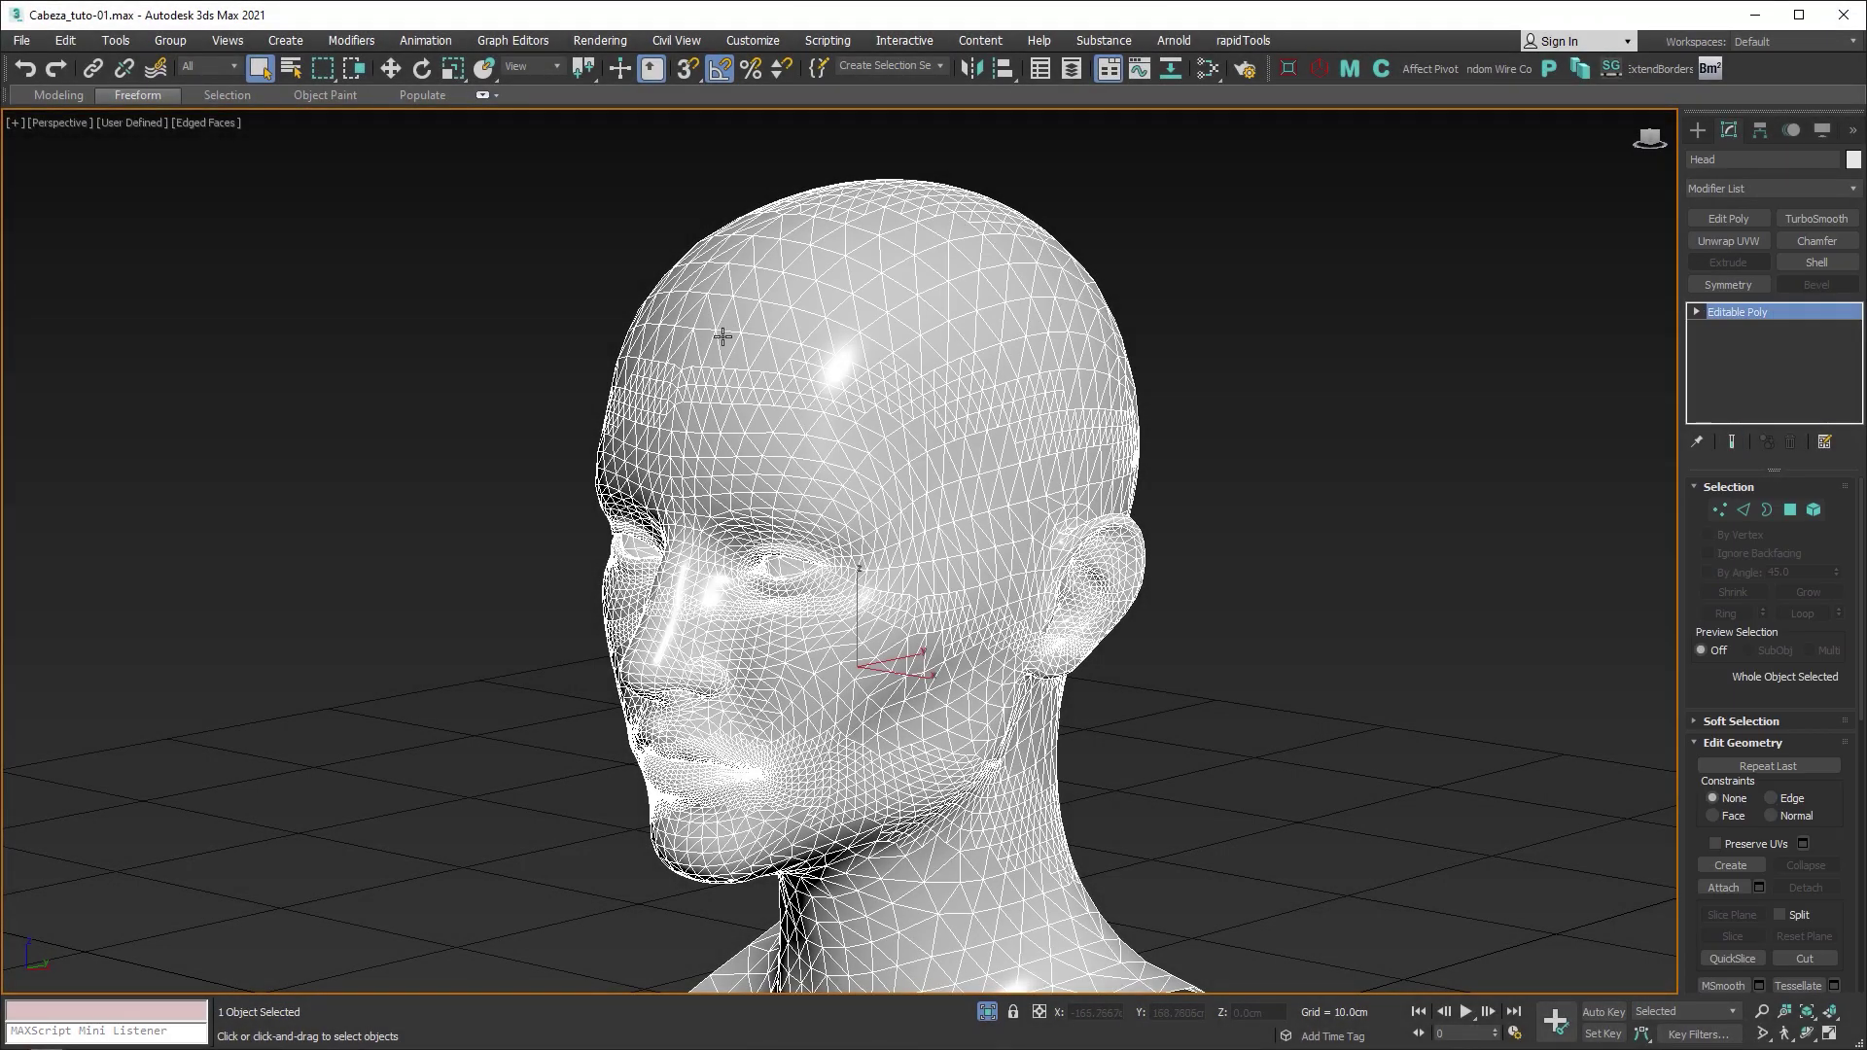
left_click(155, 98)
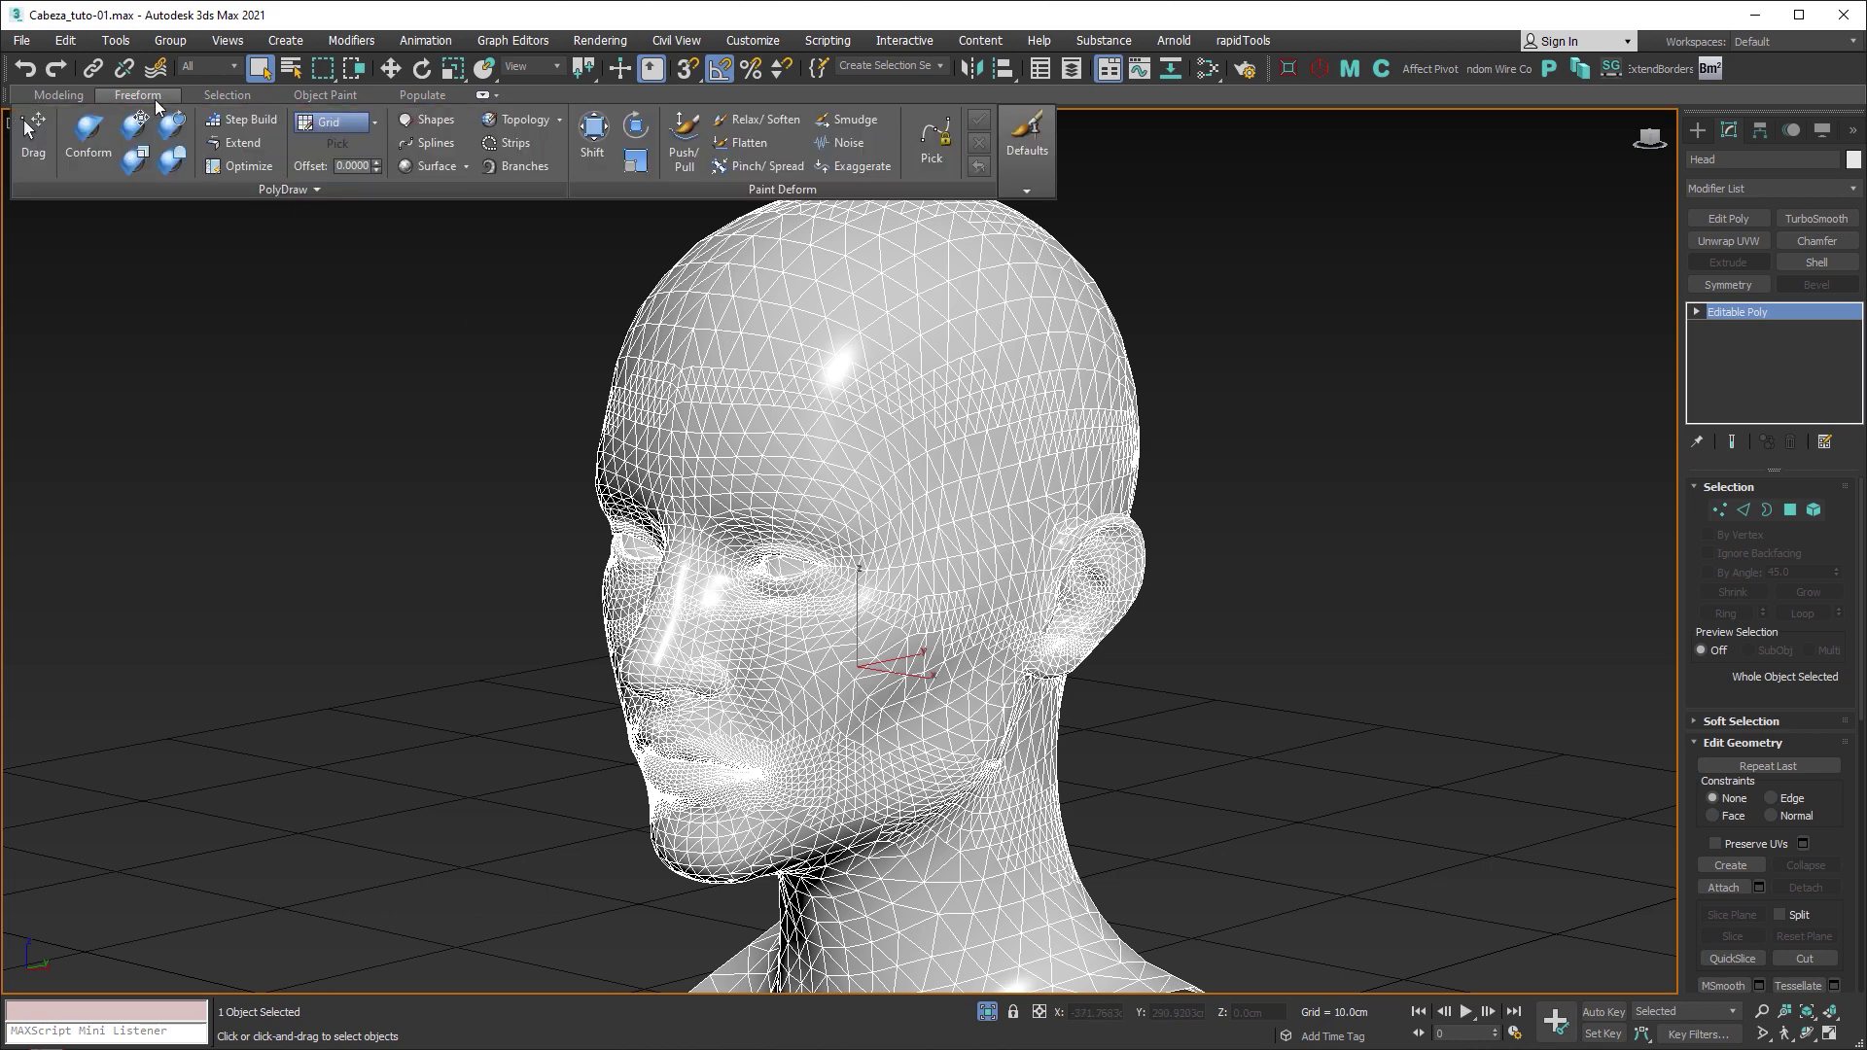
left_click(375, 124)
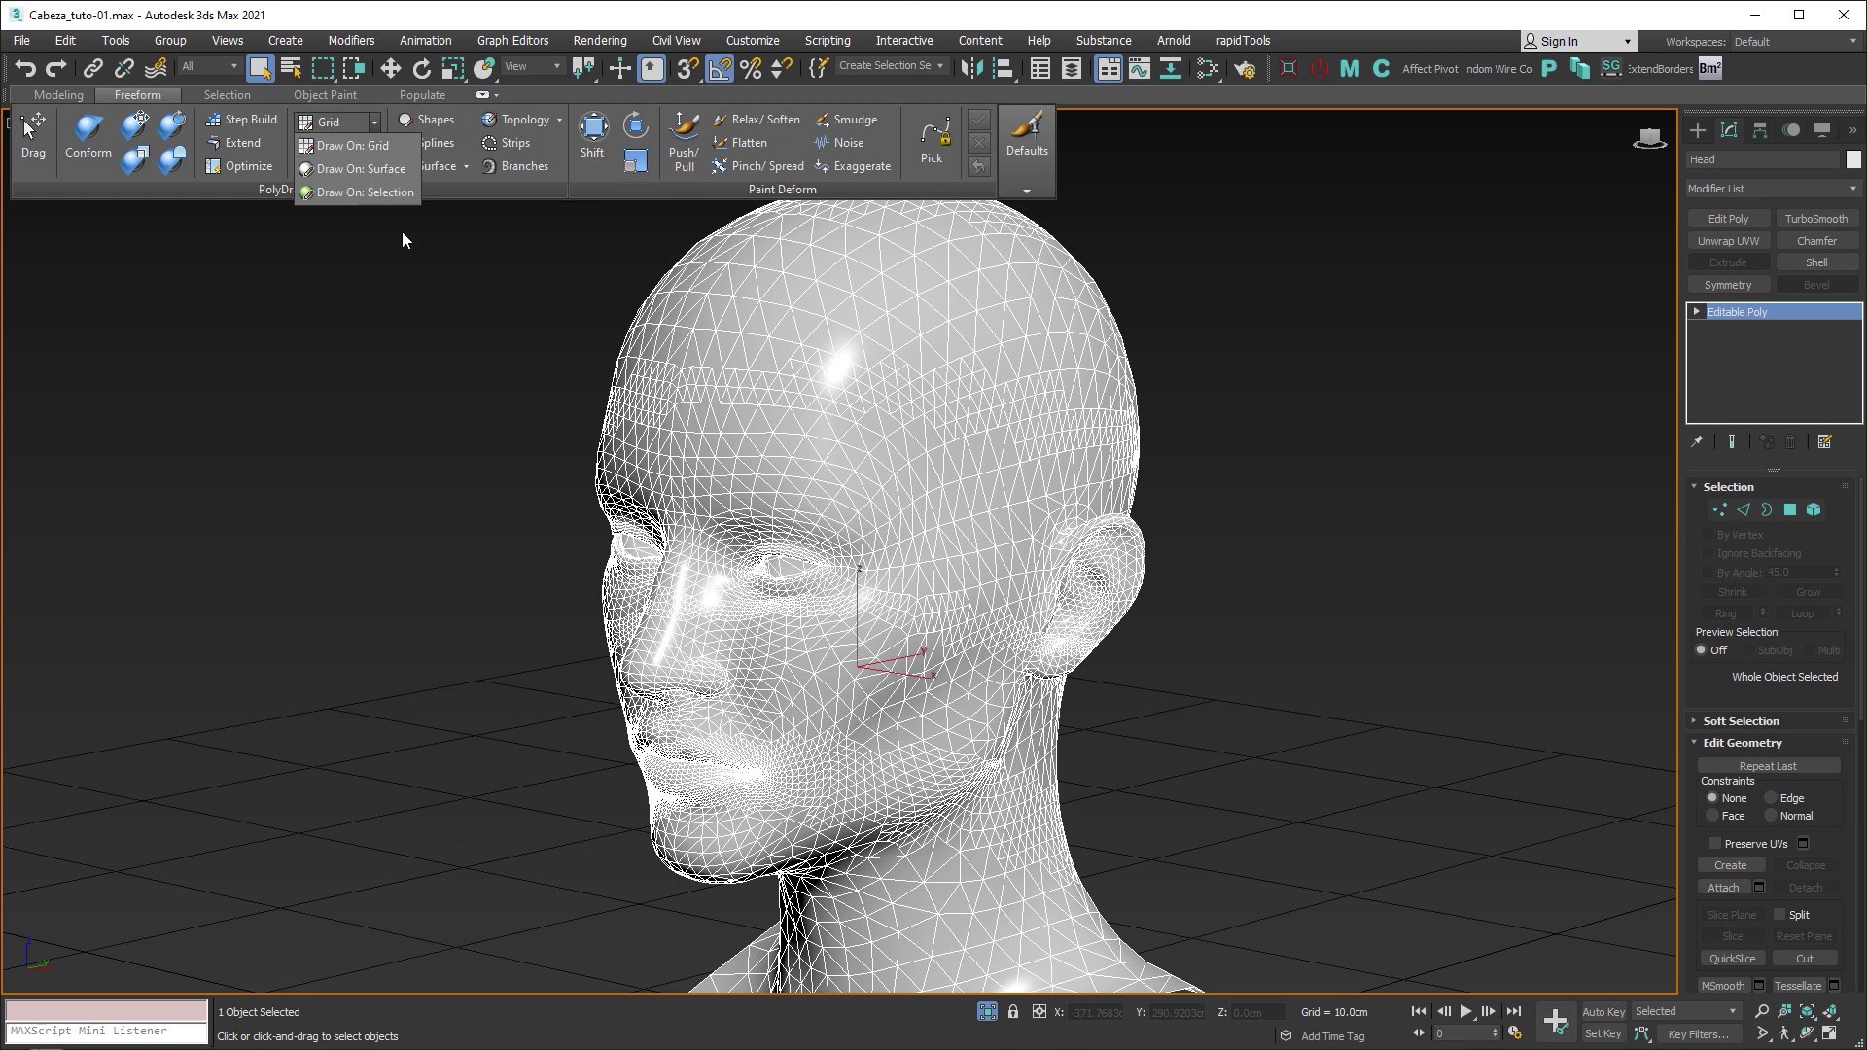
left_click(387, 169)
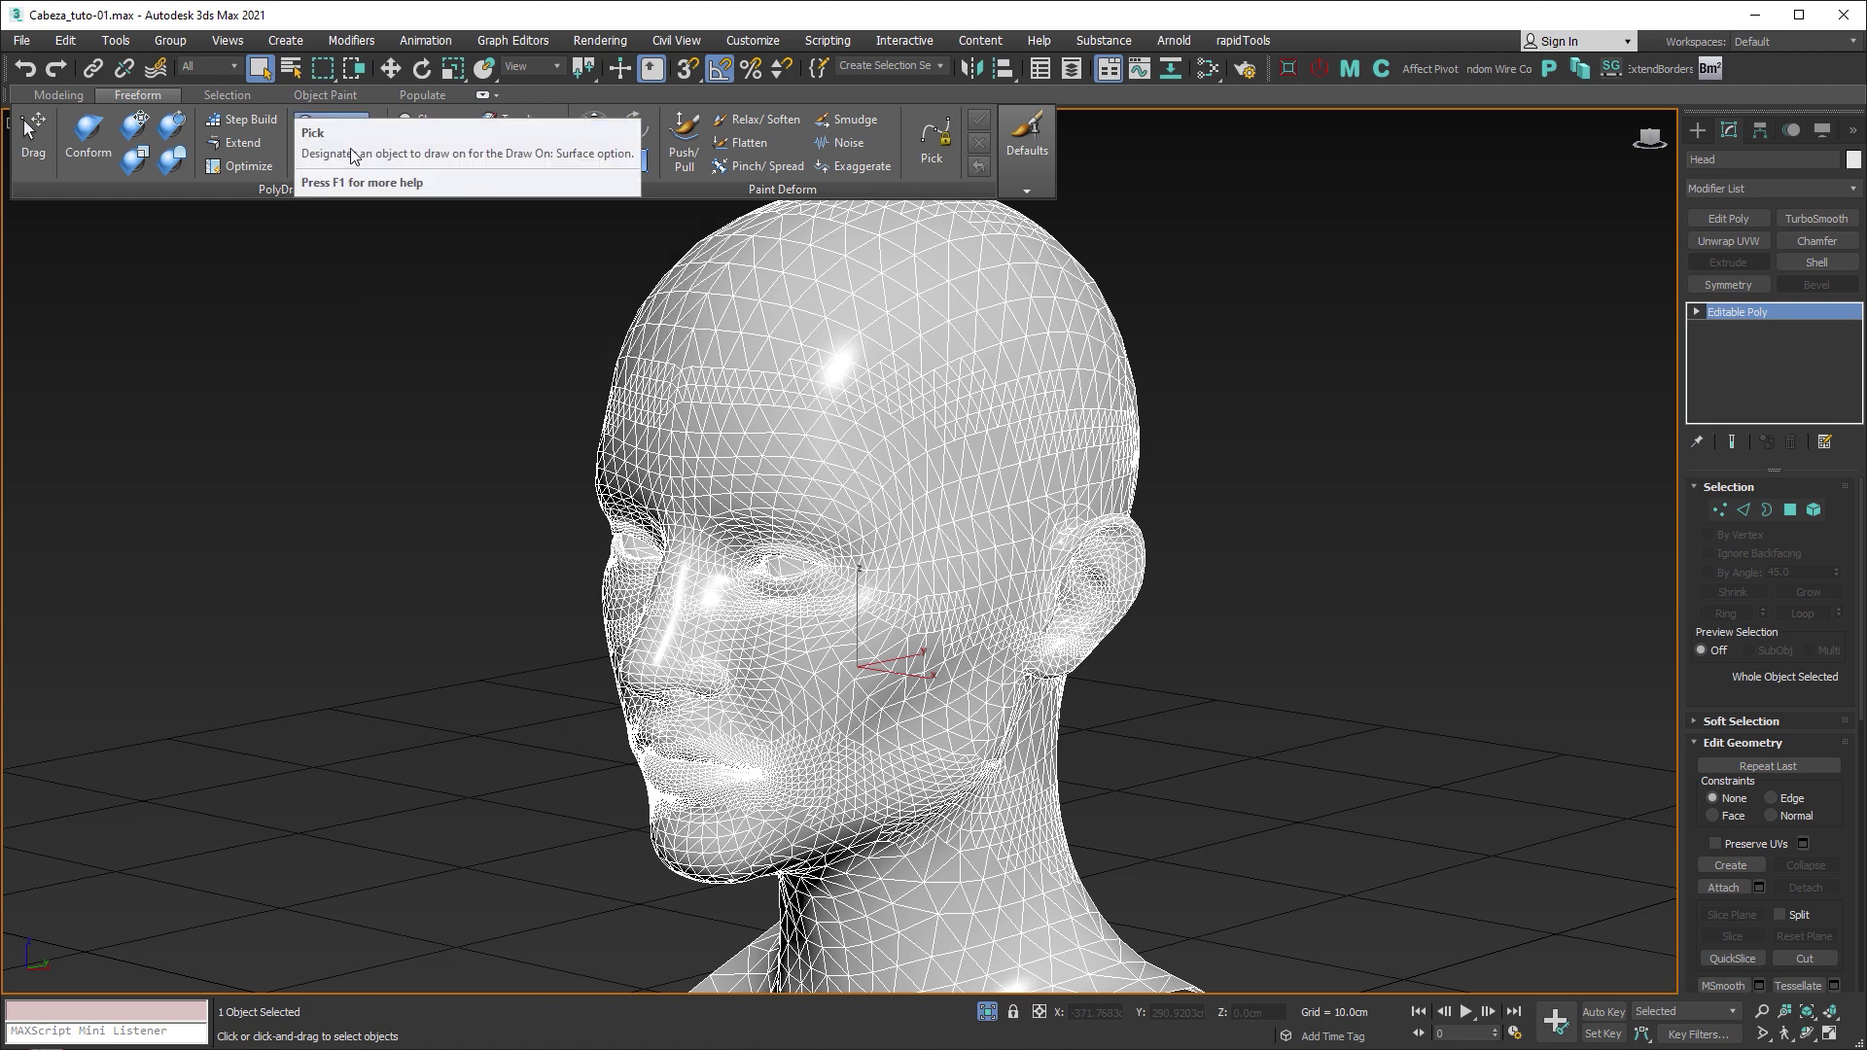
left_click(350, 148)
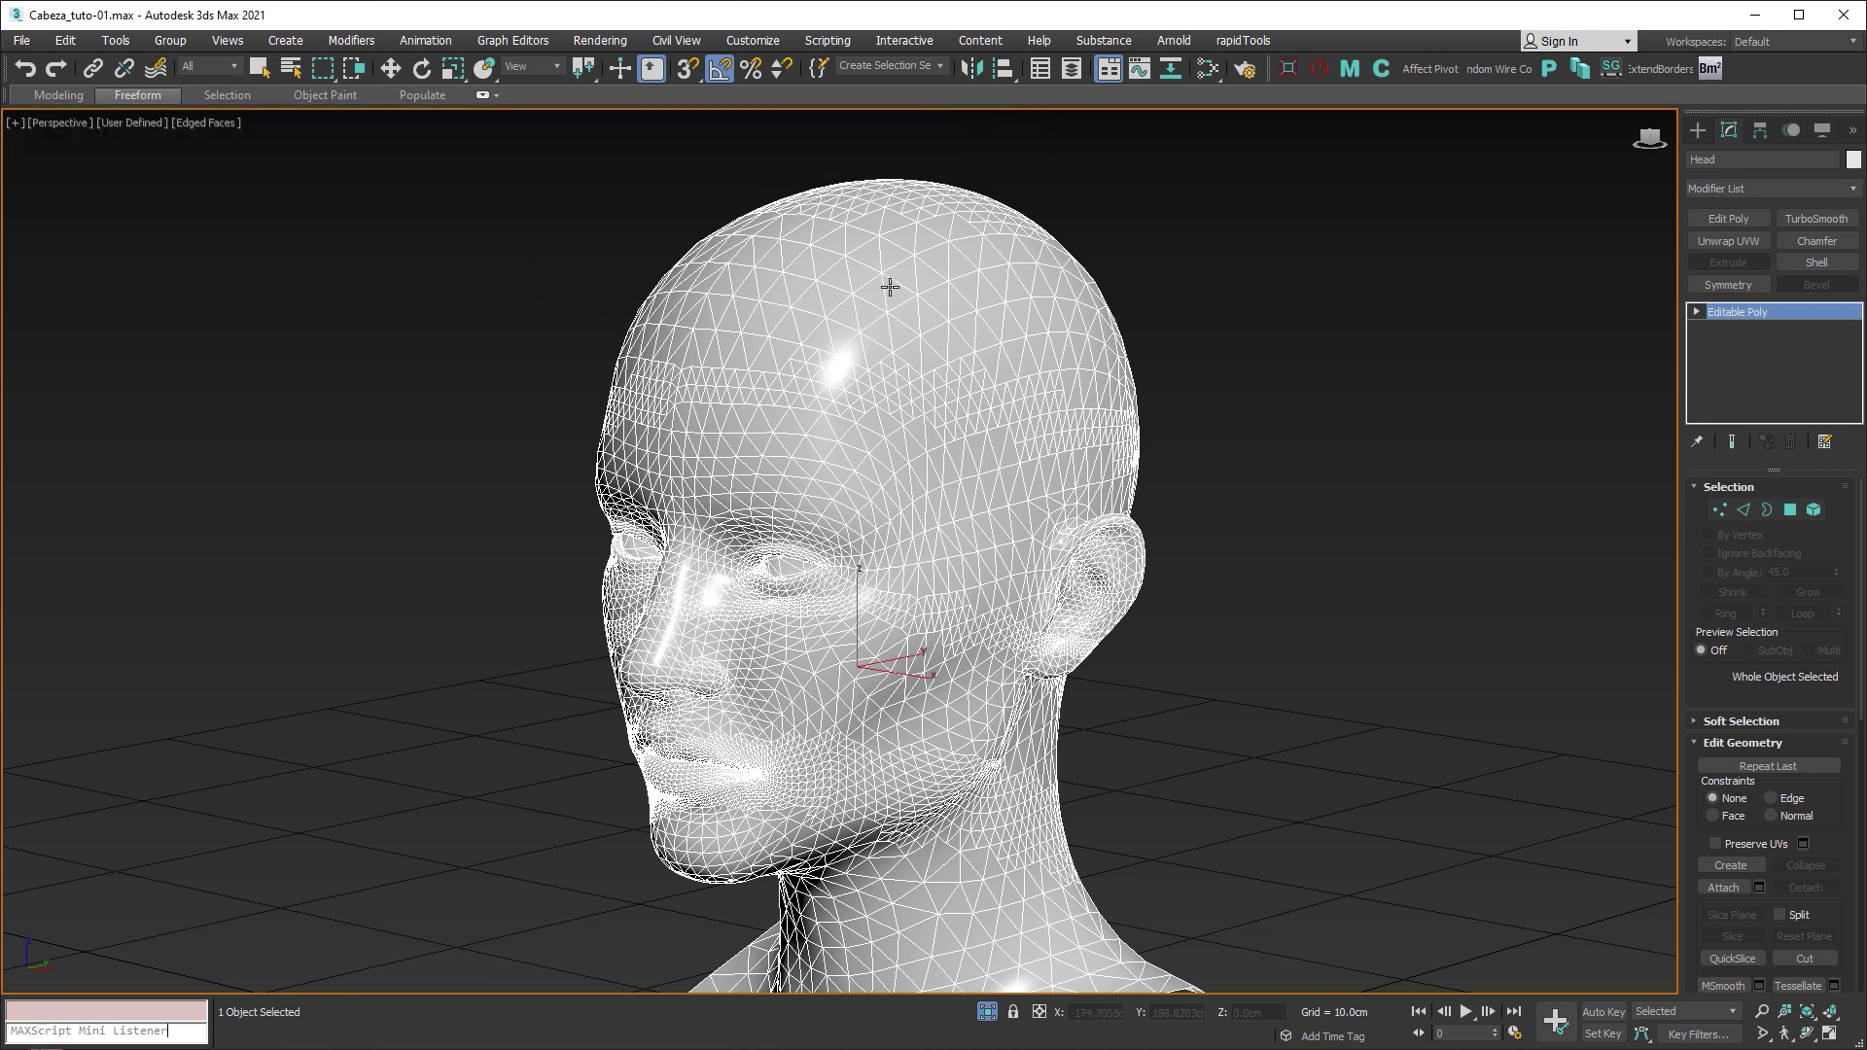
key("w")
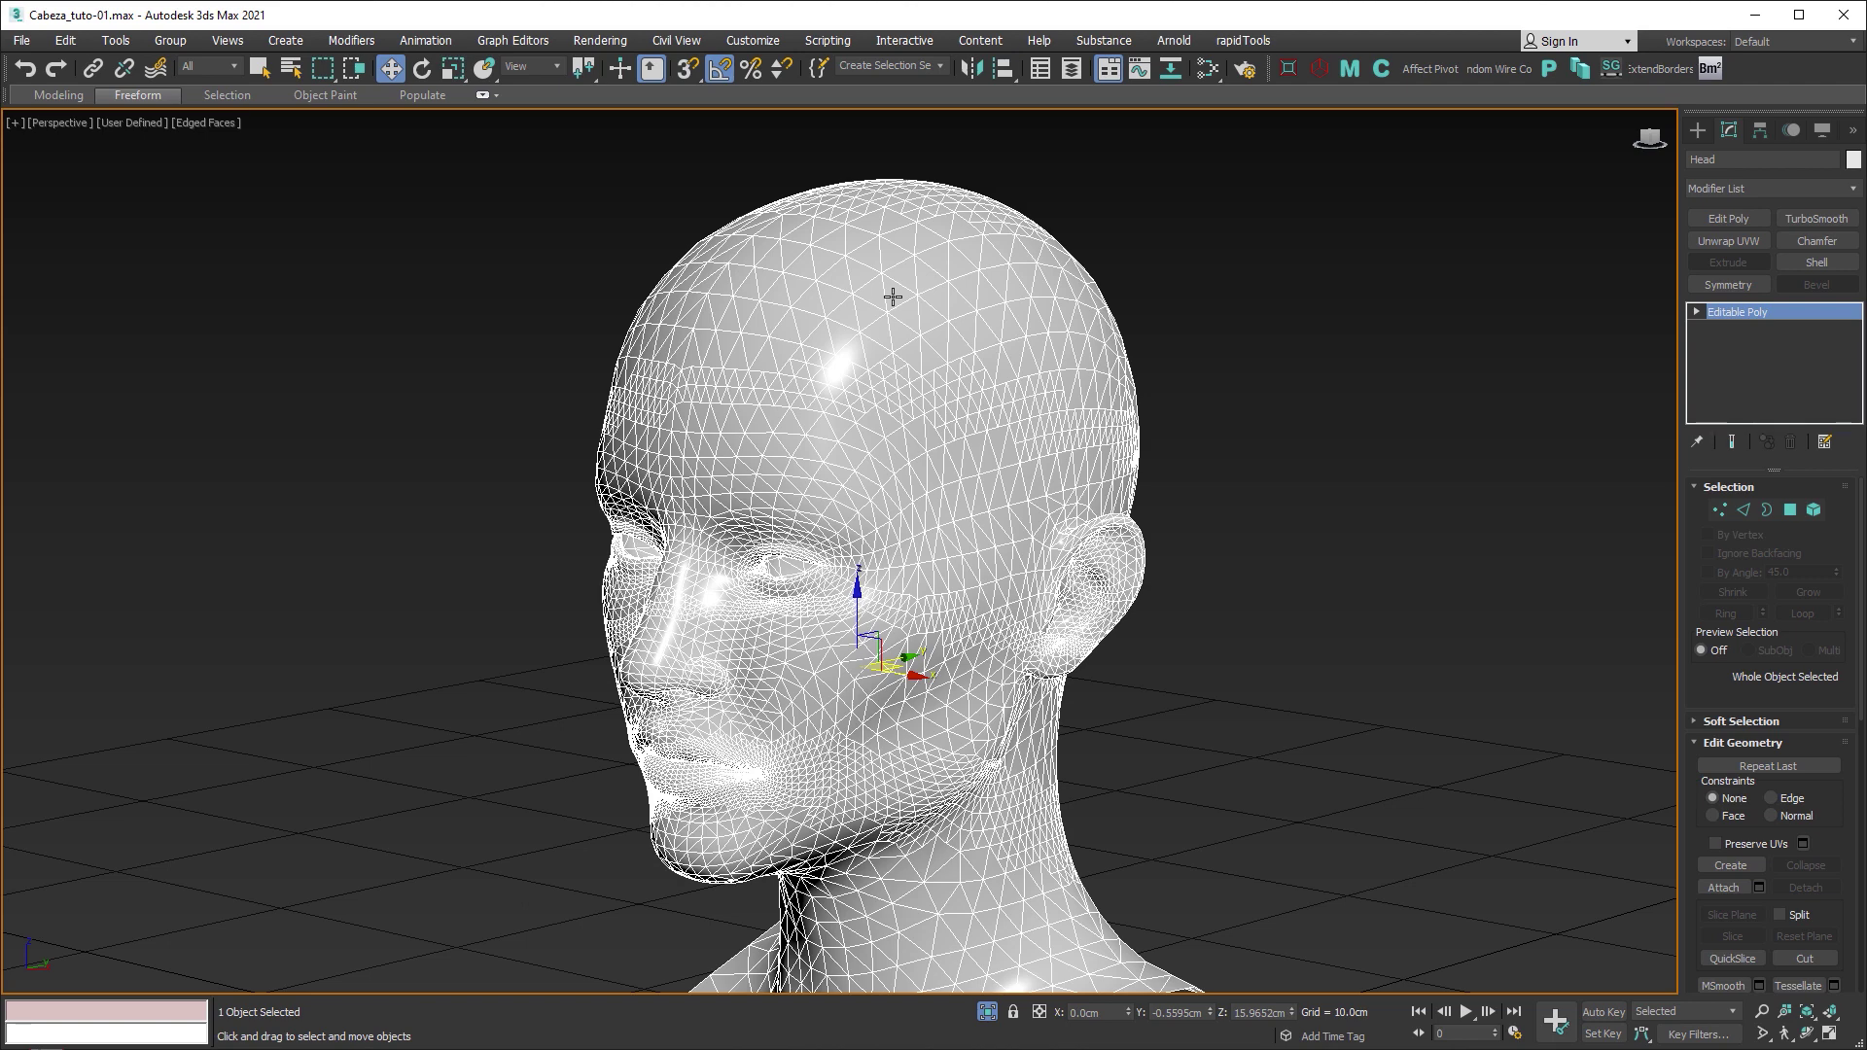
Step: Create the empty Box001 retopology object with 0.2 offset and activate the Topology tool
left_click(486, 99)
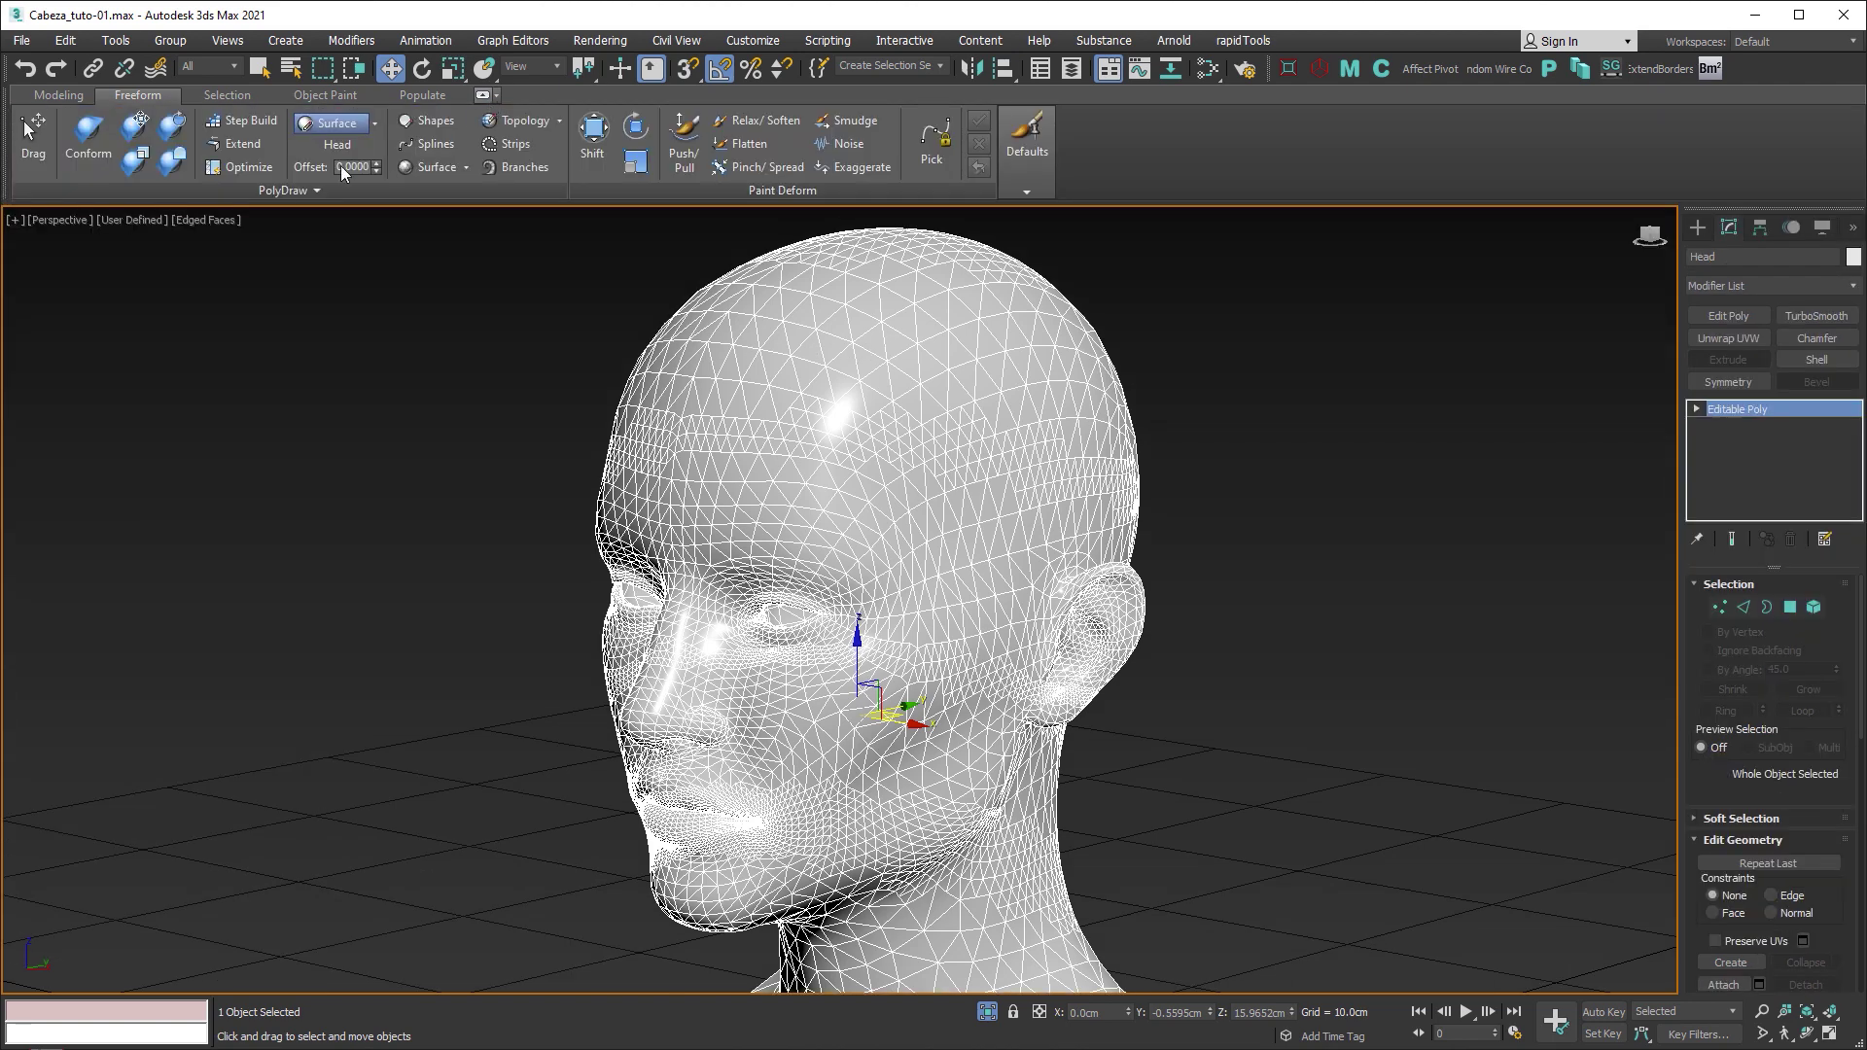
left_click(293, 191)
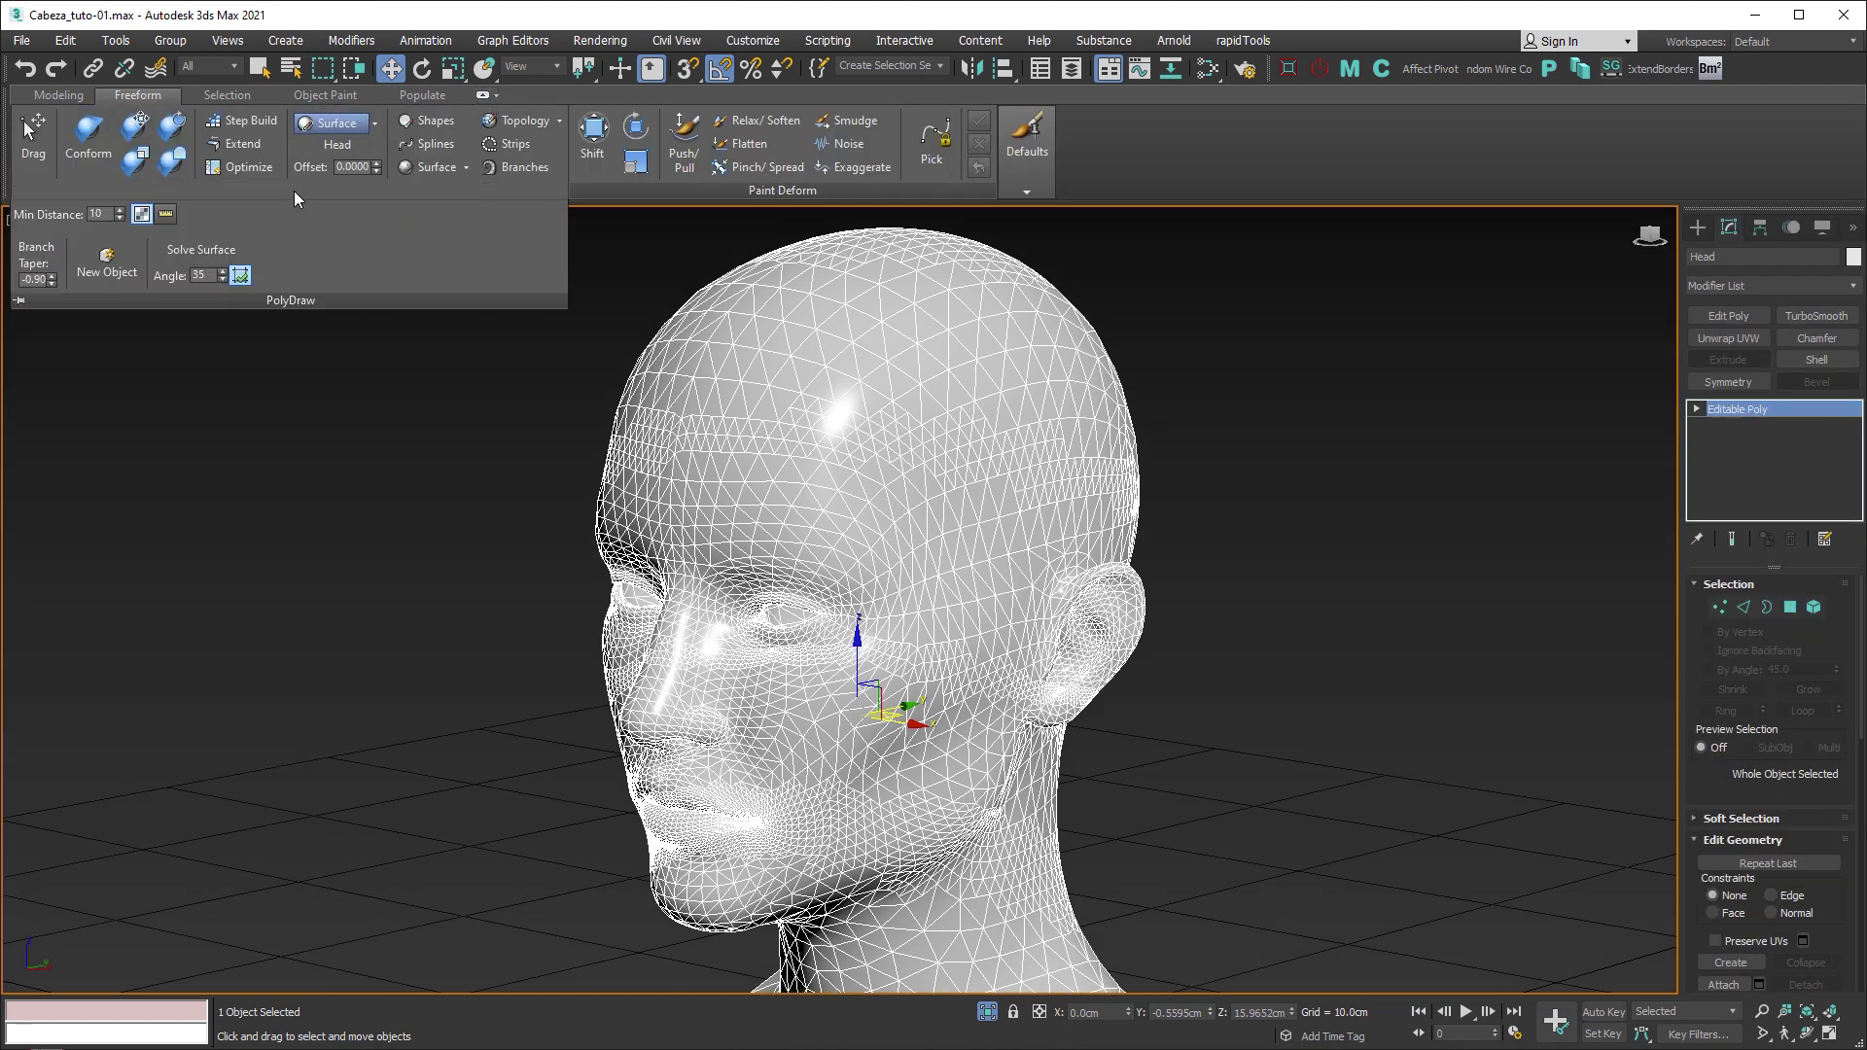
left_click(109, 268)
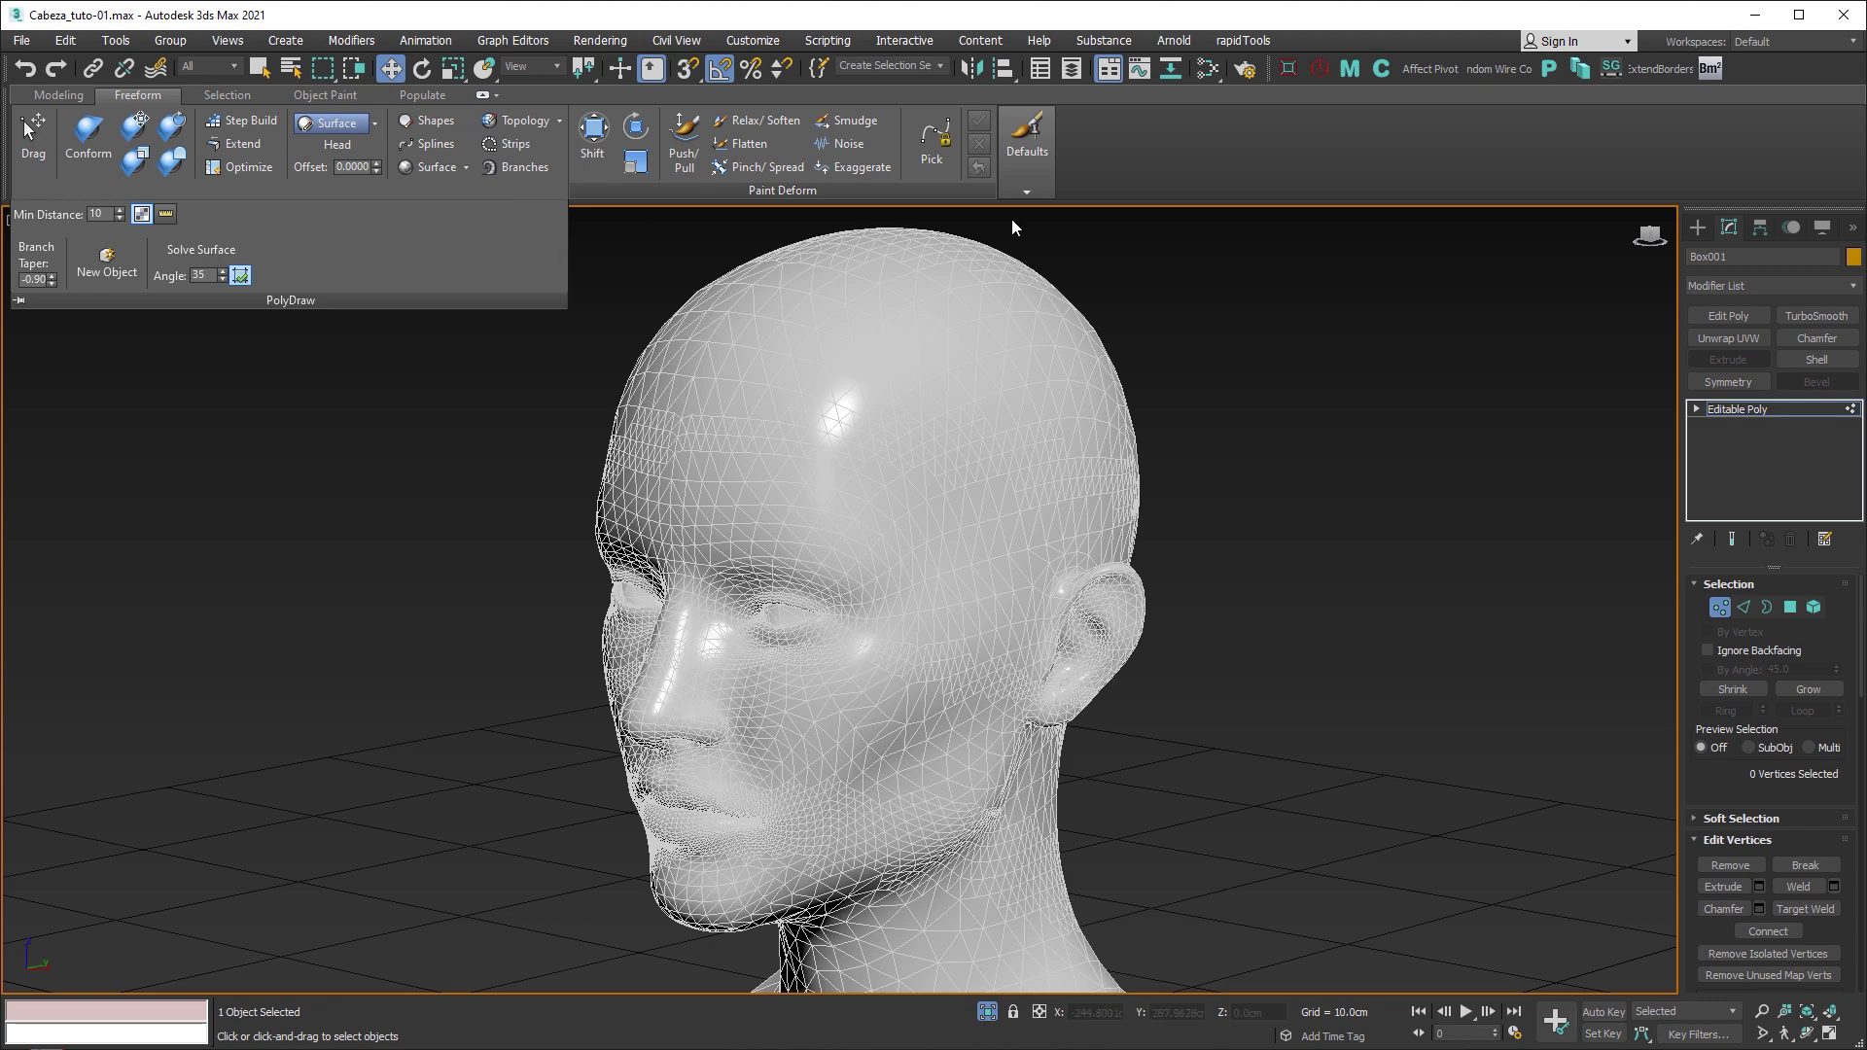
right_click(1187, 156)
mouse_move(1284, 251)
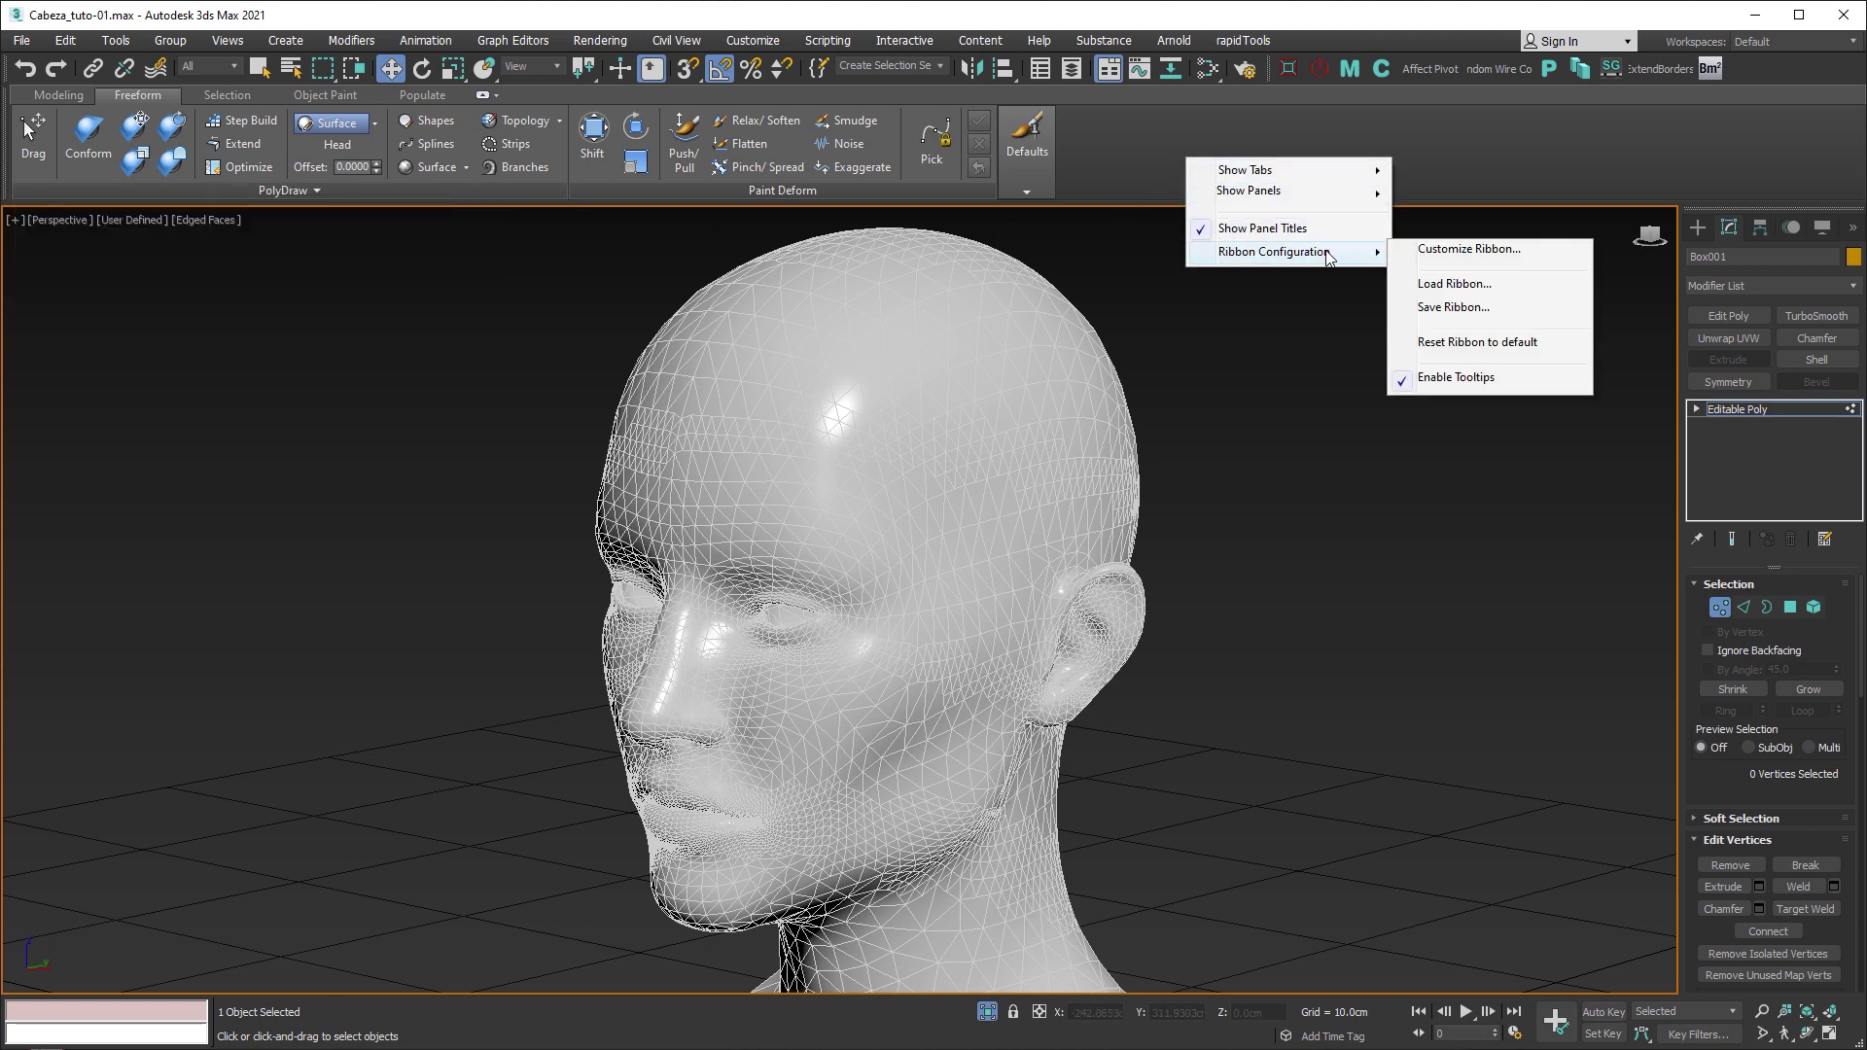
left_click(1461, 381)
left_click(379, 168)
type("0.2000")
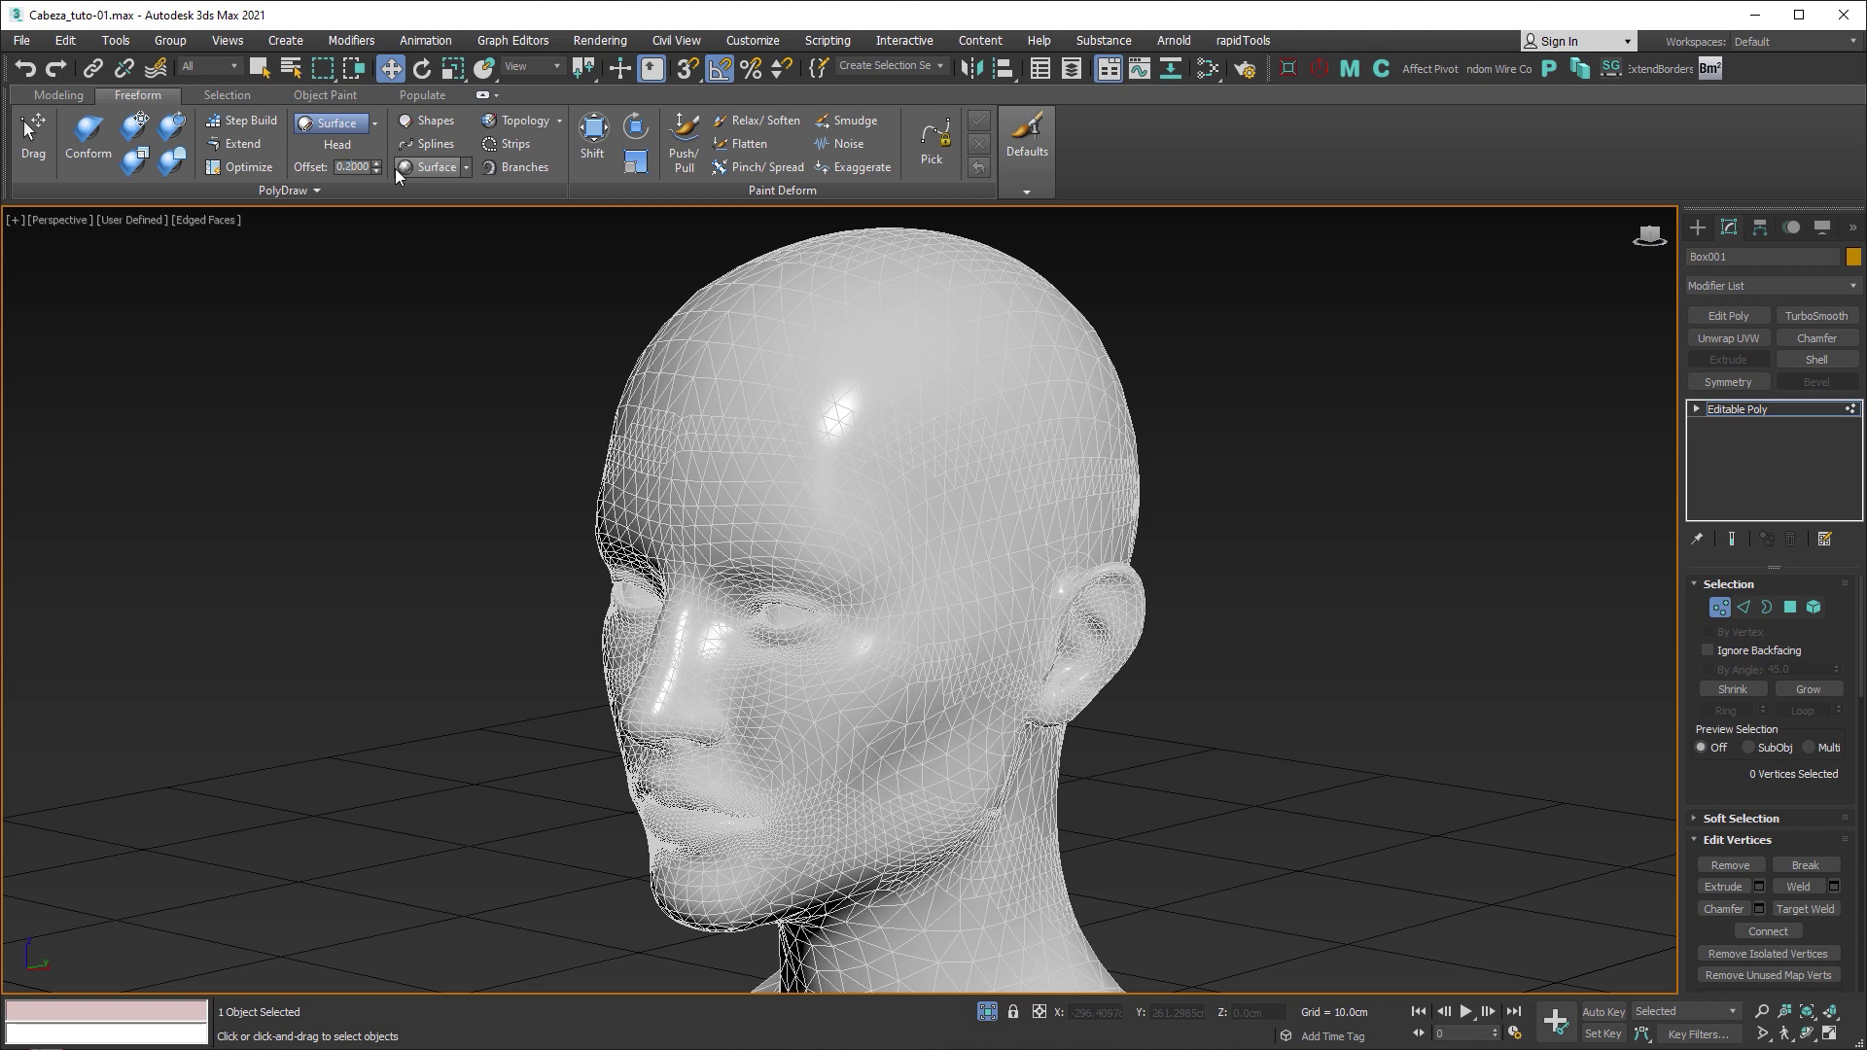
left_click(523, 120)
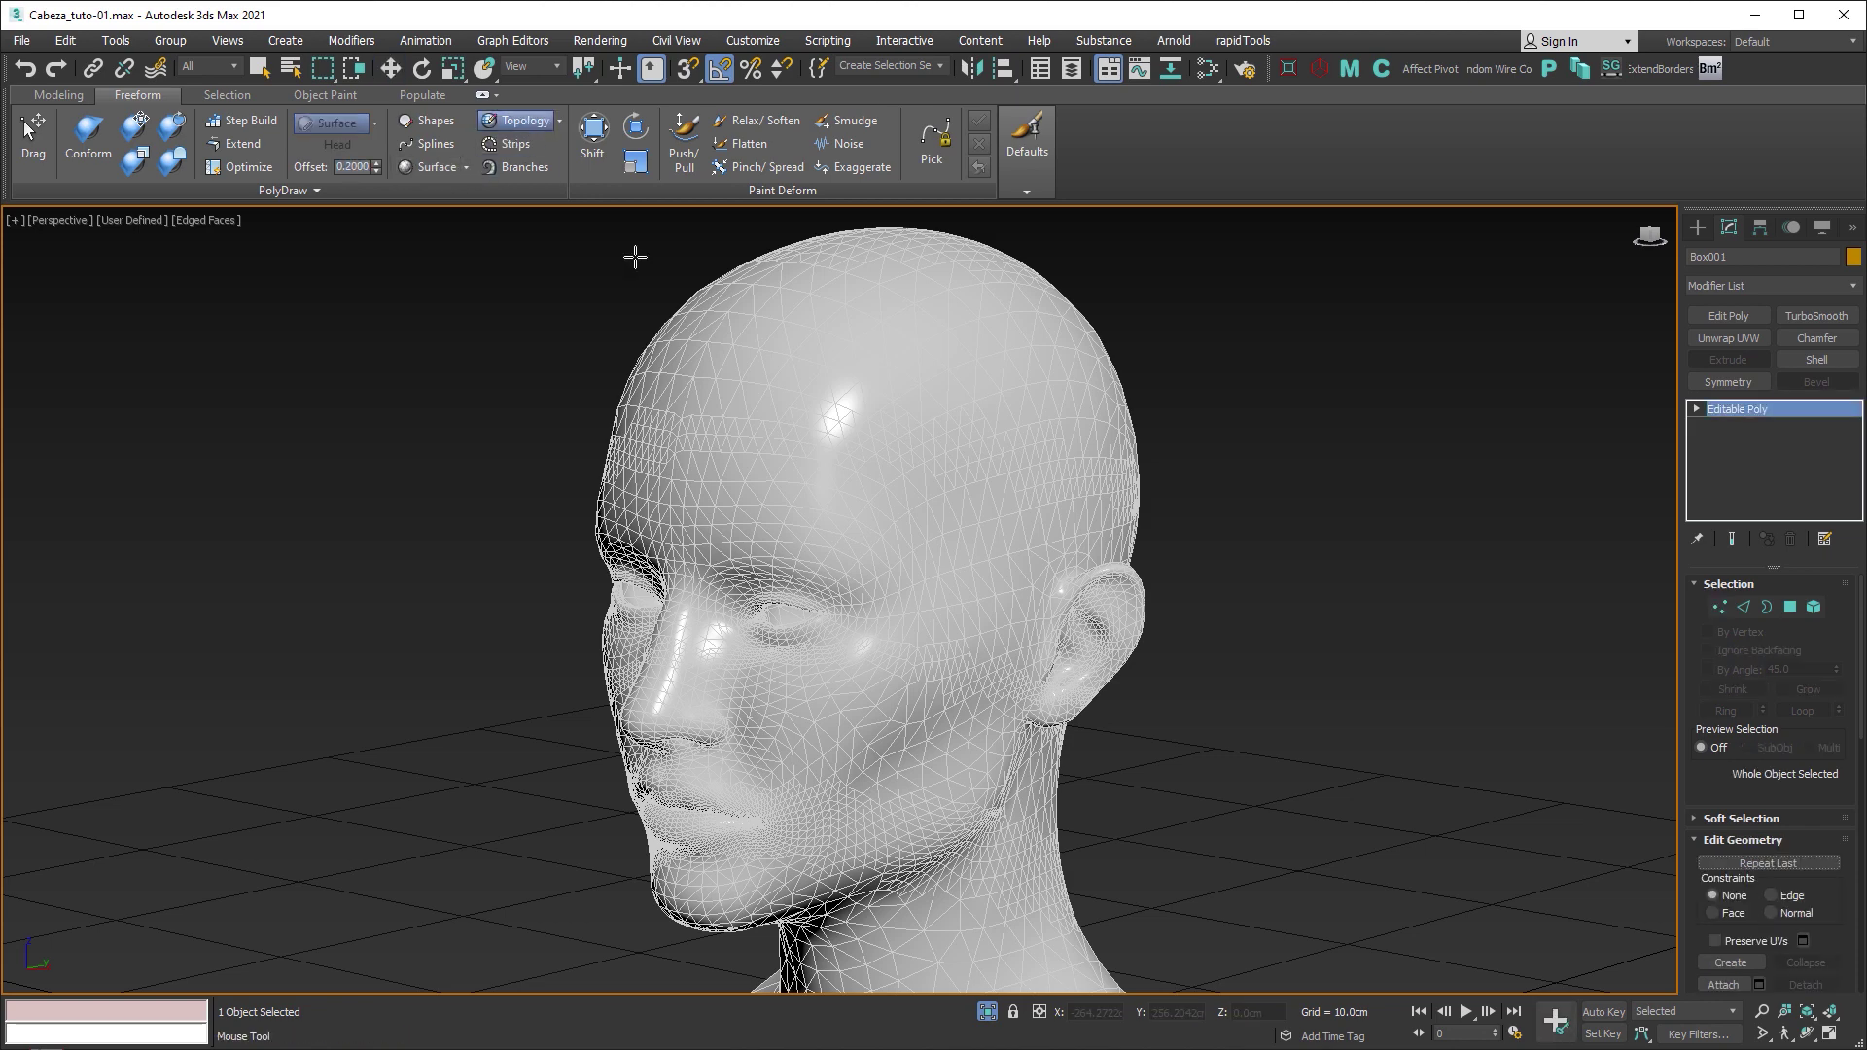
Step: Draw four vertical topology strokes down the side of the head
middle_click_drag(849, 325, 837, 365)
scroll(837, 365, "up", 2)
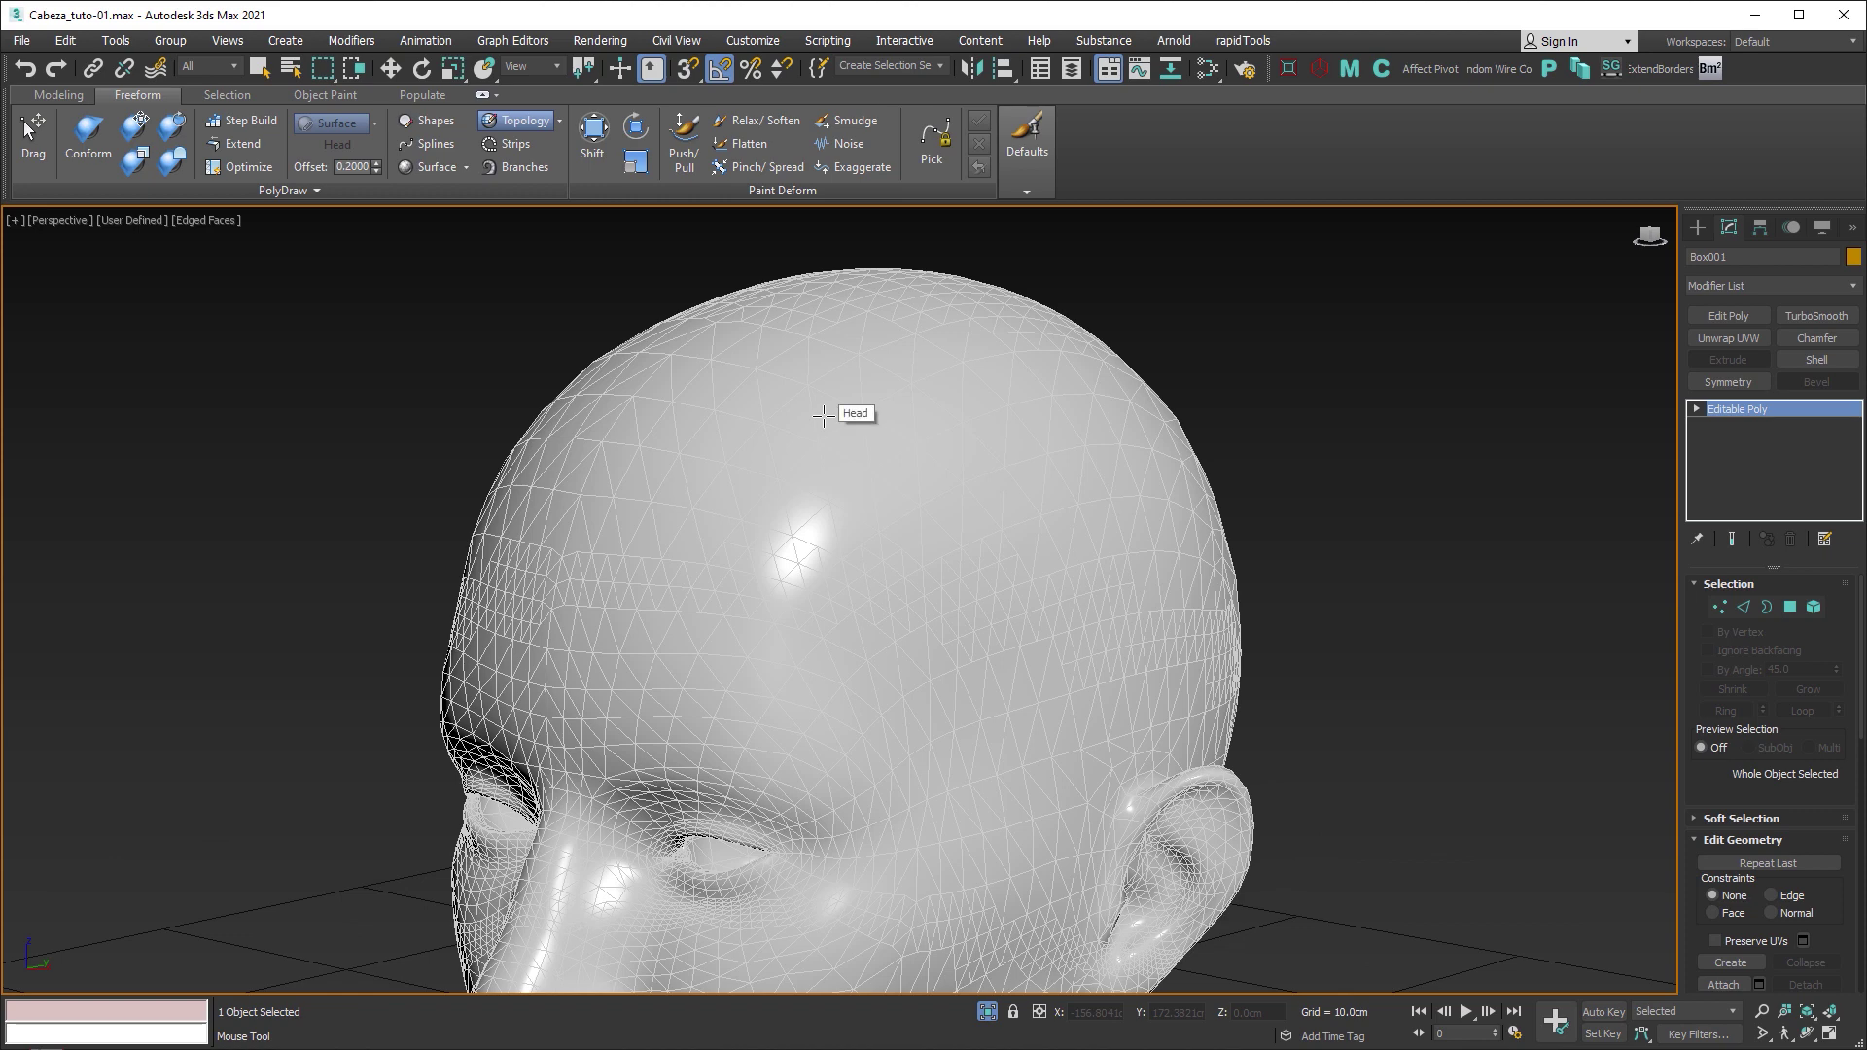
left_click_drag(788, 358, 946, 736)
left_click_drag(917, 330, 1040, 695)
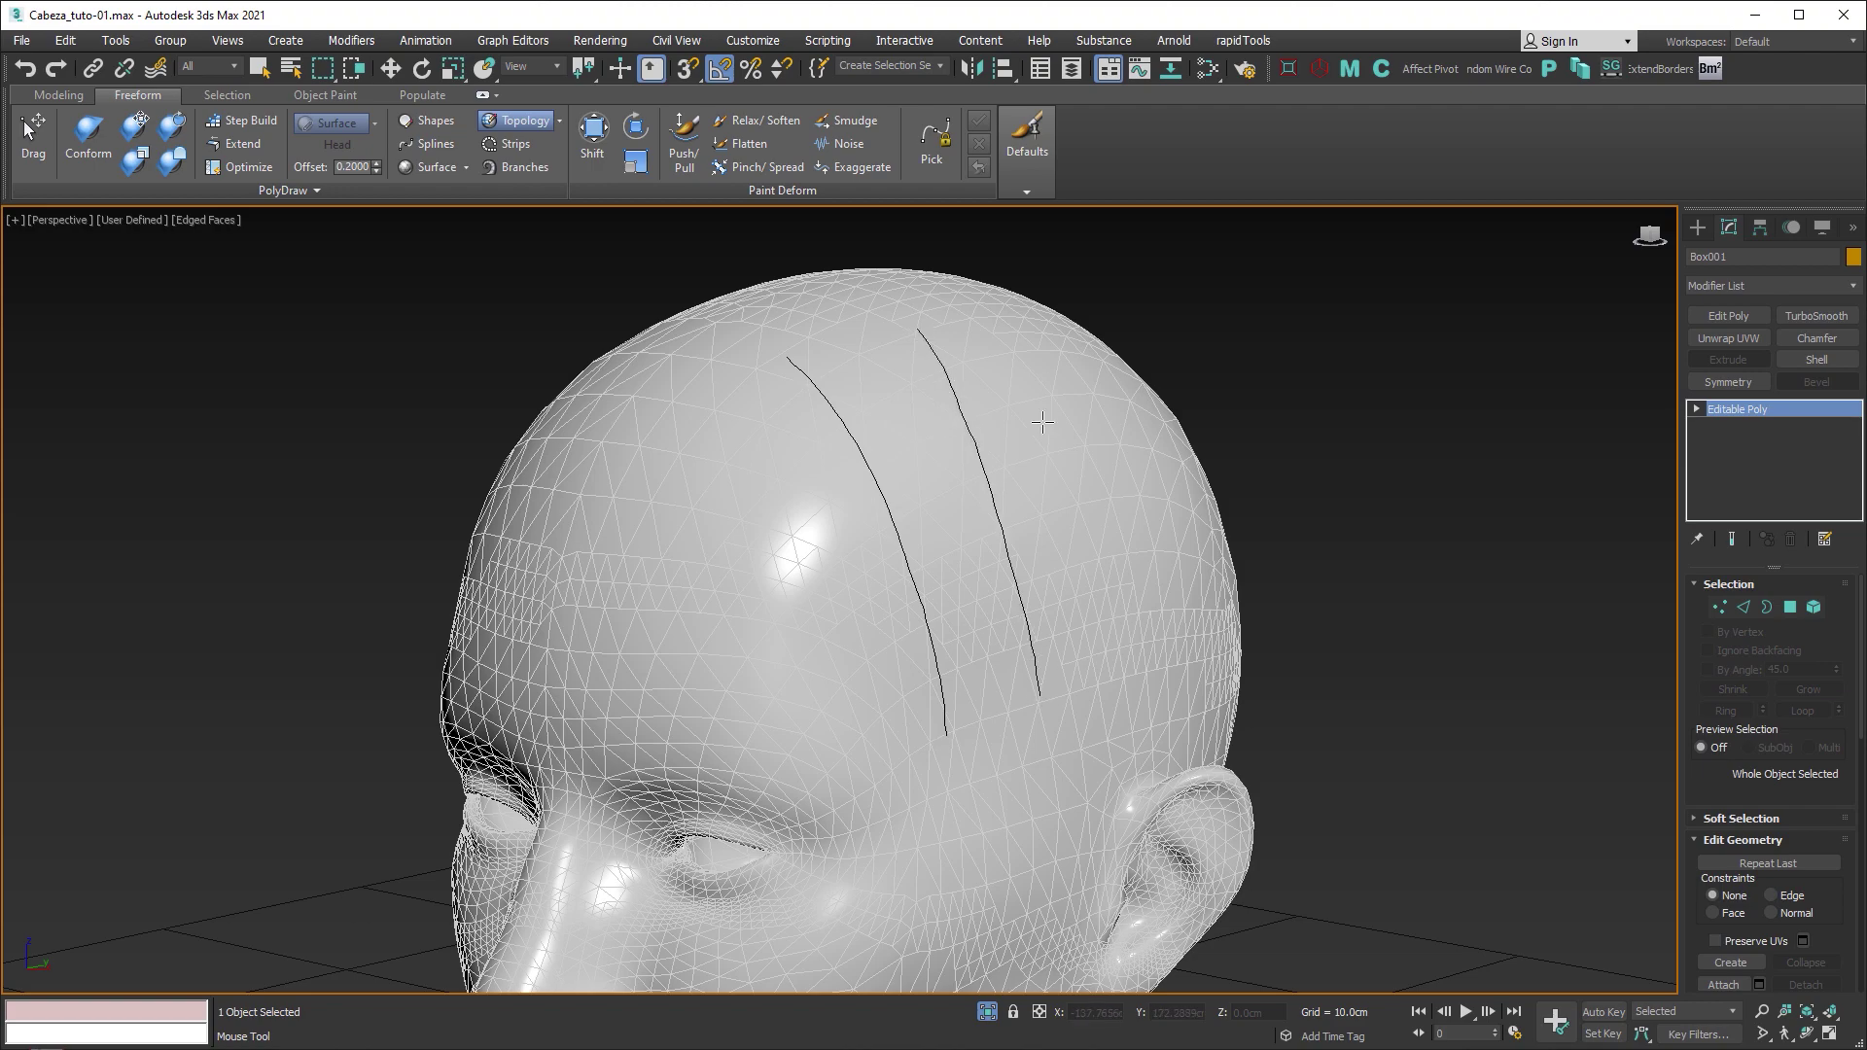
left_click_drag(1017, 321, 1136, 695)
middle_click_drag(1188, 611, 1112, 614, "alt")
left_click_drag(1026, 343, 1073, 700)
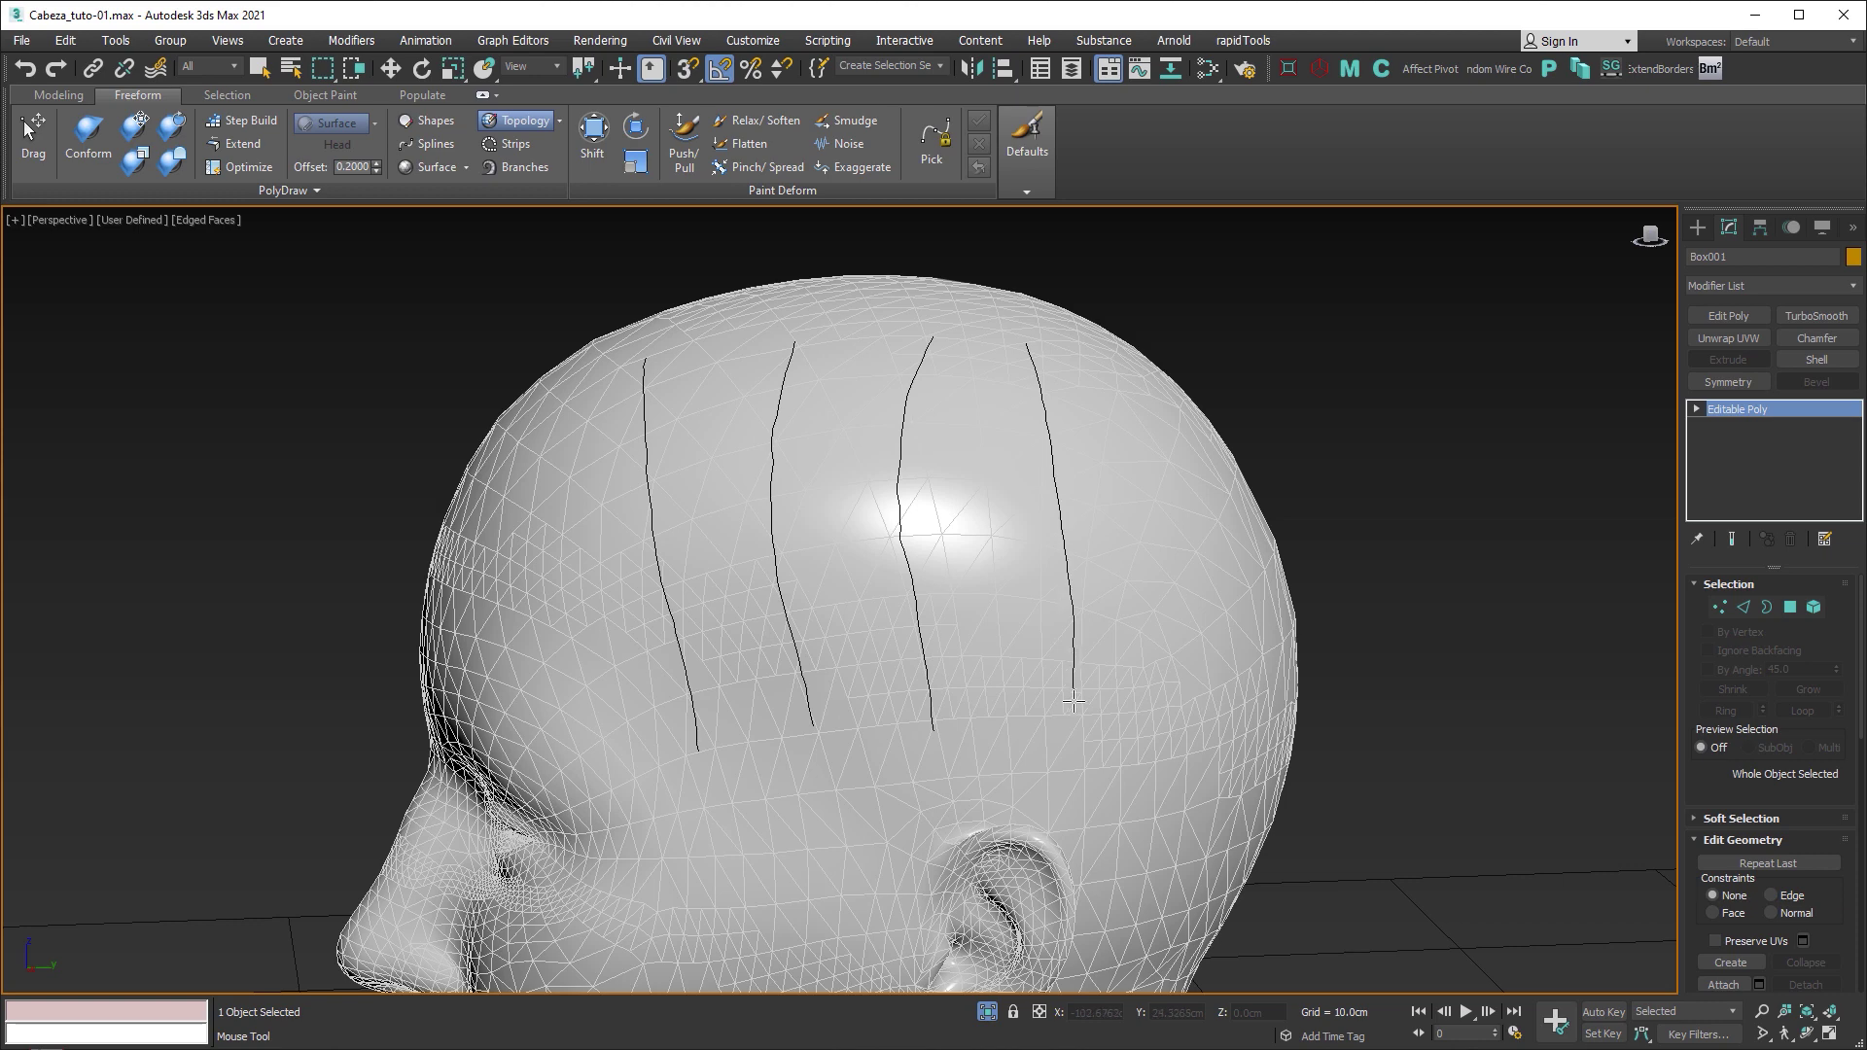
Step: Draw four horizontal strokes across the verticals to form the three-by-three quads
mouse_move(592, 394)
left_mouse_down()
mouse_move(686, 368)
mouse_move(1060, 374)
left_mouse_up()
mouse_move(1108, 488)
left_mouse_down()
mouse_move(958, 465)
mouse_move(592, 488)
left_mouse_up()
left_click_drag(630, 584, 1114, 568)
left_click_drag(1104, 667, 667, 688)
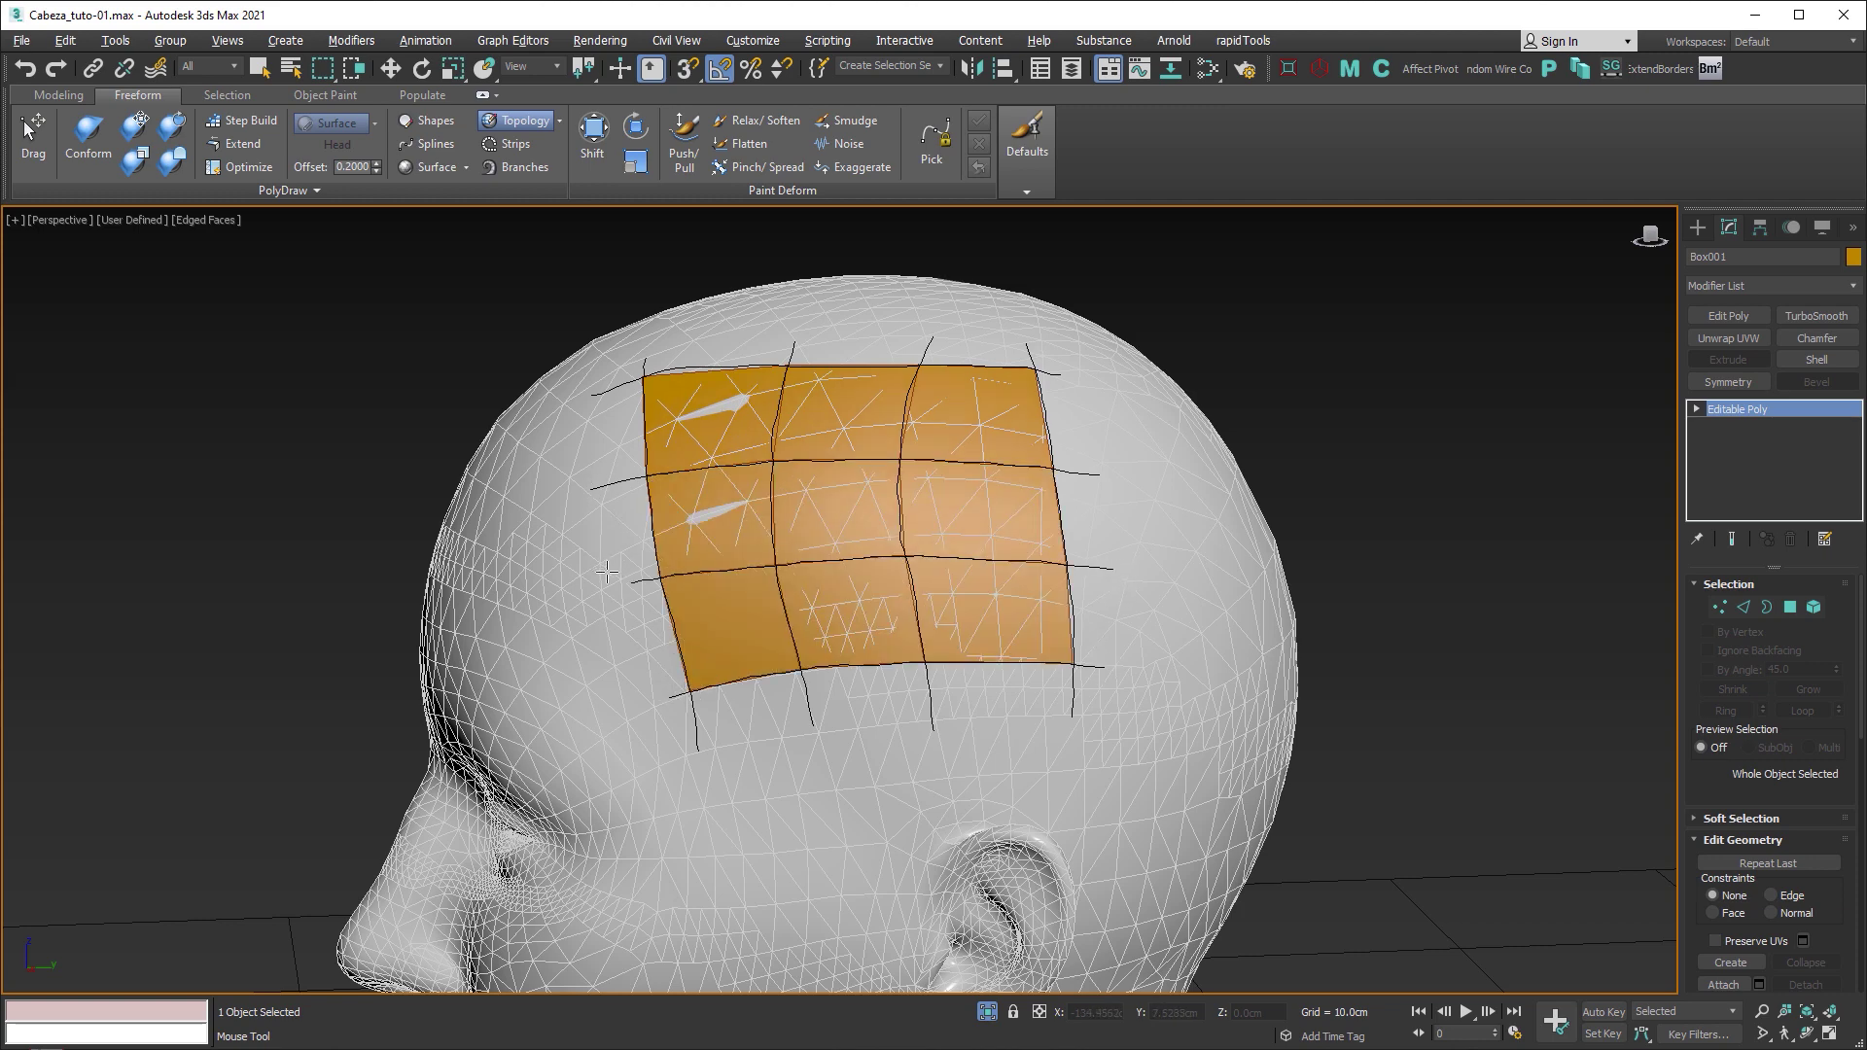
middle_click_drag(663, 667, 784, 543, "alt")
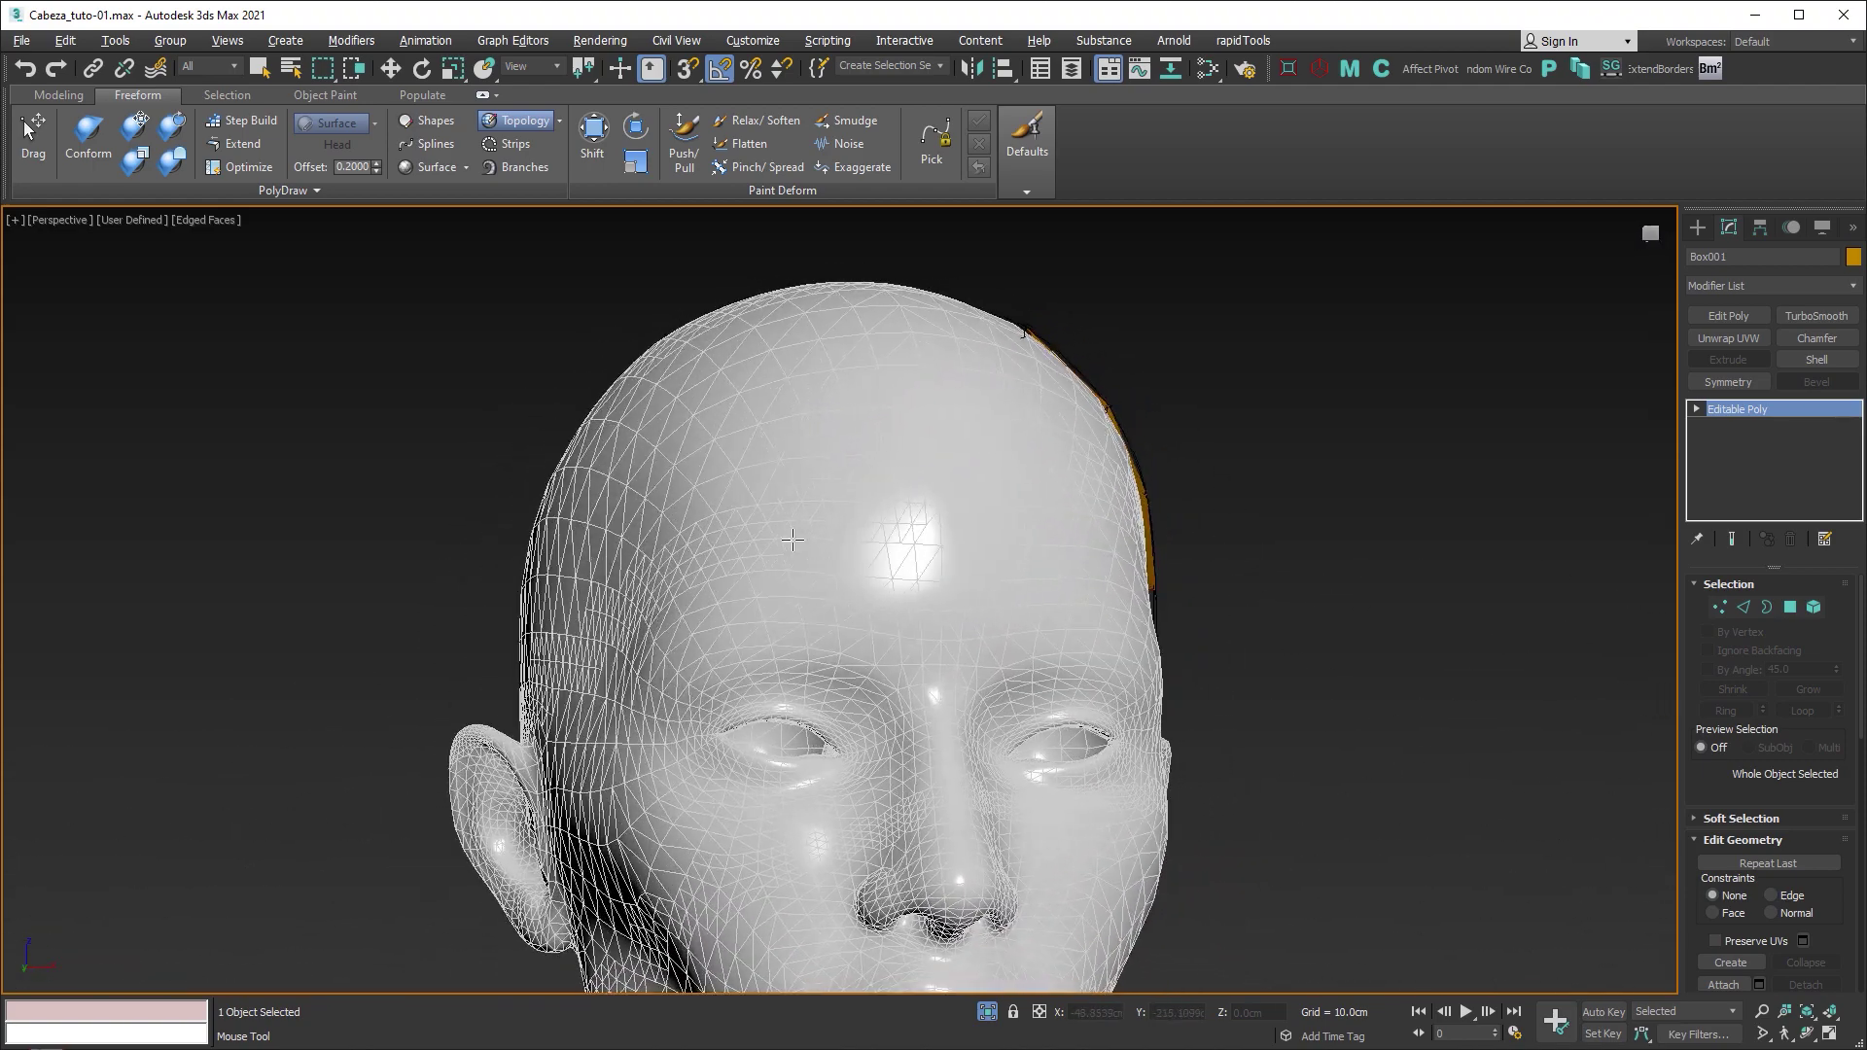
Step: Zoom and orbit around the three-by-three patch to inspect its offset from the head
scroll(1045, 388, "up", 3)
scroll(1056, 391, "up", 4)
scroll(1056, 389, "down", 2)
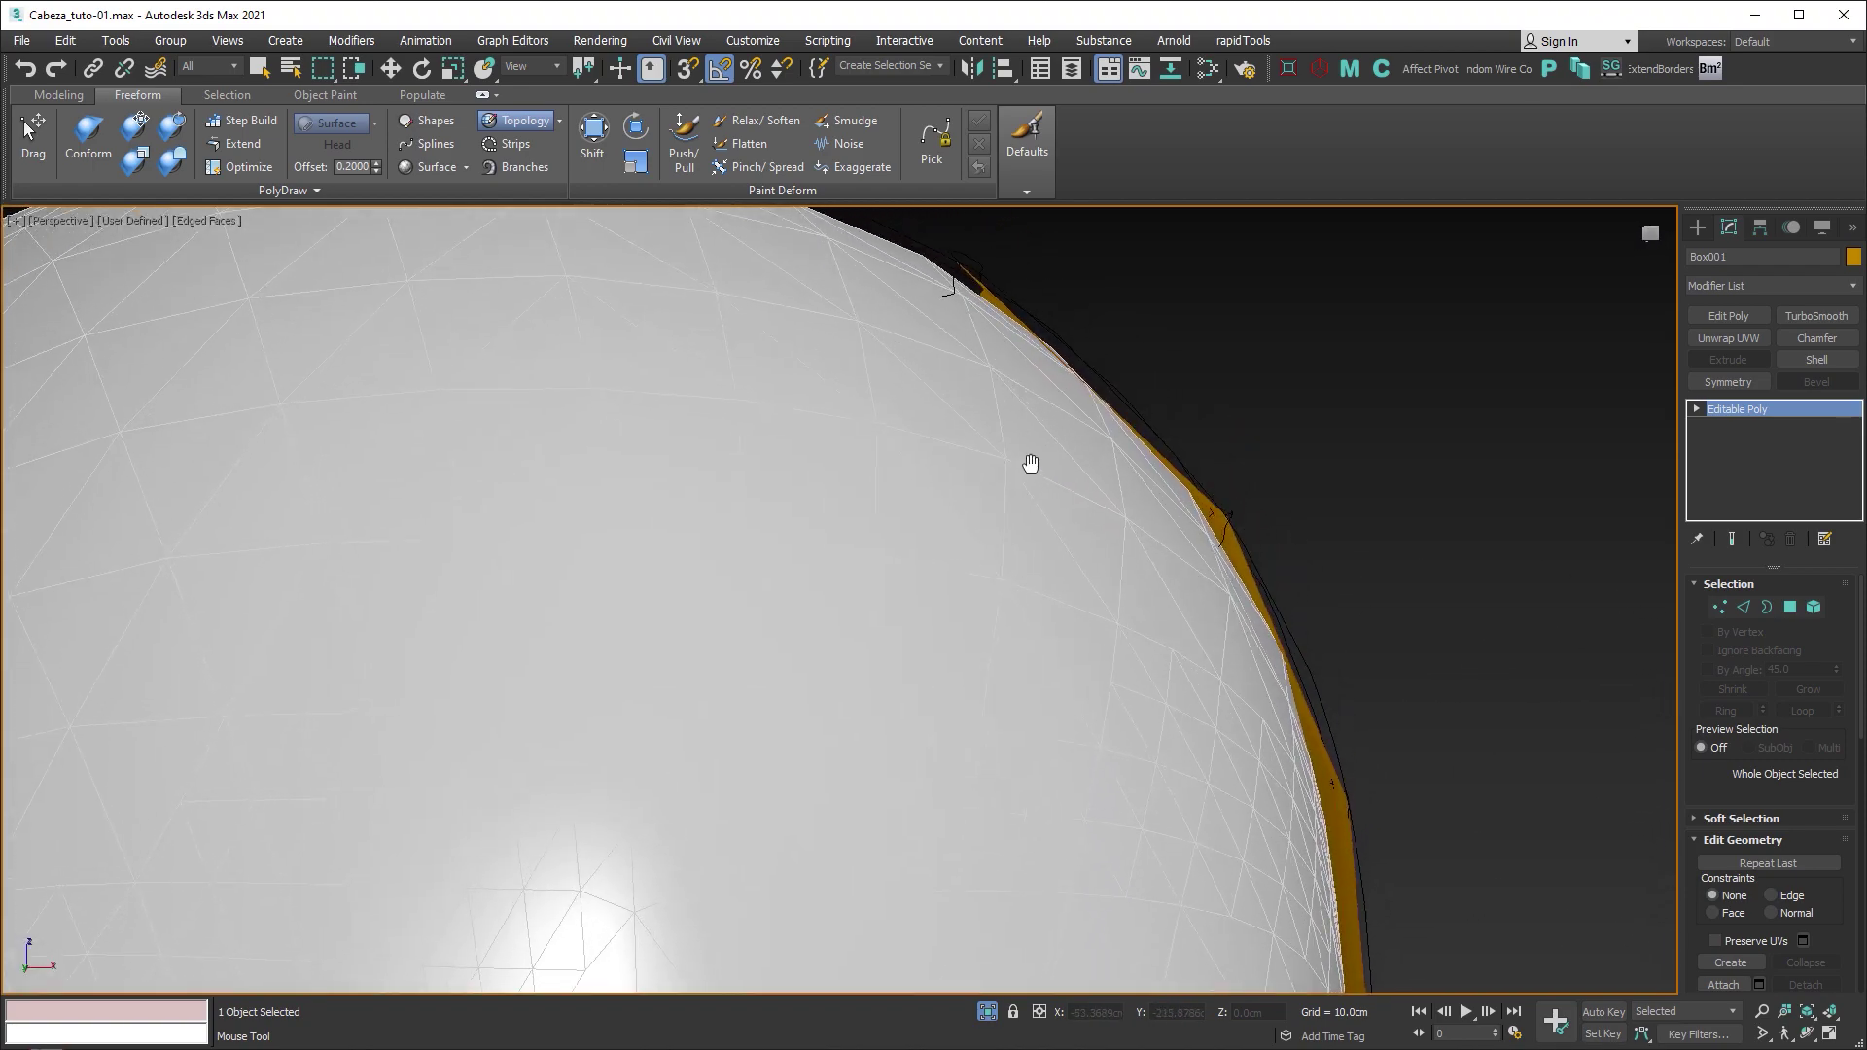
scroll(1030, 463, "down", 3)
left_click_drag(1163, 499, 988, 334)
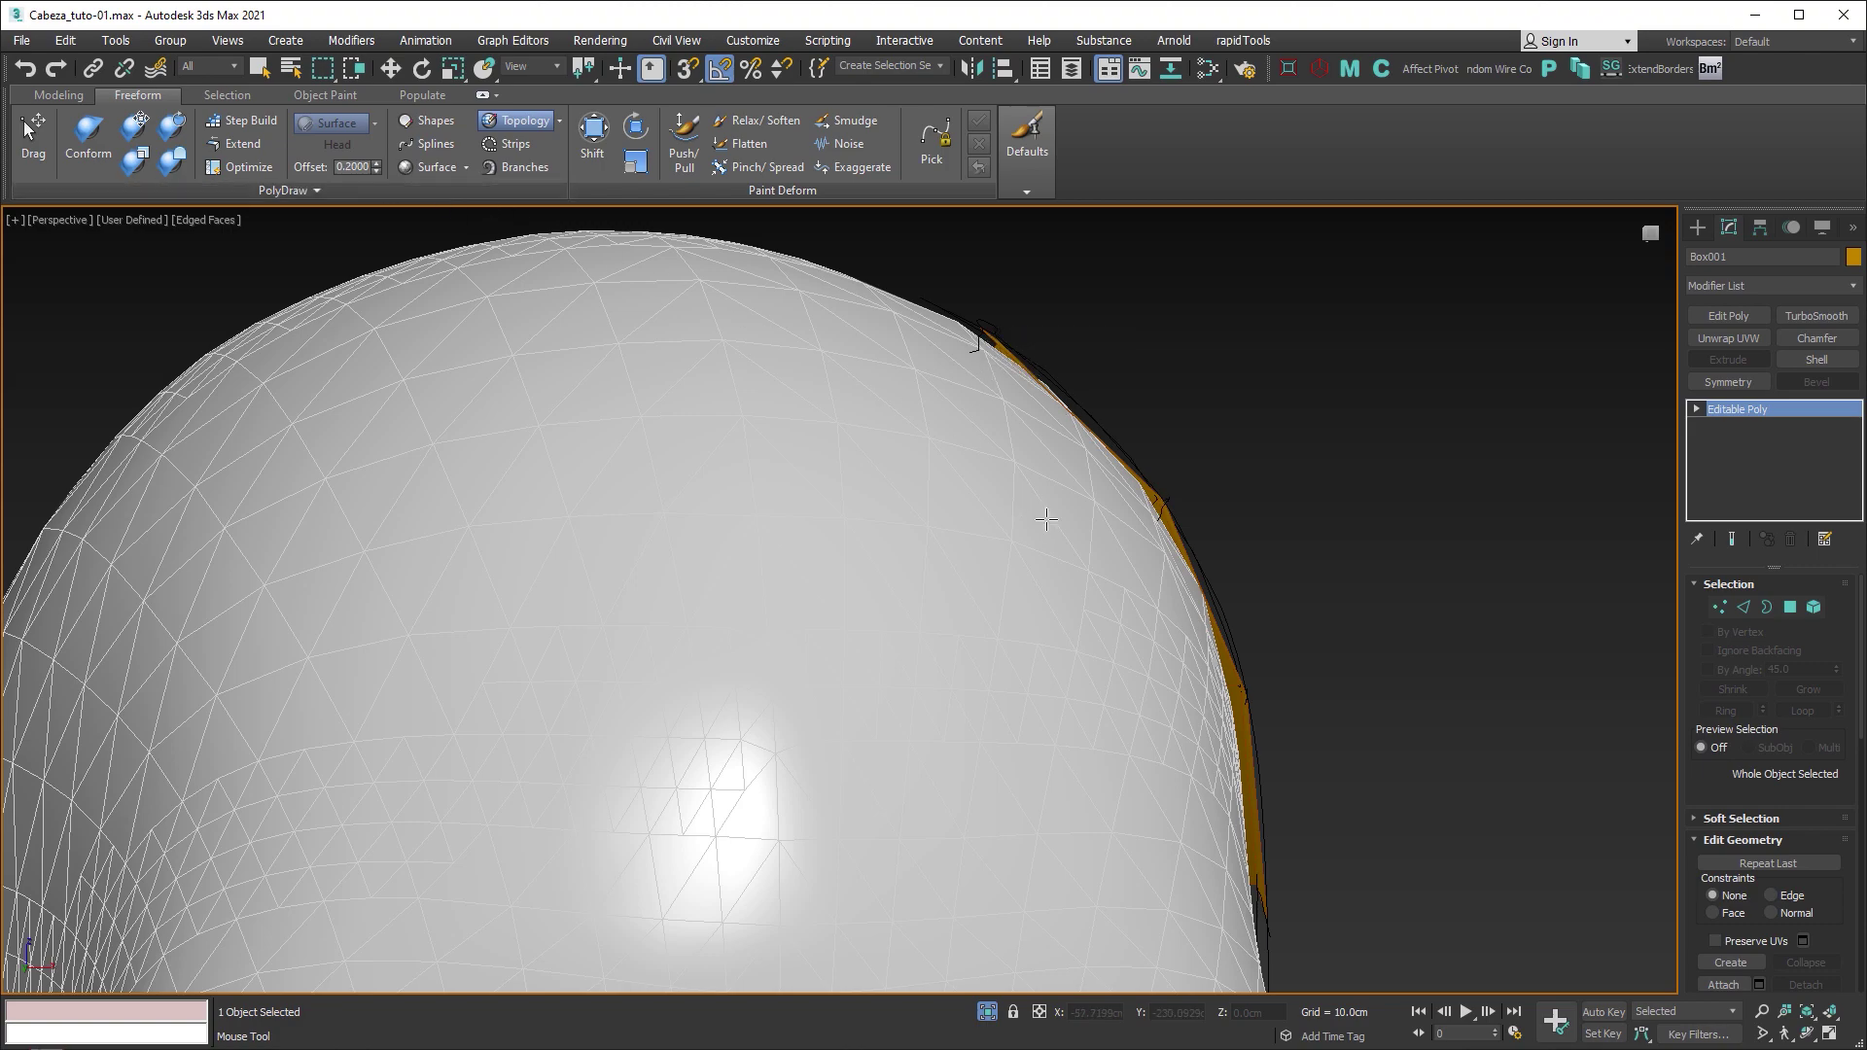
middle_click_drag(1082, 526, 915, 550, "alt")
scroll(915, 550, "up", 3)
scroll(909, 540, "down", 4)
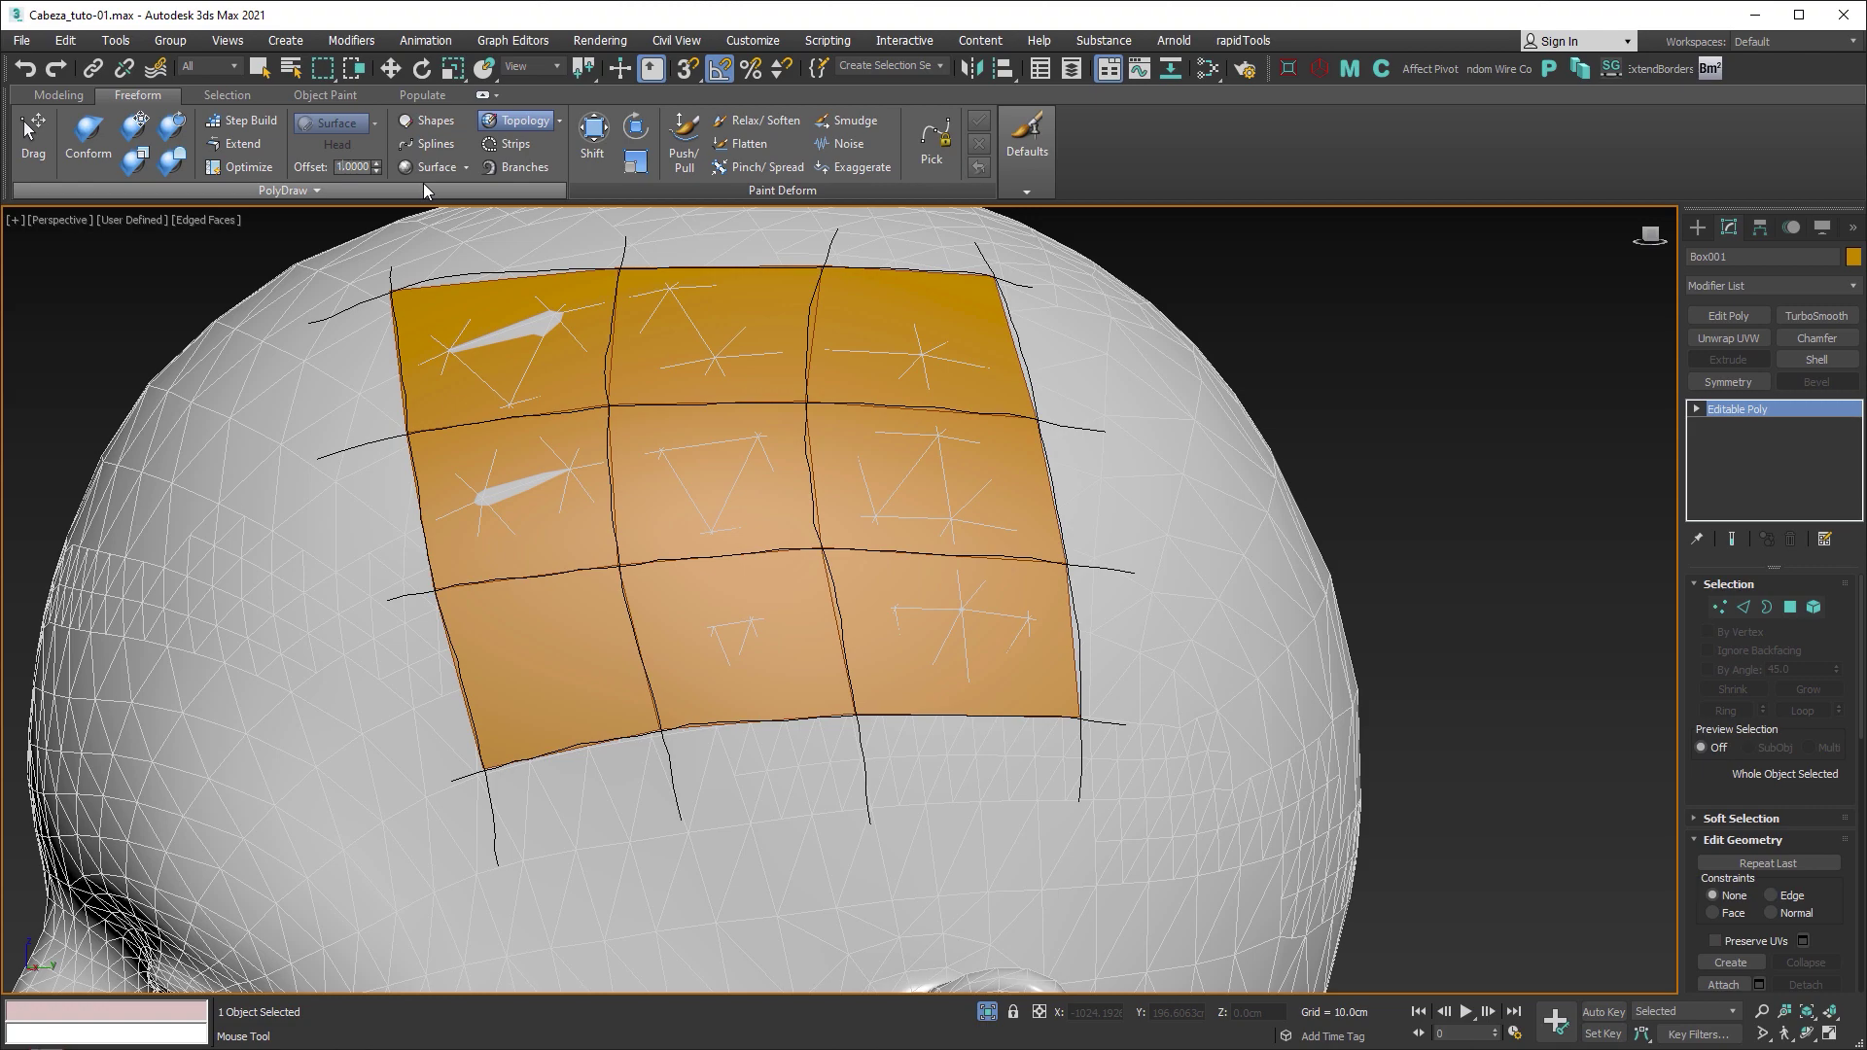
Step: Set the PolyDraw drawing offset to 1.0
type("1")
key("Return")
middle_click_drag(1030, 483, 889, 484, "alt")
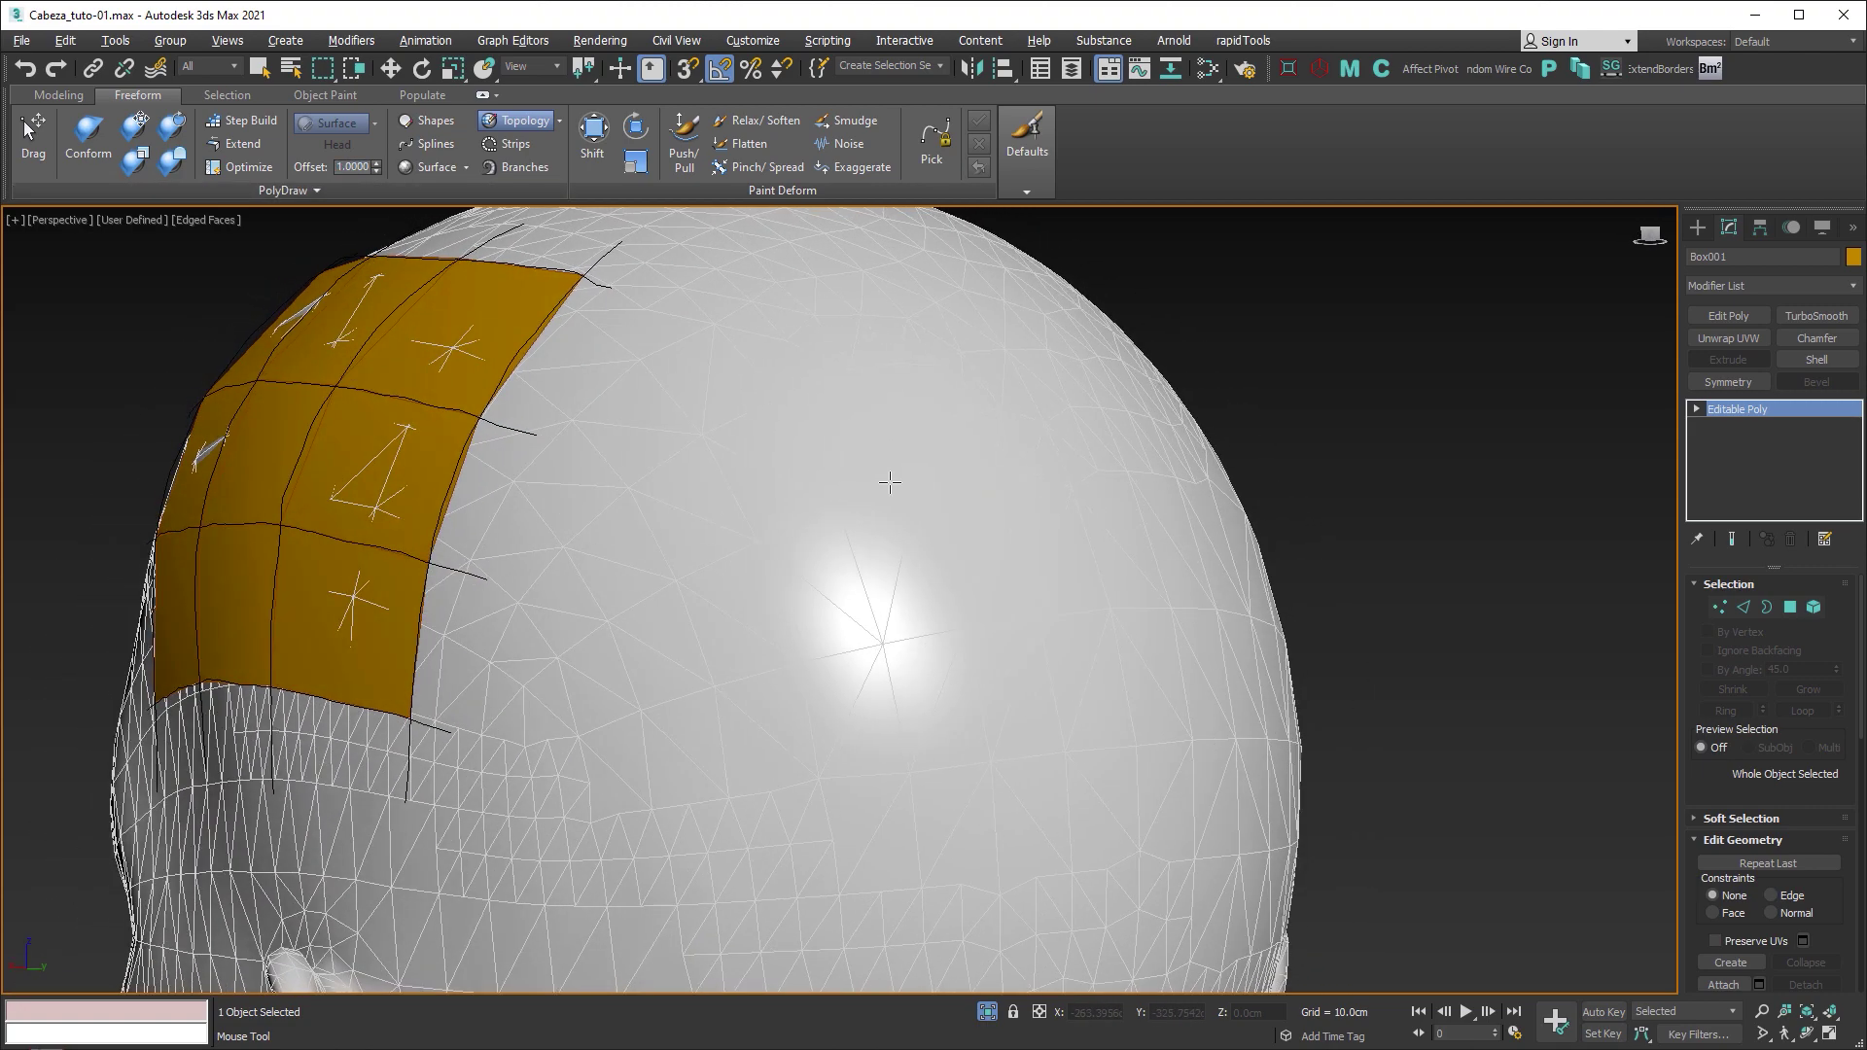
Step: Sketch two vertical and two horizontal strokes and fill the cell with one quad
left_click_drag(757, 326, 761, 671)
left_click_drag(873, 335, 883, 705)
left_click_drag(708, 383, 951, 396)
left_click_drag(706, 602, 959, 639)
left_click(820, 484, "shift")
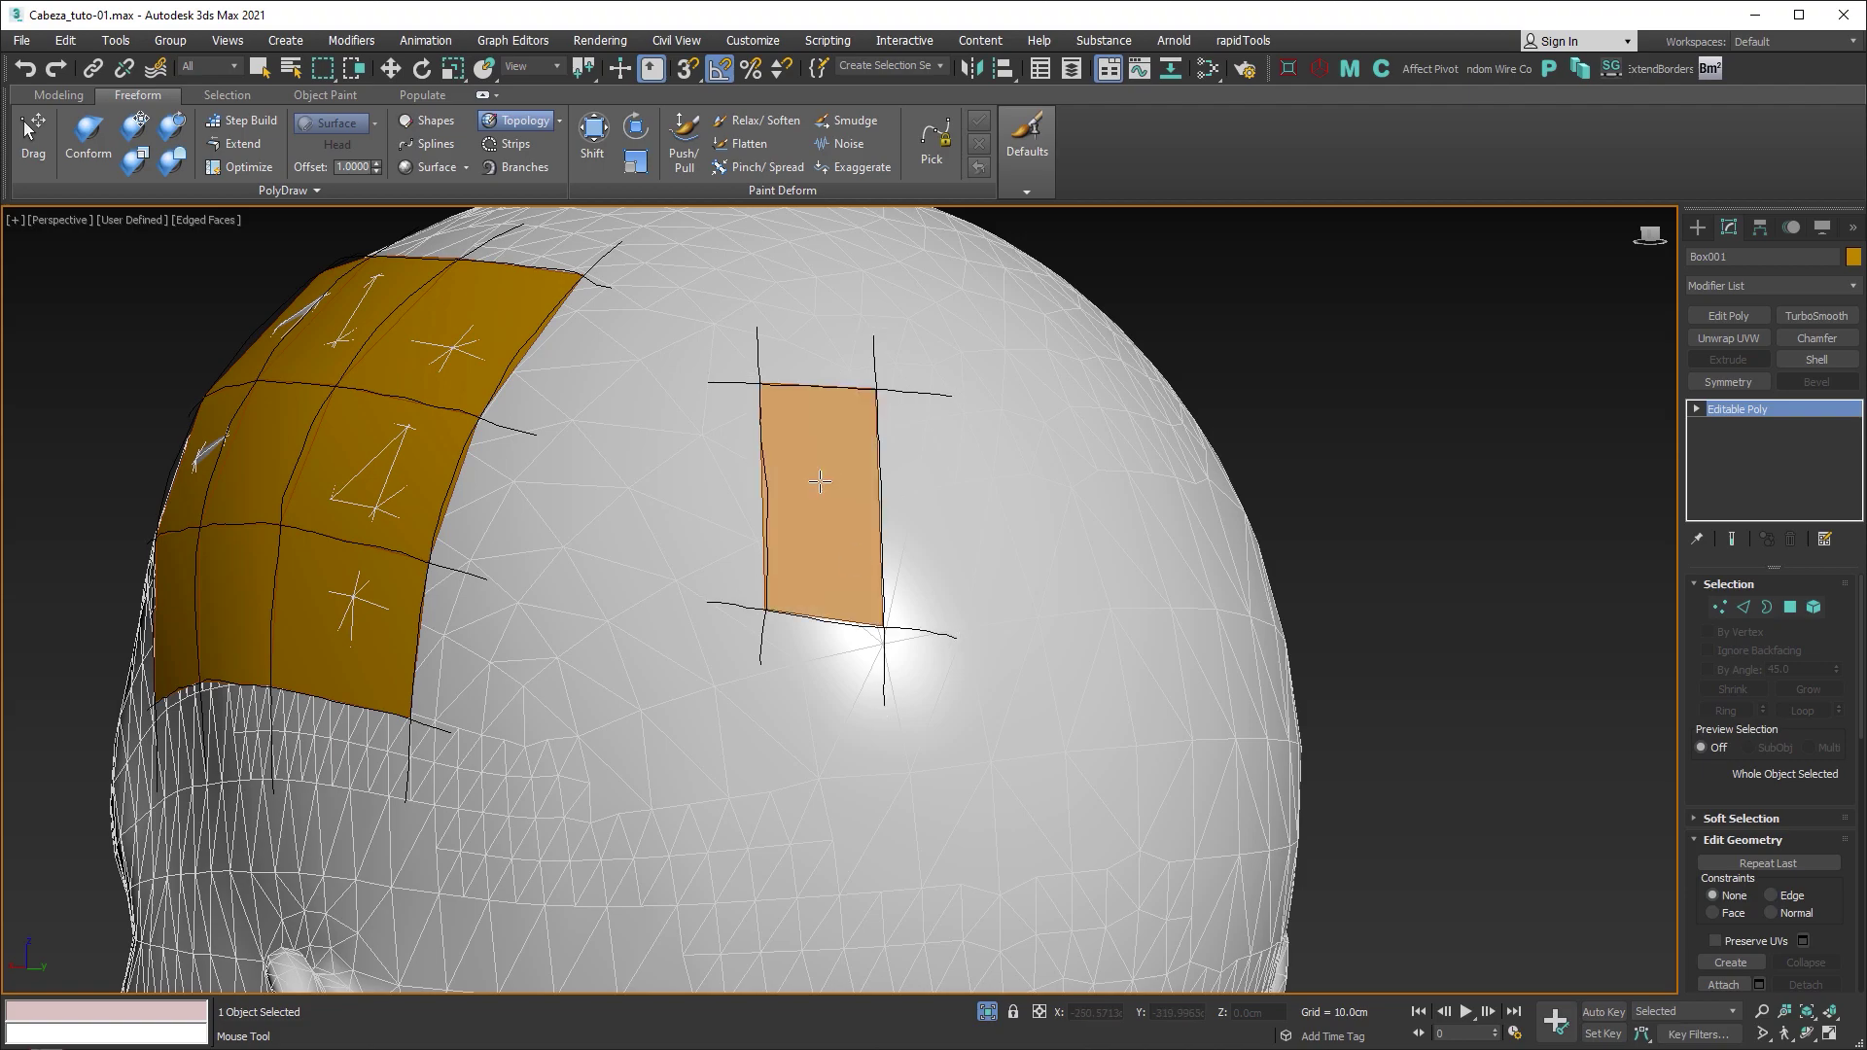
middle_click_drag(820, 483, 994, 569, "alt")
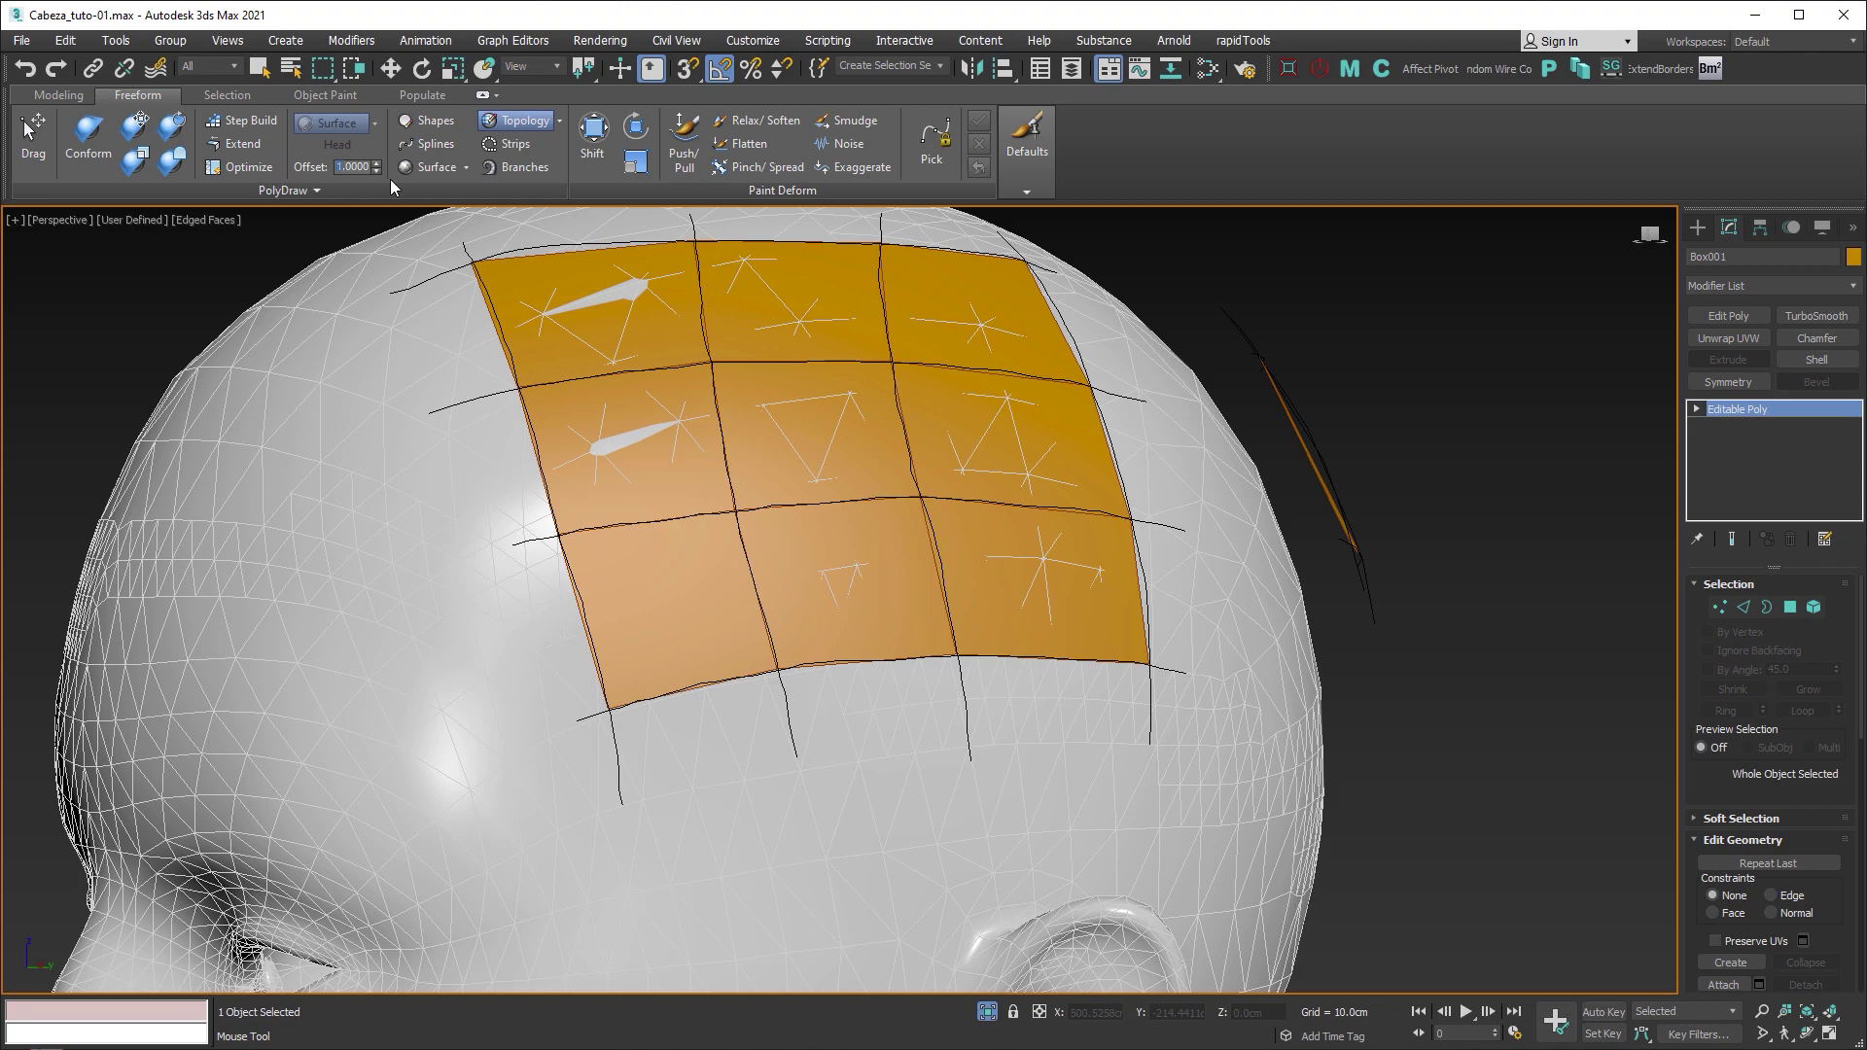
Step: Set the drawing offset back to 0.2 and view the top of the head
type("0.2")
key("Return")
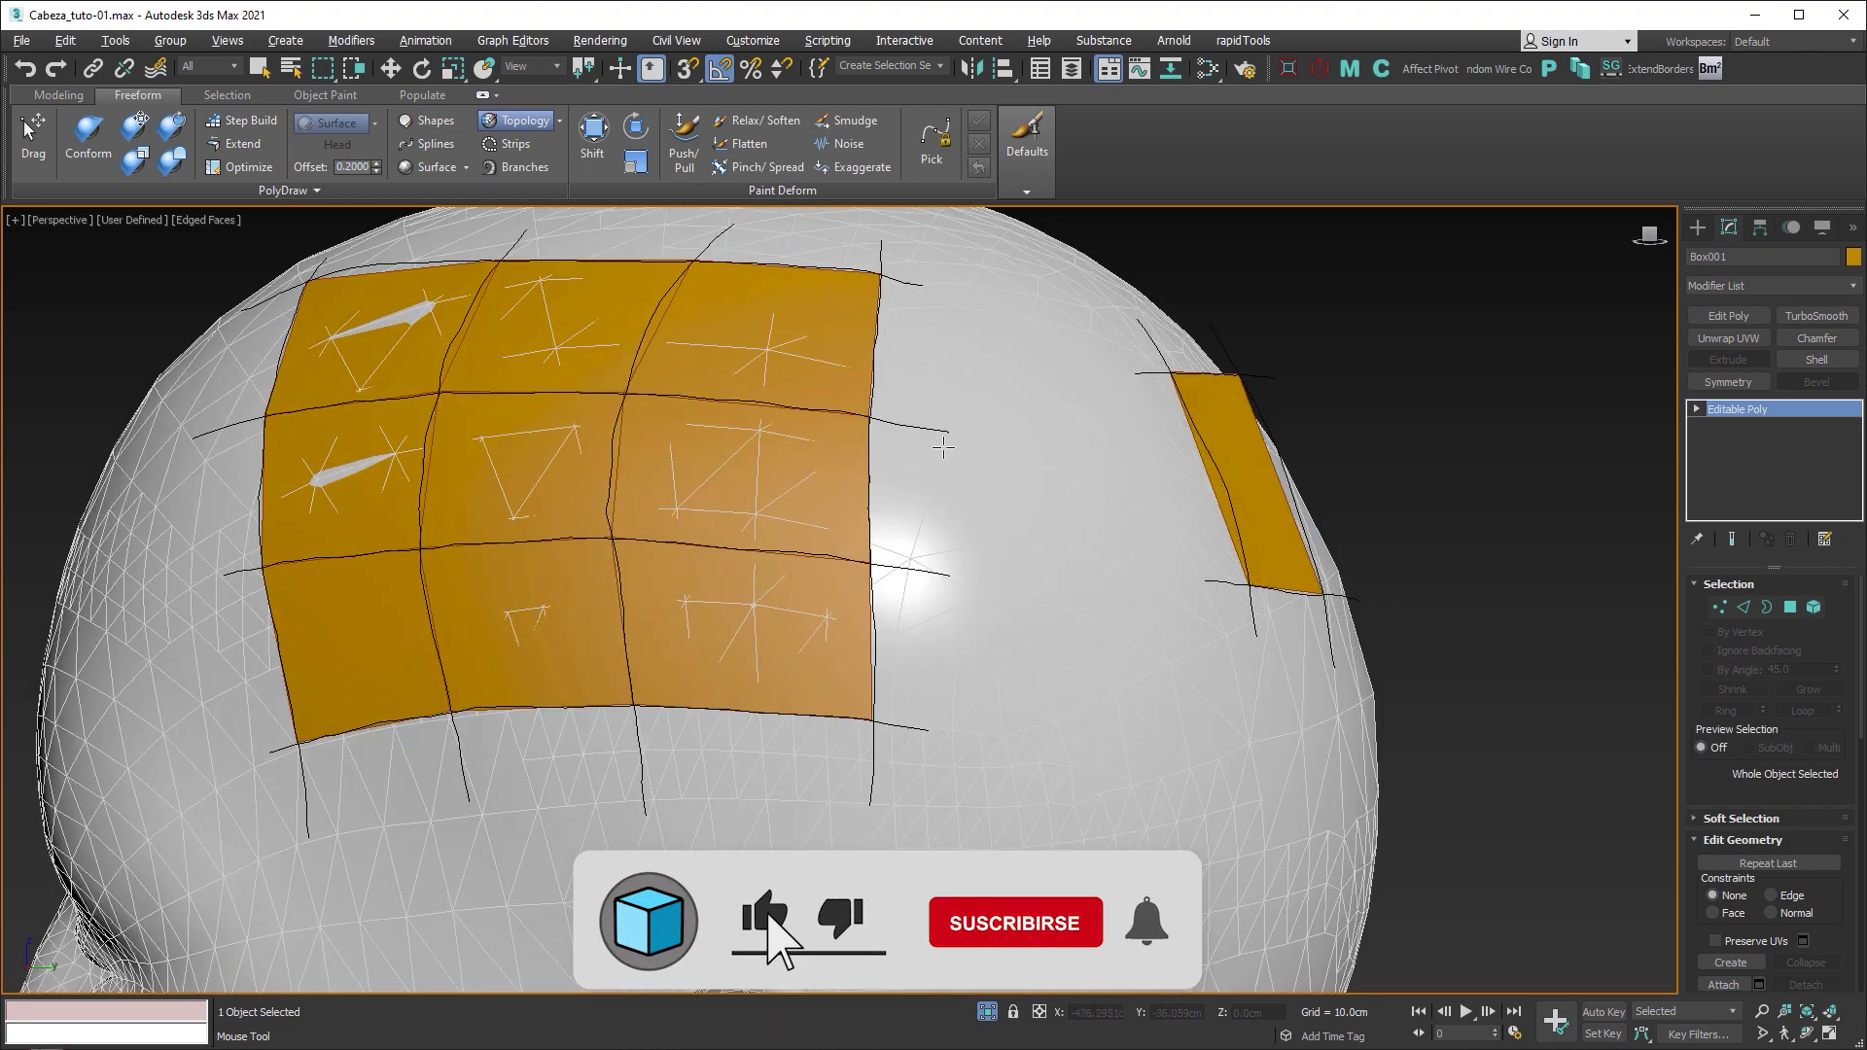
middle_click_drag(1167, 466, 879, 457, "alt")
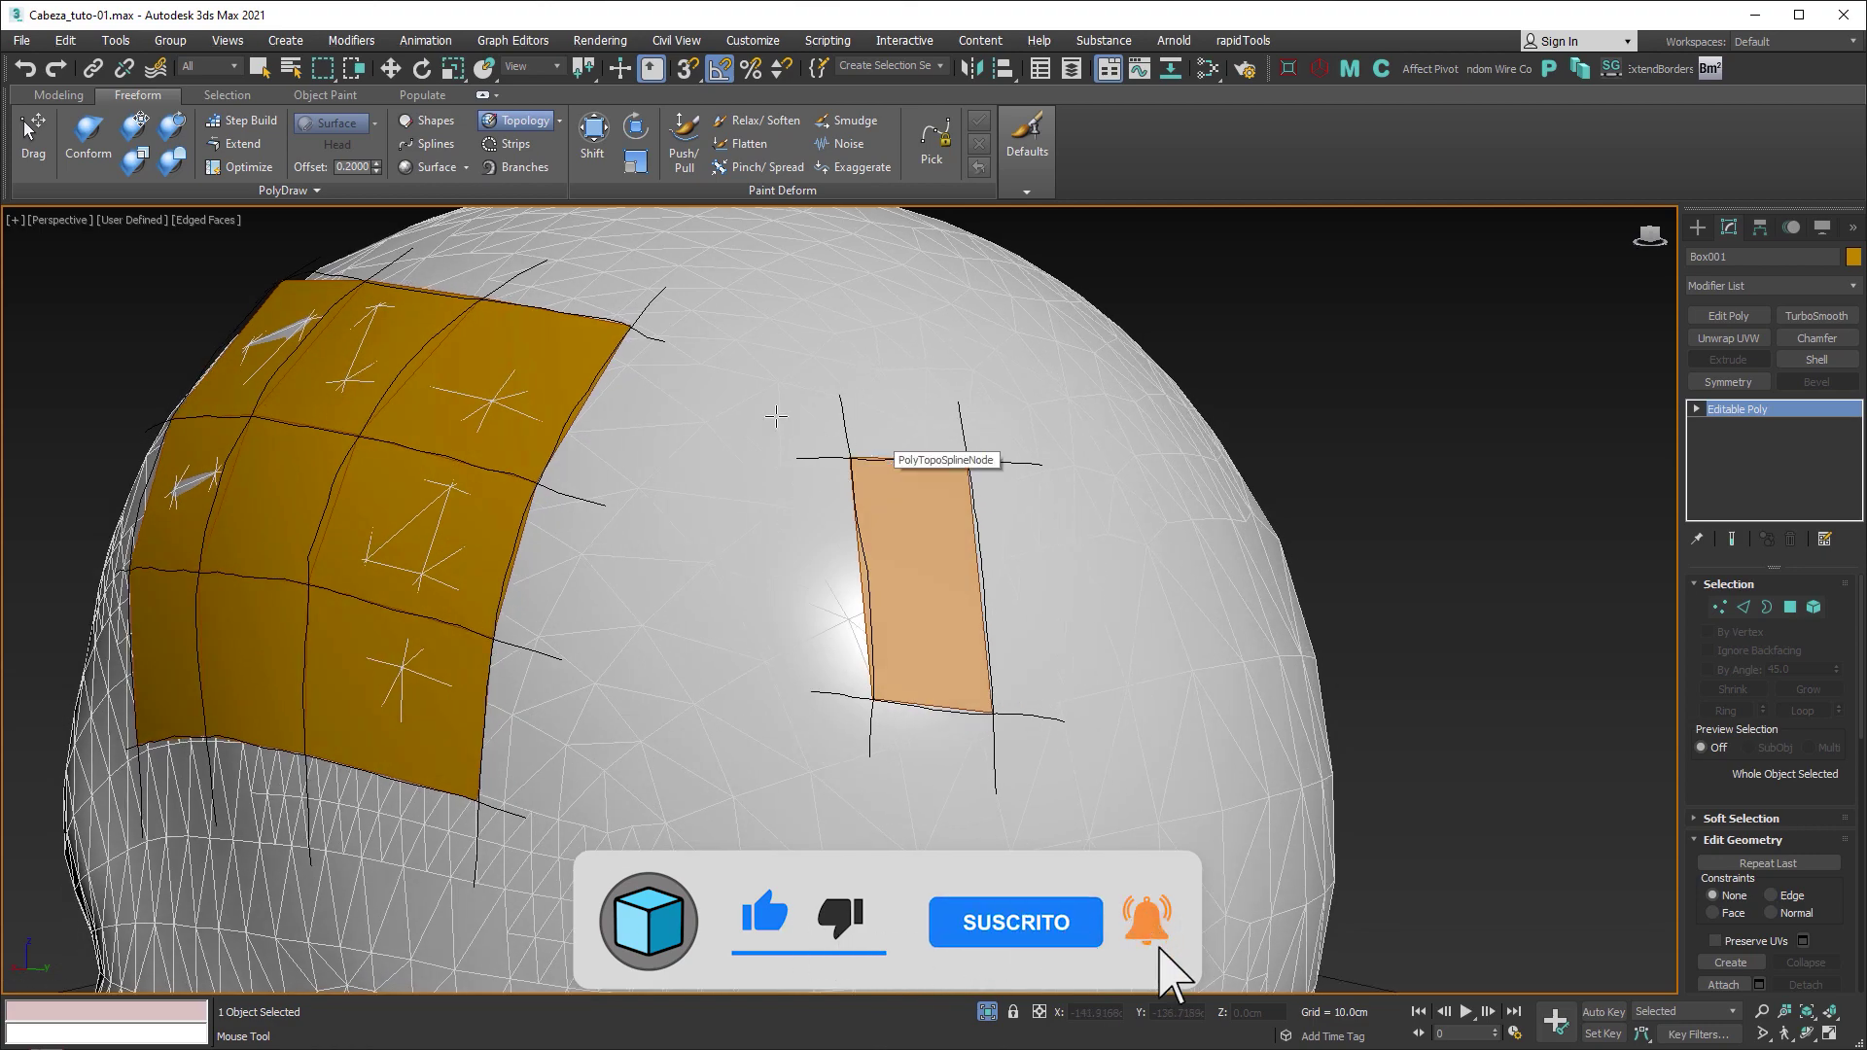
mouse_move(661, 365)
middle_mouse_down("alt")
mouse_move(952, 518)
mouse_move(938, 622)
middle_mouse_up("alt")
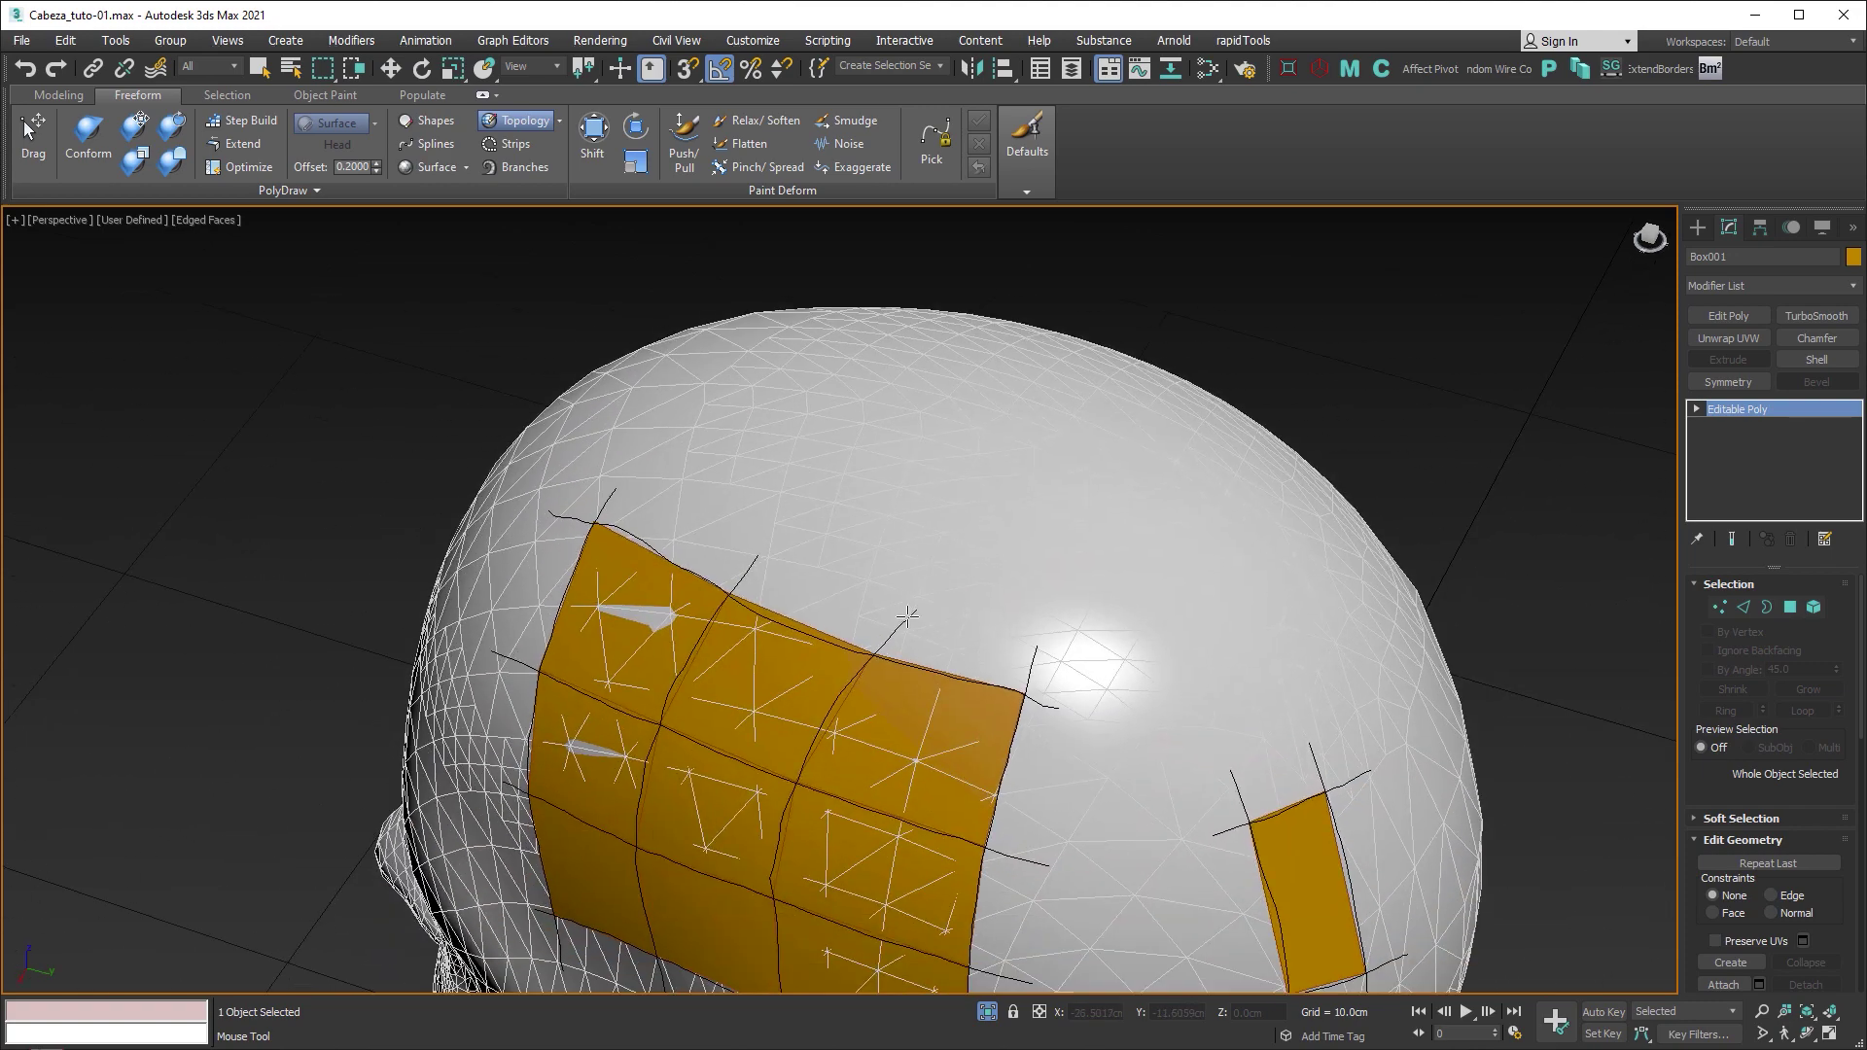
Step: Extend two strokes toward the crown and join them into a new quad
left_click_drag(912, 615, 968, 482)
left_click_drag(1036, 650, 1086, 513)
left_click_drag(935, 495, 1100, 556)
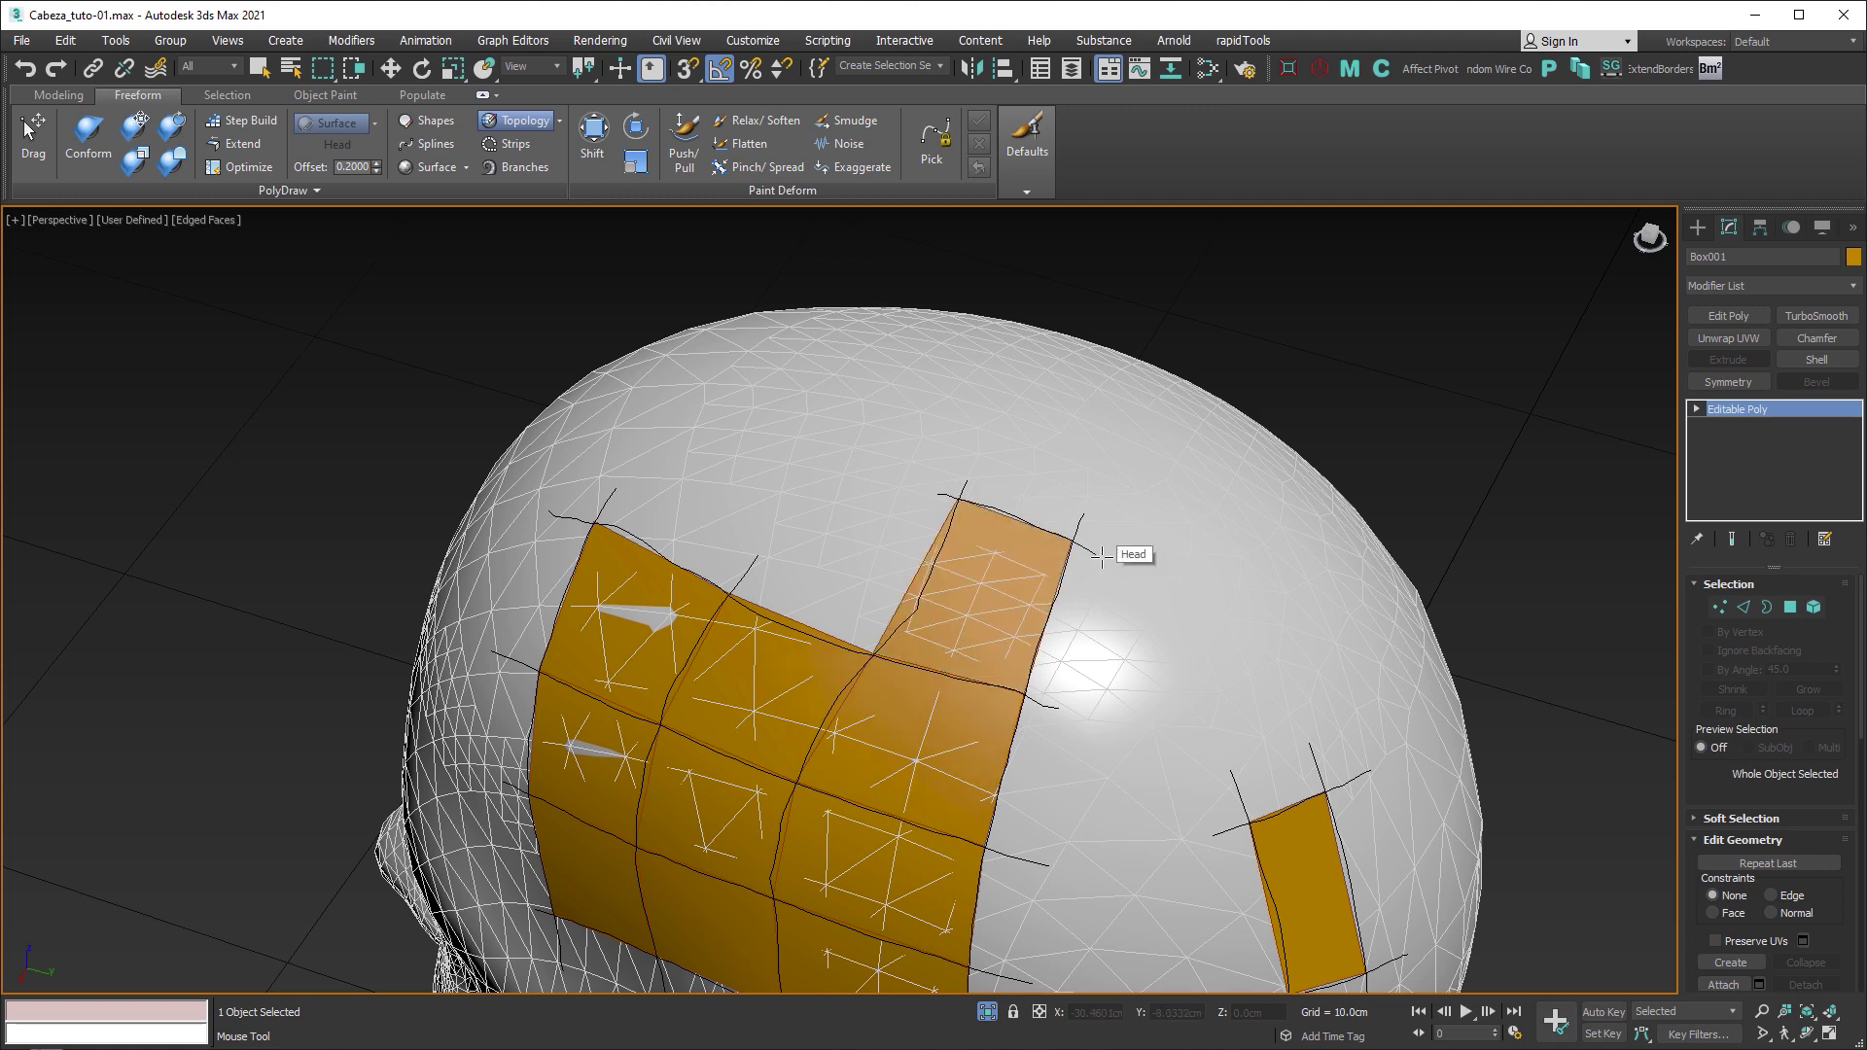
middle_click_drag(1068, 530, 1118, 480, "alt")
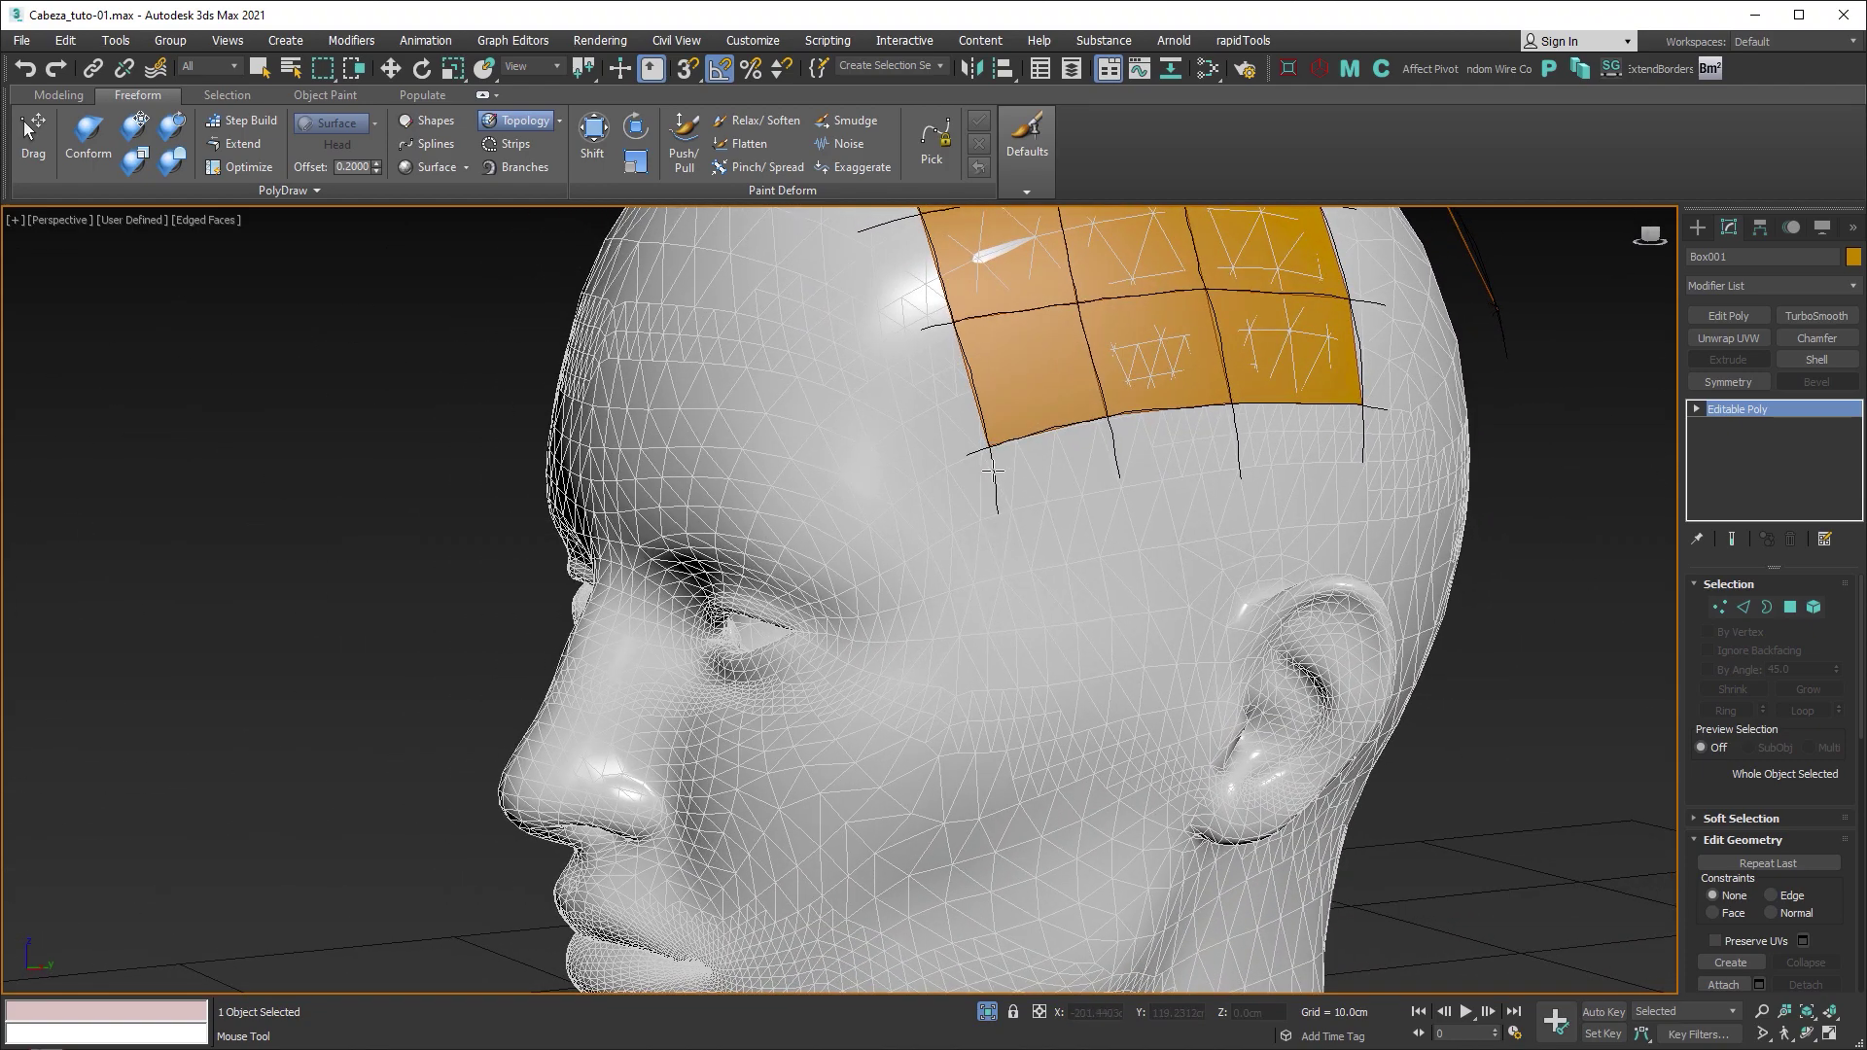
Step: Add a long quad below the patch corner, then exit Topology drawing
left_click_drag(993, 476, 1005, 653)
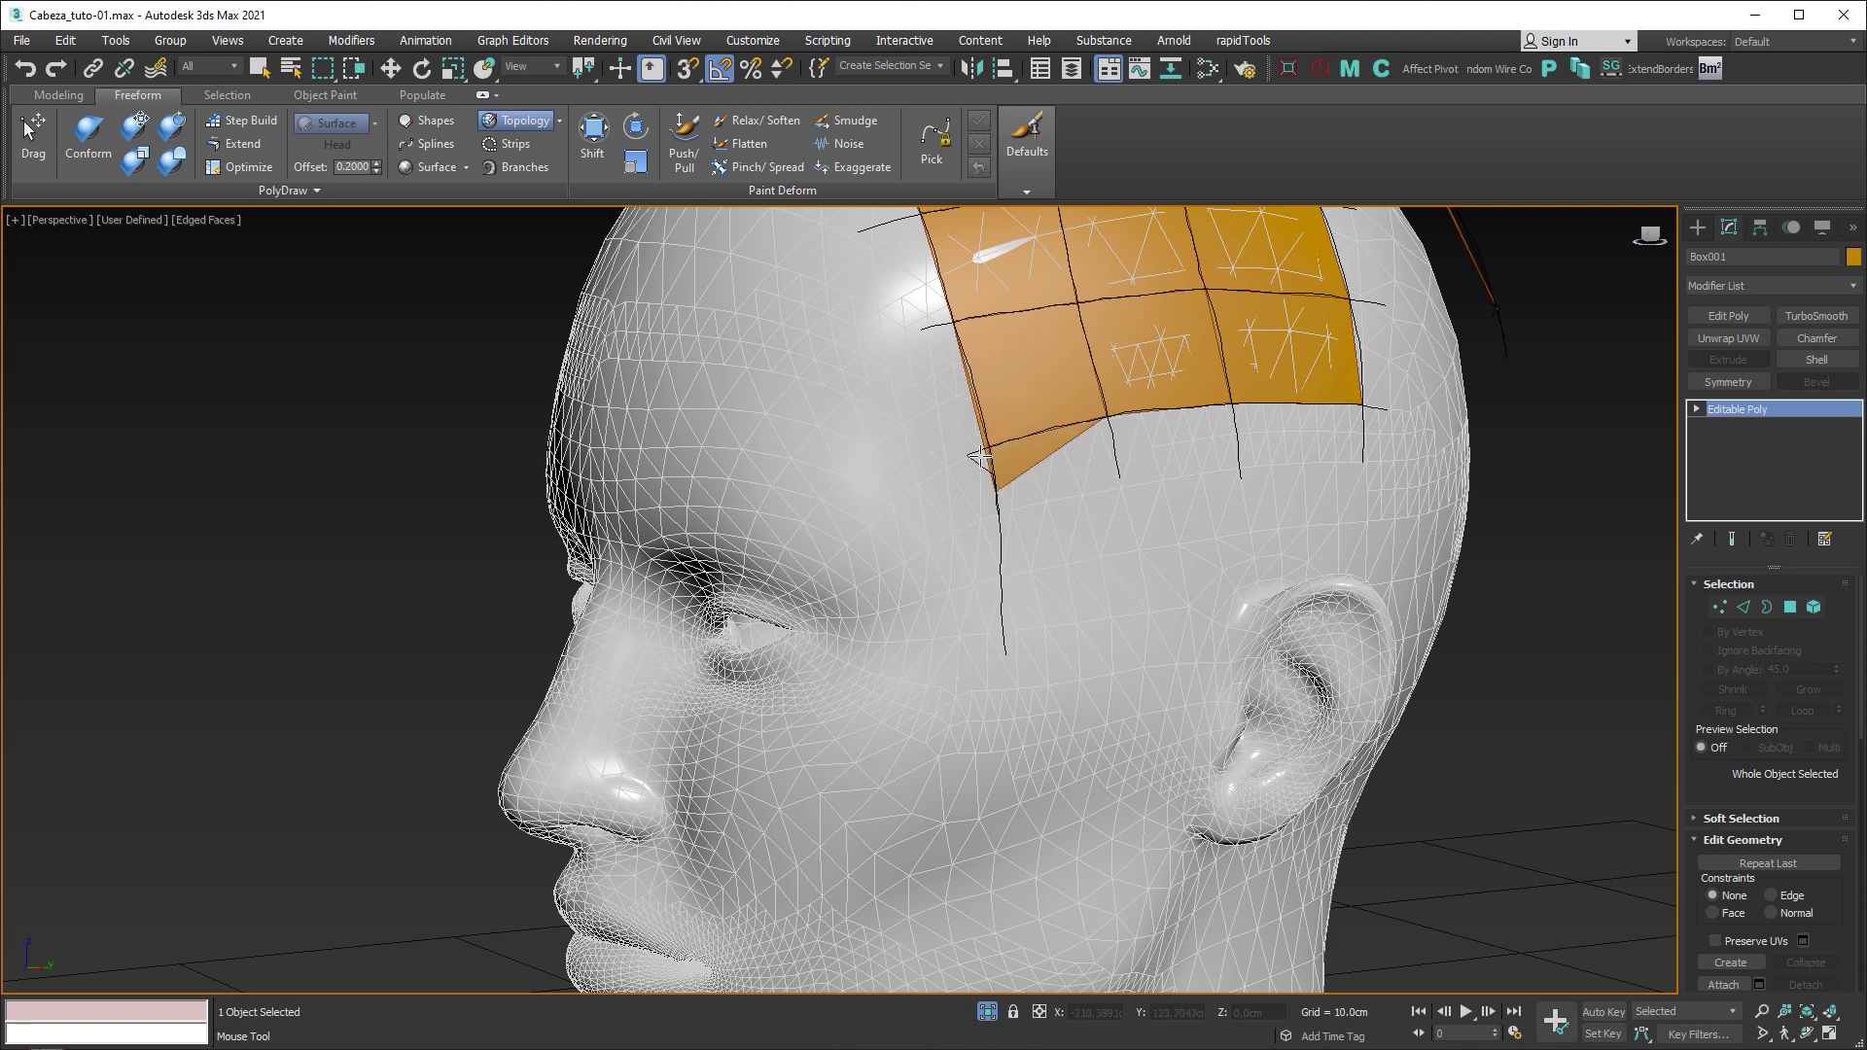
key("ctrl+z")
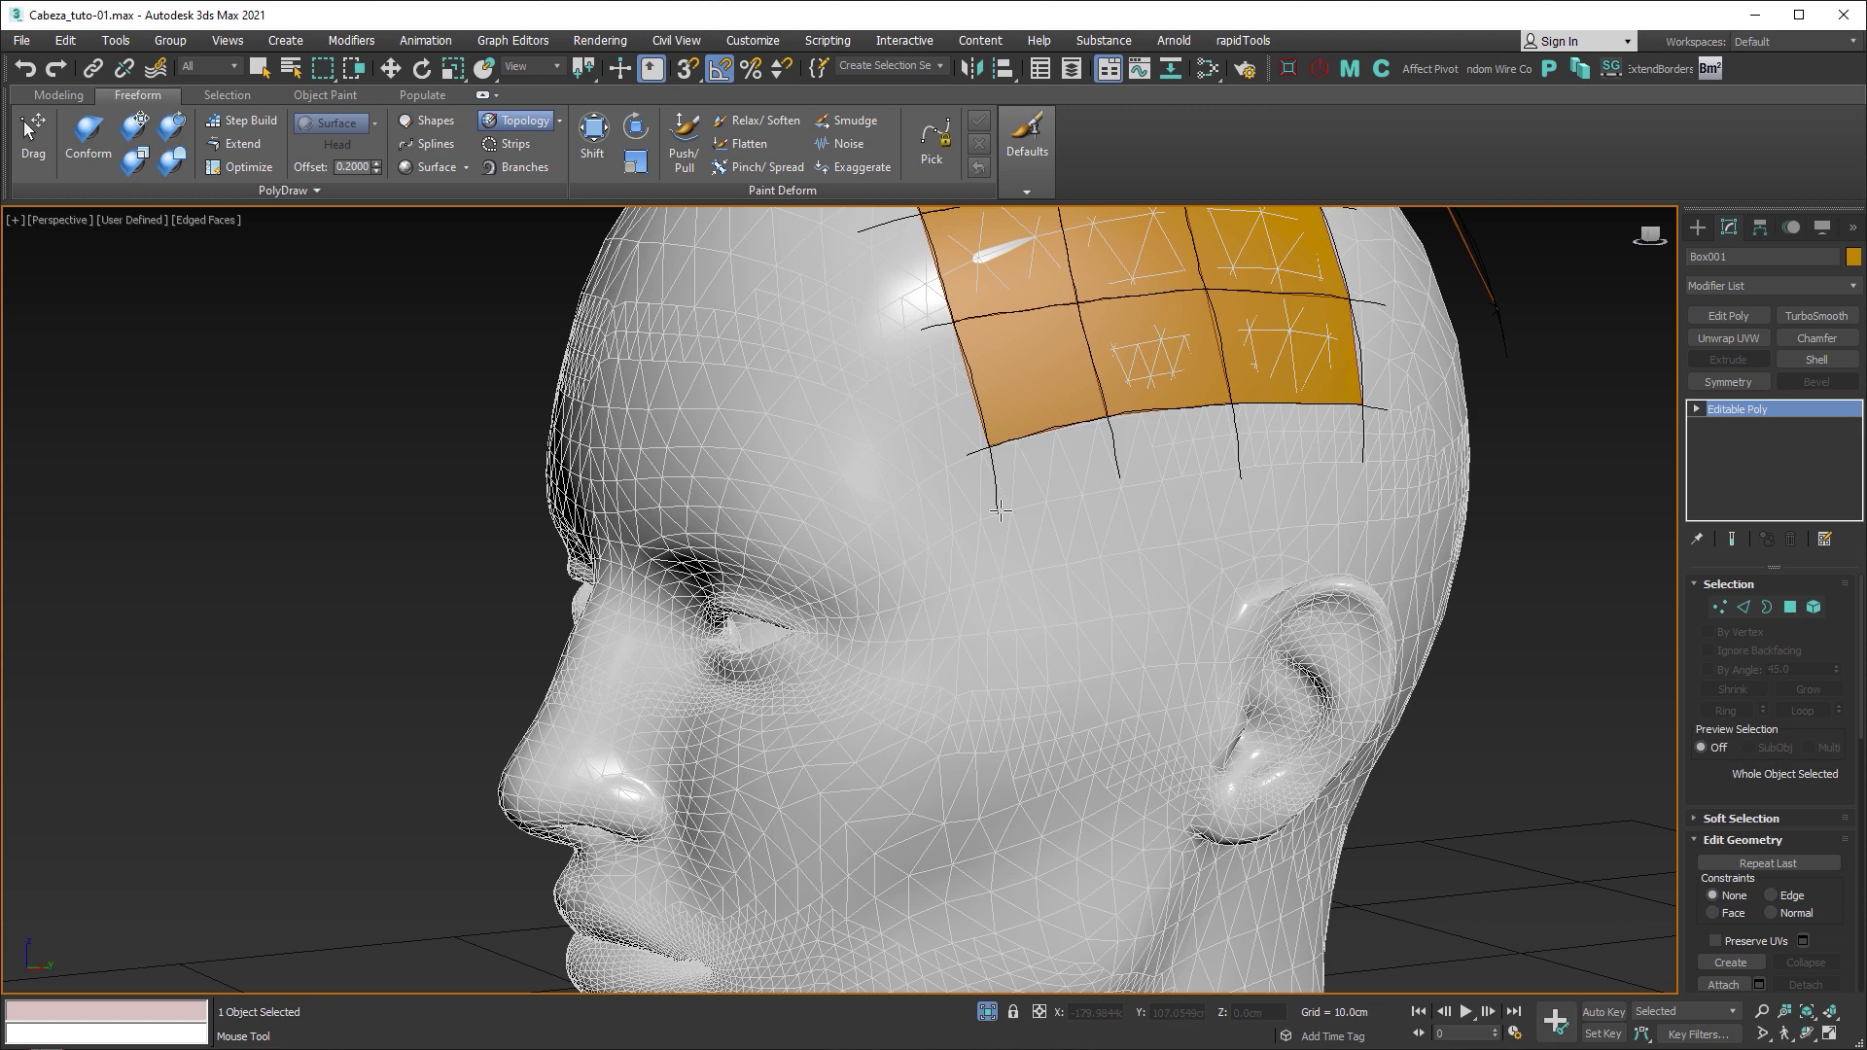
left_click_drag(996, 513, 1000, 610)
left_click_drag(1119, 471, 1126, 669)
left_click_drag(975, 650, 1152, 623)
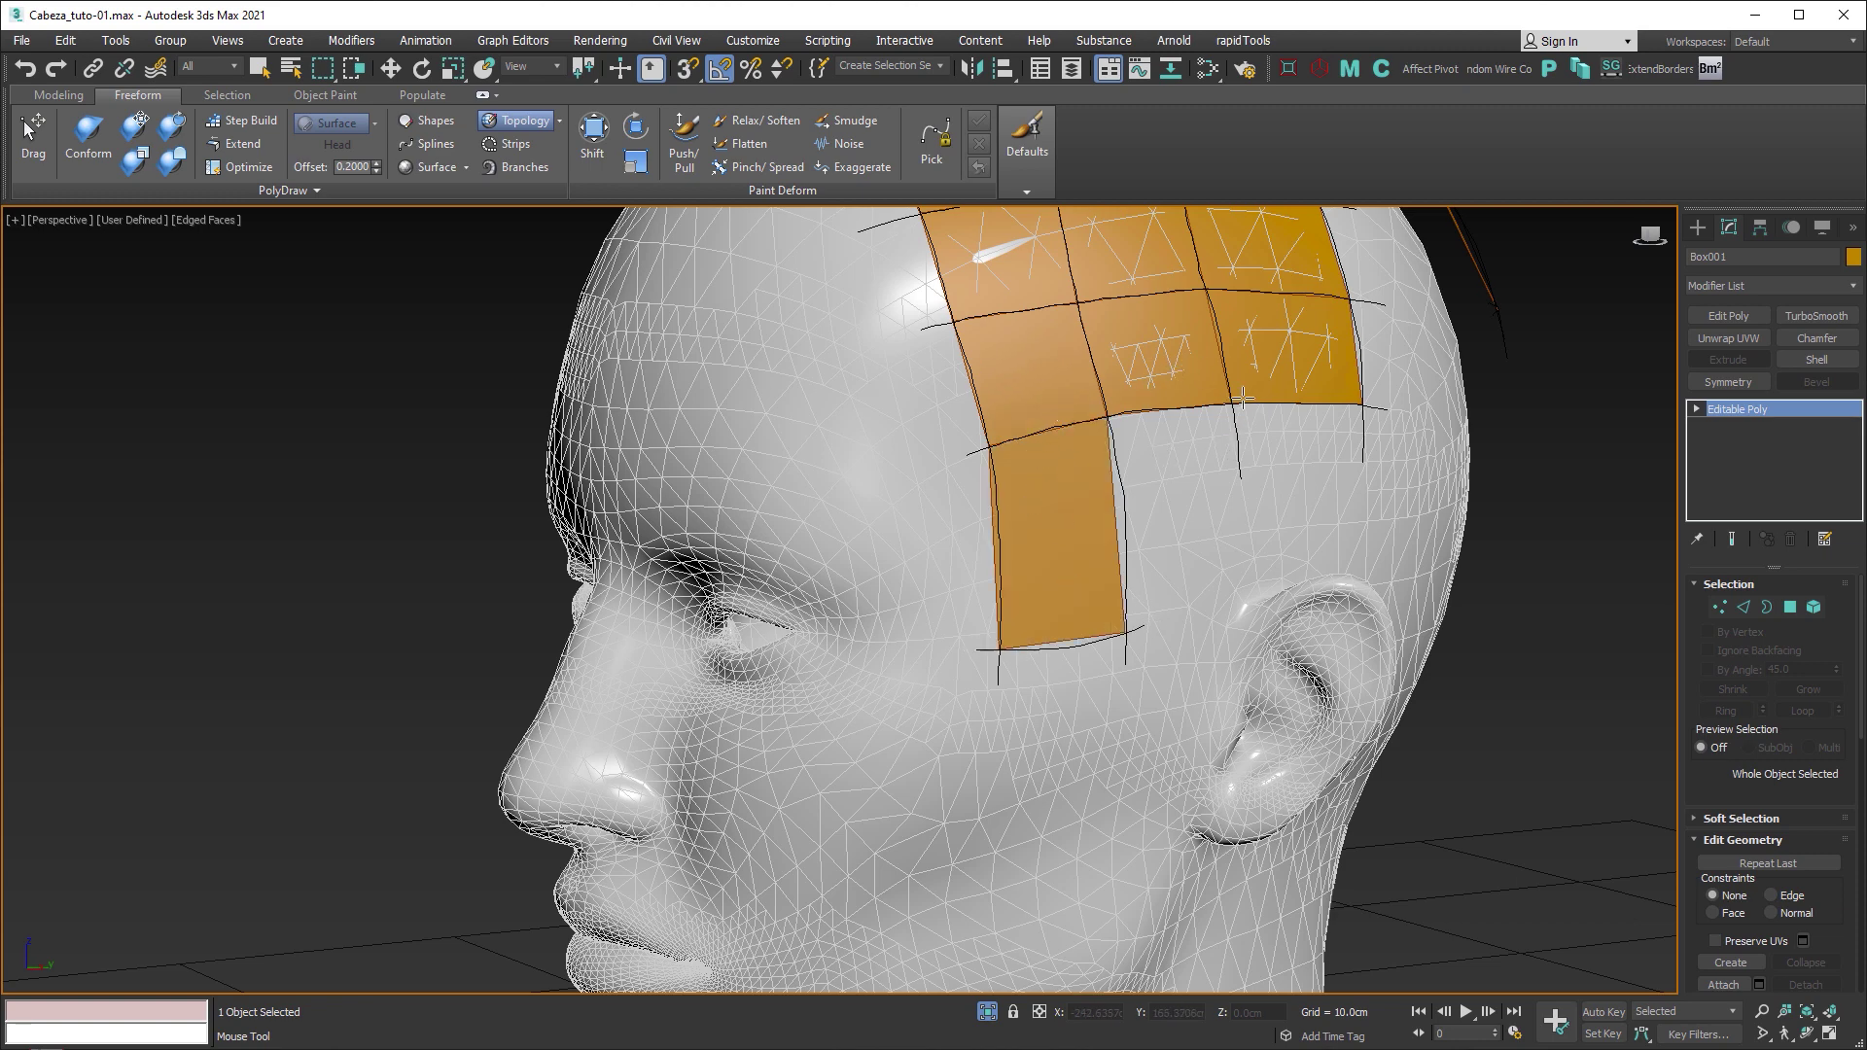
scroll(1275, 400, "up", 1)
middle_click_drag(1275, 401, 1195, 436, "alt")
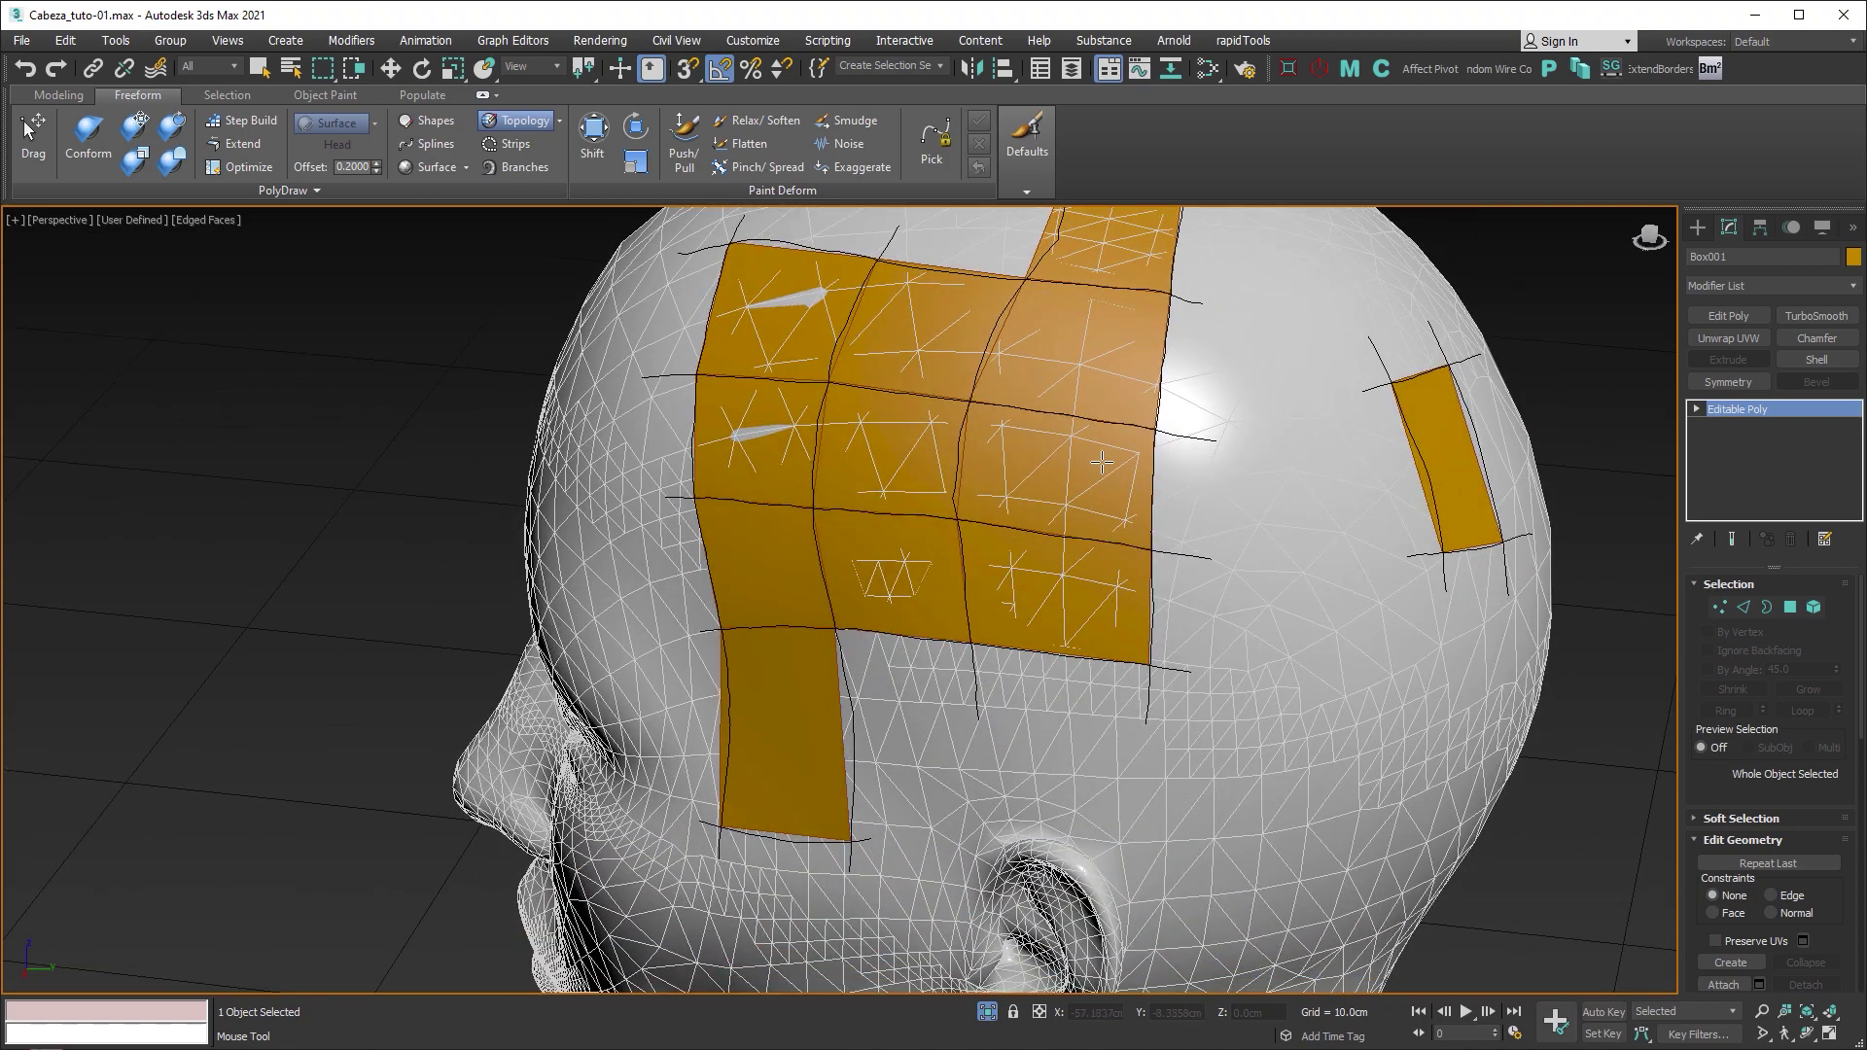
right_click(1101, 463)
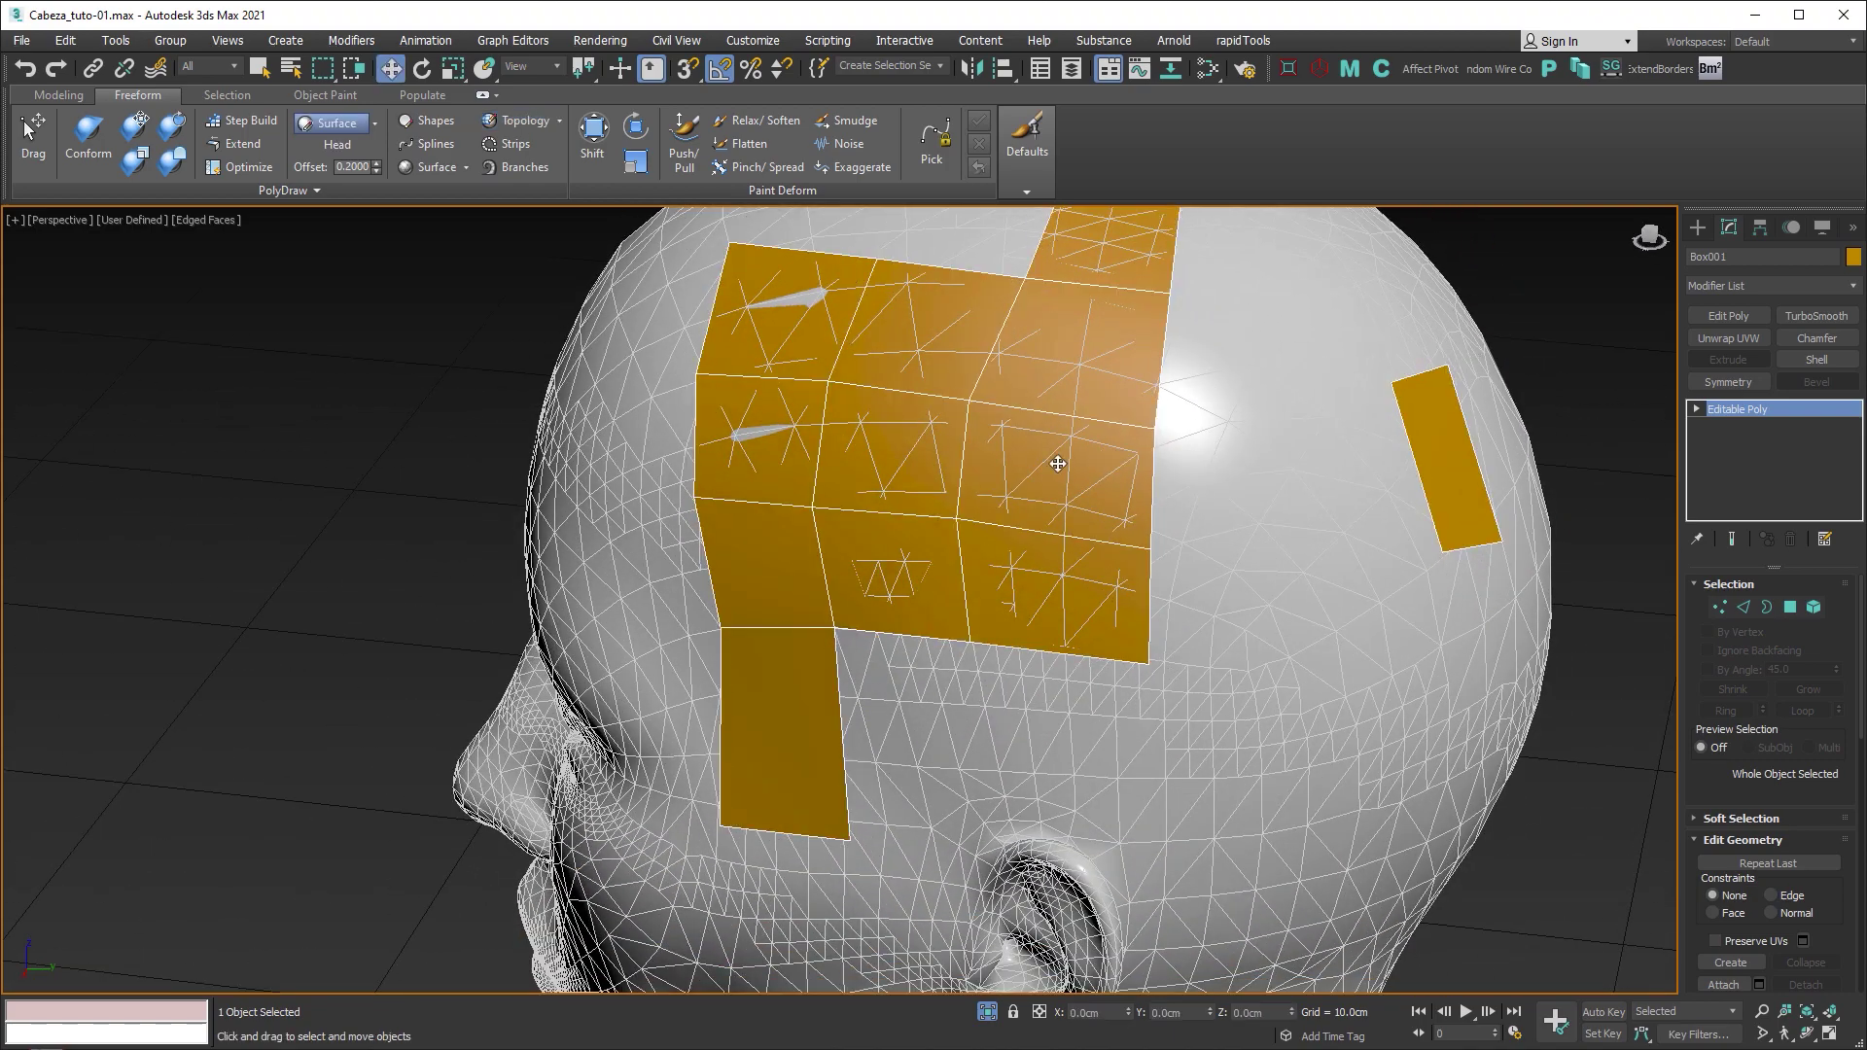
middle_click_drag(1137, 443, 967, 428, "alt")
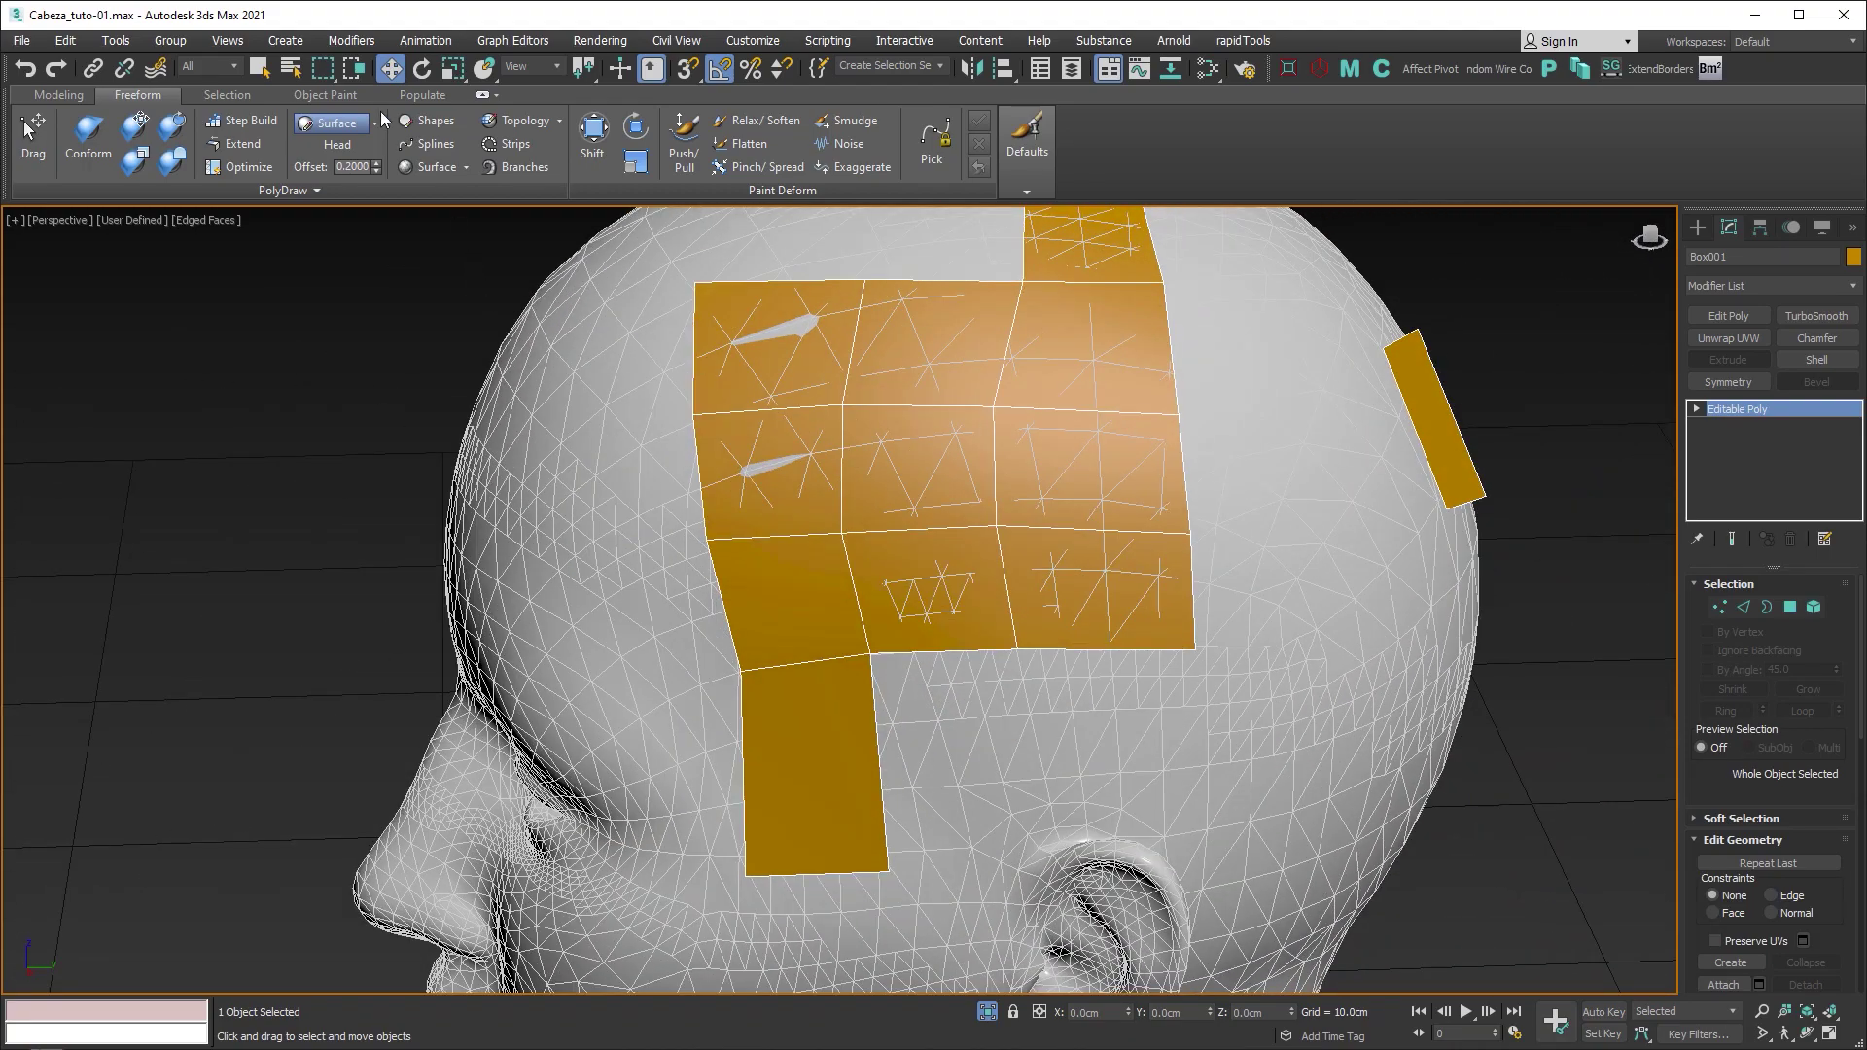
middle_click_drag(1084, 376, 1050, 466, "alt")
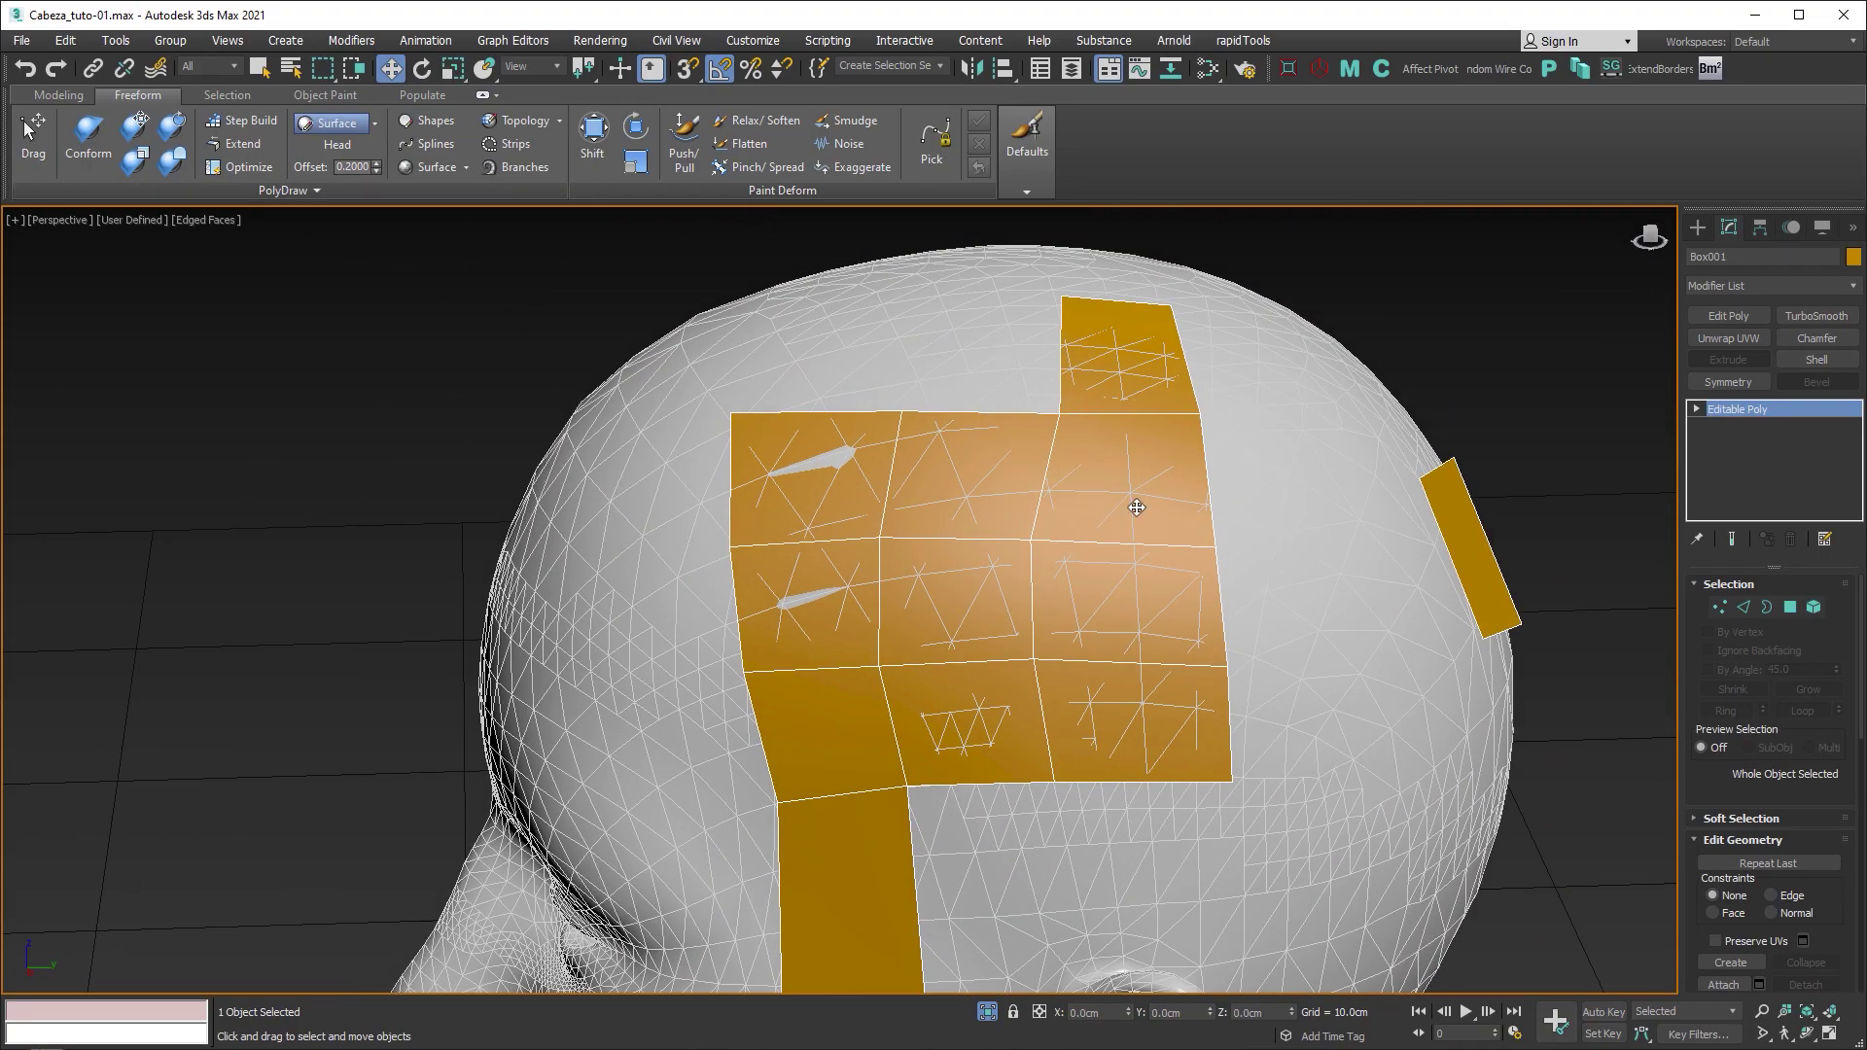
Step: Switch to Strips, paint a trial quad strip across the head, and undo it
left_click(516, 151)
mouse_move(1161, 543)
middle_mouse_down("alt")
mouse_move(977, 544)
mouse_move(976, 487)
mouse_move(888, 489)
middle_mouse_up("alt")
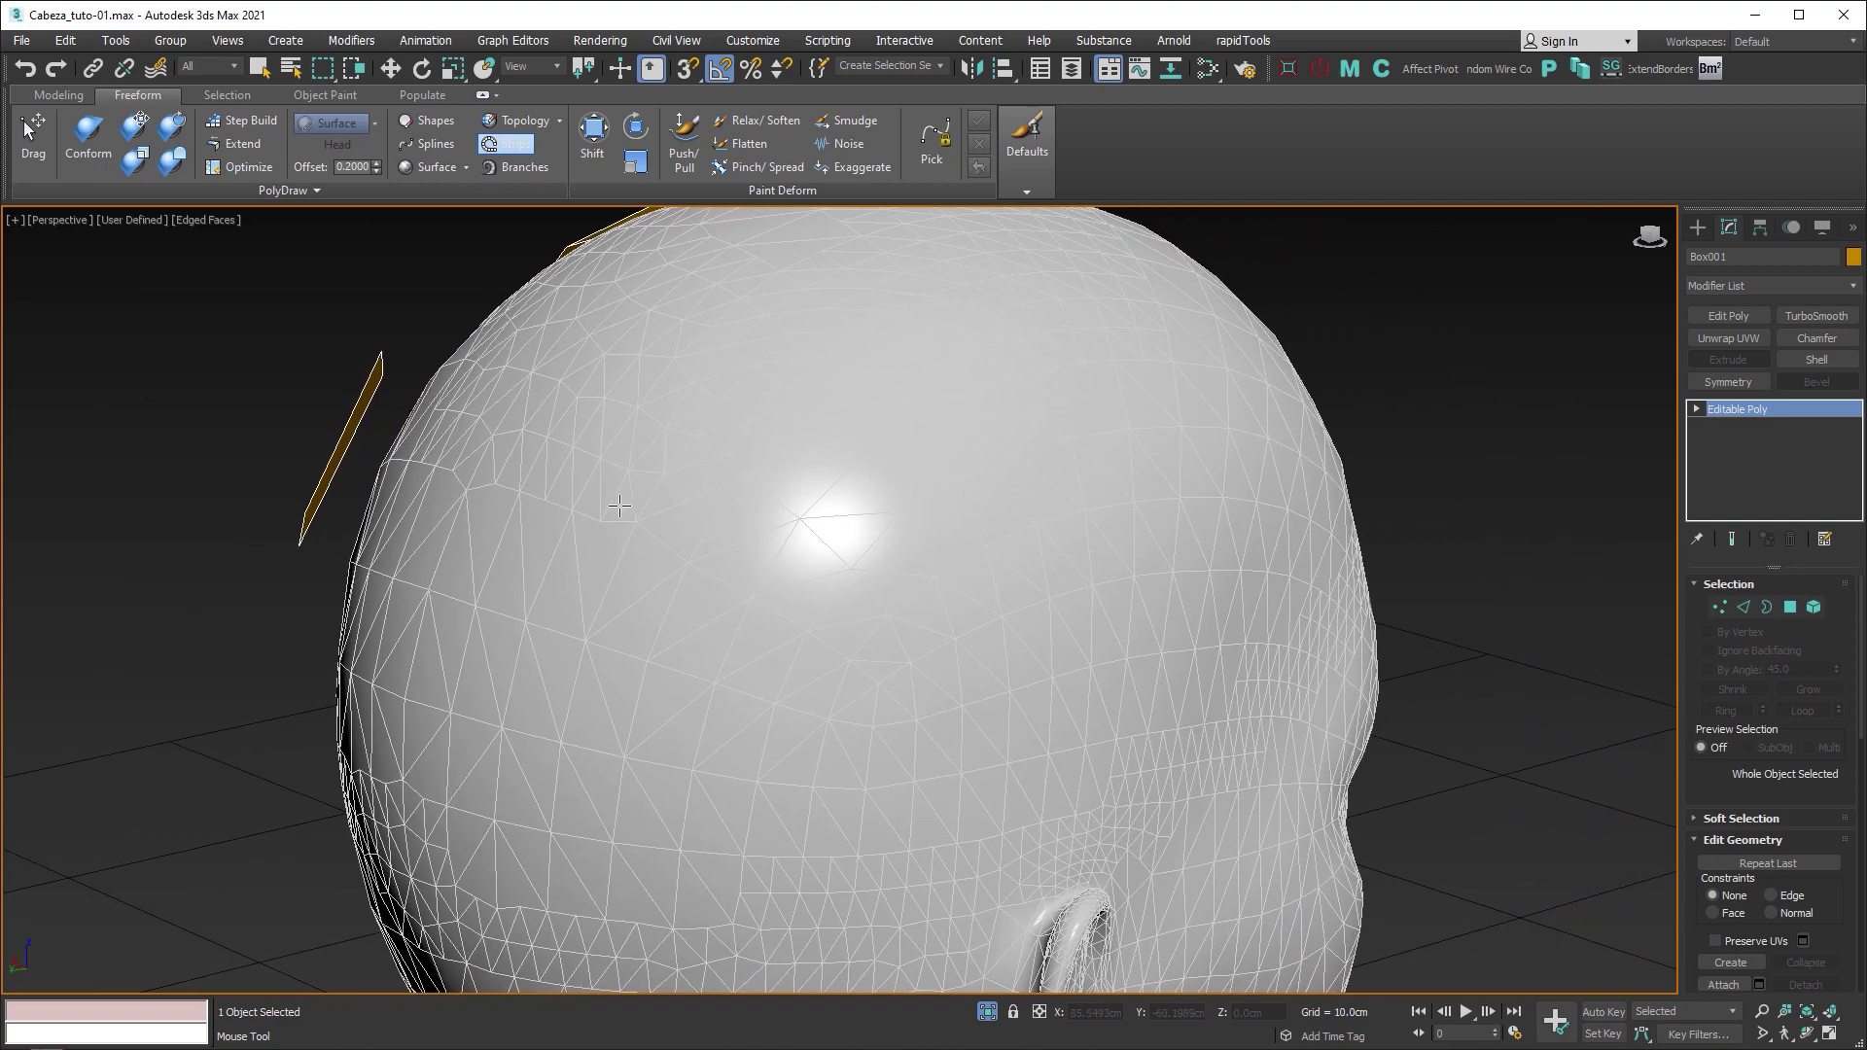
mouse_move(618, 505)
left_mouse_down()
mouse_move(939, 447)
mouse_move(1126, 444)
left_mouse_up()
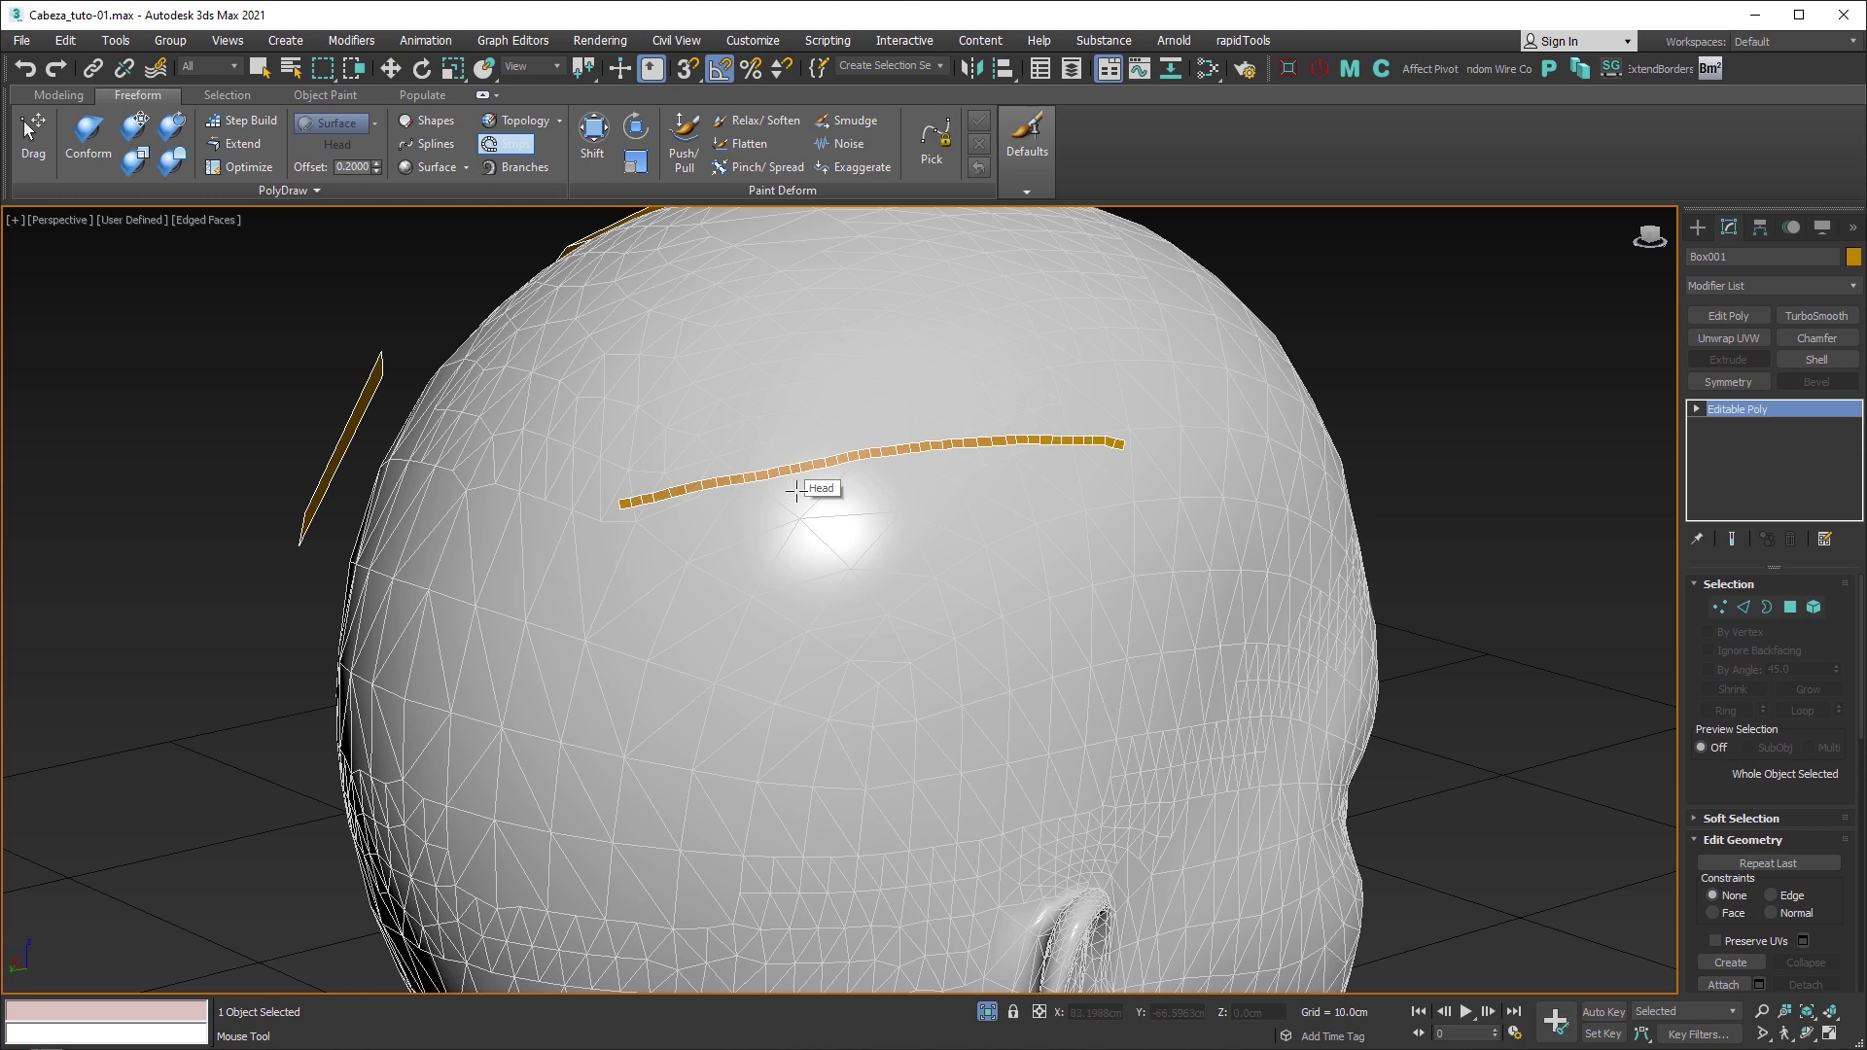
key("ctrl+z")
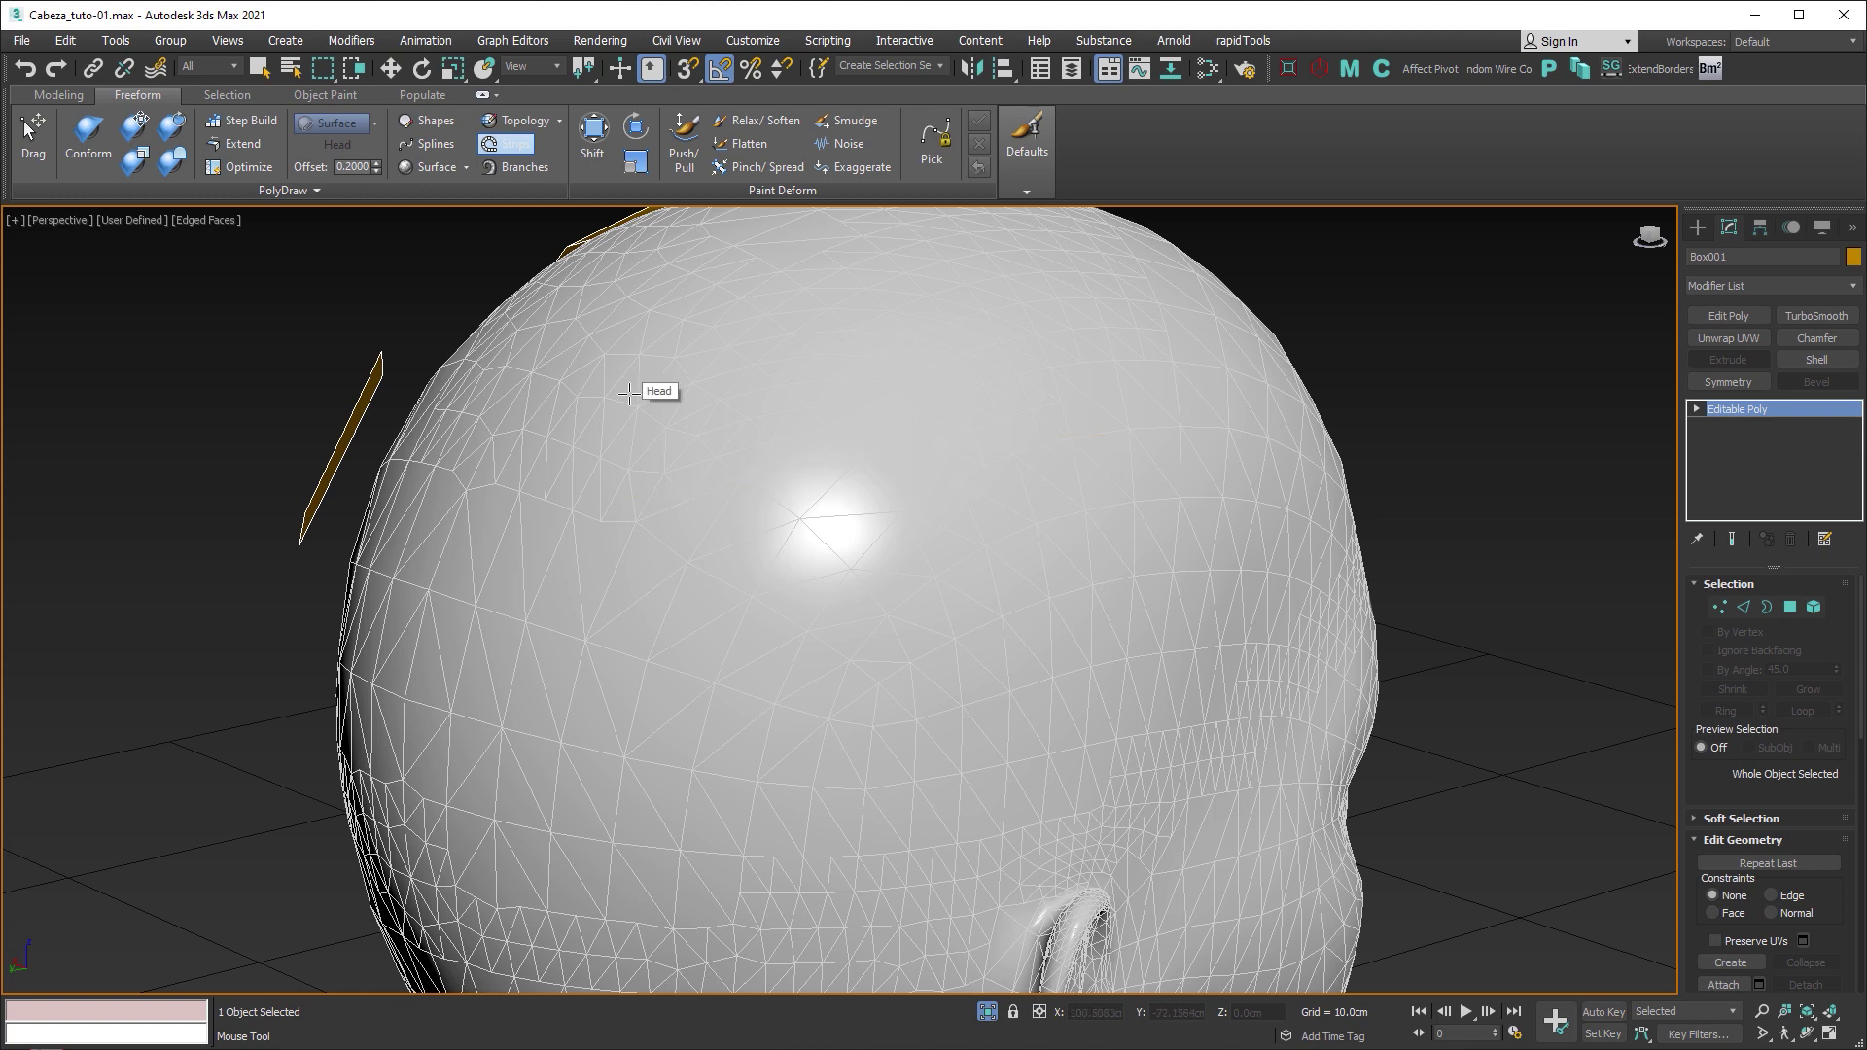
Step: Paint a five-quad strip across the back of the head, then undo it
left_click(315, 192)
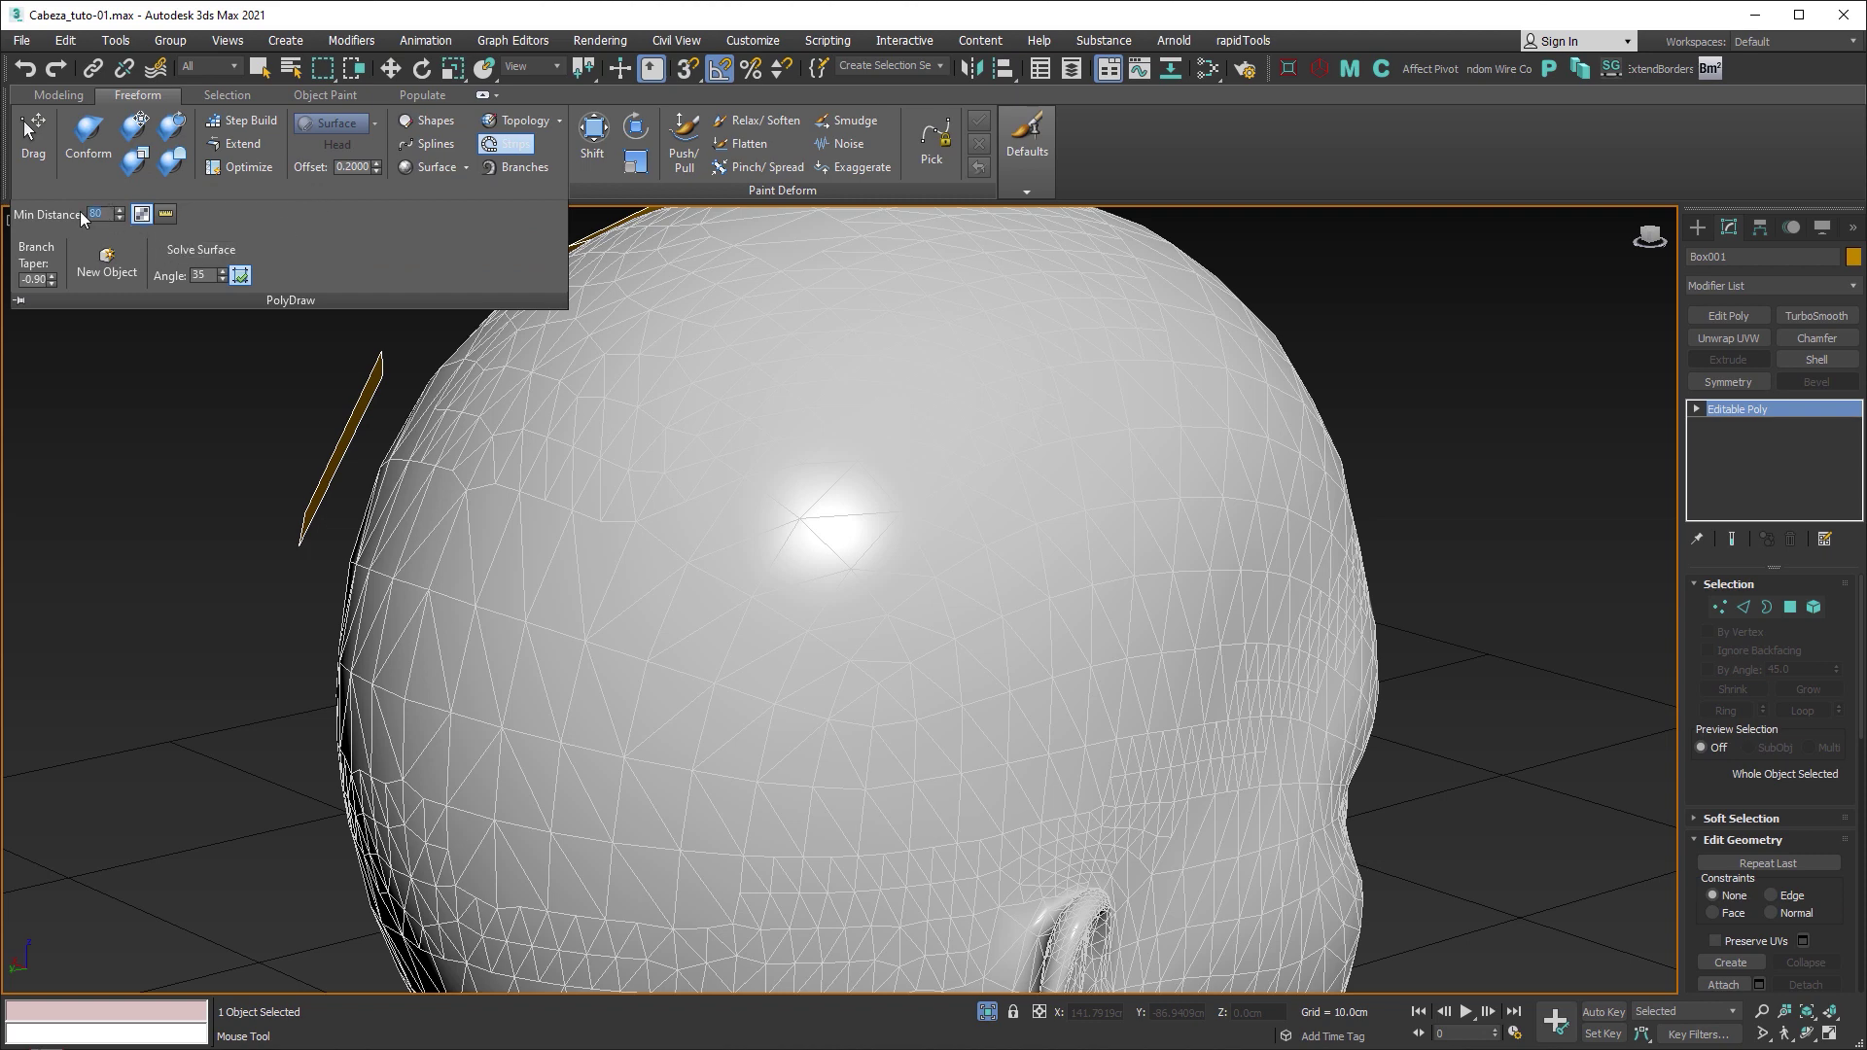
mouse_move(611, 531)
left_mouse_down()
mouse_move(1044, 450)
mouse_move(1208, 457)
left_mouse_up()
mouse_move(1106, 530)
middle_mouse_down("alt")
mouse_move(1002, 534)
mouse_move(1246, 546)
mouse_move(1132, 552)
middle_mouse_up("alt")
mouse_move(778, 573)
middle_mouse_down("alt")
mouse_move(893, 563)
mouse_move(857, 441)
middle_mouse_up("alt")
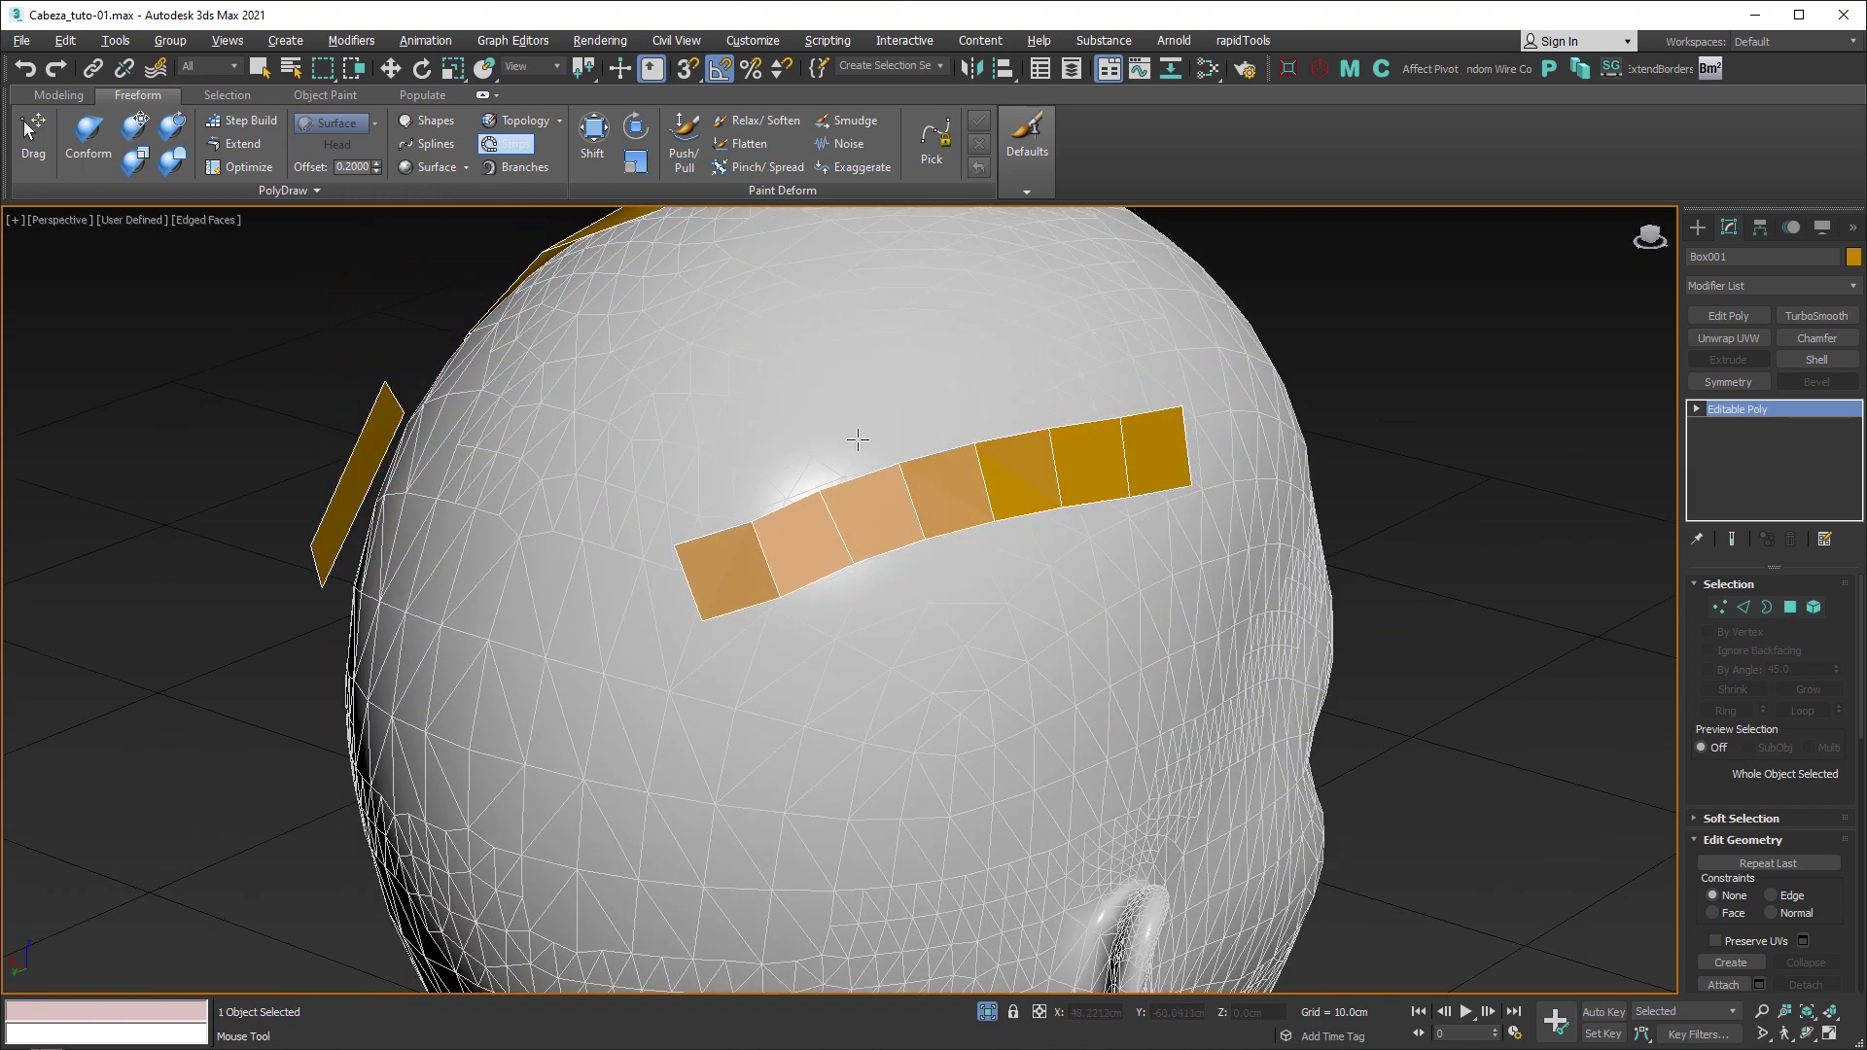
key("ctrl+z")
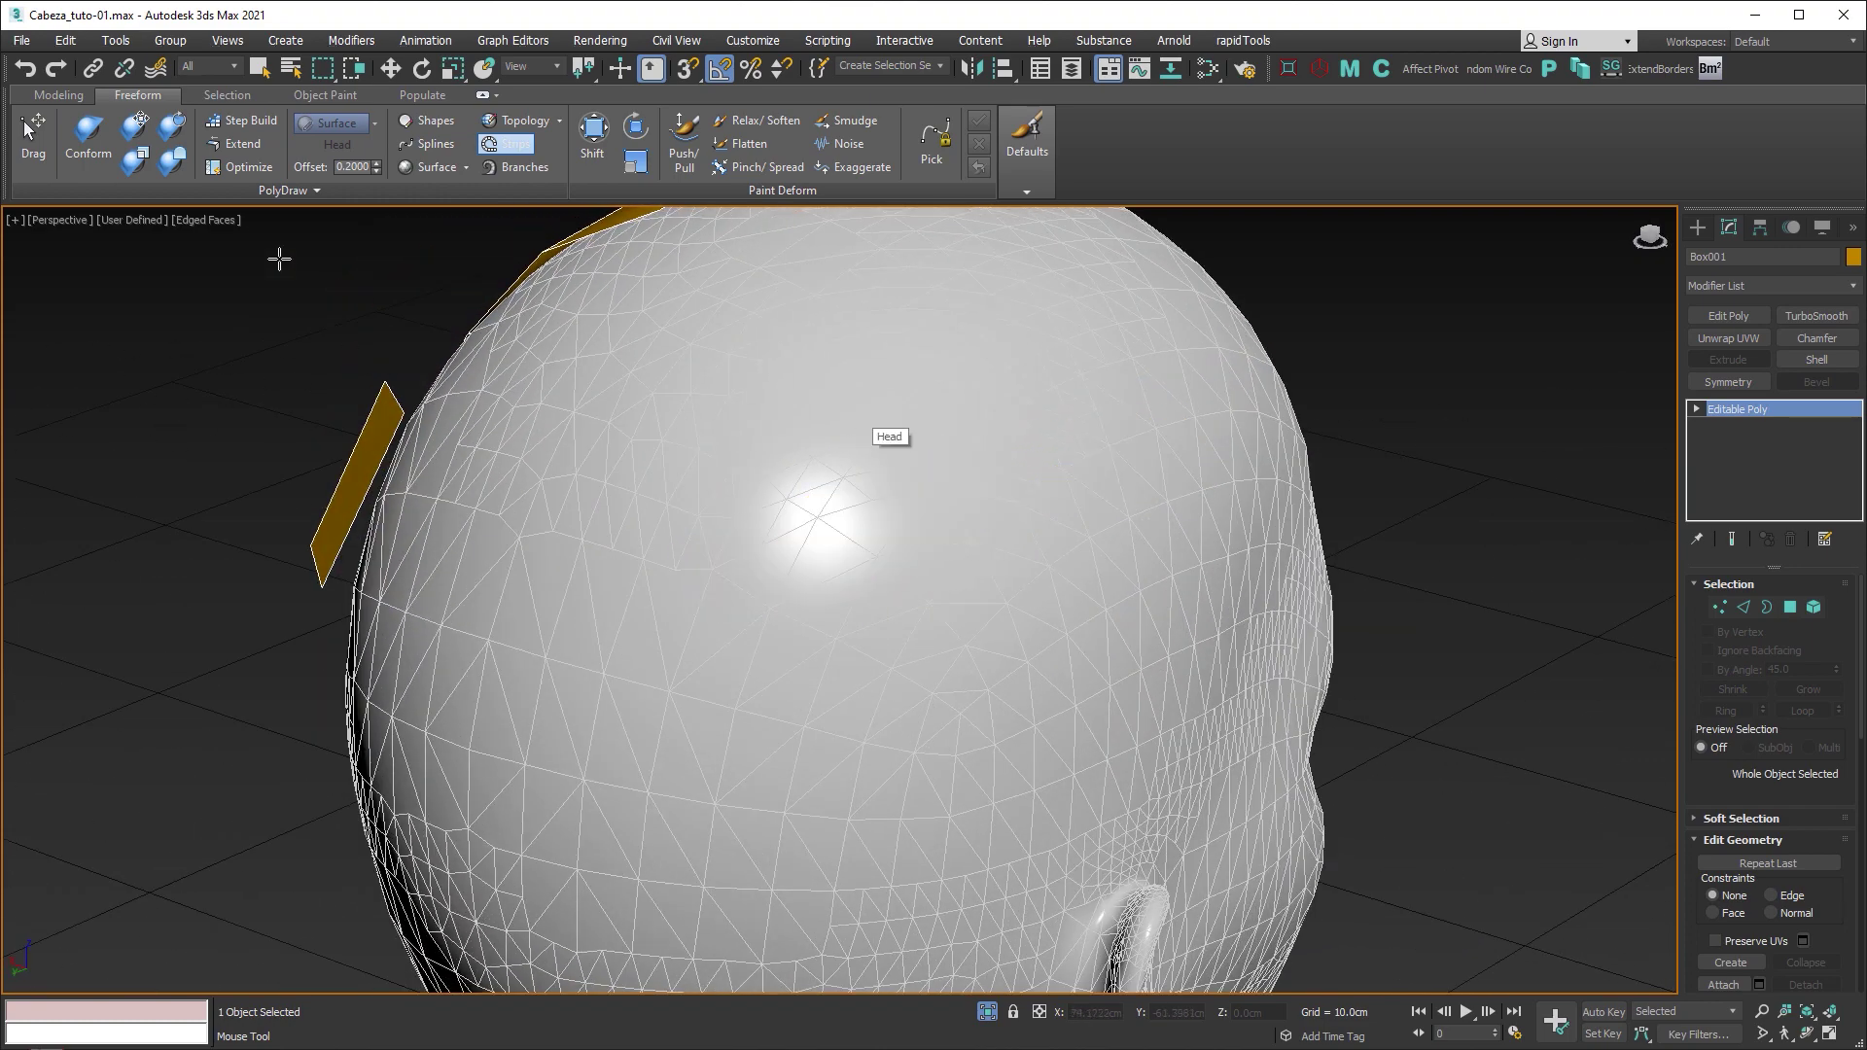
Step: Paint a quad band across the head with a two-quad branch up and three-quad branch down
left_click(303, 191)
mouse_move(579, 513)
left_mouse_down()
mouse_move(804, 512)
mouse_move(1165, 417)
left_mouse_up()
mouse_move(1165, 417)
middle_mouse_down("alt")
mouse_move(1058, 627)
mouse_move(940, 609)
middle_mouse_up("alt")
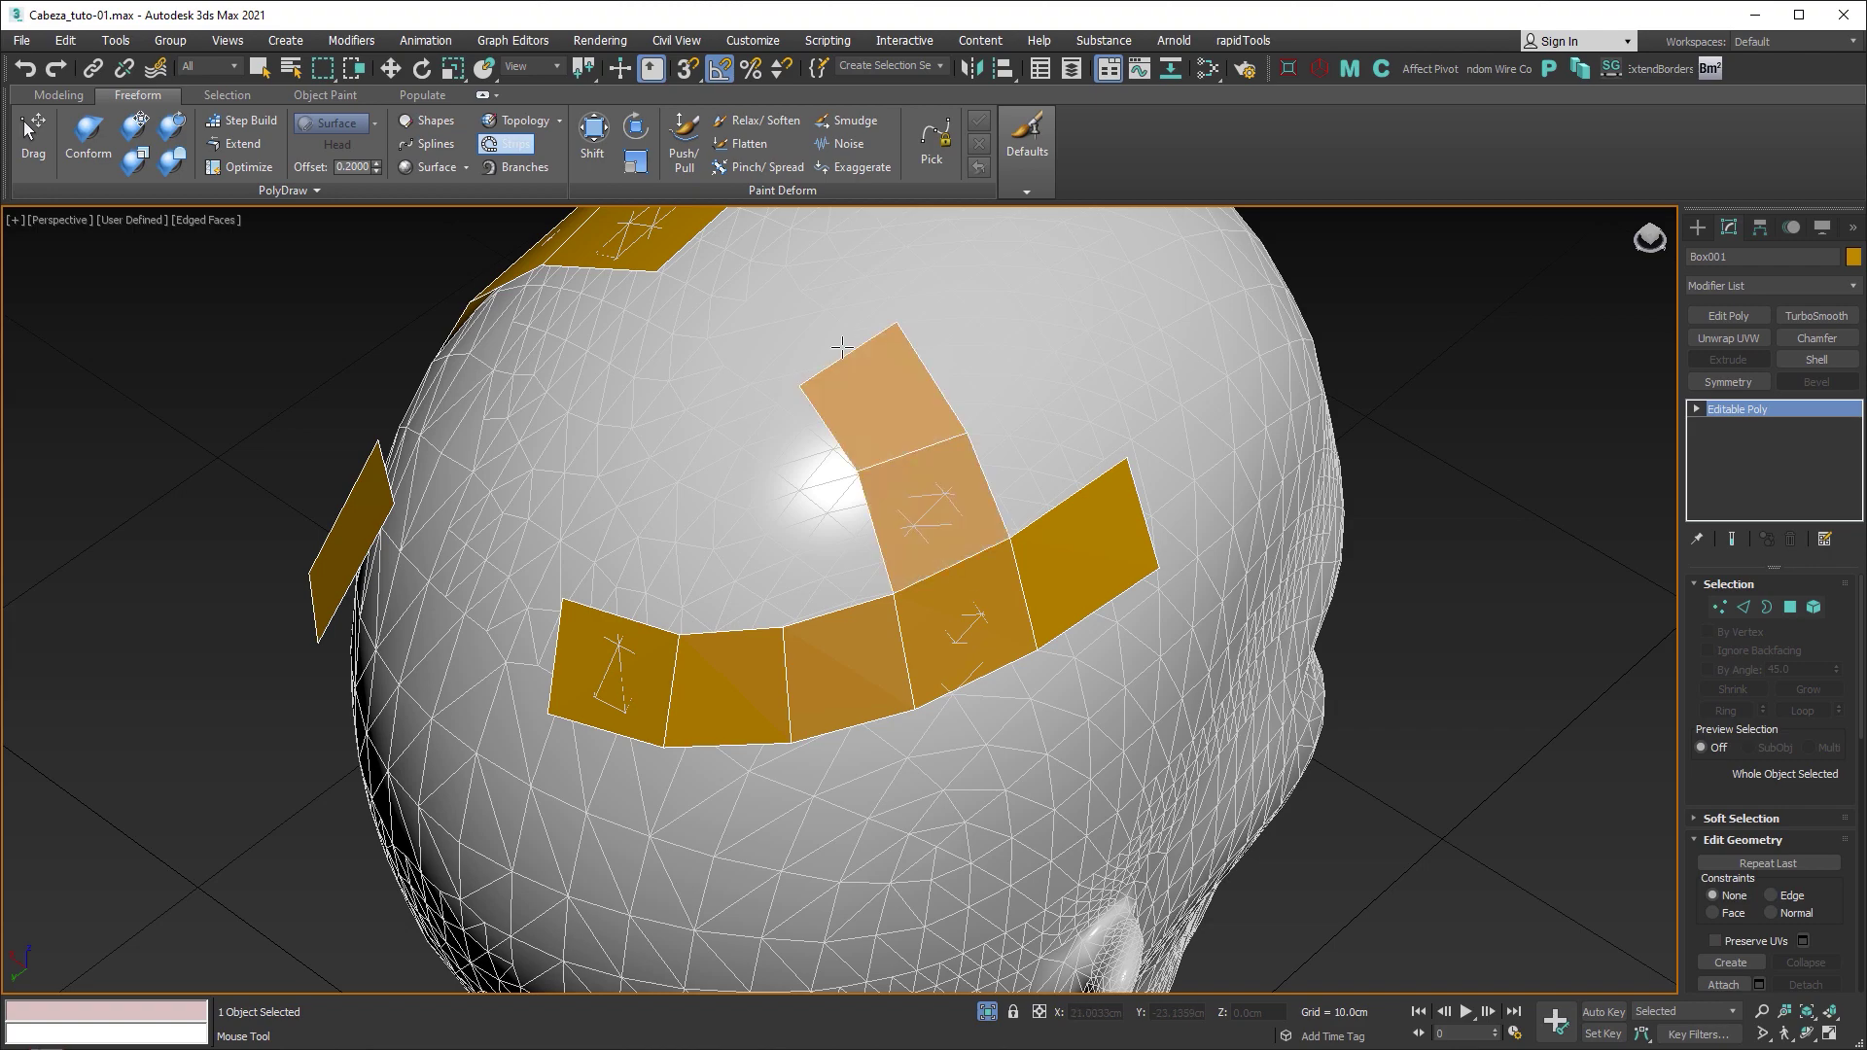
left_click_drag(954, 571, 880, 375)
middle_click_drag(819, 512, 792, 457, "alt")
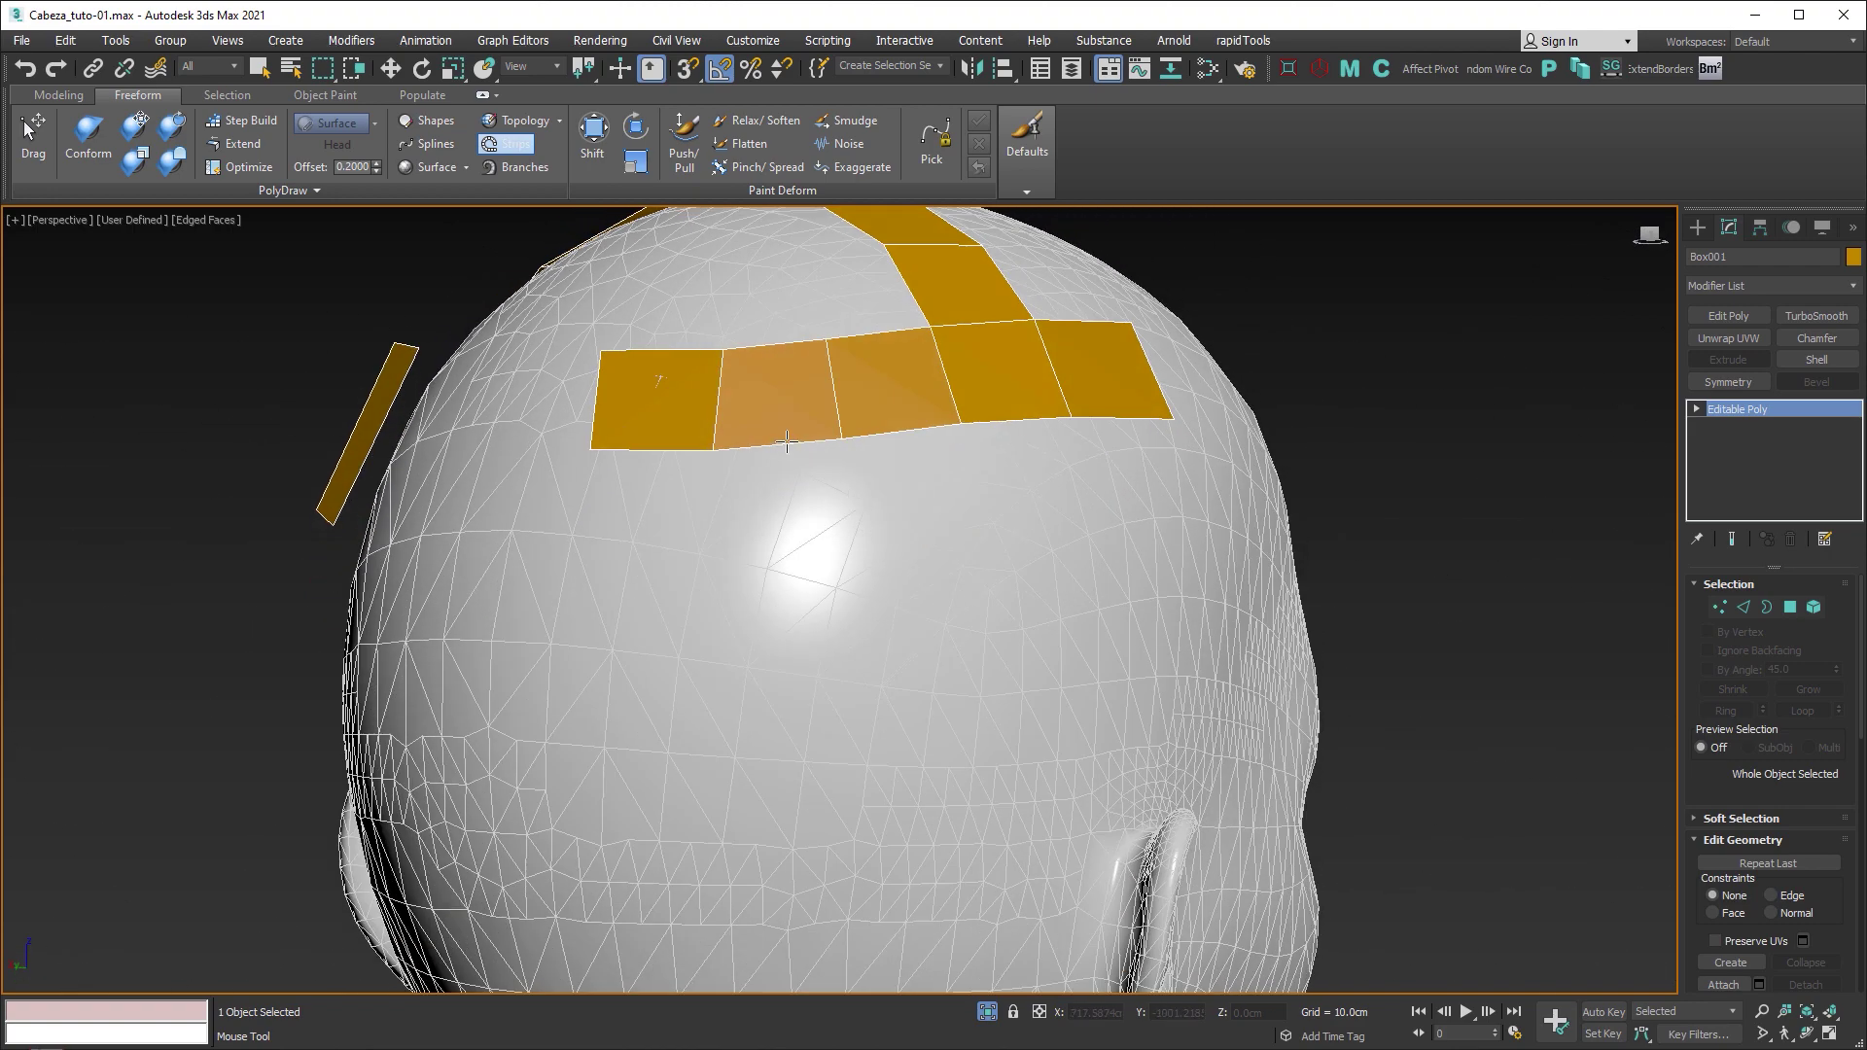
left_click_drag(787, 442, 830, 803)
Step: Paint two quads off the forehead patch edge
middle_click_drag(772, 650, 800, 416, "alt")
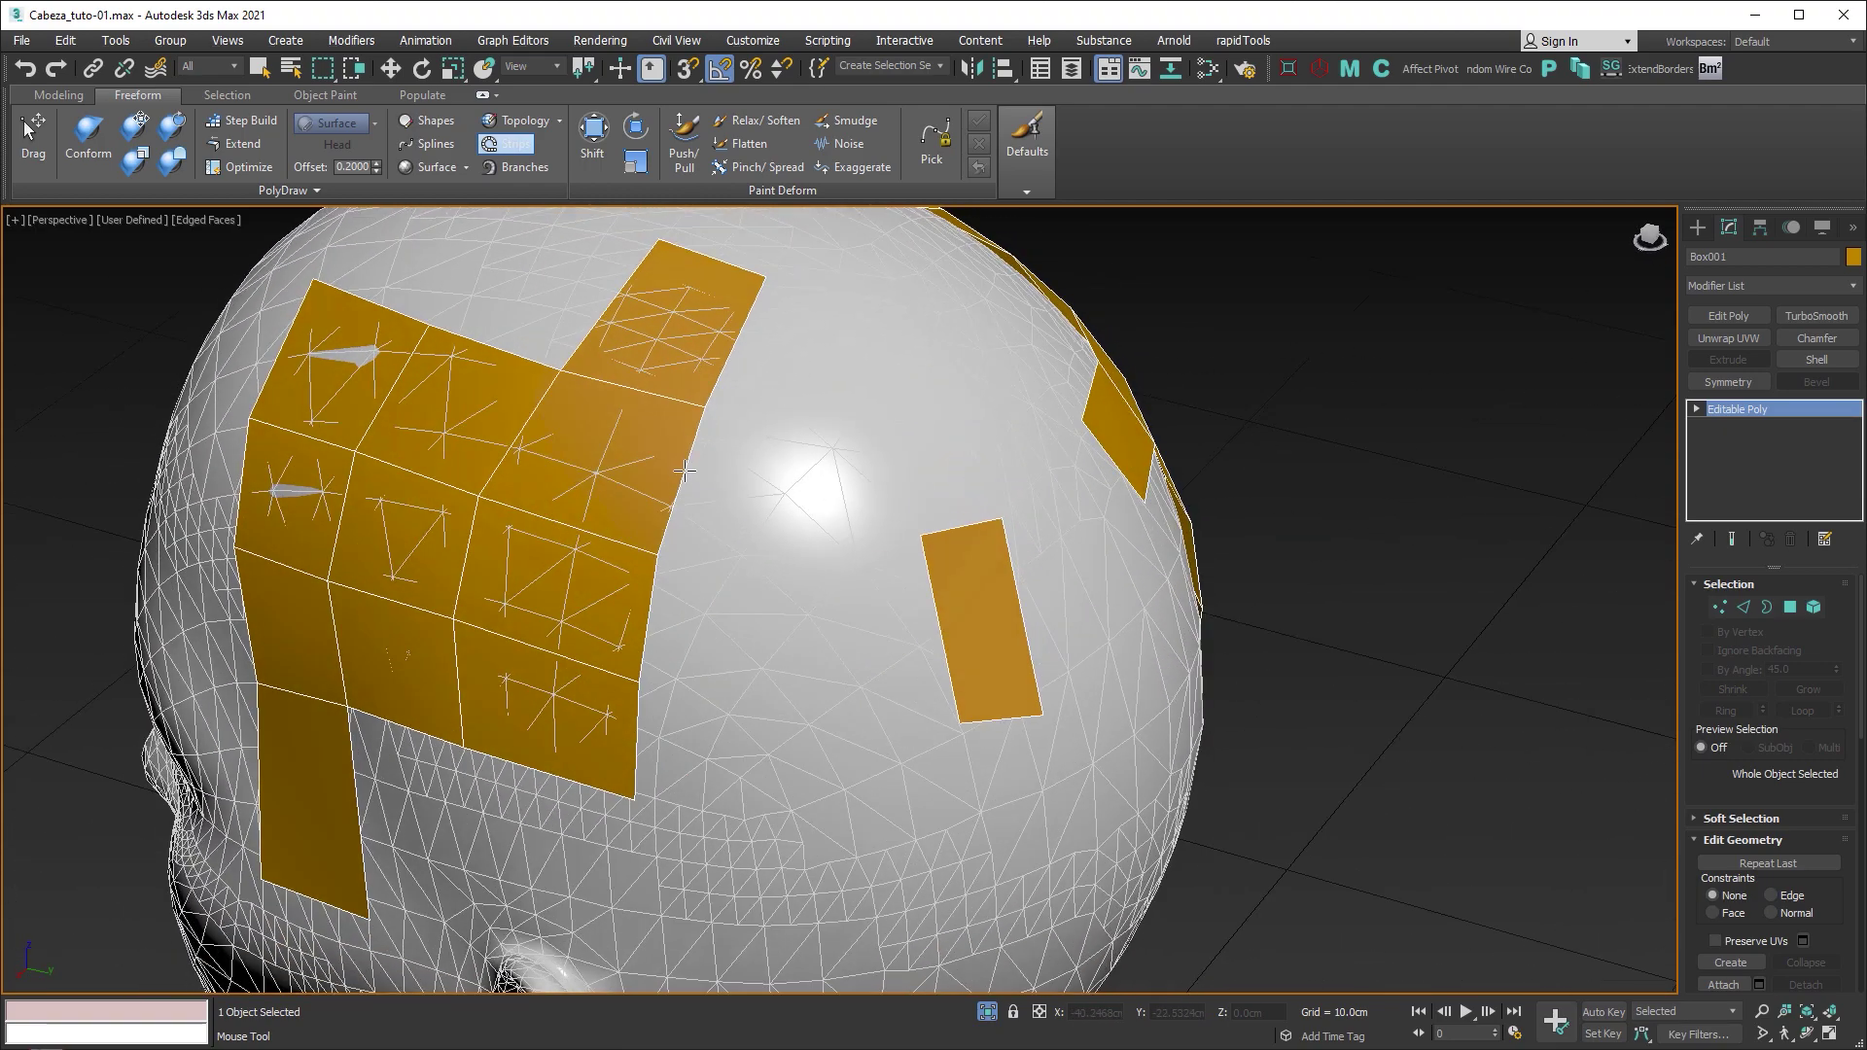
left_click_drag(683, 476, 972, 458)
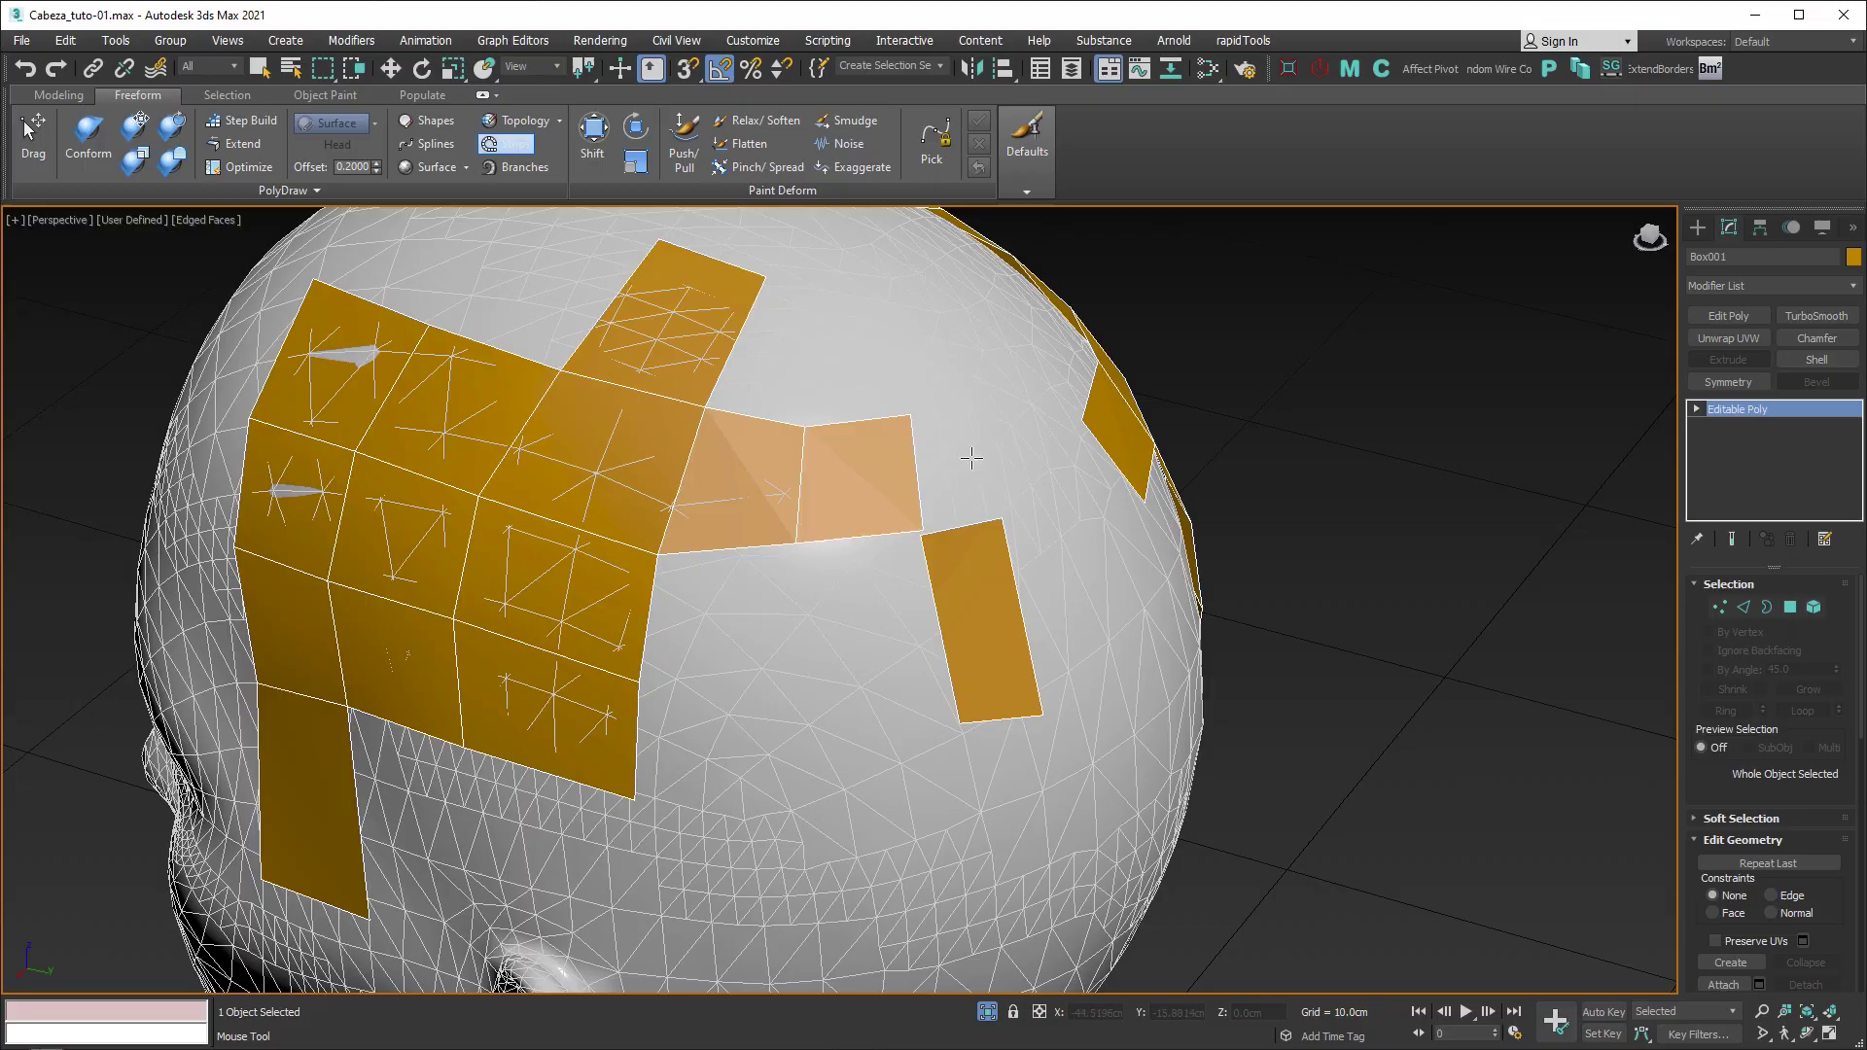
mouse_move(971, 458)
middle_mouse_down("alt")
mouse_move(847, 477)
mouse_move(847, 518)
mouse_move(1128, 444)
mouse_move(1171, 466)
mouse_move(1050, 473)
middle_mouse_up("alt")
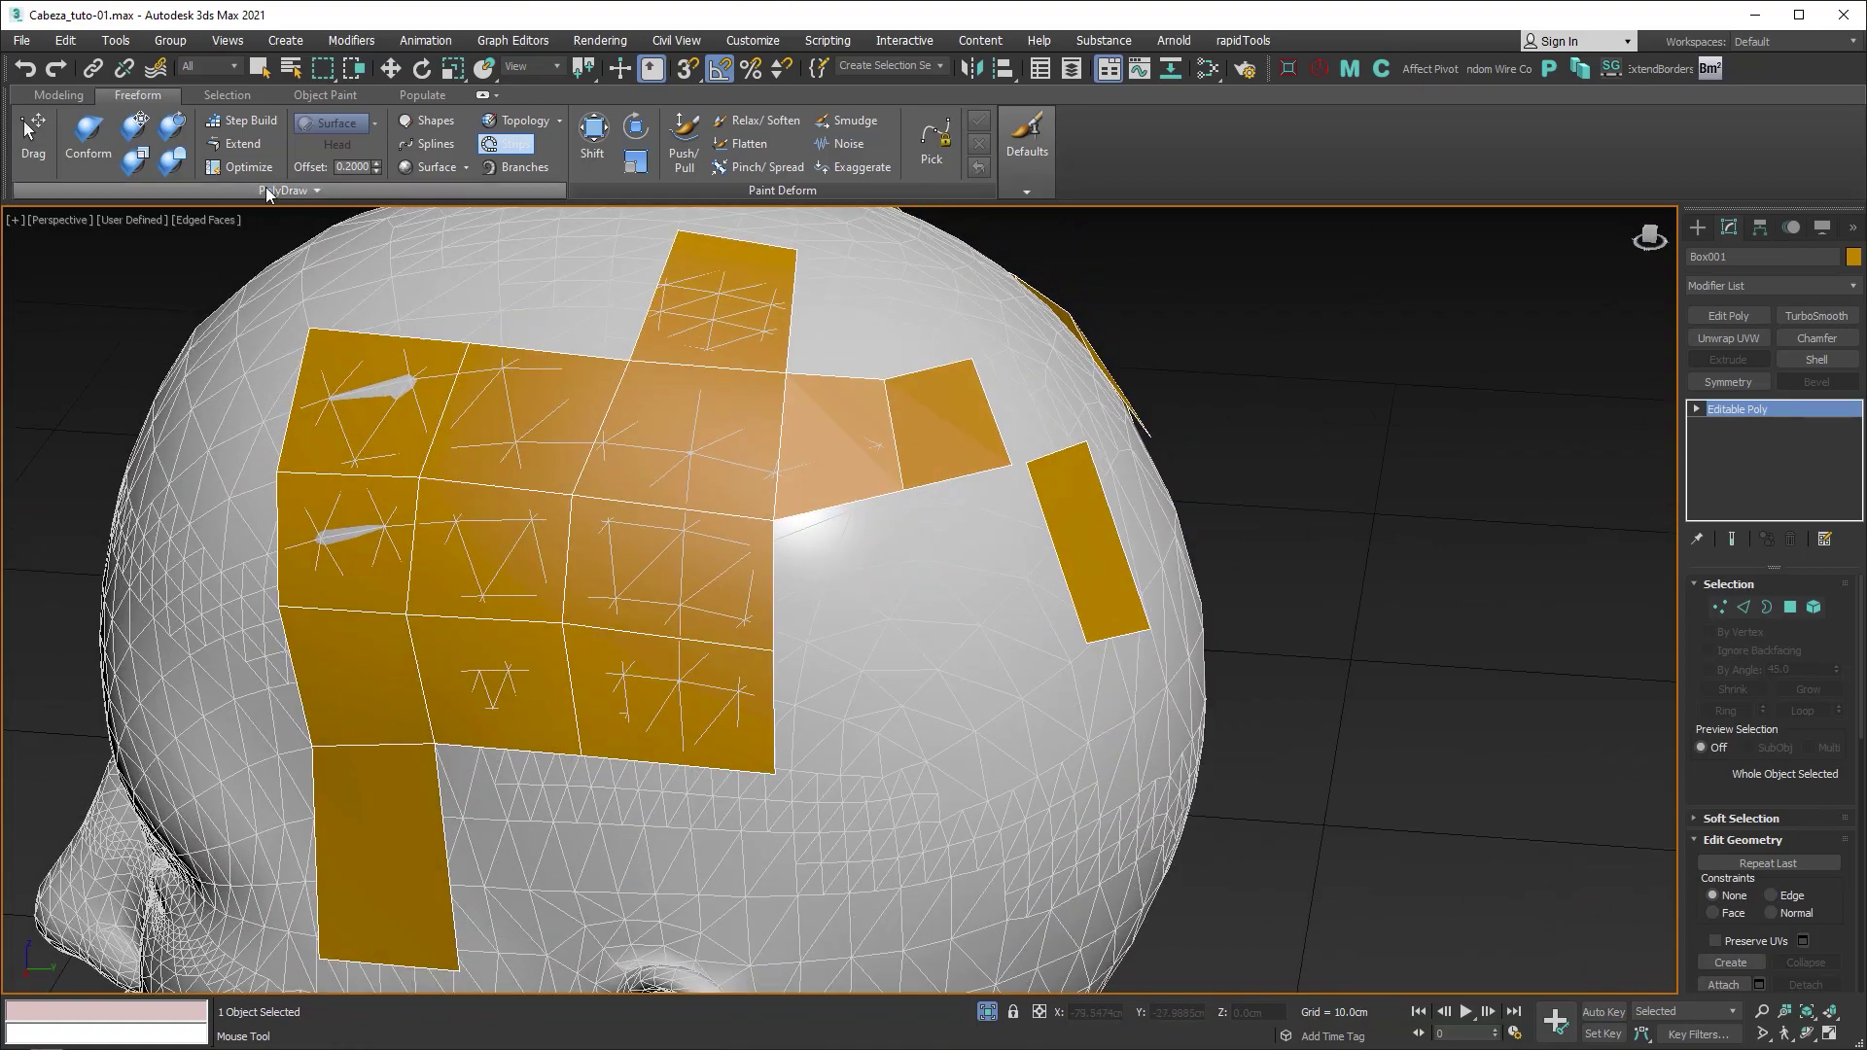
middle_click_drag(1074, 534, 1099, 536, "alt")
Step: Delete the orange retopology object and reselect the Head model
key("Delete")
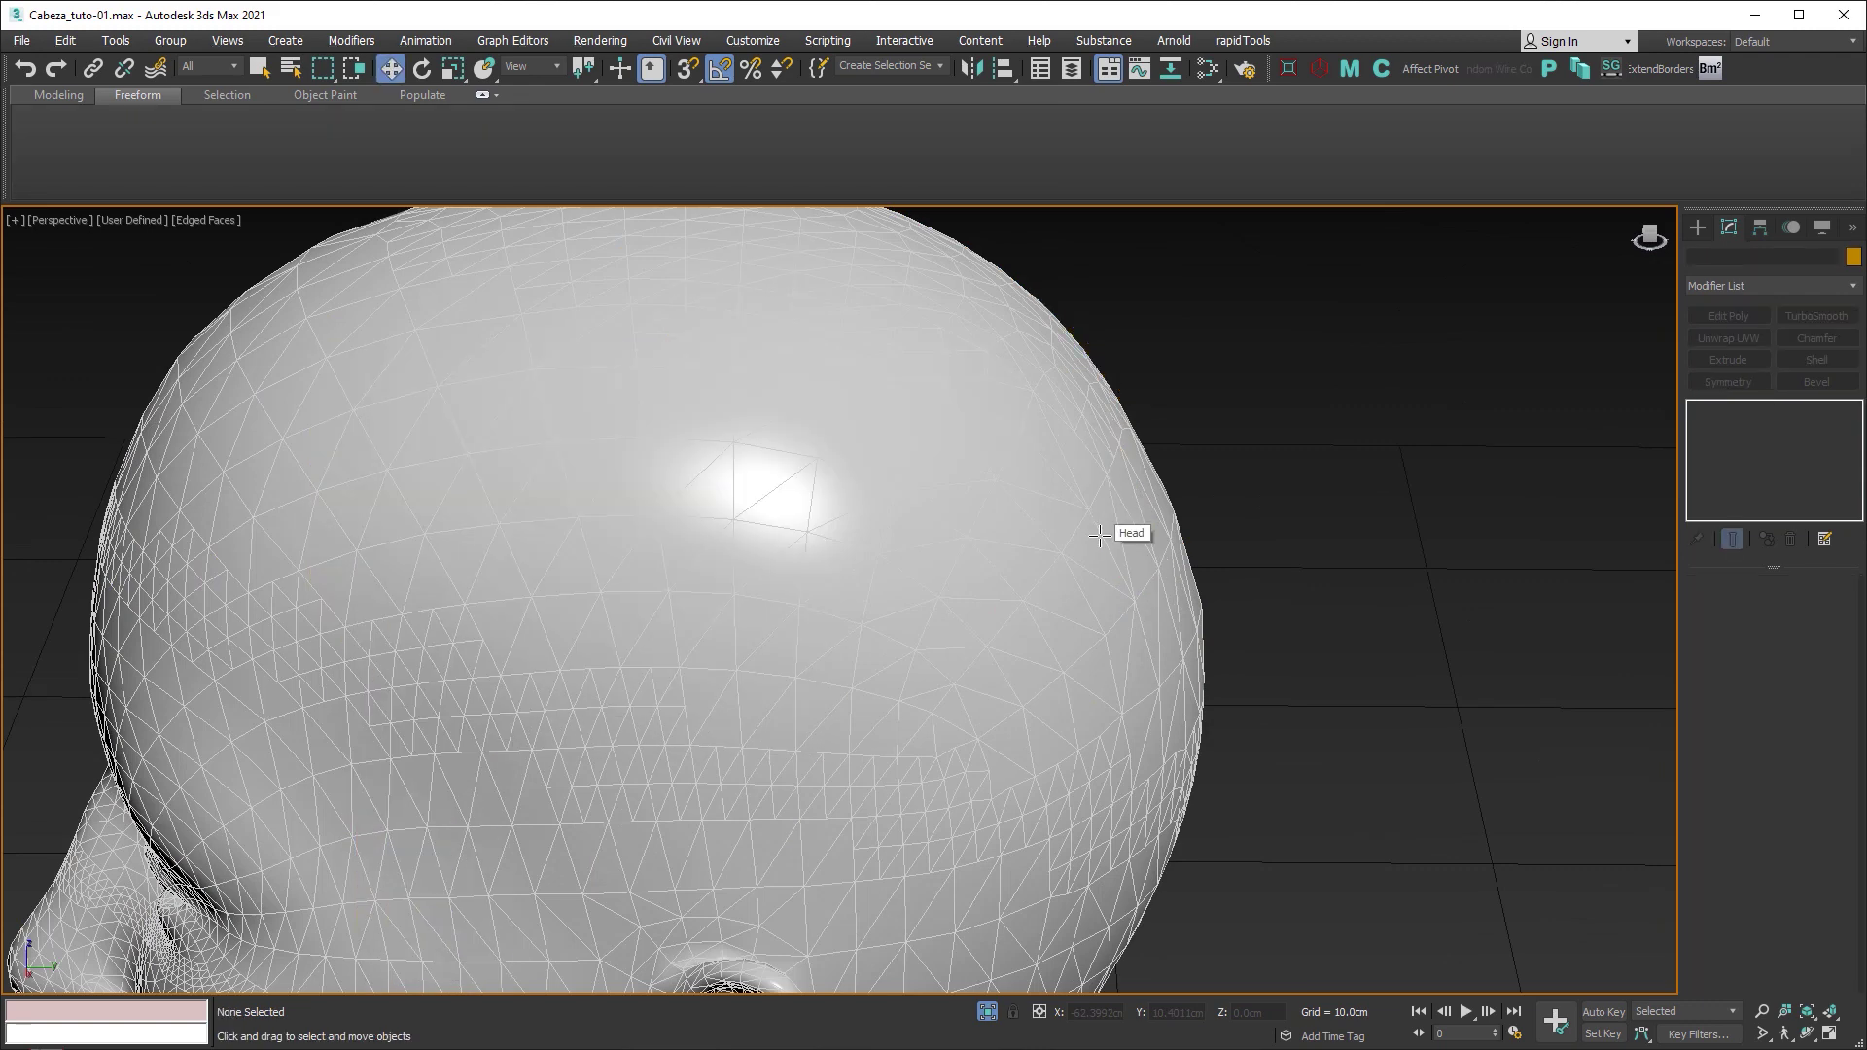
left_click(713, 573)
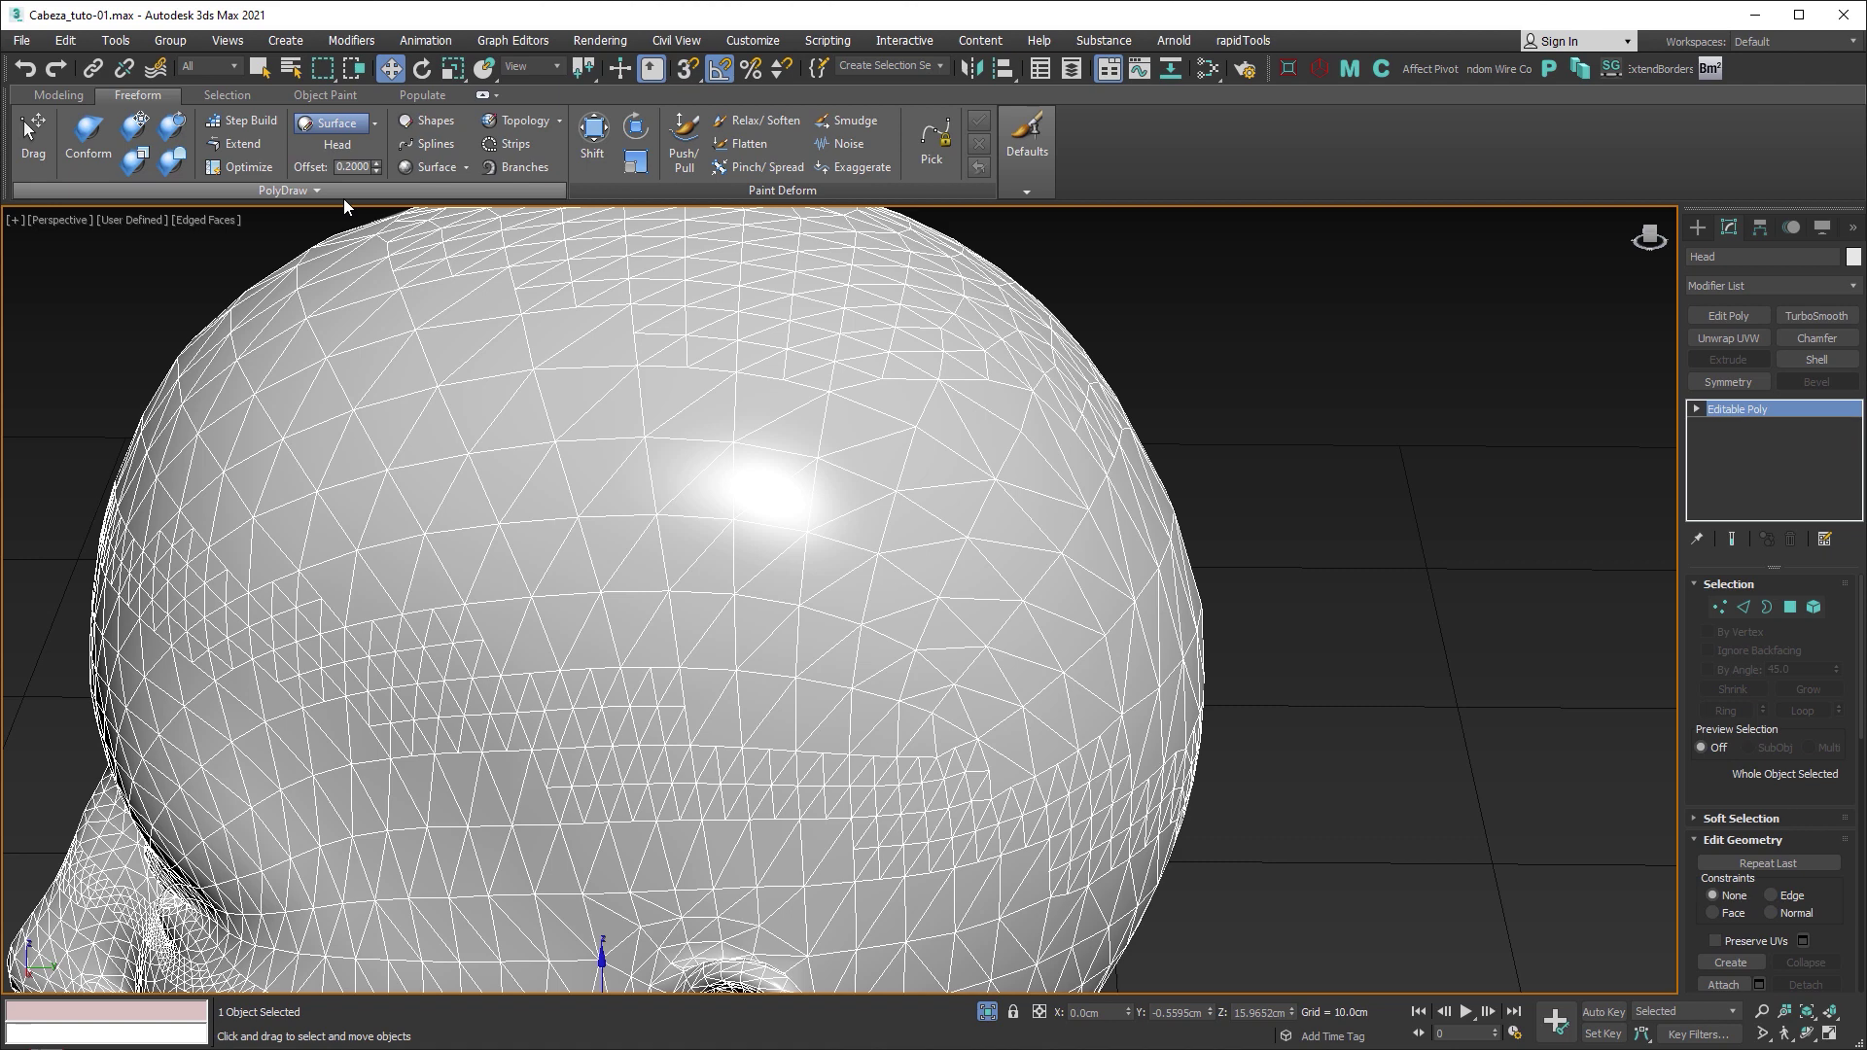
left_click(294, 73)
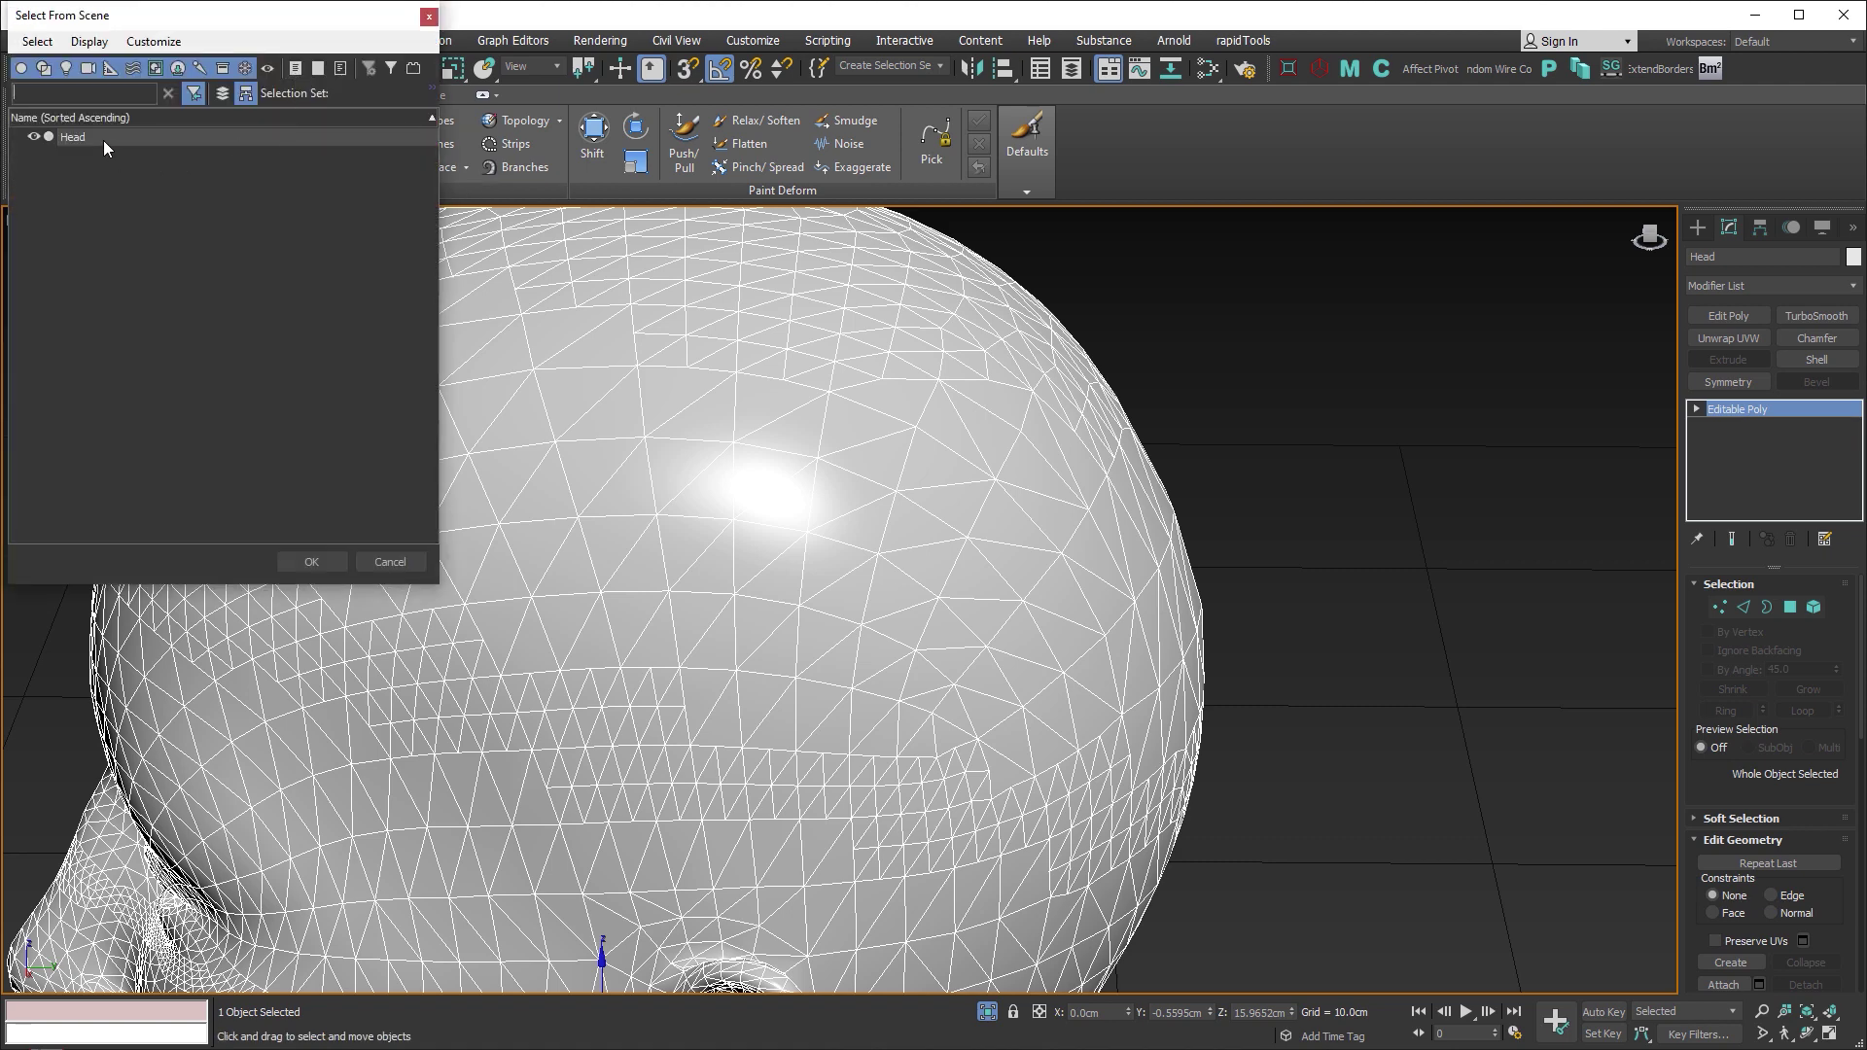
left_click(340, 563)
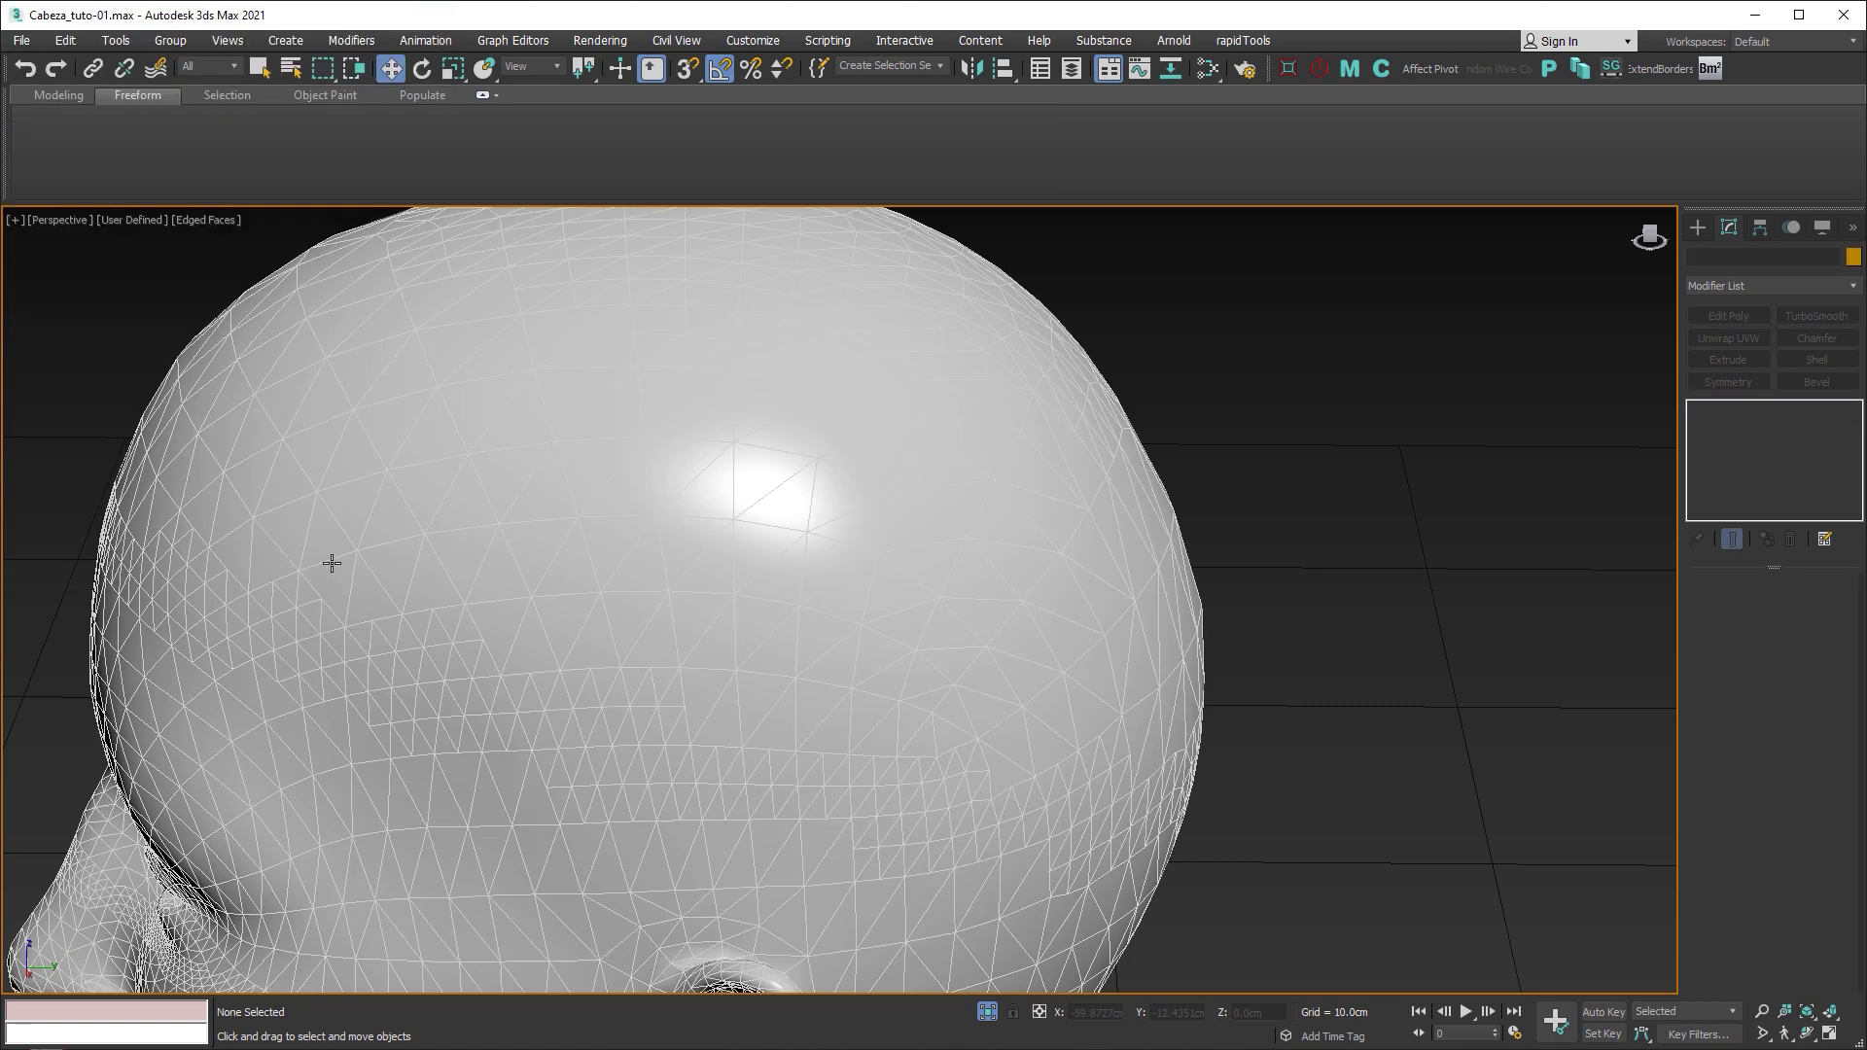
left_click(367, 294)
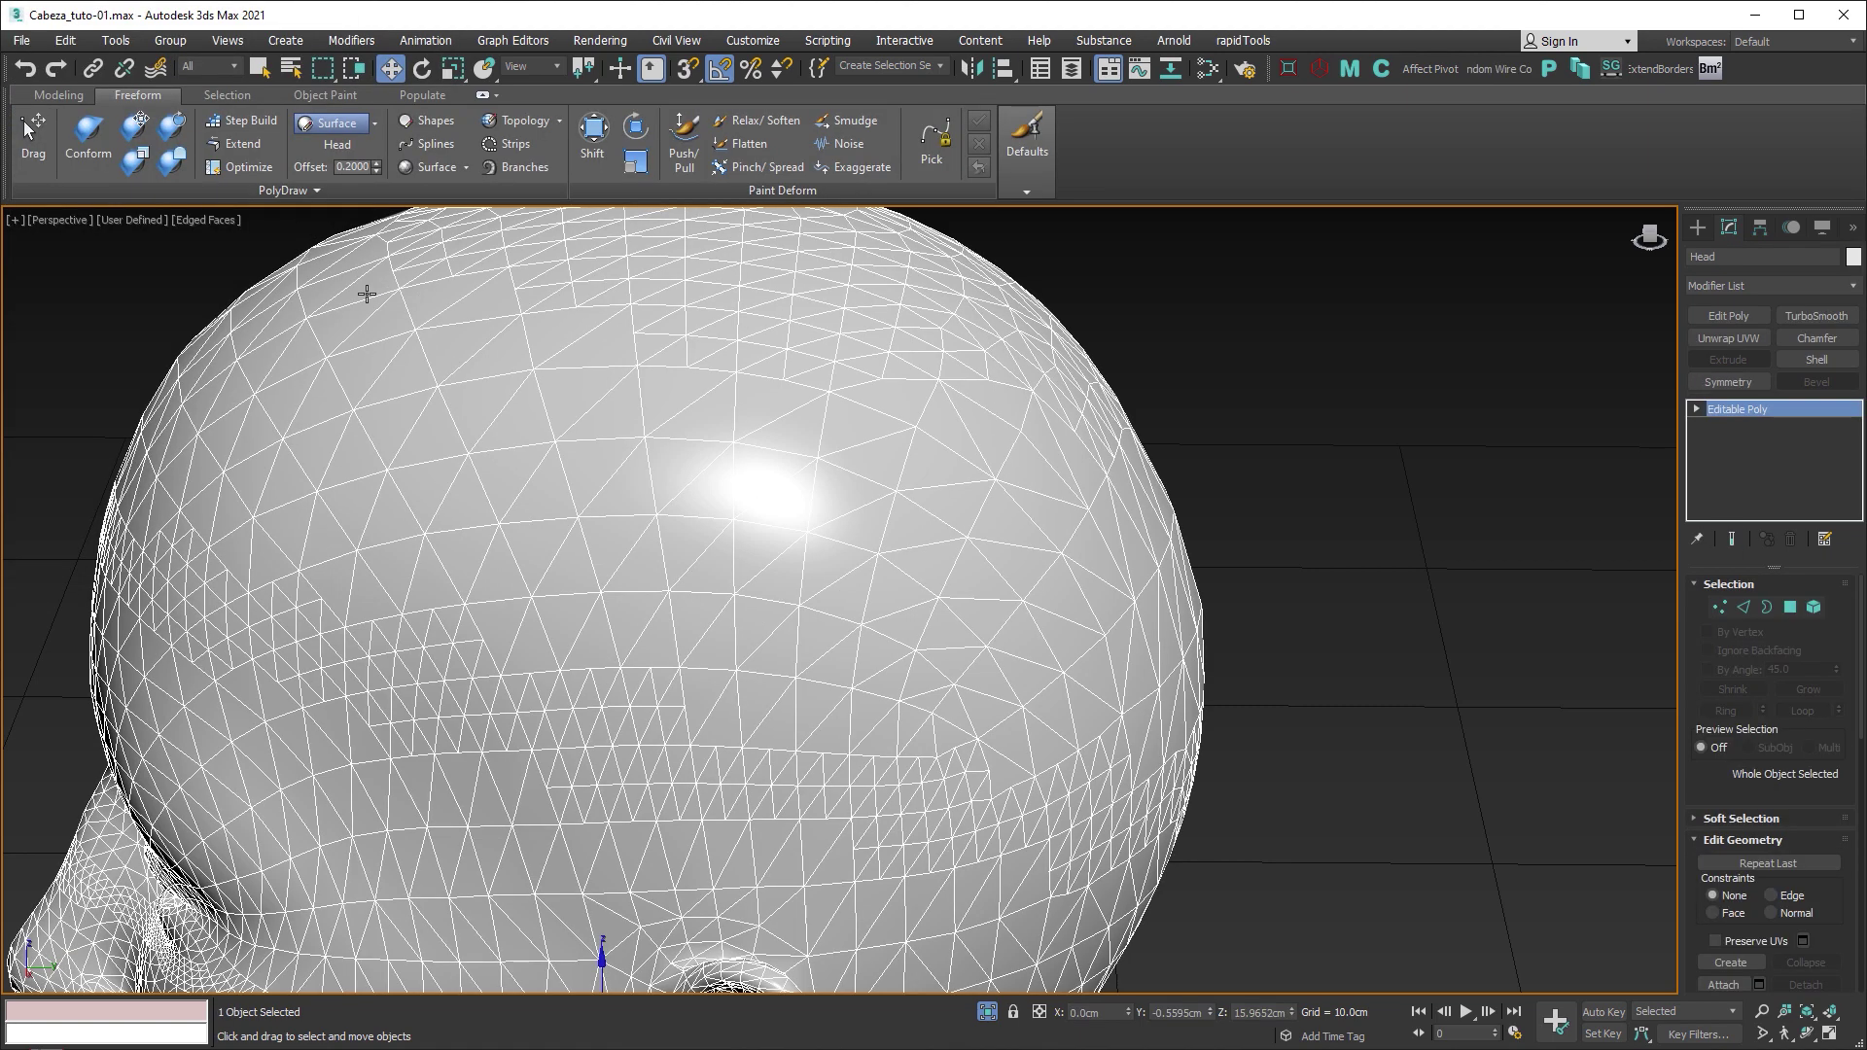
Step: Create a new empty retopology object and enable Step Build drawing
left_click(317, 190)
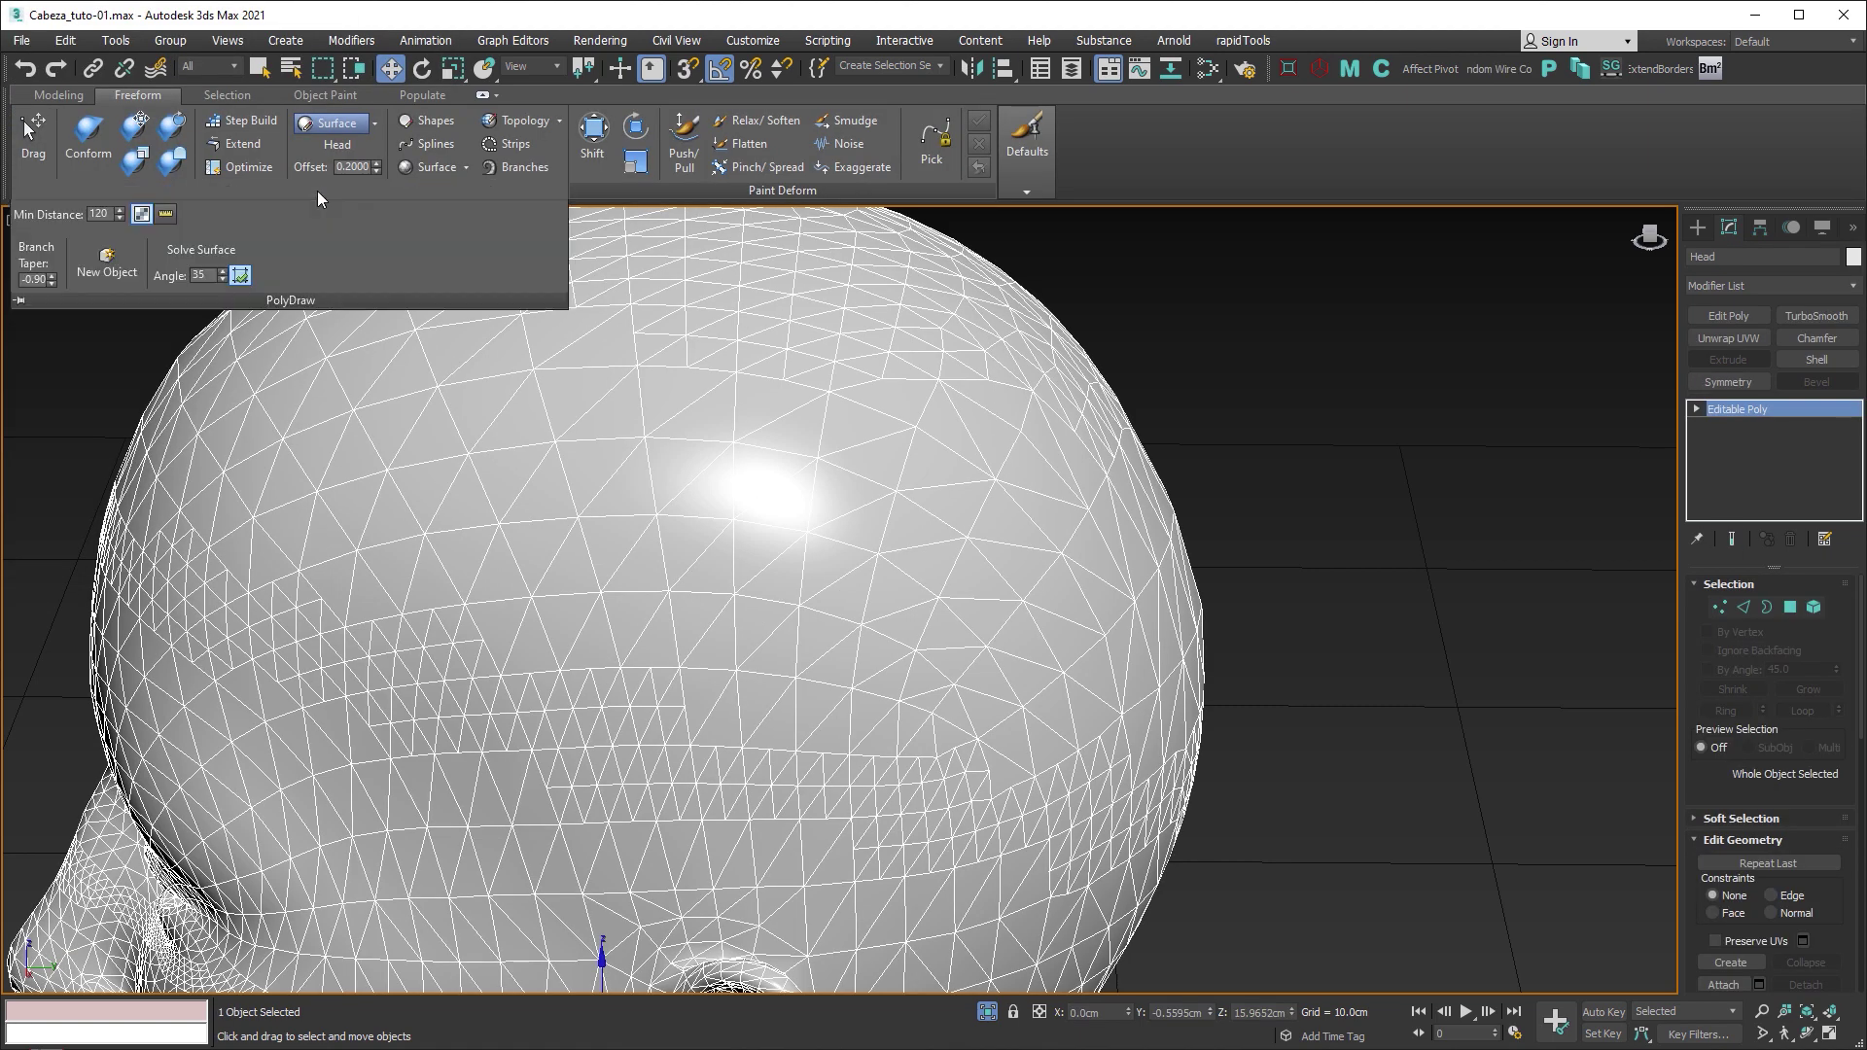
left_click(113, 266)
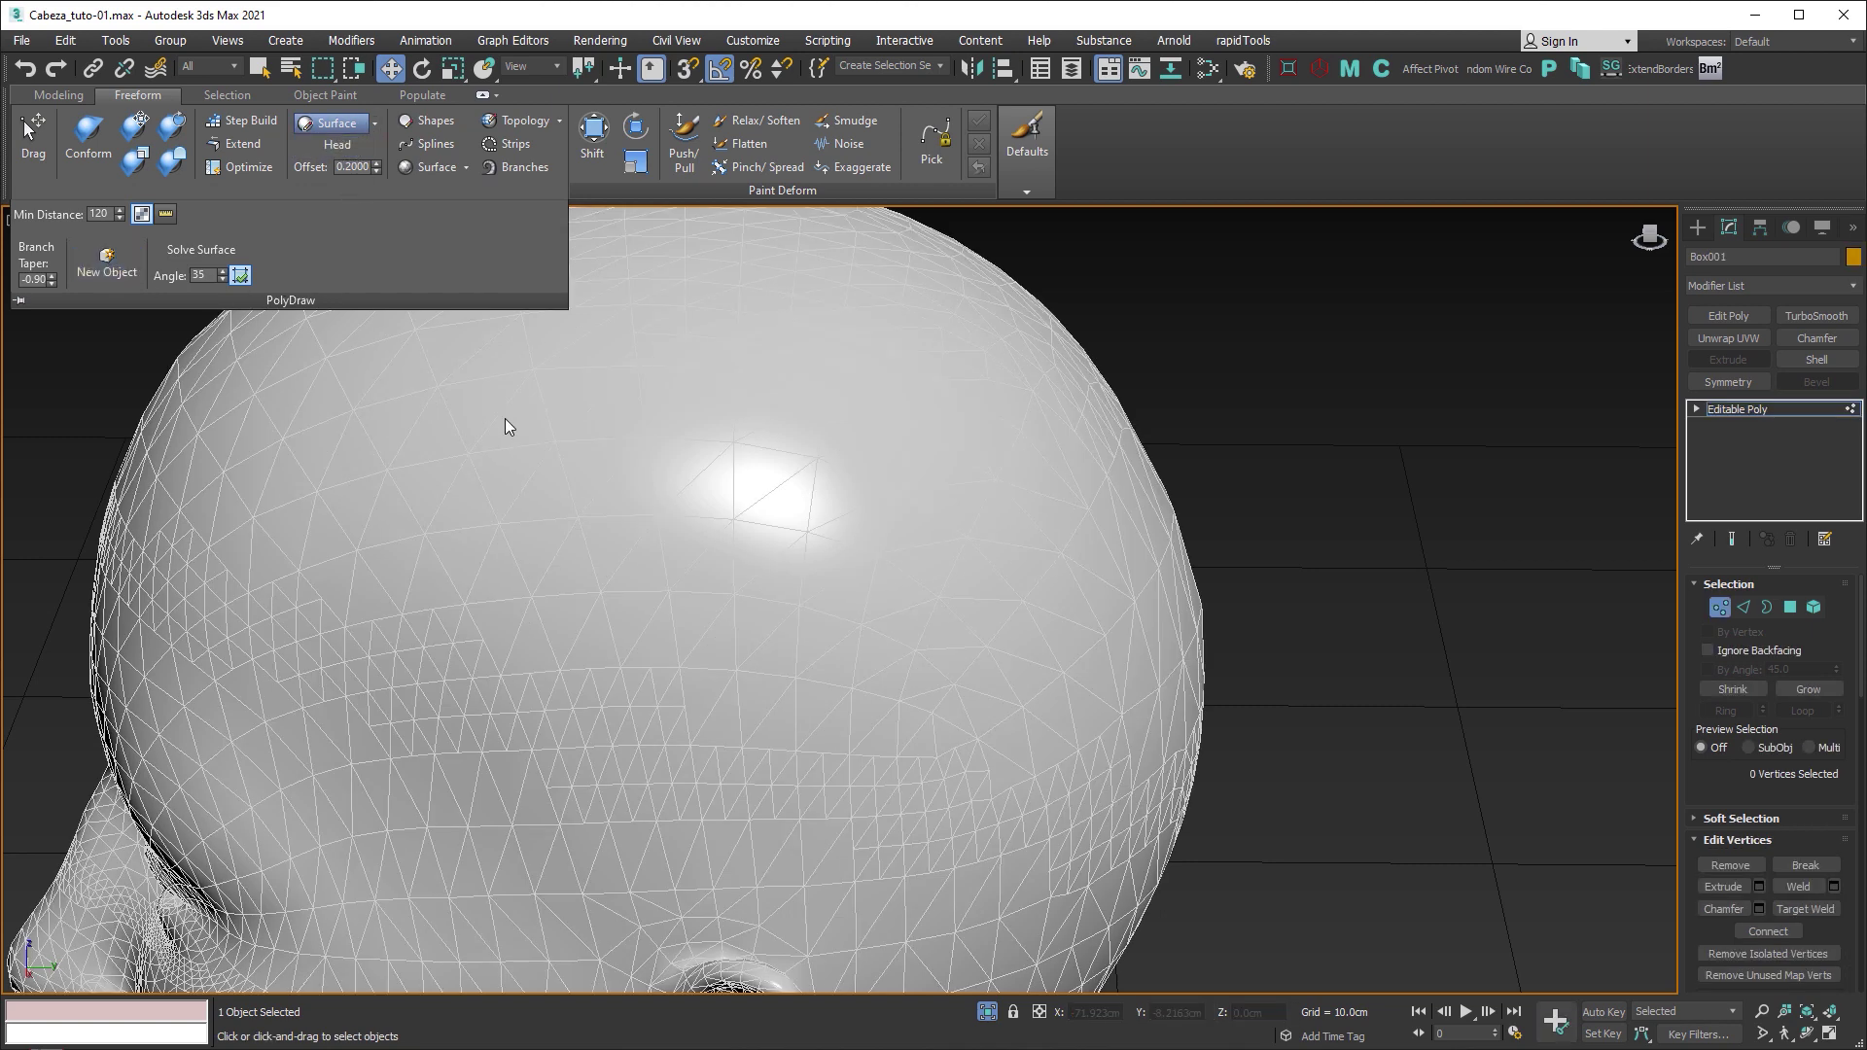
left_click(243, 121)
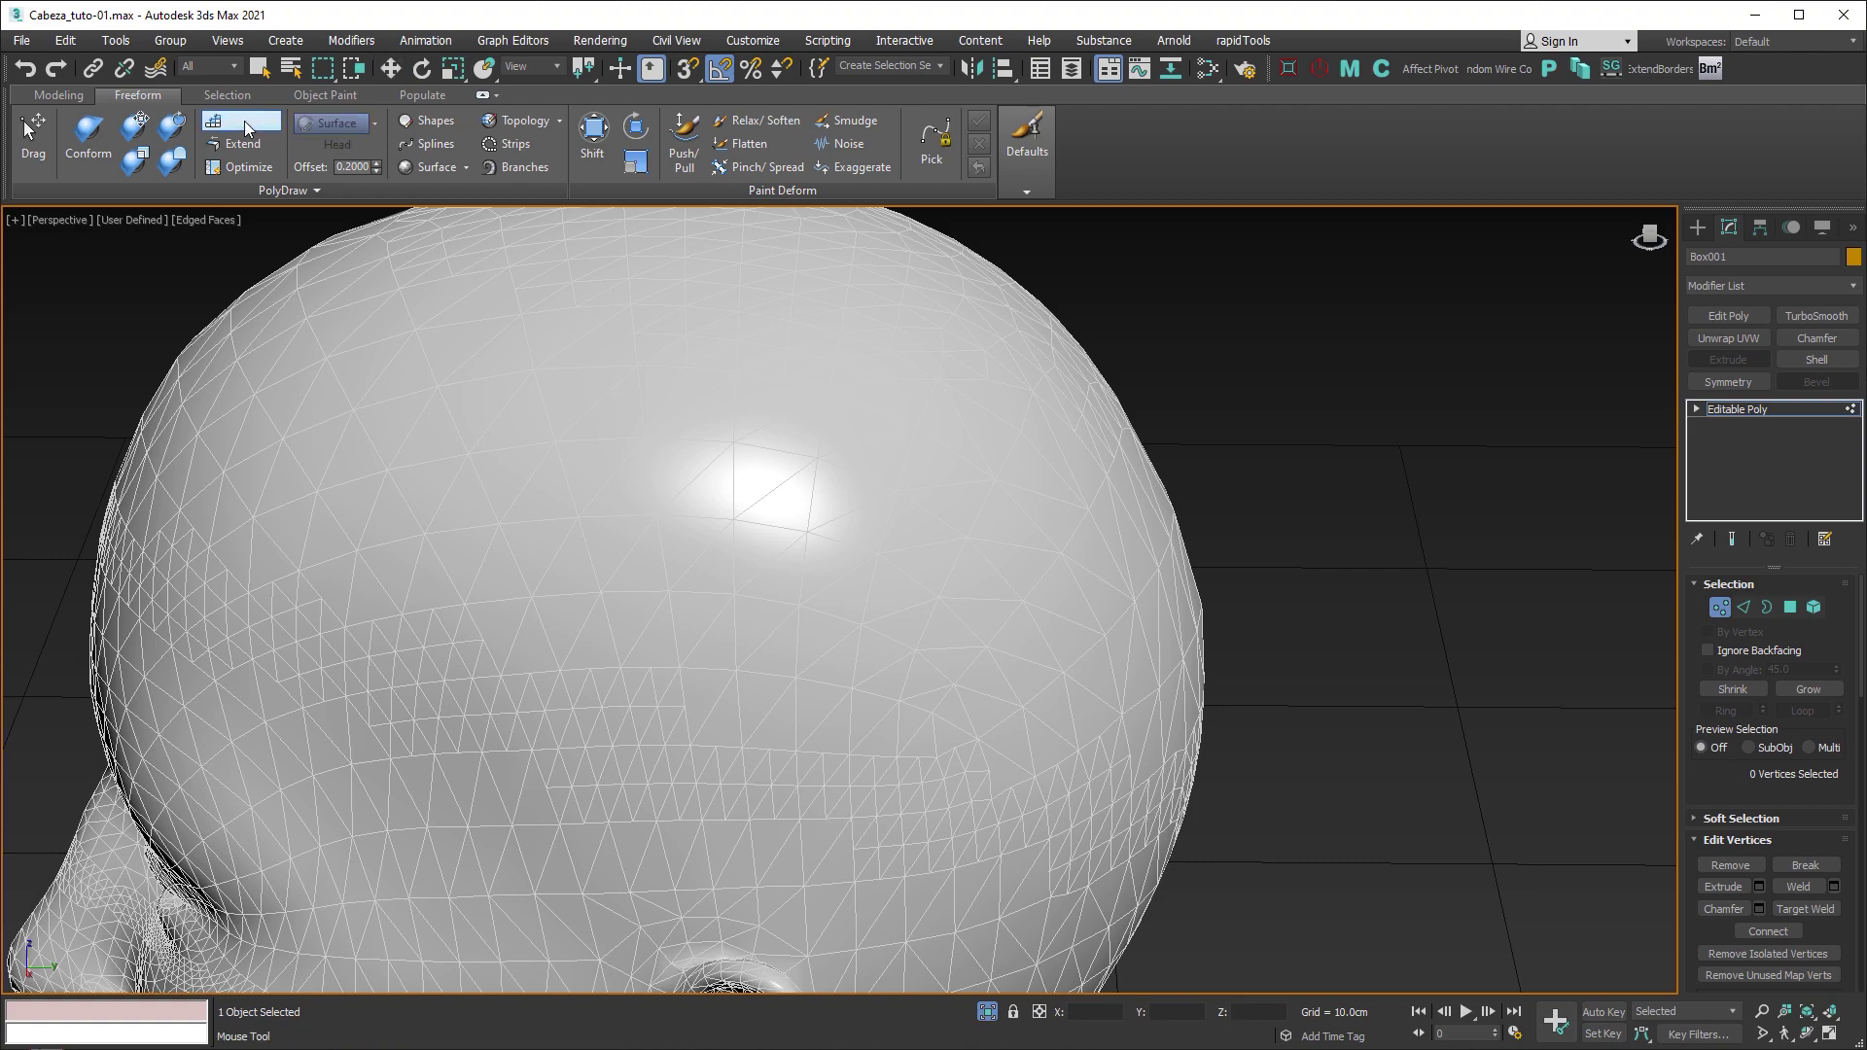
Step: Build the first quad on the top of the skull from placed corner vertices
mouse_move(545, 457)
middle_mouse_down("alt")
mouse_move(622, 409)
mouse_move(650, 529)
middle_mouse_up("alt")
left_click(583, 400)
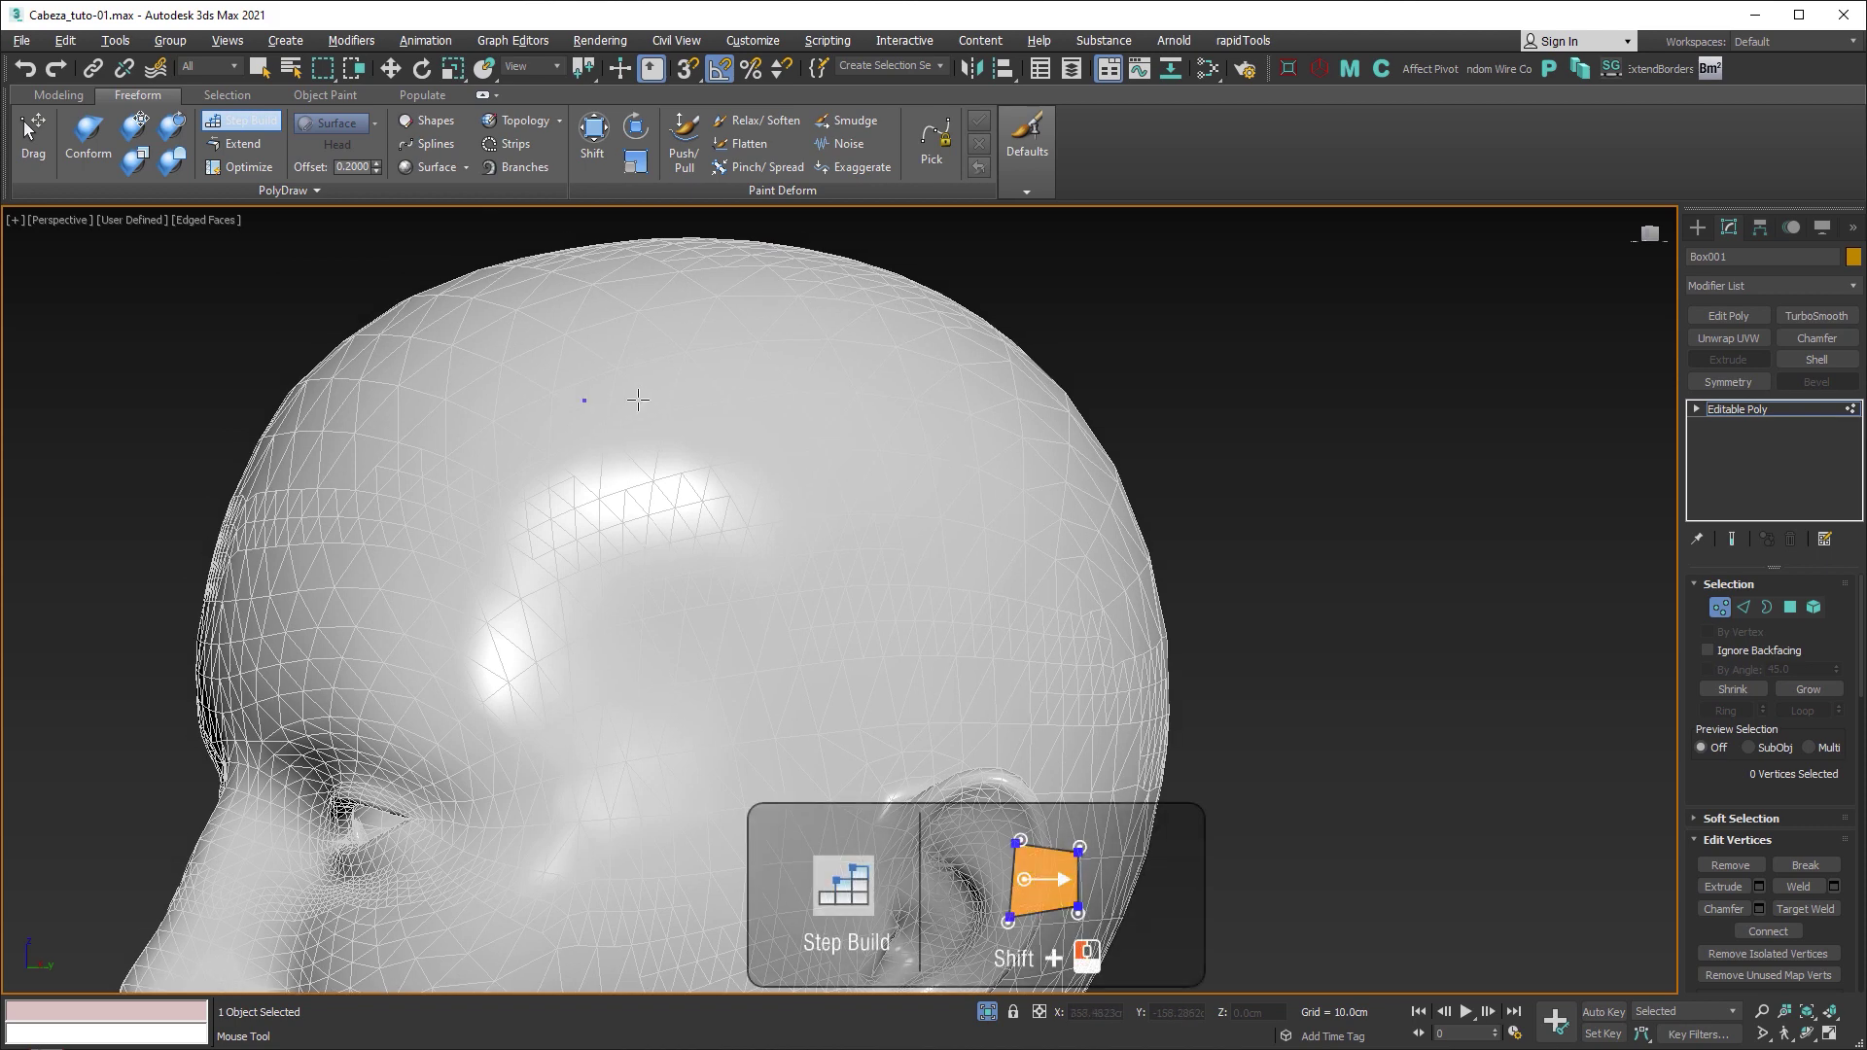
left_click(731, 378)
left_click(750, 497)
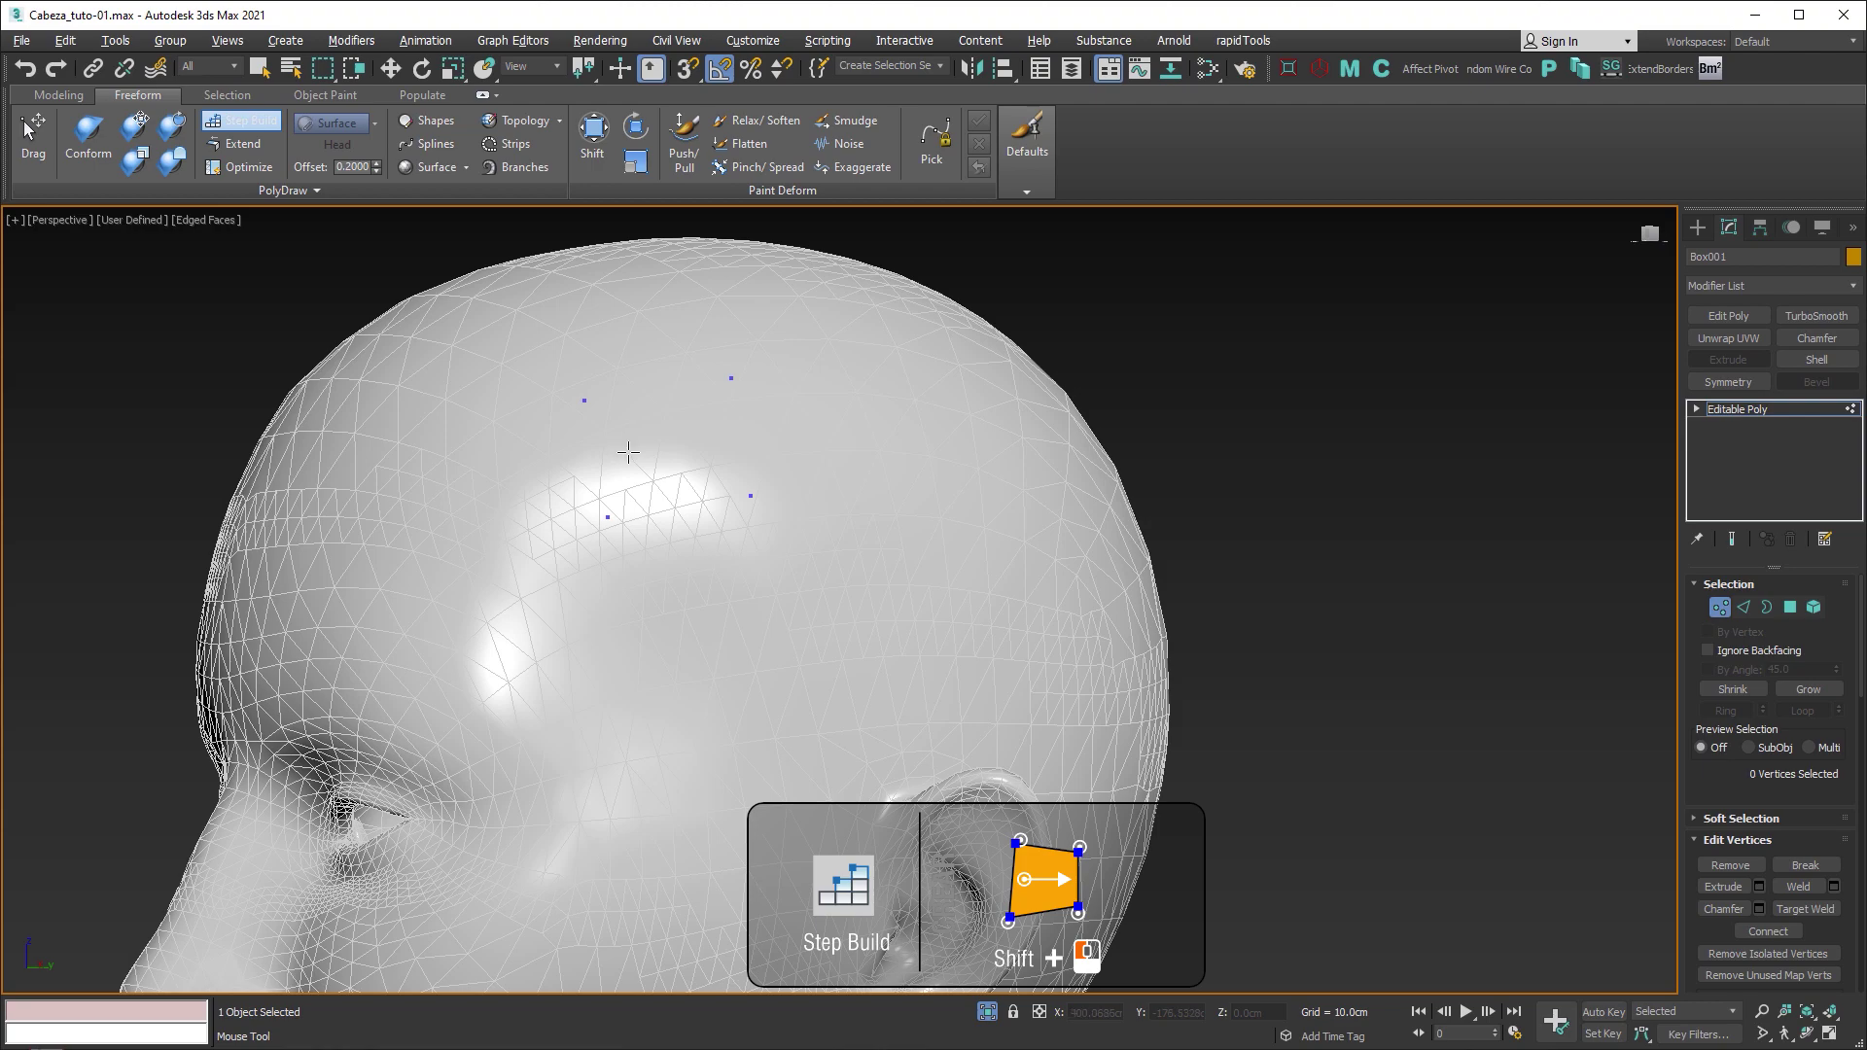
left_click(686, 445, "shift")
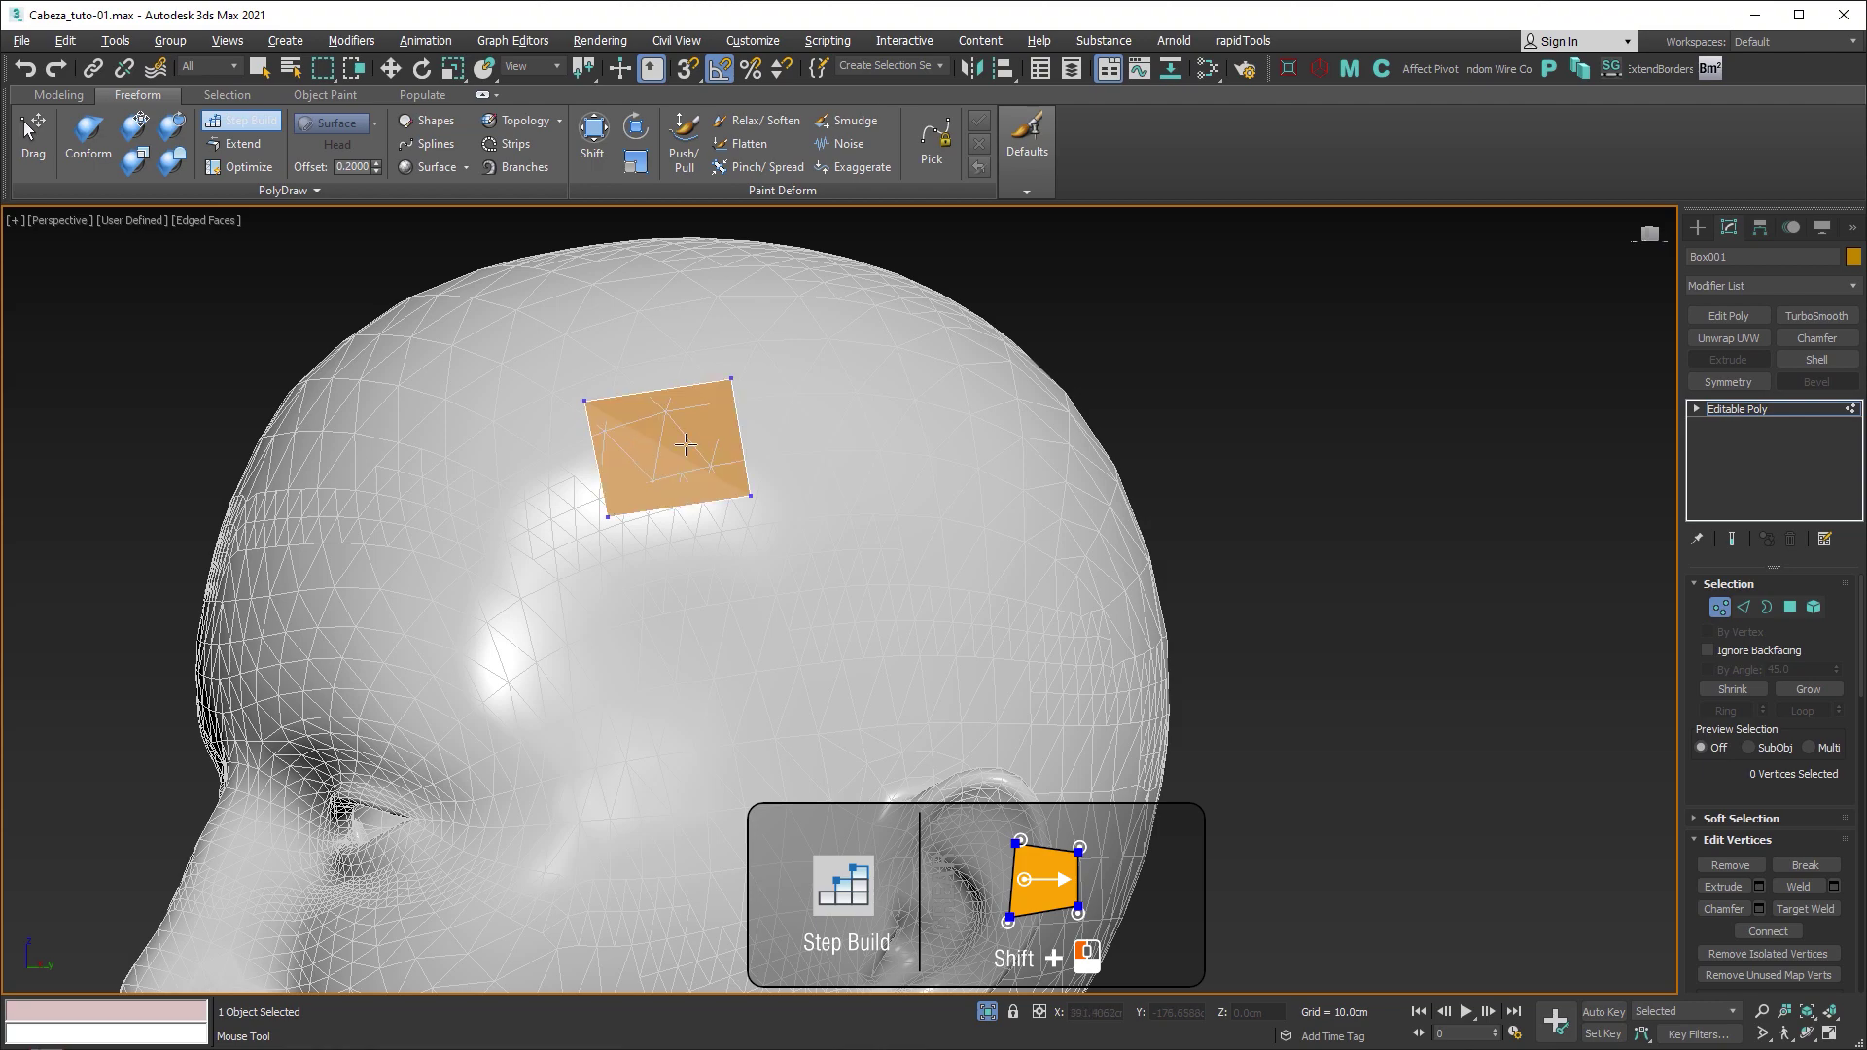
Step: Build a second quad beside the first, plus one quad below it
mouse_move(685, 444)
middle_mouse_down("alt")
mouse_move(833, 458)
mouse_move(688, 492)
mouse_move(732, 530)
middle_mouse_up("alt")
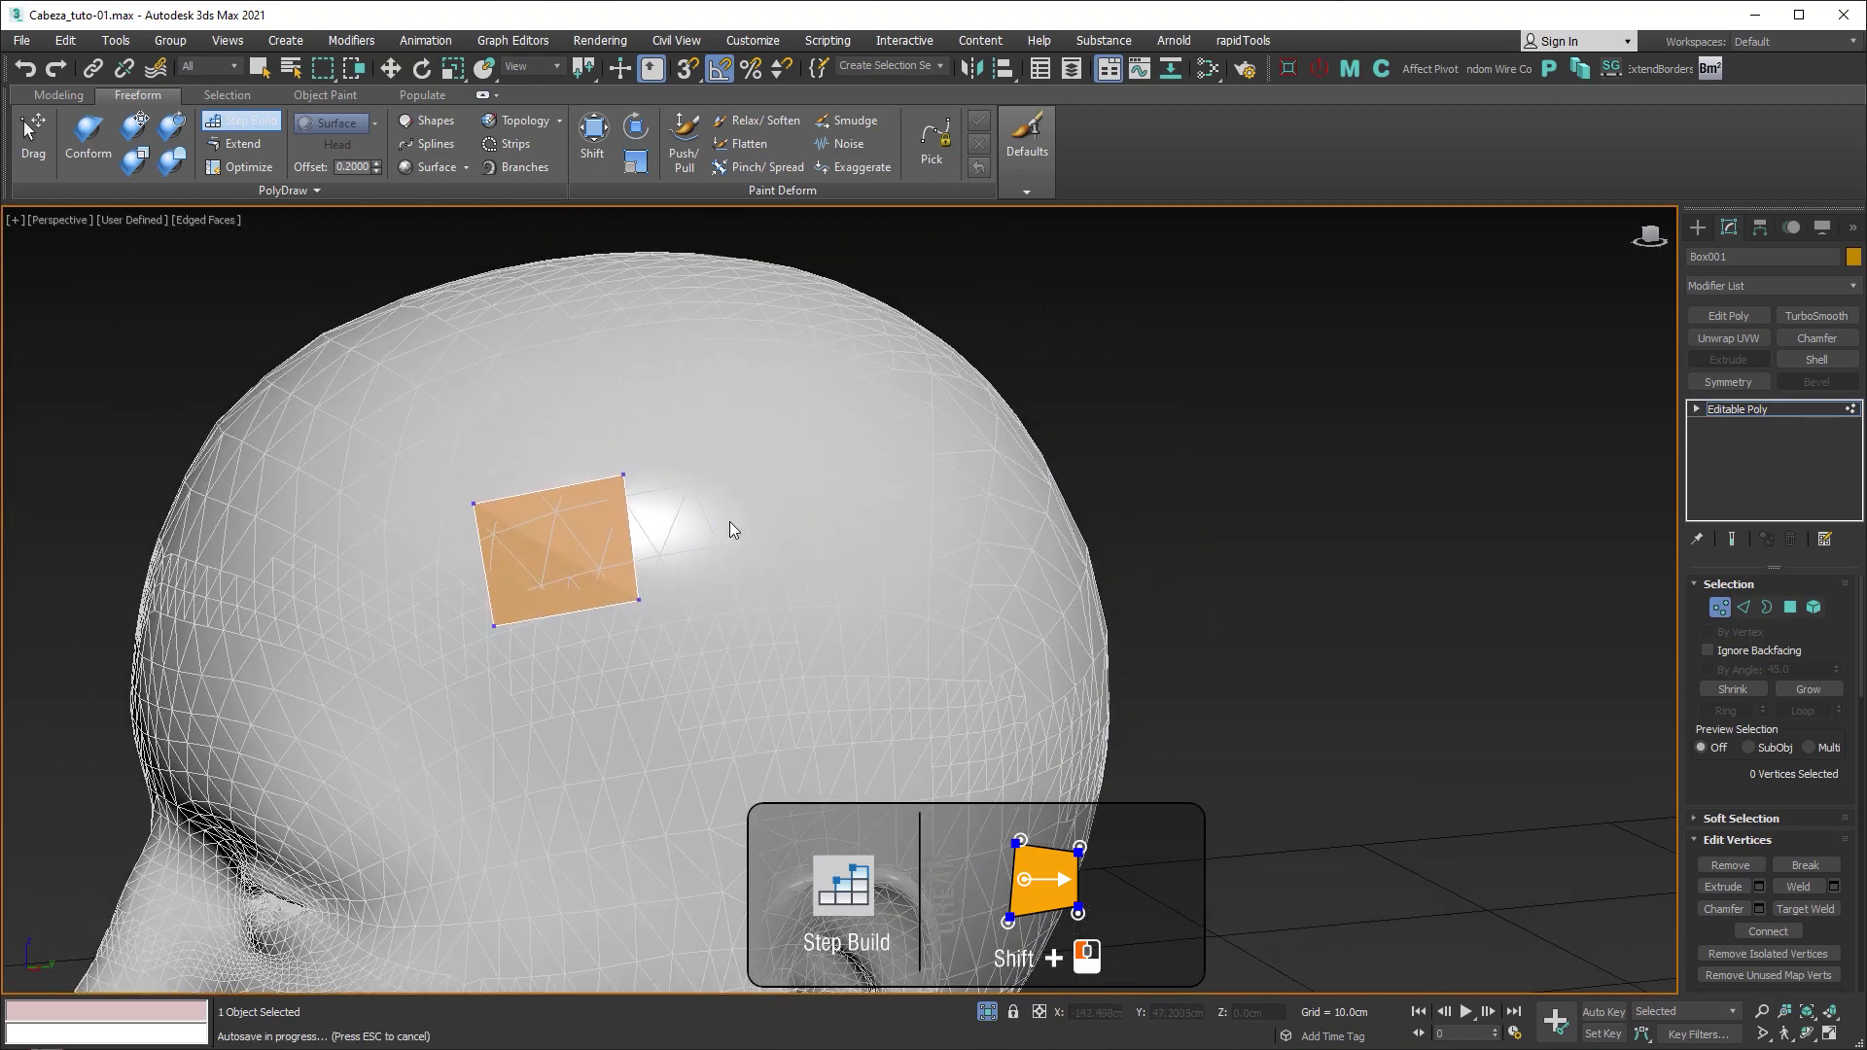
left_click(772, 465)
left_click(778, 576)
left_click(700, 527, "shift")
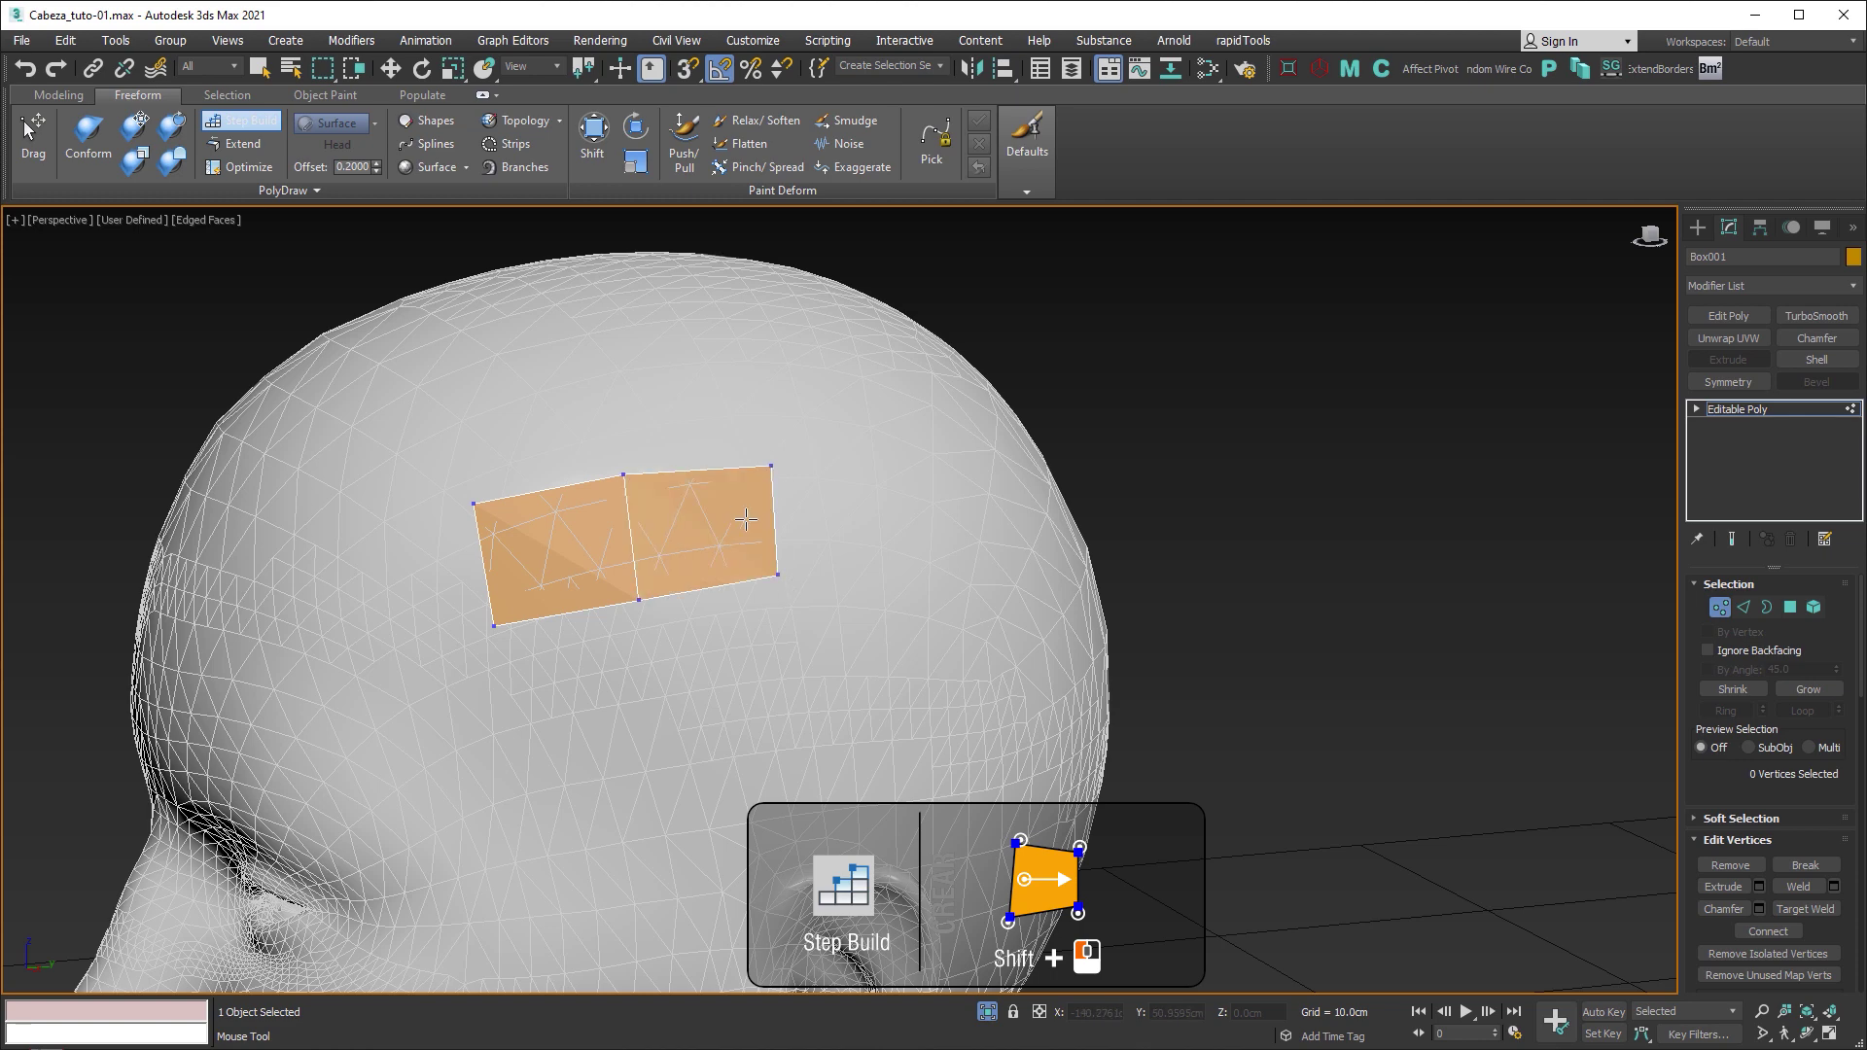
middle_click_drag(875, 562, 825, 549, "alt")
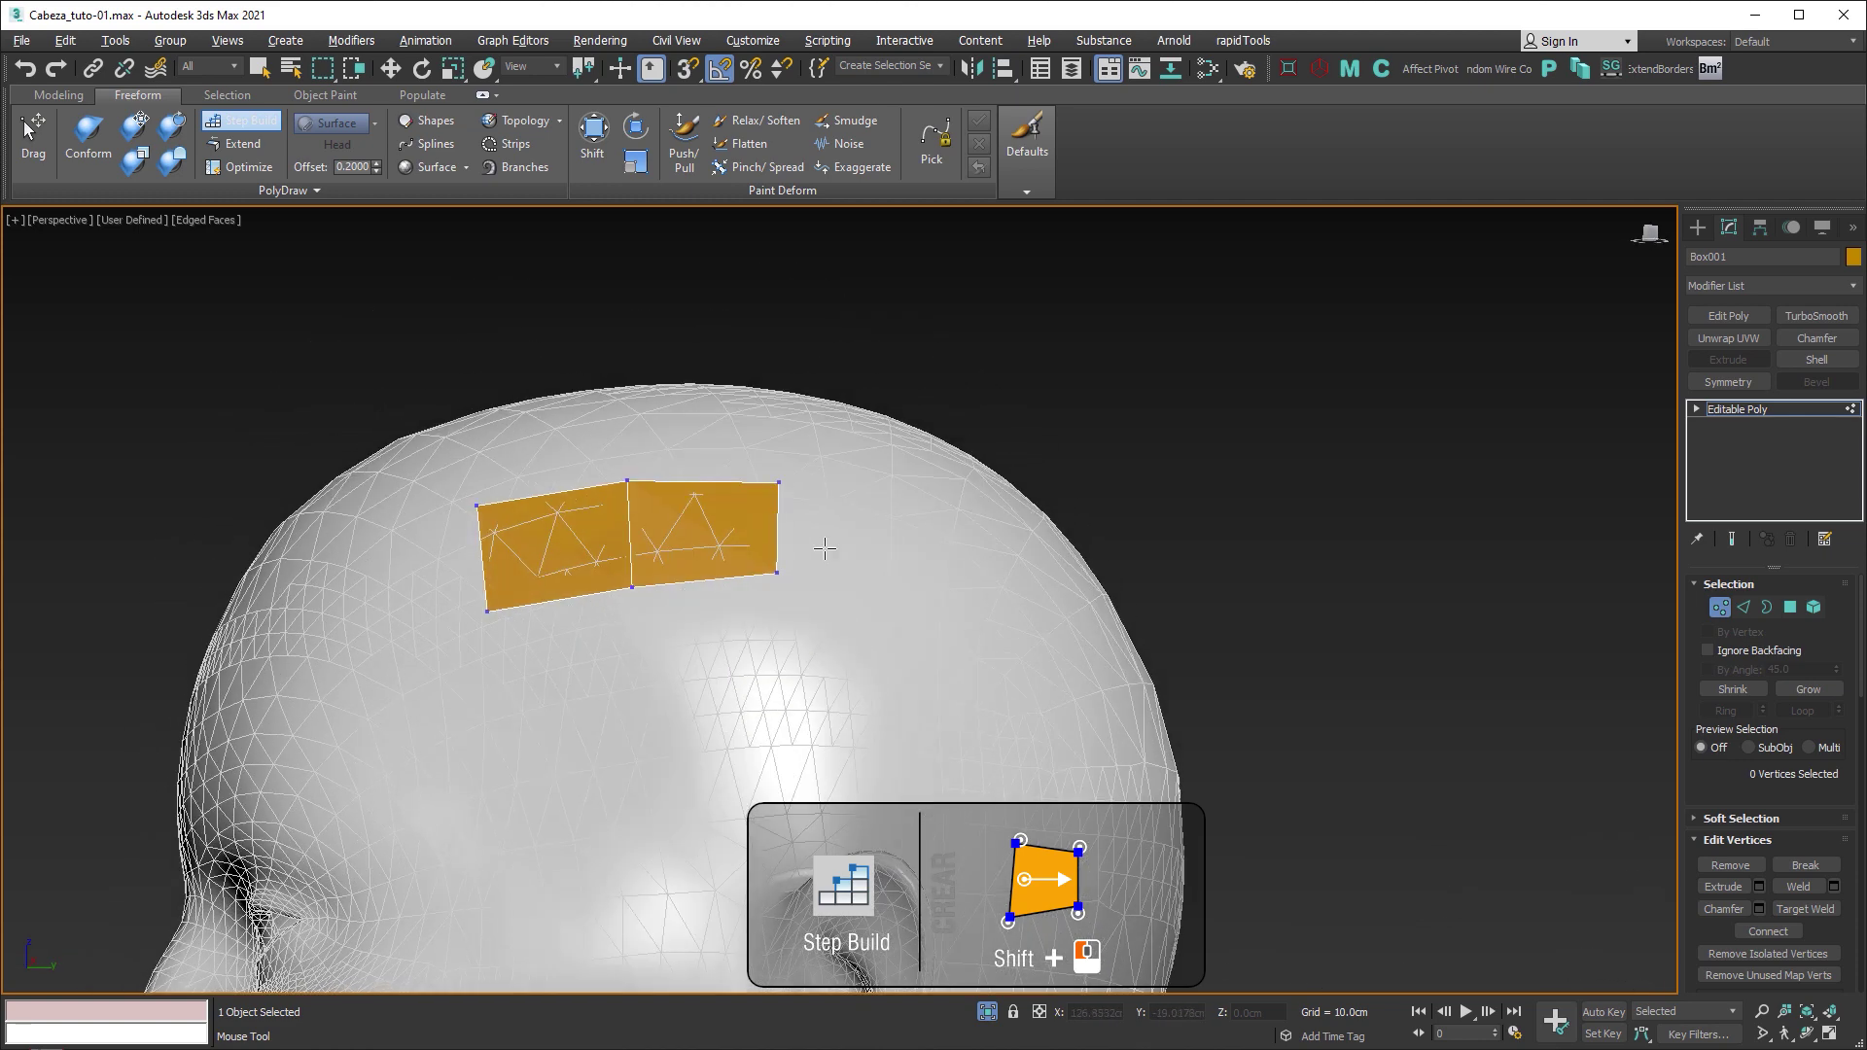
left_click(713, 622, "shift")
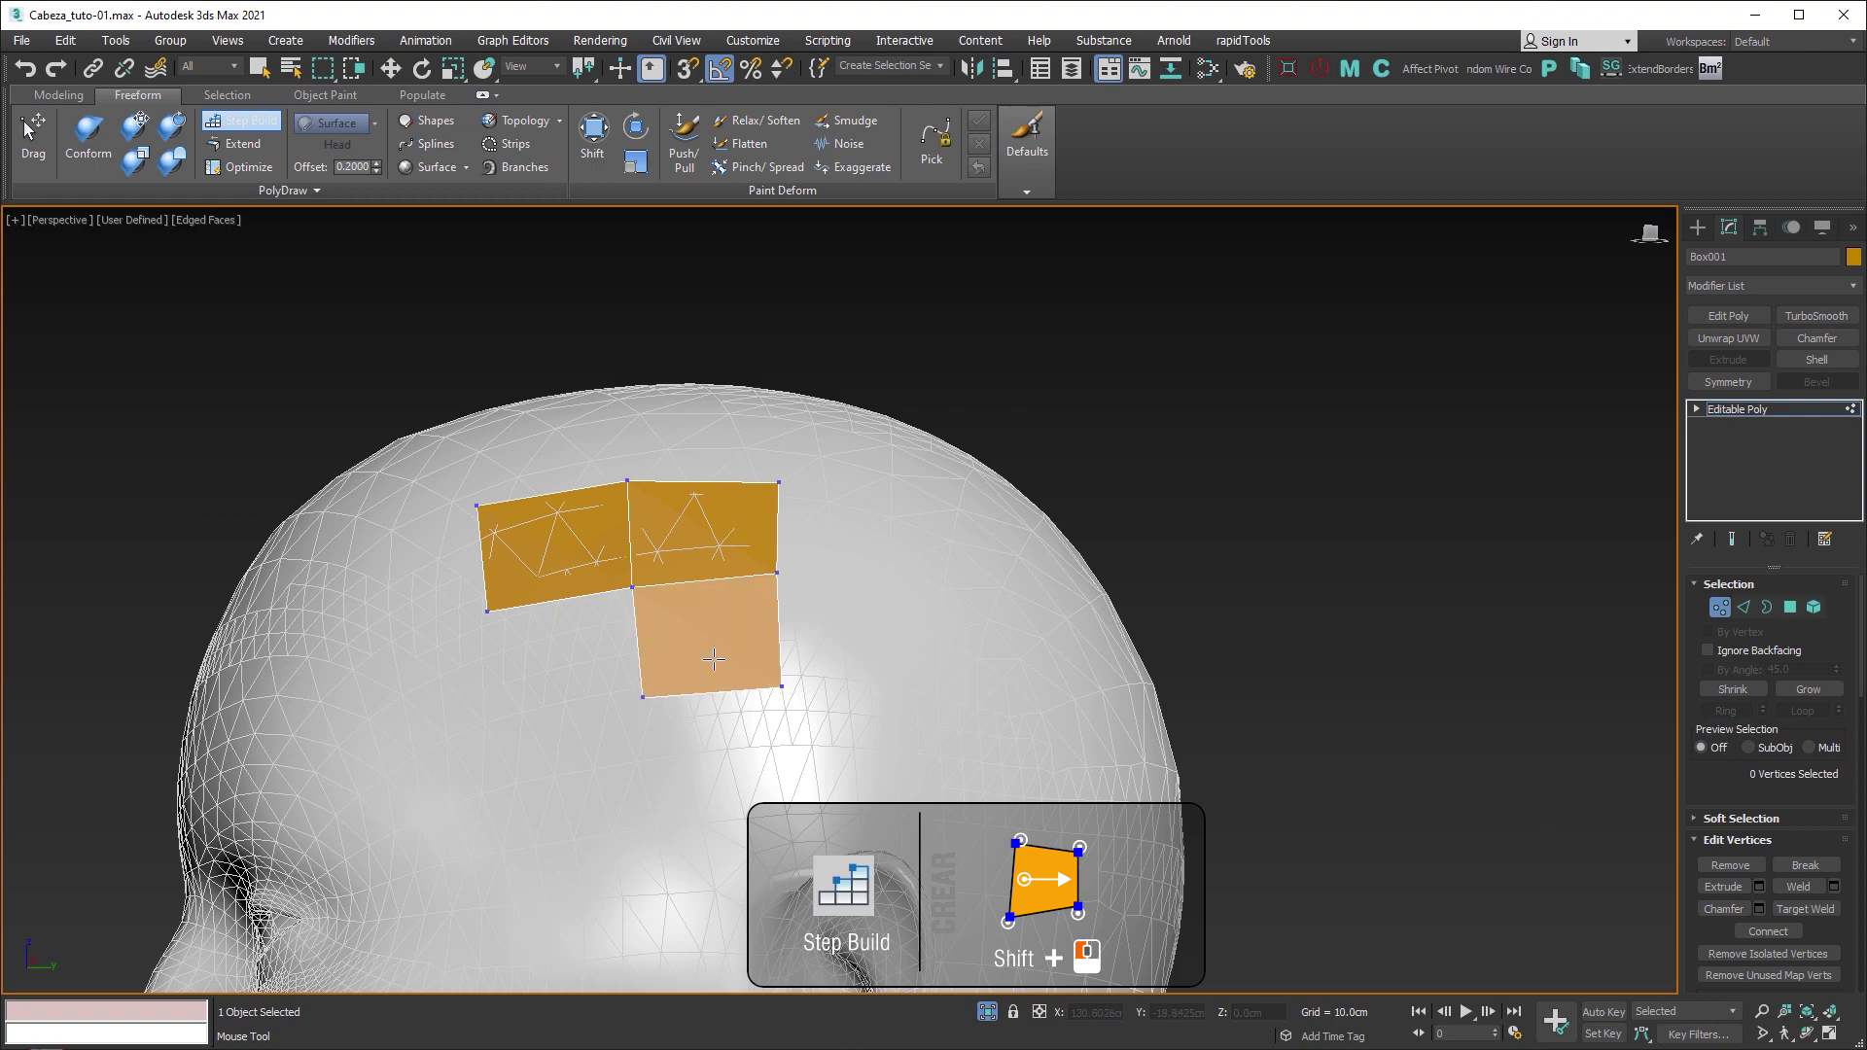
middle_click_drag(849, 608, 835, 591, "alt")
Step: Extend the band rightward with three more quads along the strip
left_click(805, 480)
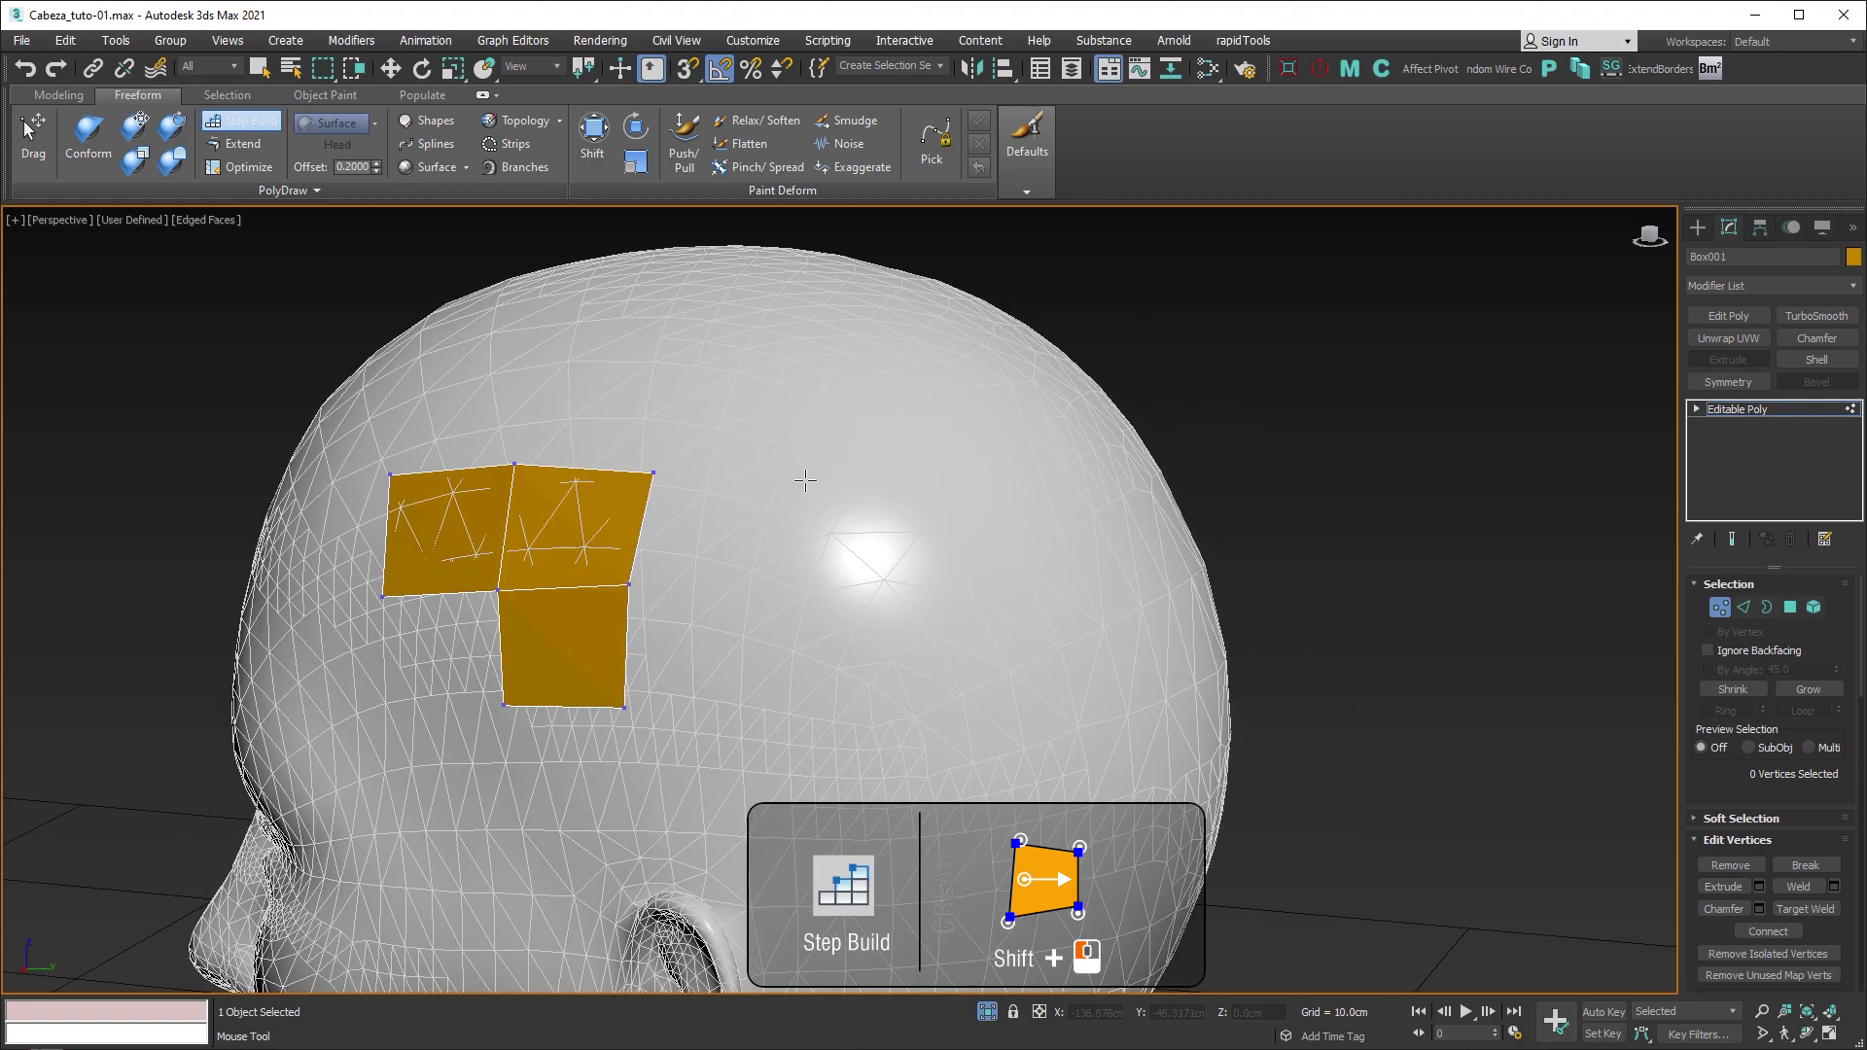
left_click(803, 578)
left_click(951, 474)
left_click(966, 567)
left_click(1039, 435)
left_click(1067, 517)
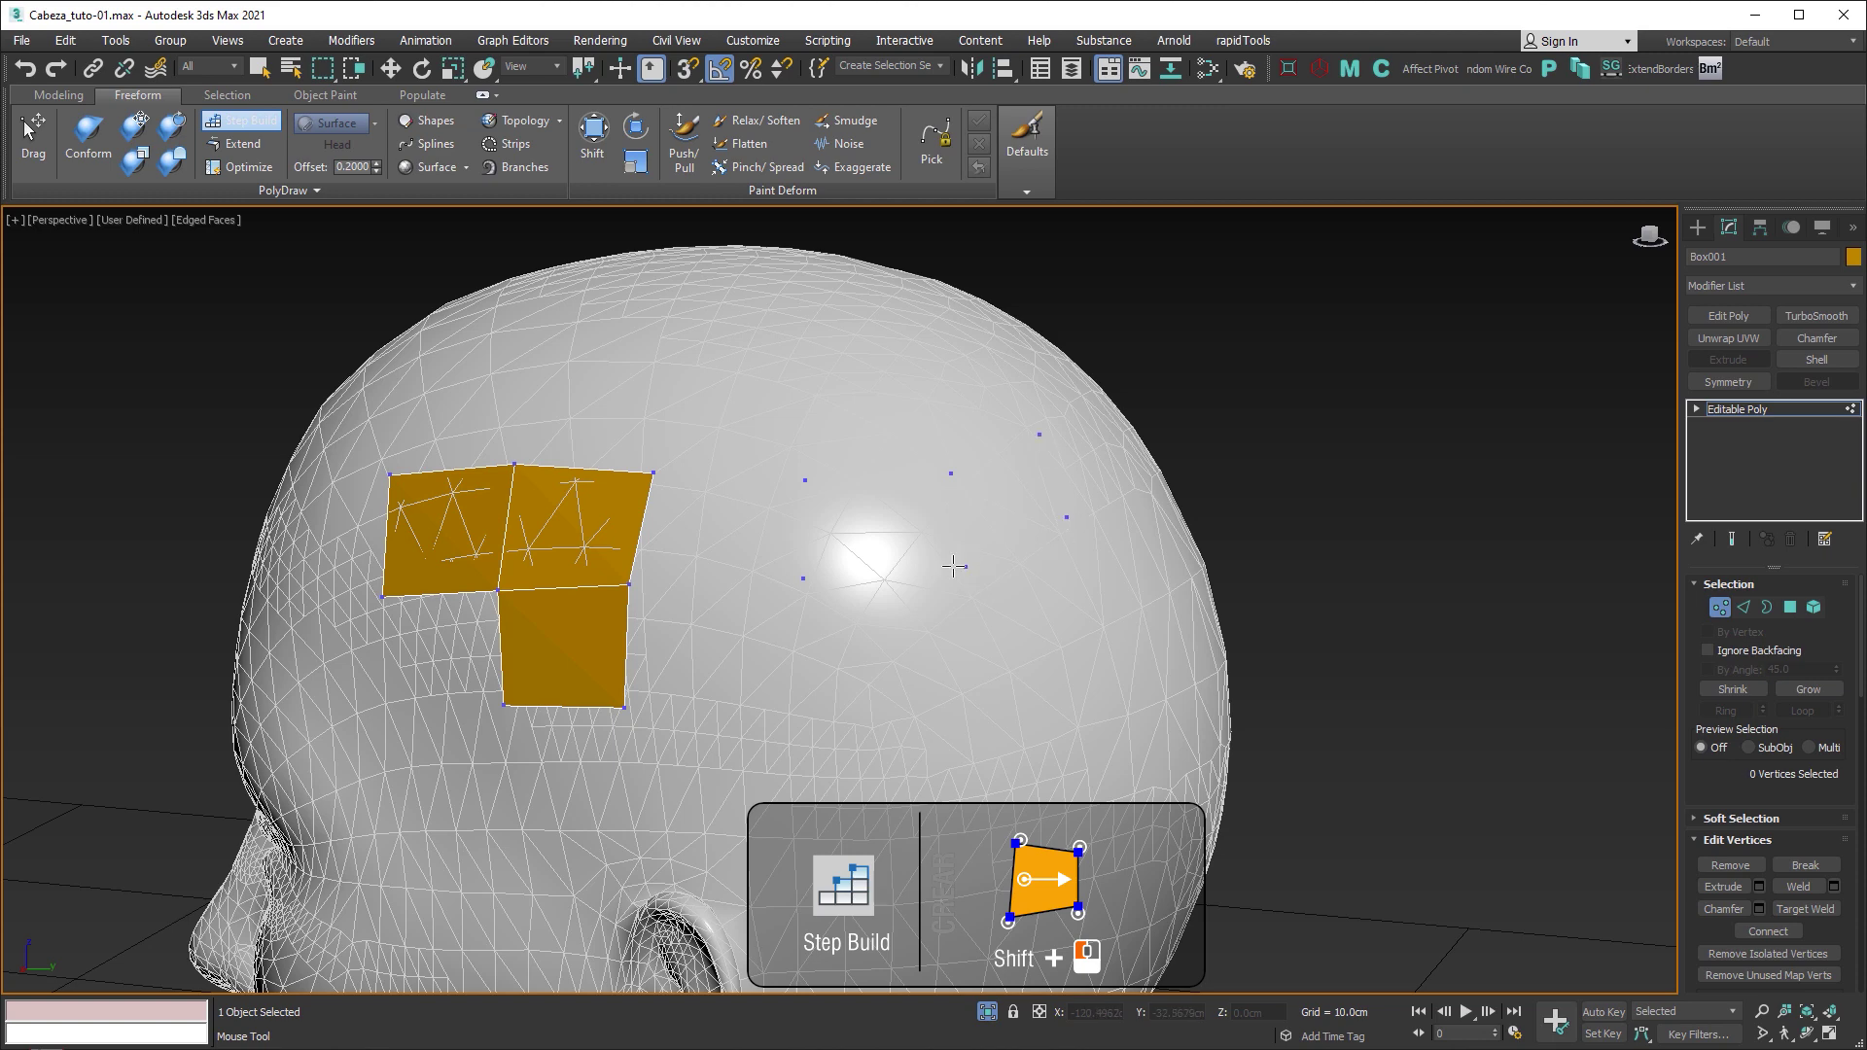
left_click(725, 530, "shift")
left_click(880, 525, "shift")
left_click(1007, 496, "shift")
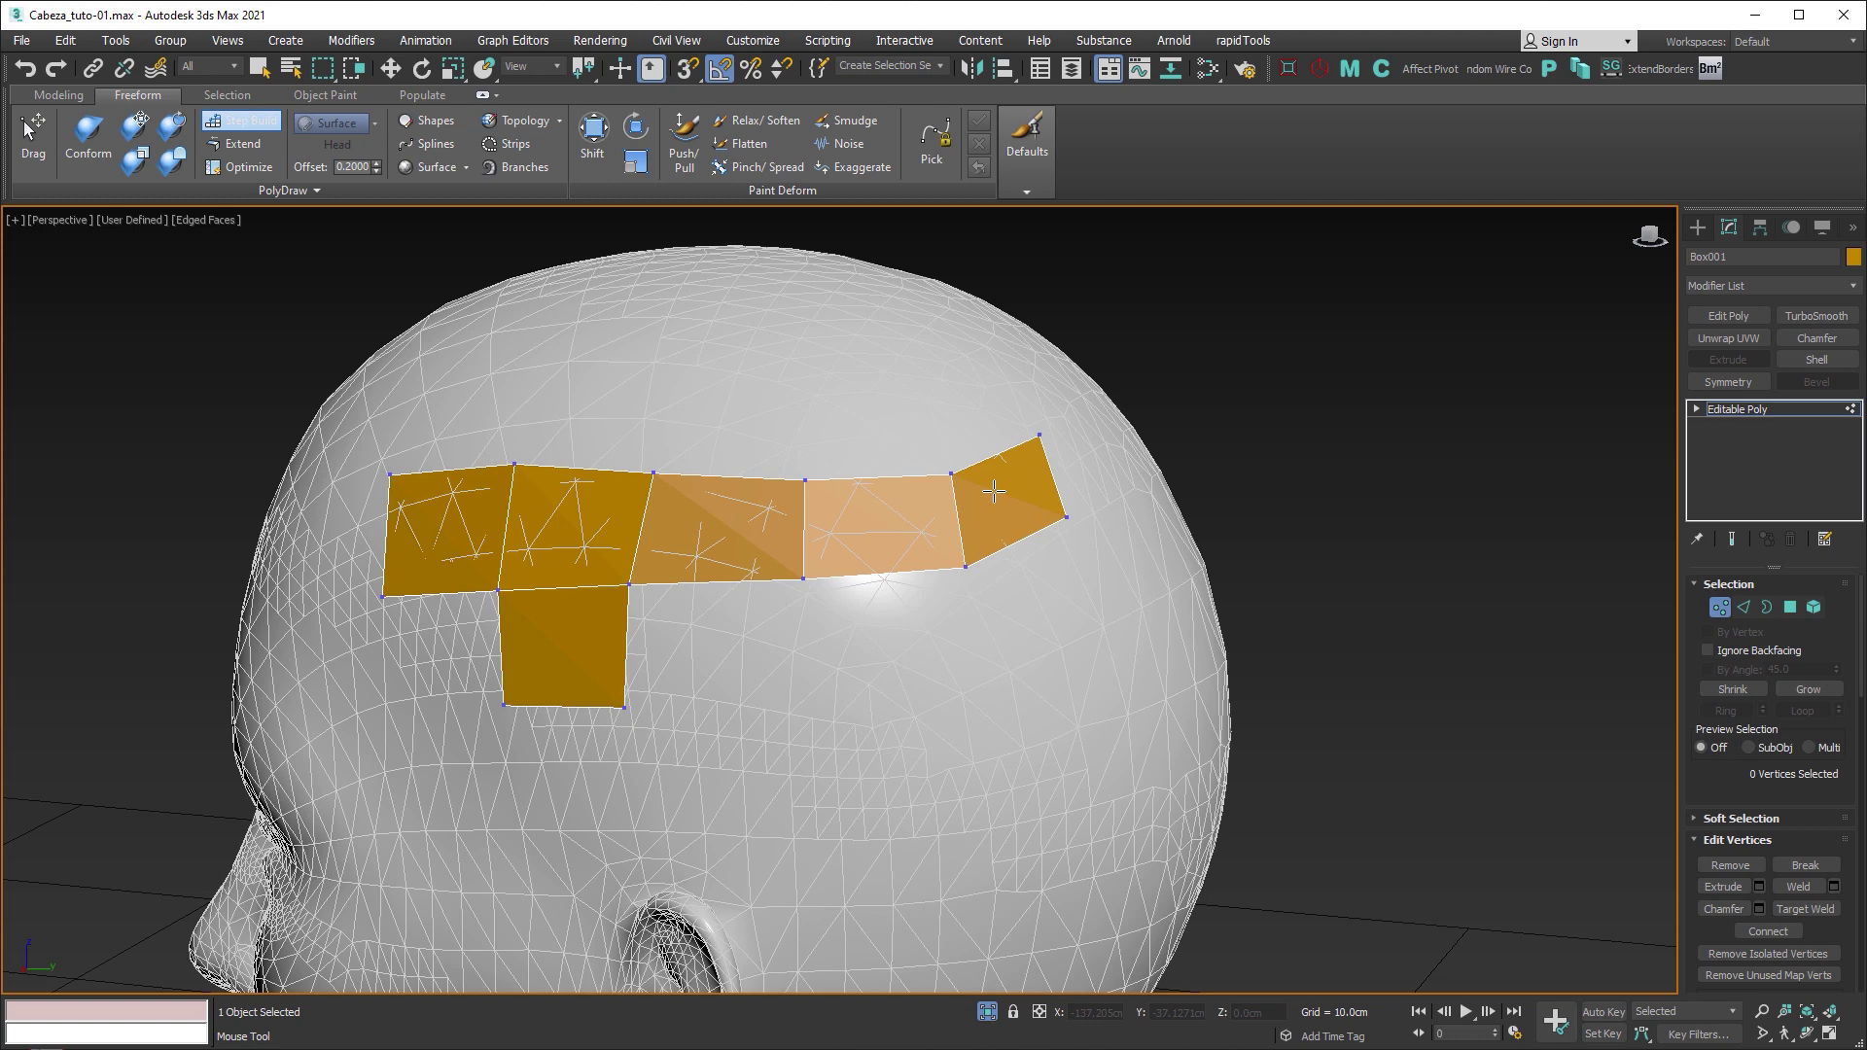
Step: Extend quads off the fourth quad's top and bottom edges, then place a loose vertex below
key("ctrl+shift")
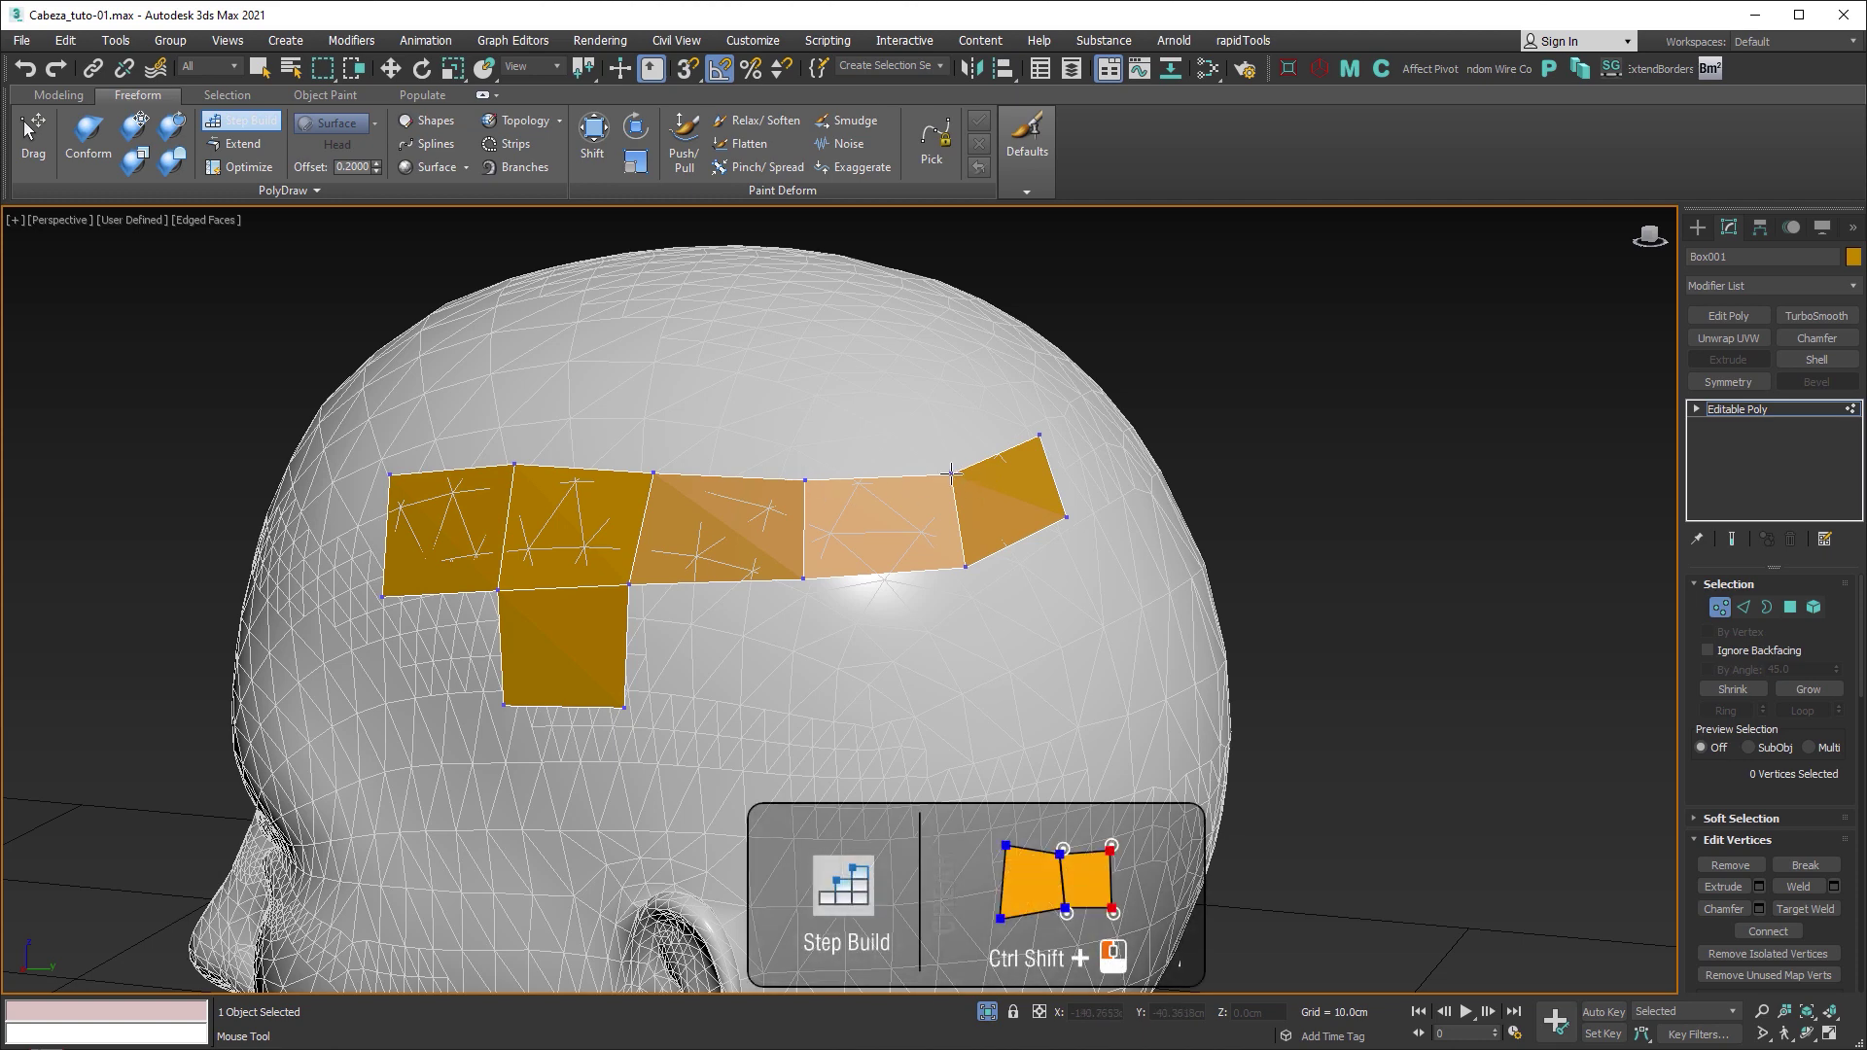
left_click(921, 371, "ctrl+shift")
left_click(812, 374, "ctrl+shift")
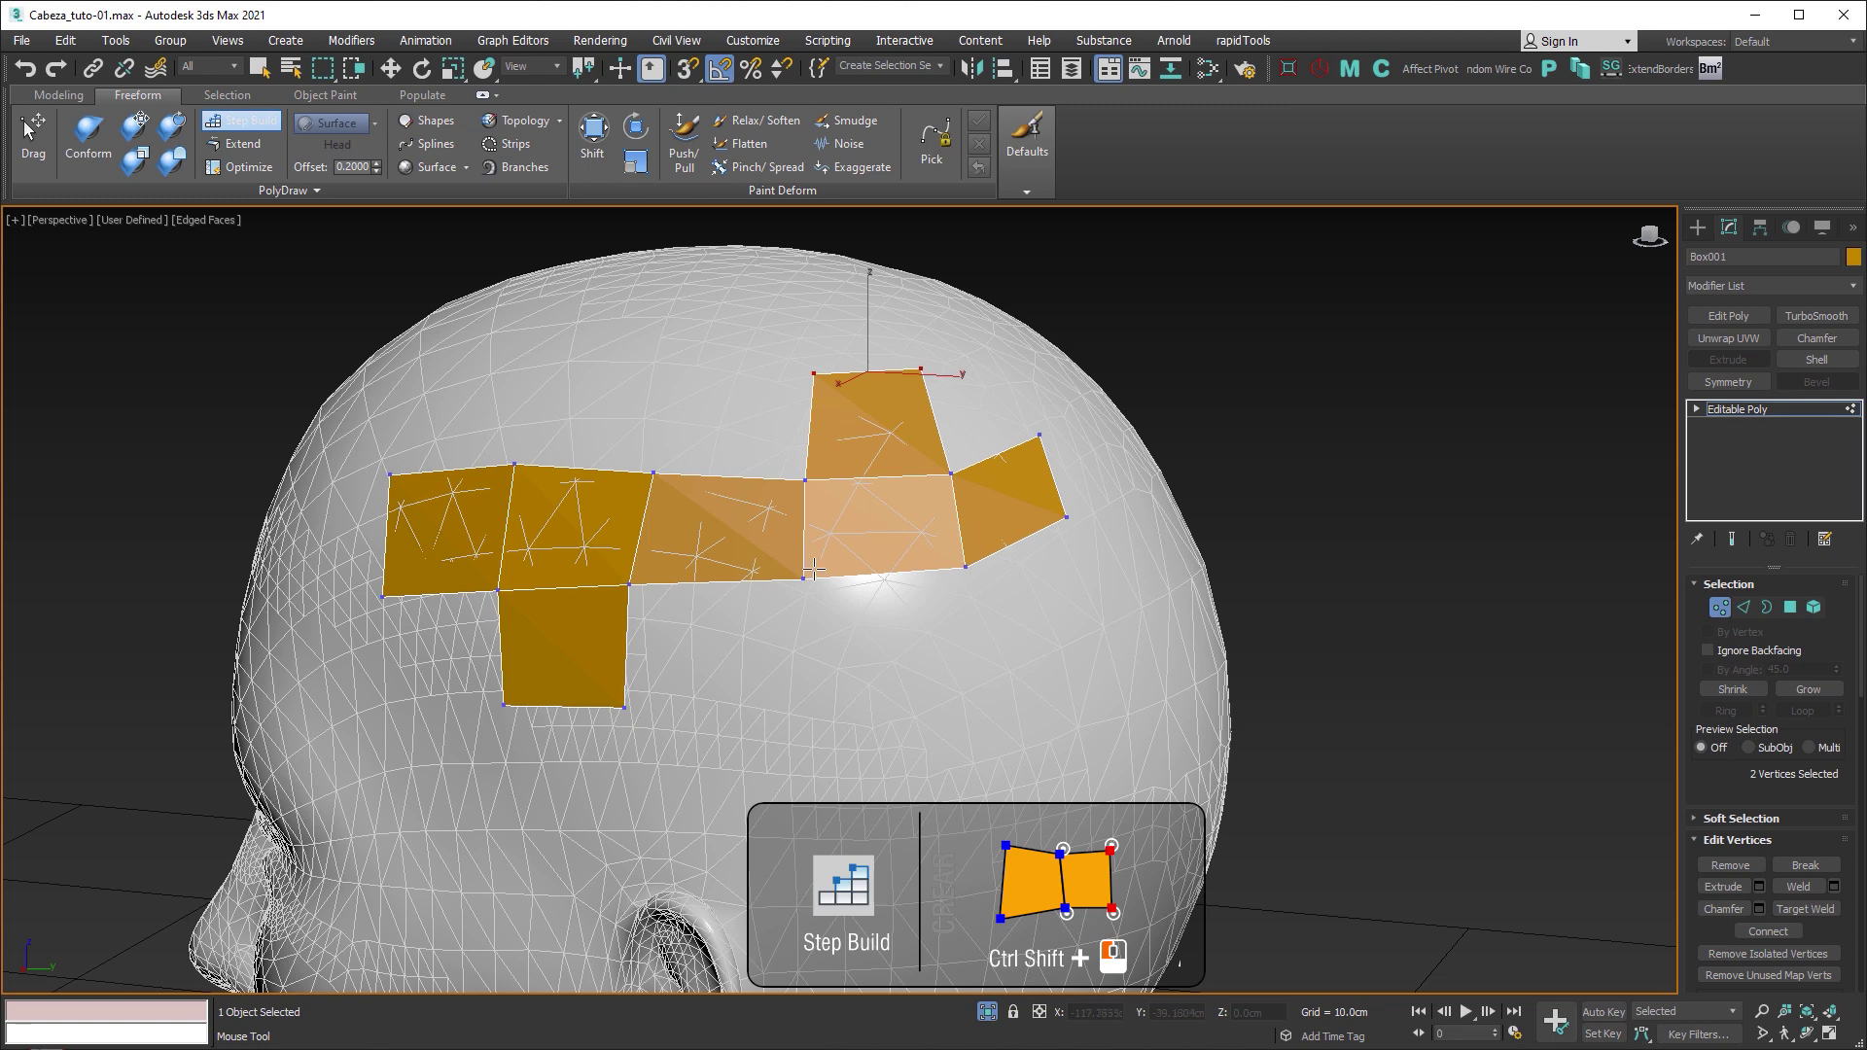
left_click(977, 688, "ctrl+shift")
left_click(822, 693, "ctrl+shift")
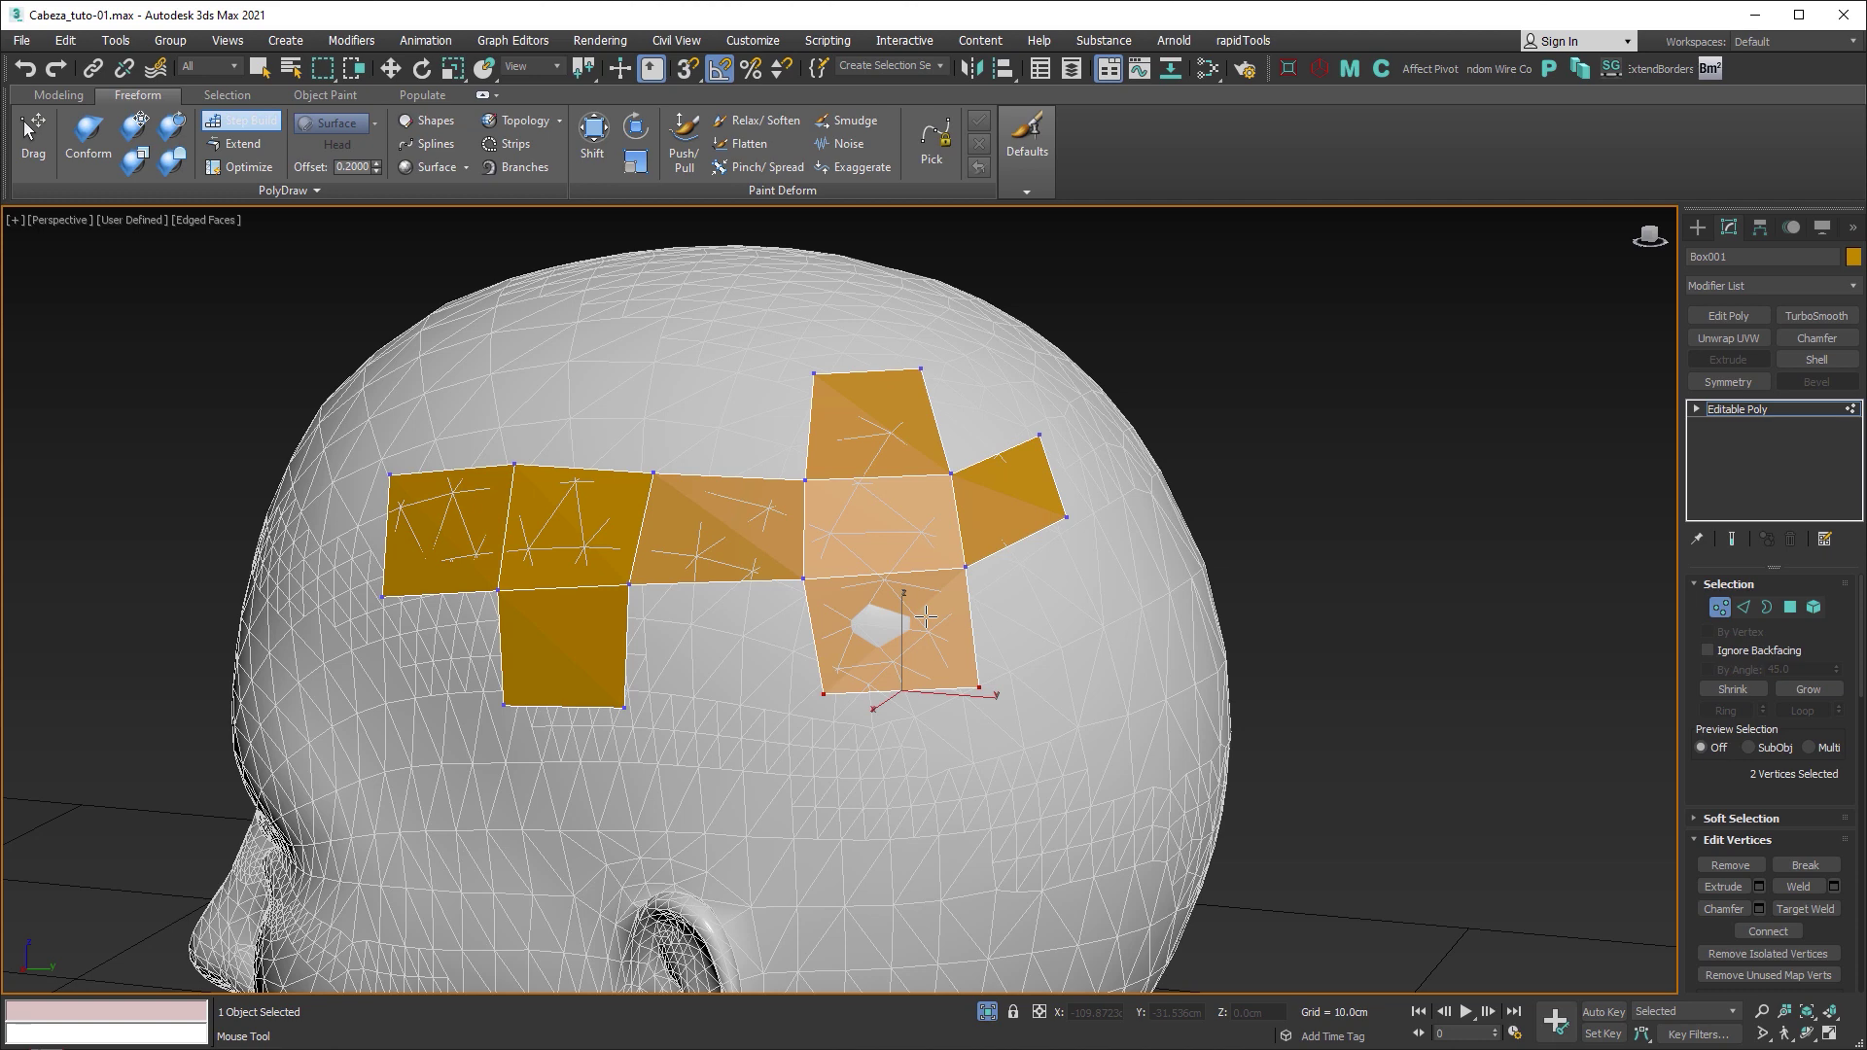
left_click(832, 693)
left_click(913, 820)
Step: Fill a triangle between the lower quad's bottom corners and the loose vertex
left_click(828, 694, "alt+shift")
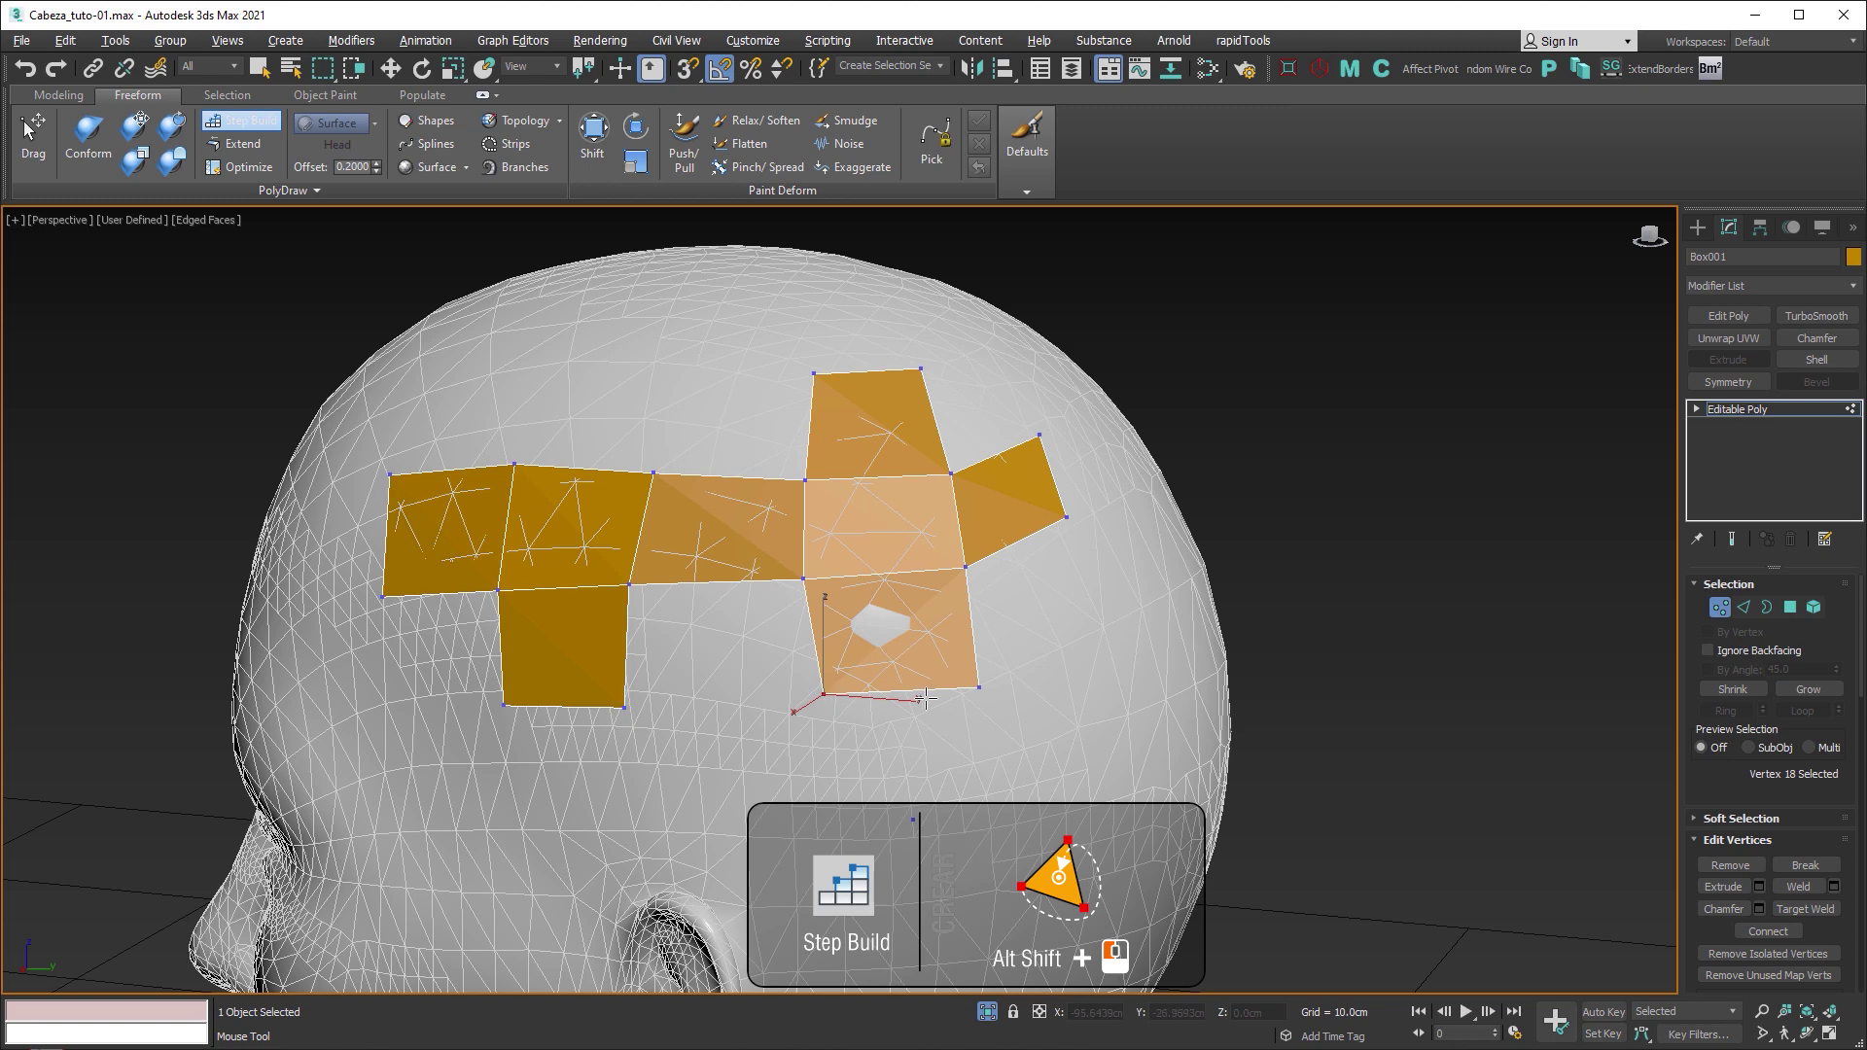
left_click(977, 689, "ctrl")
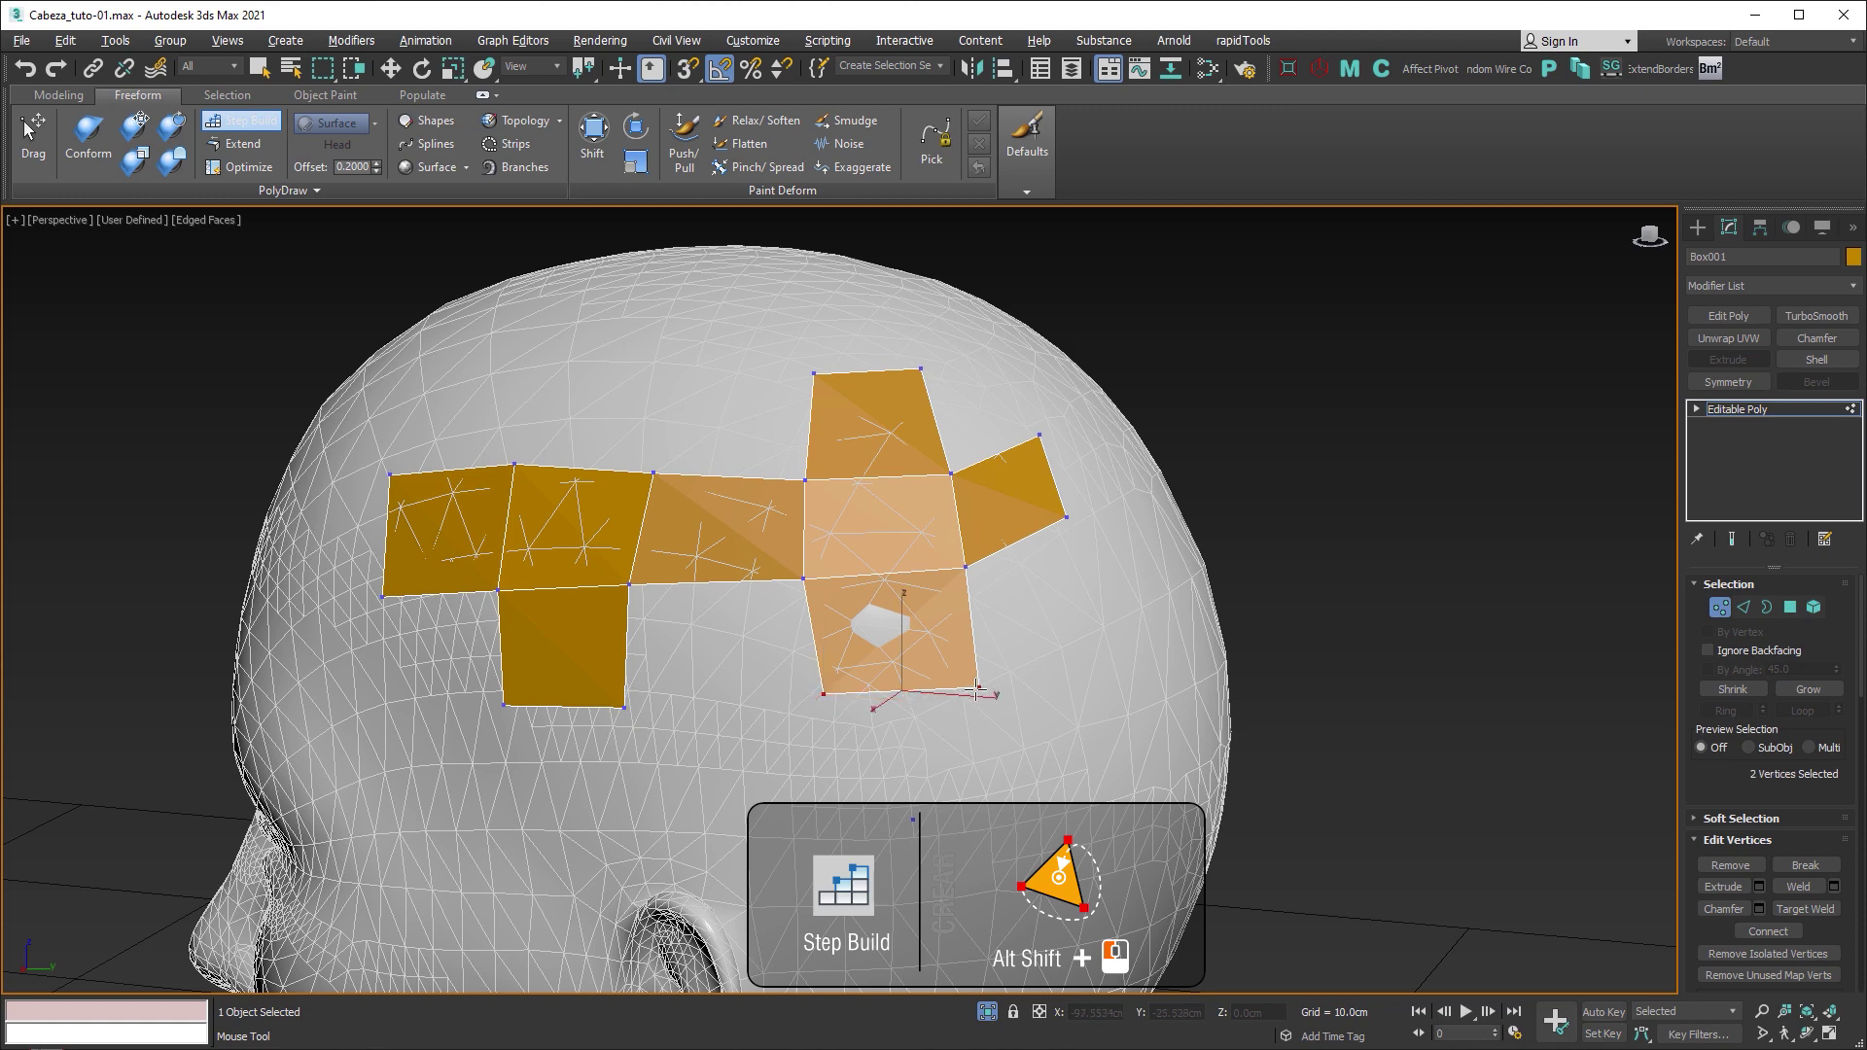
left_click(915, 815, "ctrl")
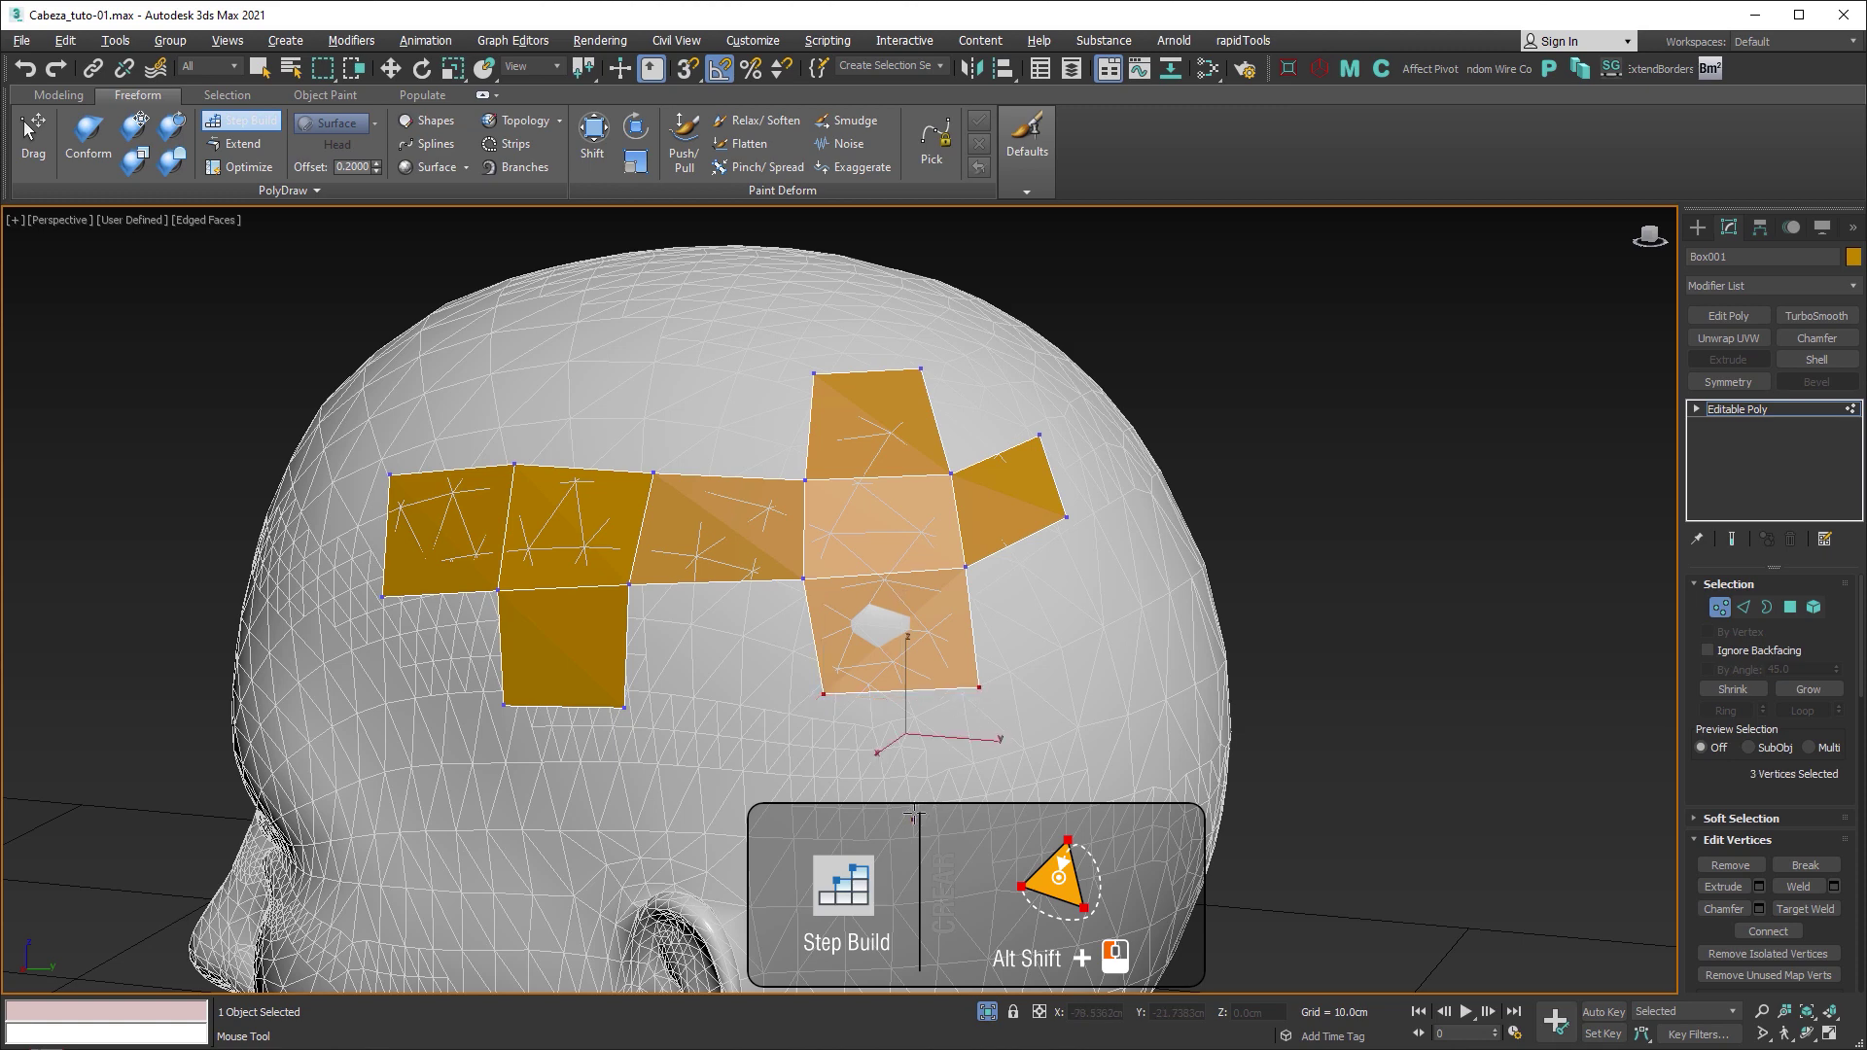
left_click(912, 742, "alt+shift")
key("ctrl+d")
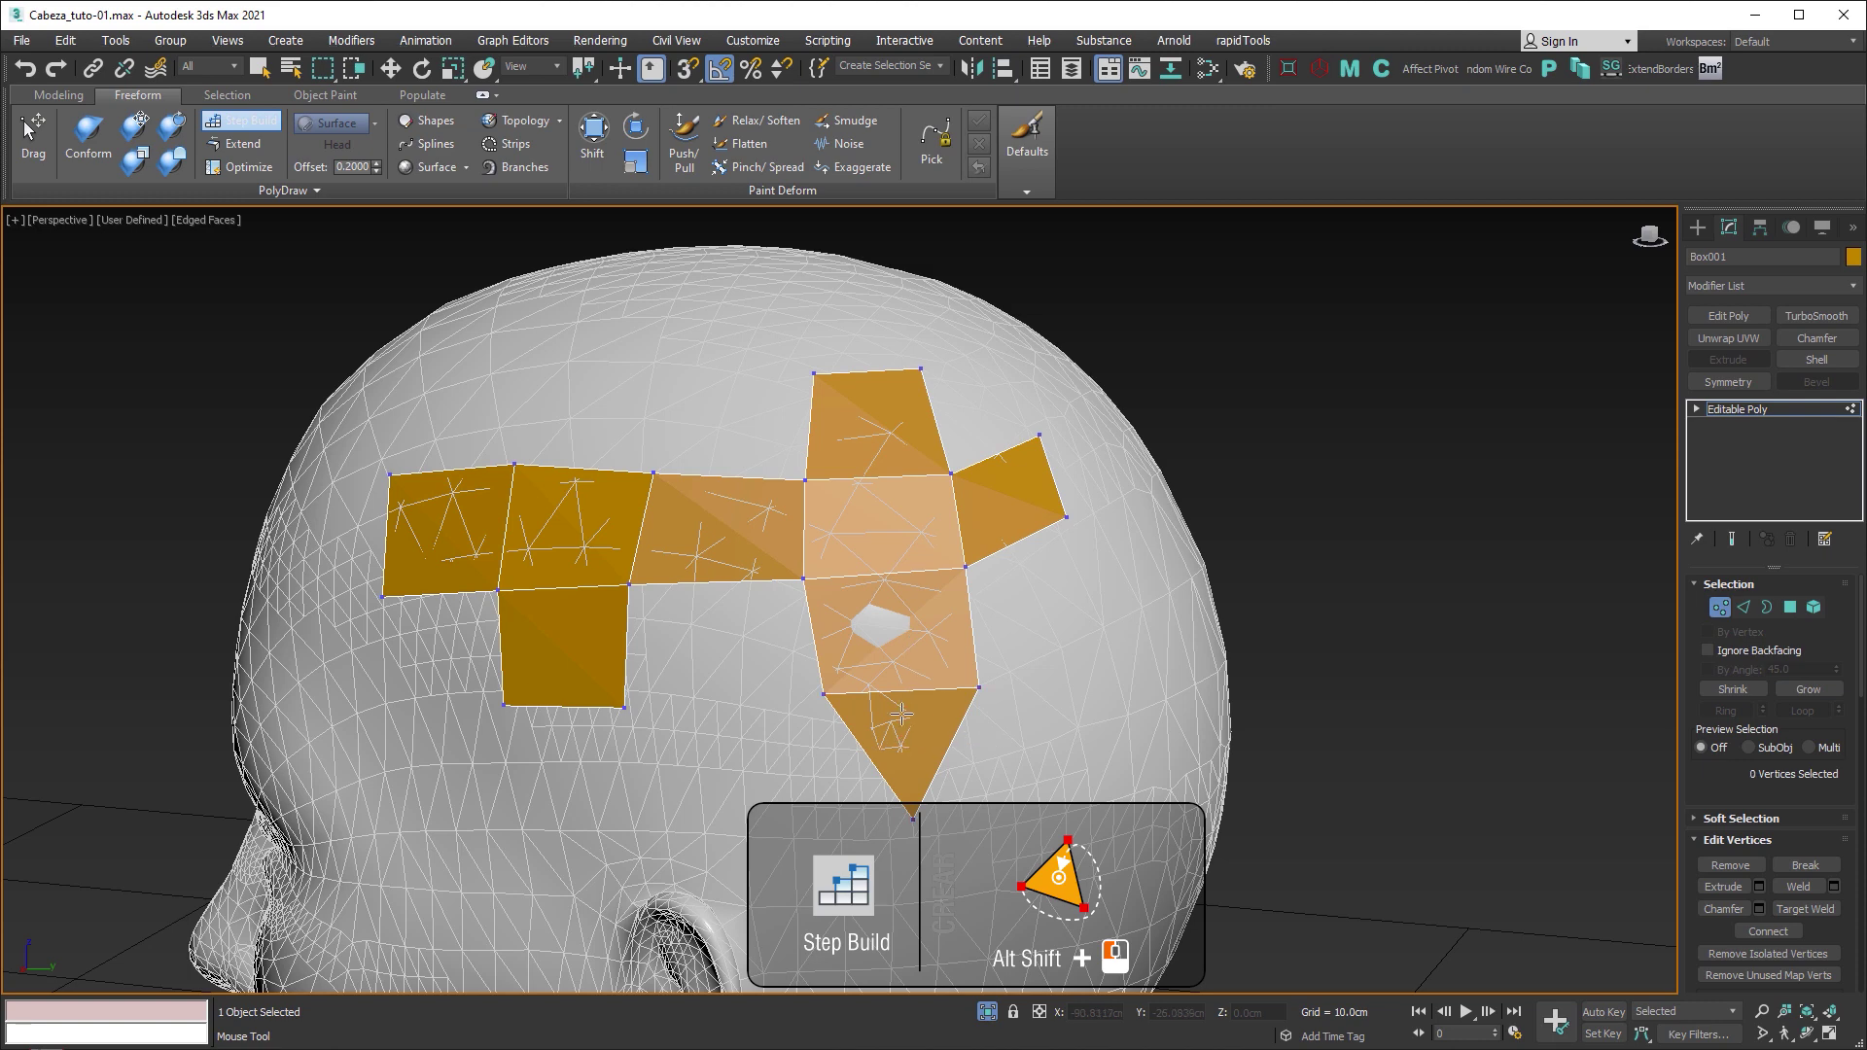
Step: Place two vertices above the second quad and build a quad from them
left_click(541, 359)
left_click(647, 360)
left_click(653, 473)
left_click(514, 465, "ctrl")
left_click(540, 358, "ctrl")
left_click(647, 360, "ctrl")
left_click(597, 405, "alt+shift")
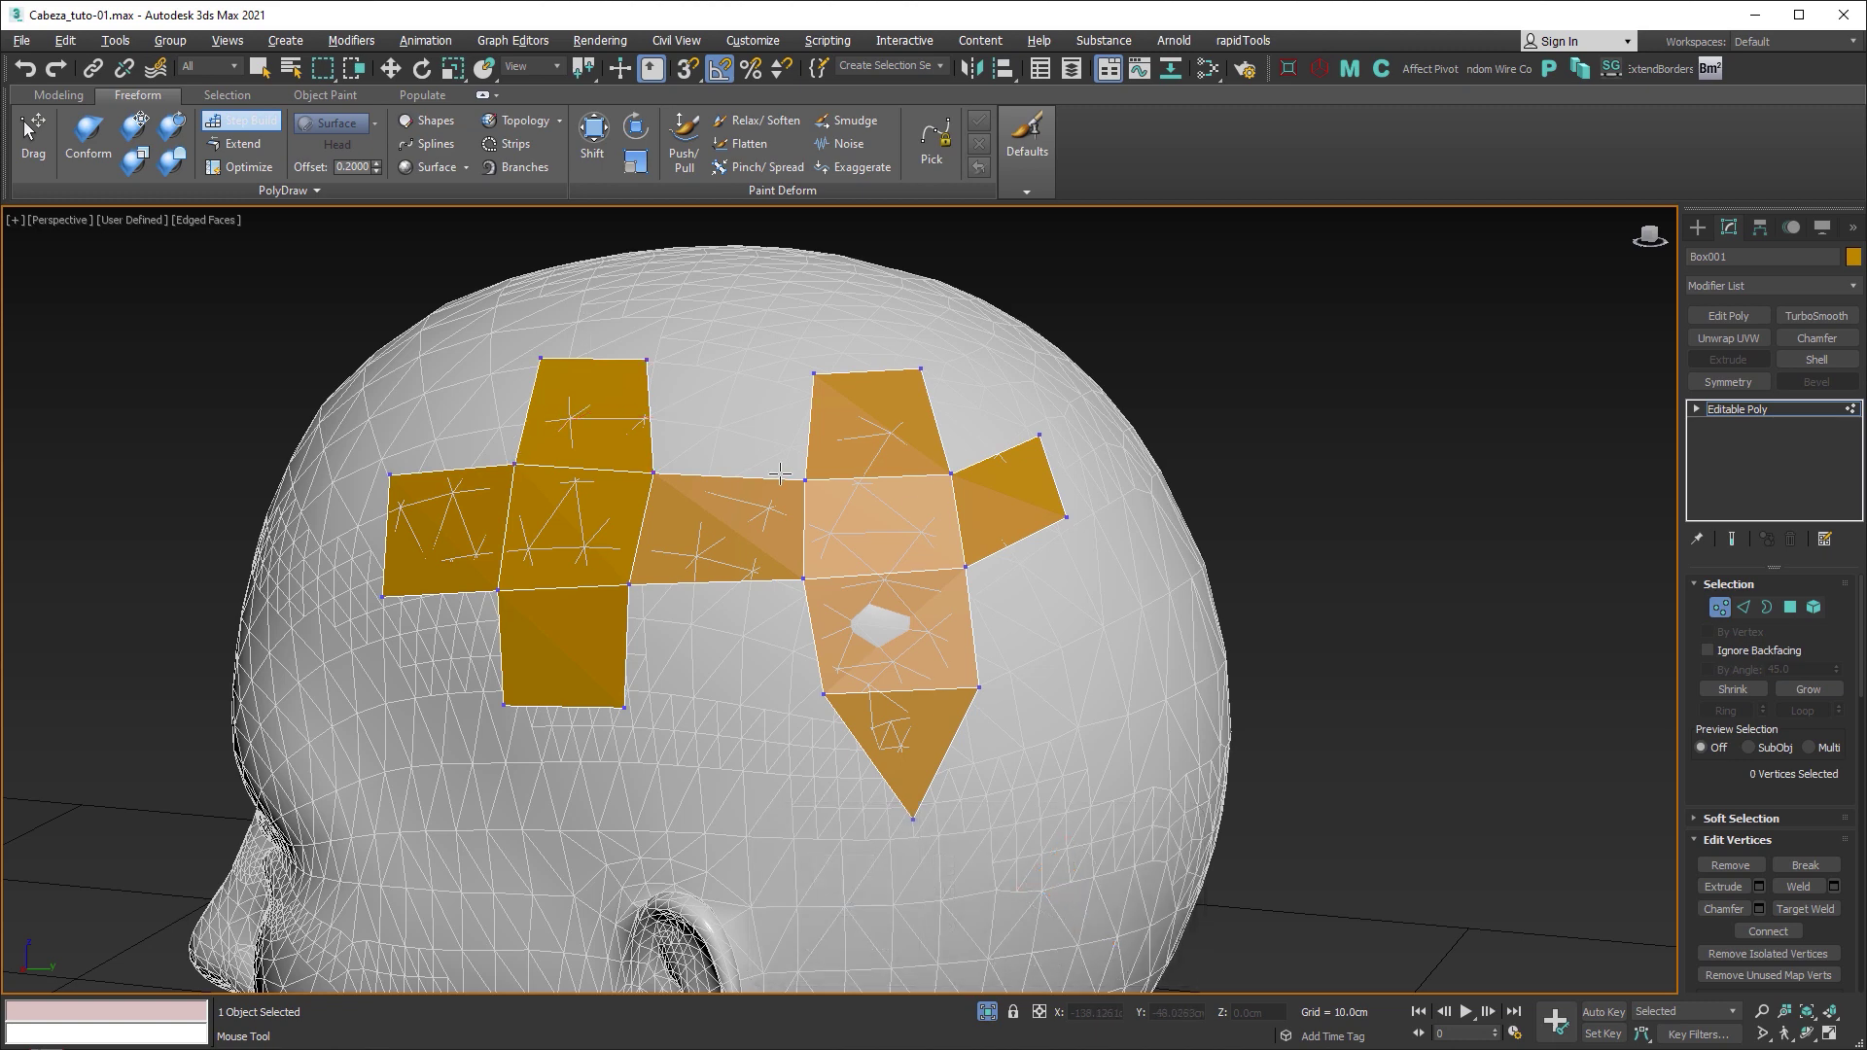
Step: Delete the quad above the fourth quad, the right-side quad and the bottom triangle
left_click(866, 418, "ctrl")
left_click(1017, 491, "ctrl")
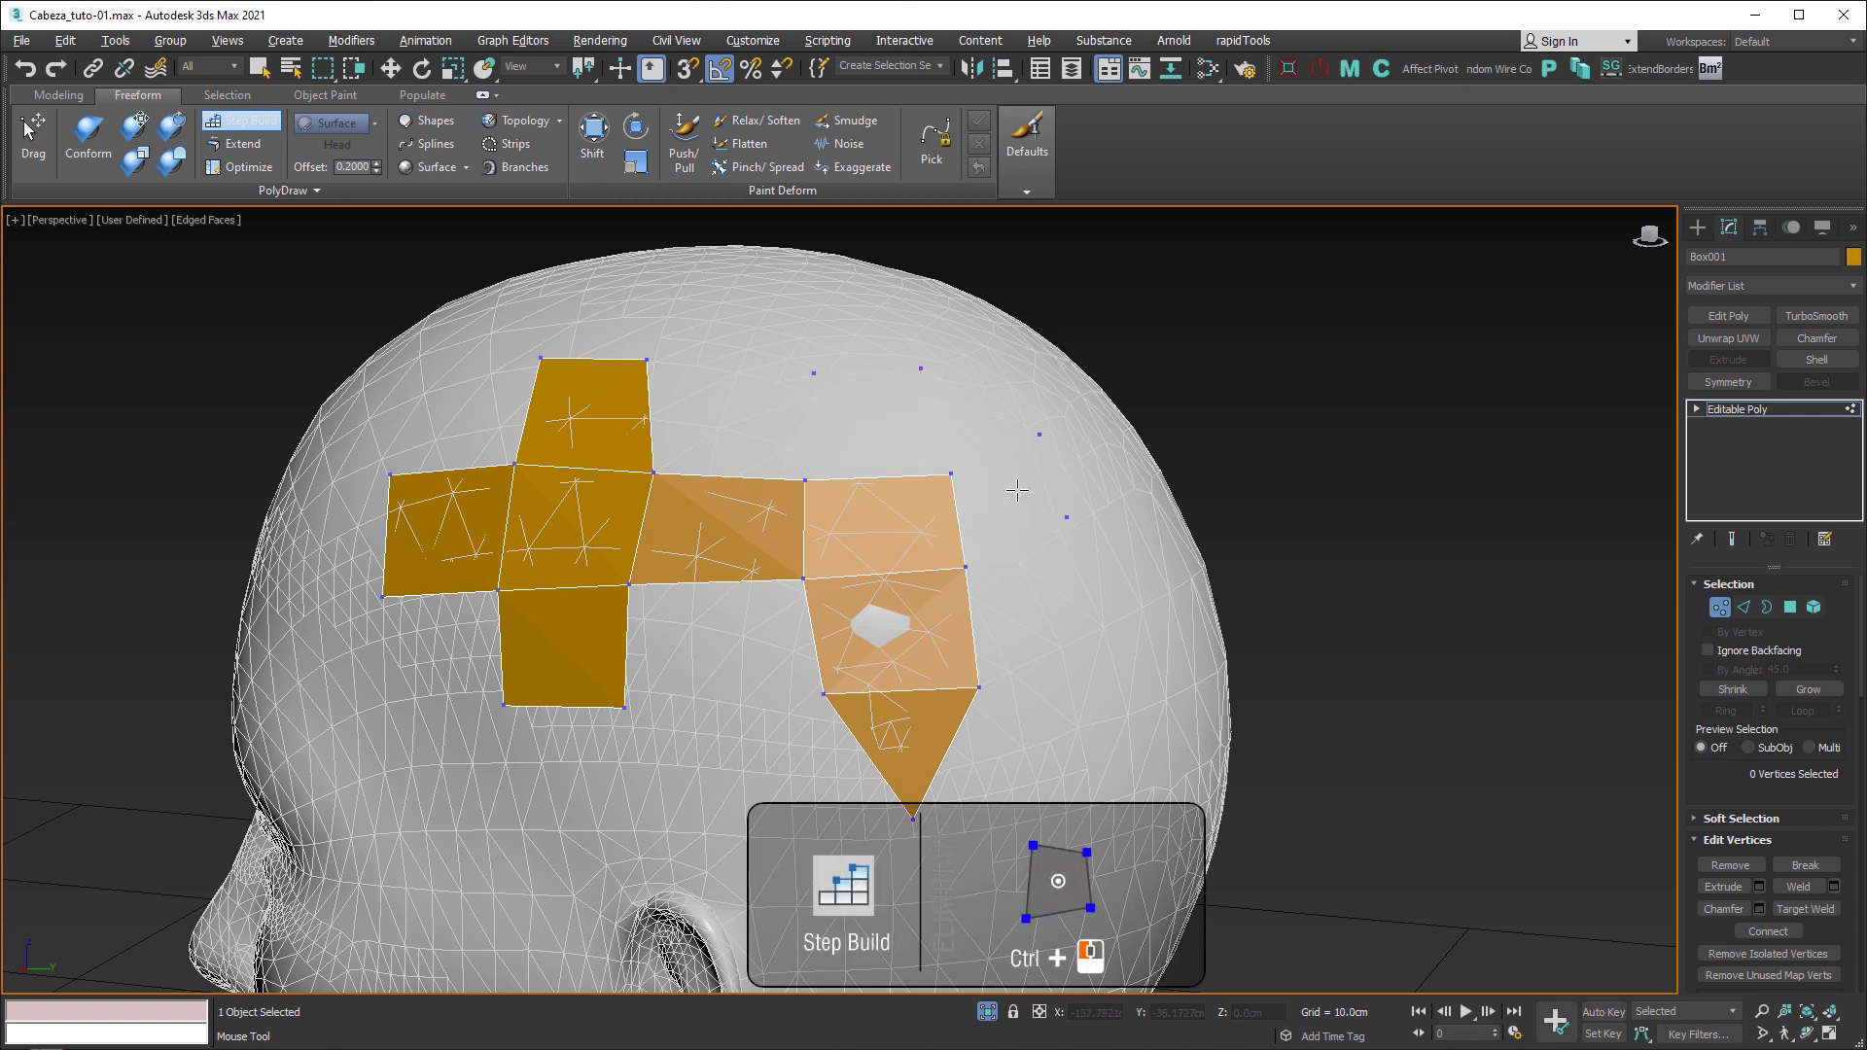
left_click(915, 724, "ctrl")
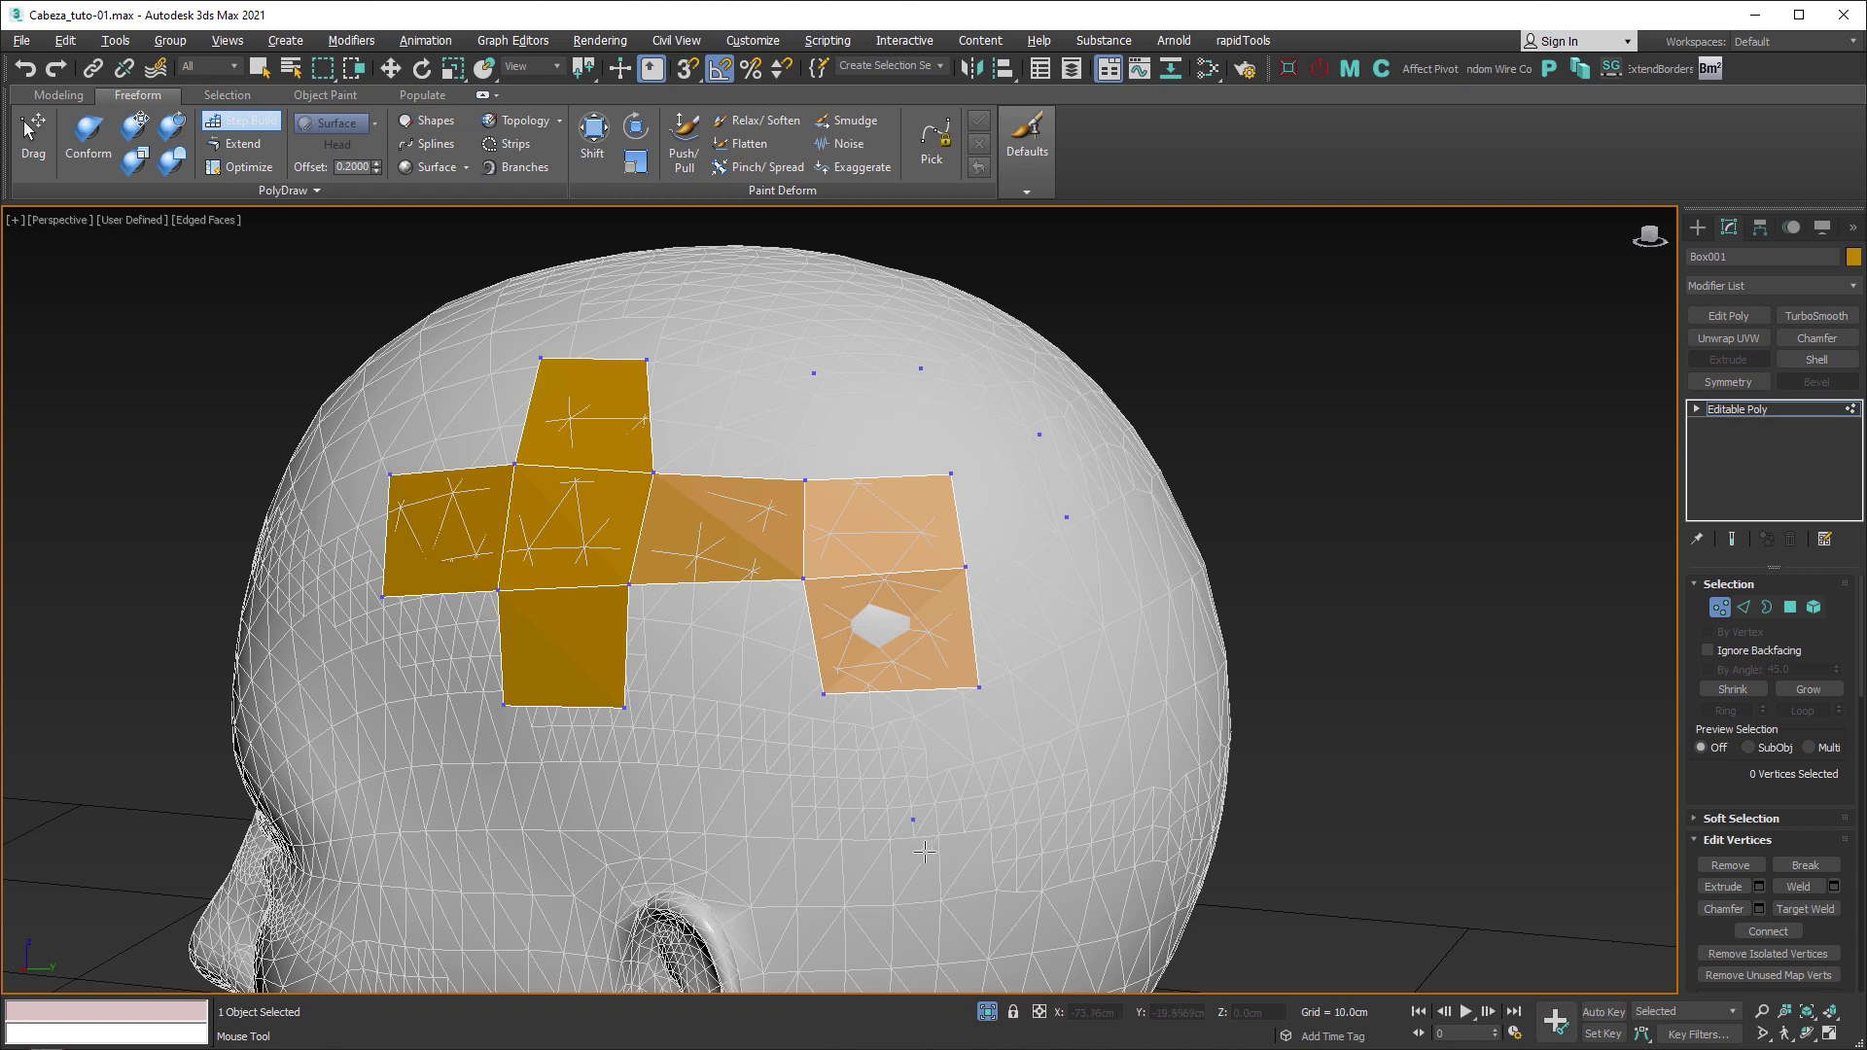
Step: Remove the four leftover loose vertices
left_click(913, 820, "alt")
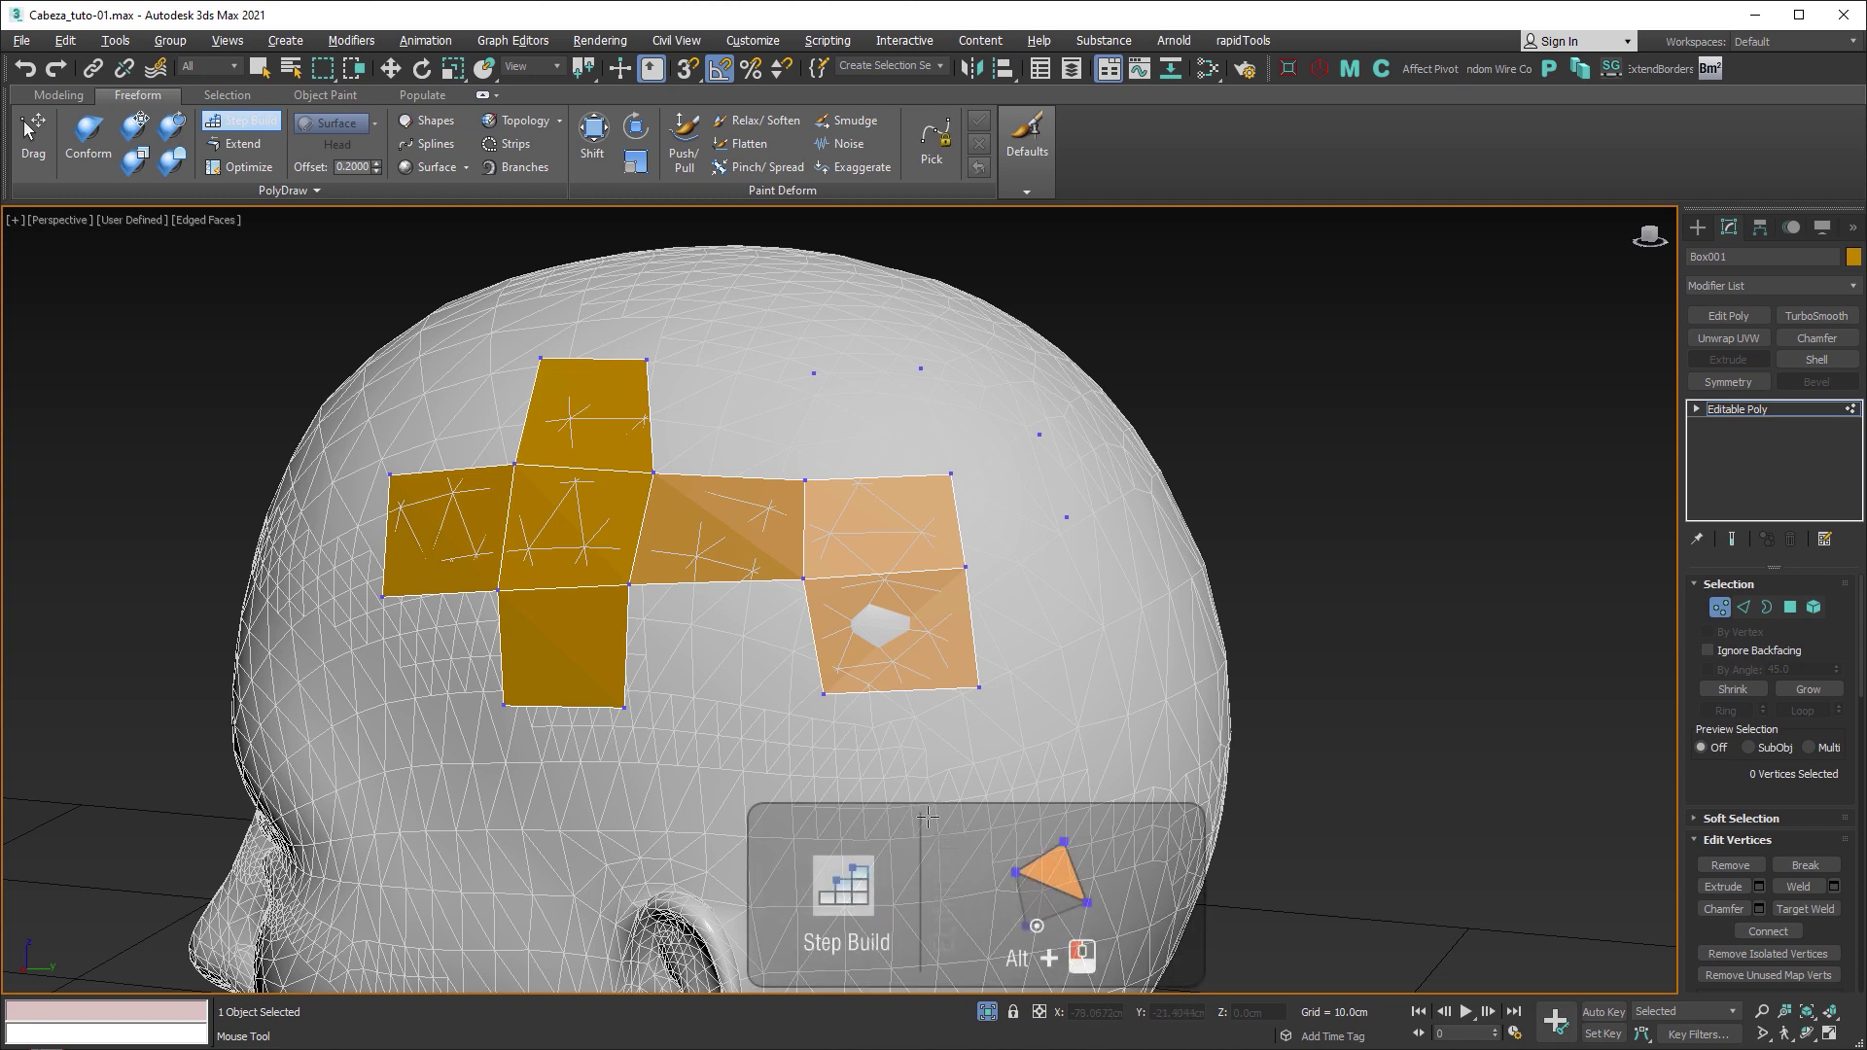
left_click(1066, 516, "alt")
left_click(1039, 434, "alt")
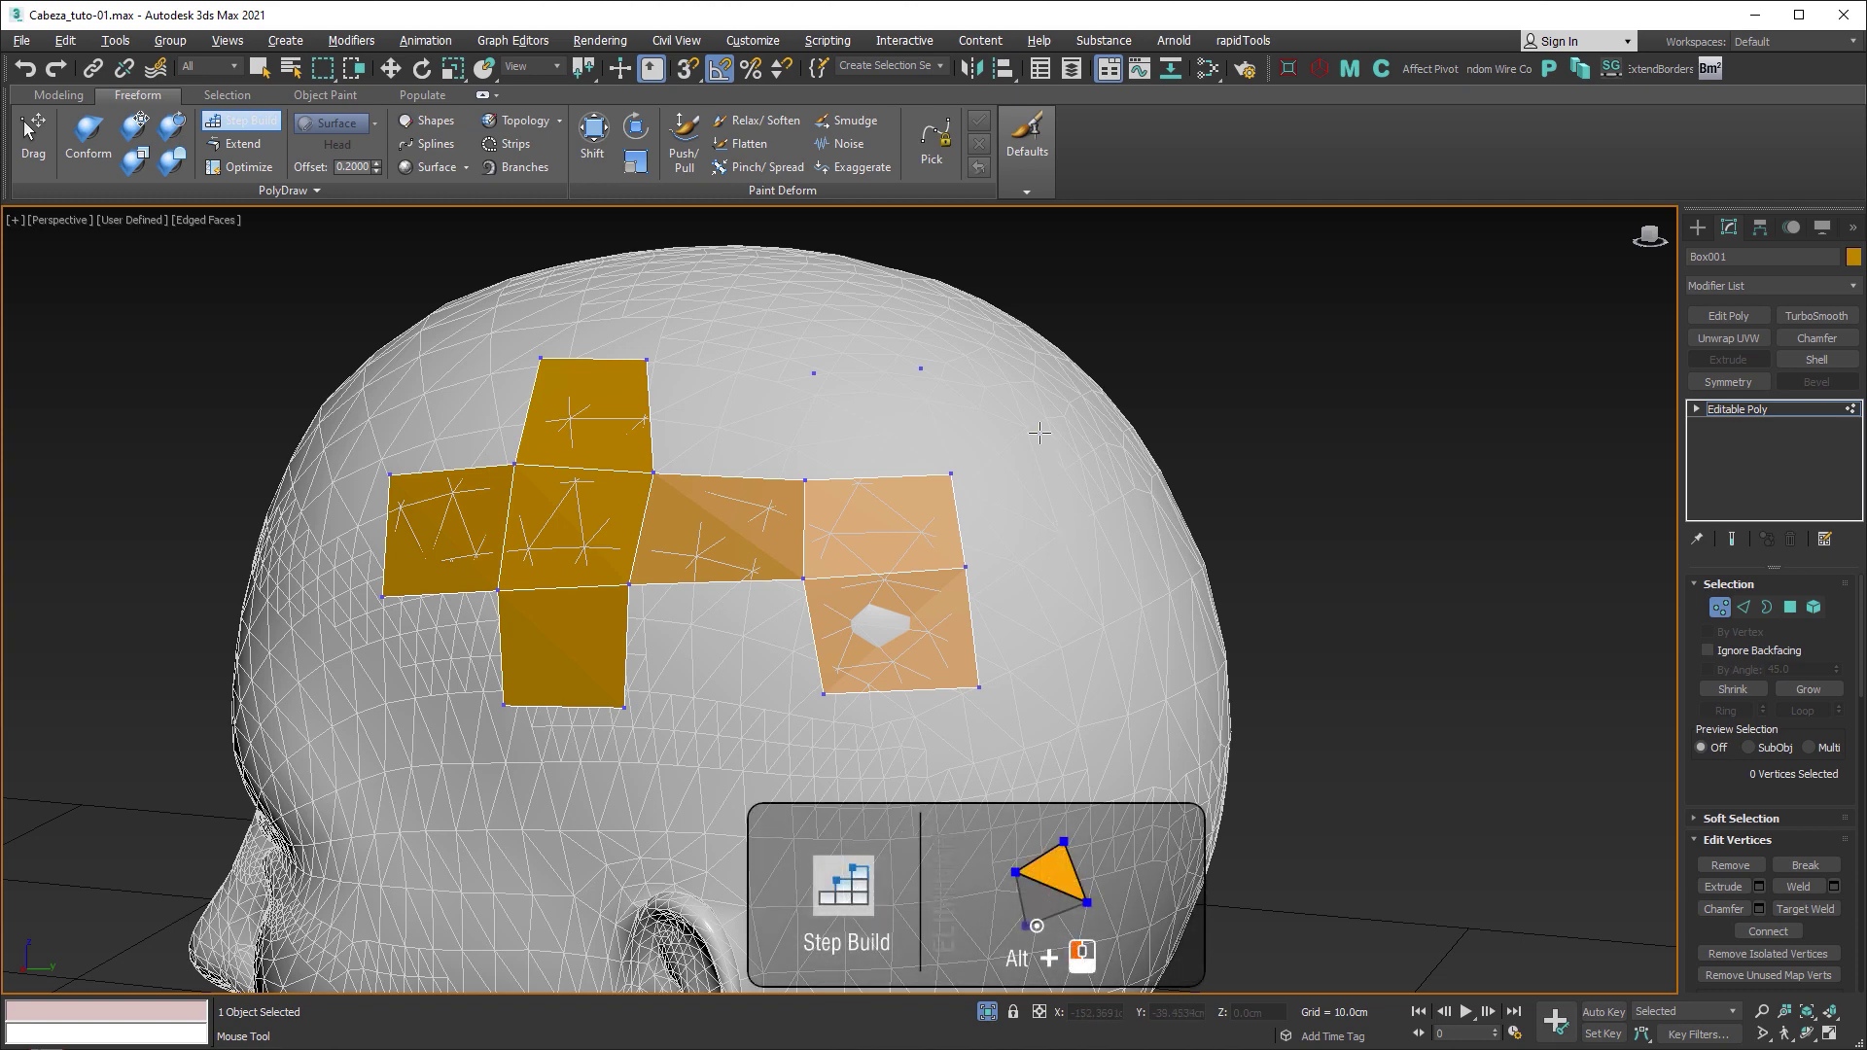
left_click(921, 369, "alt")
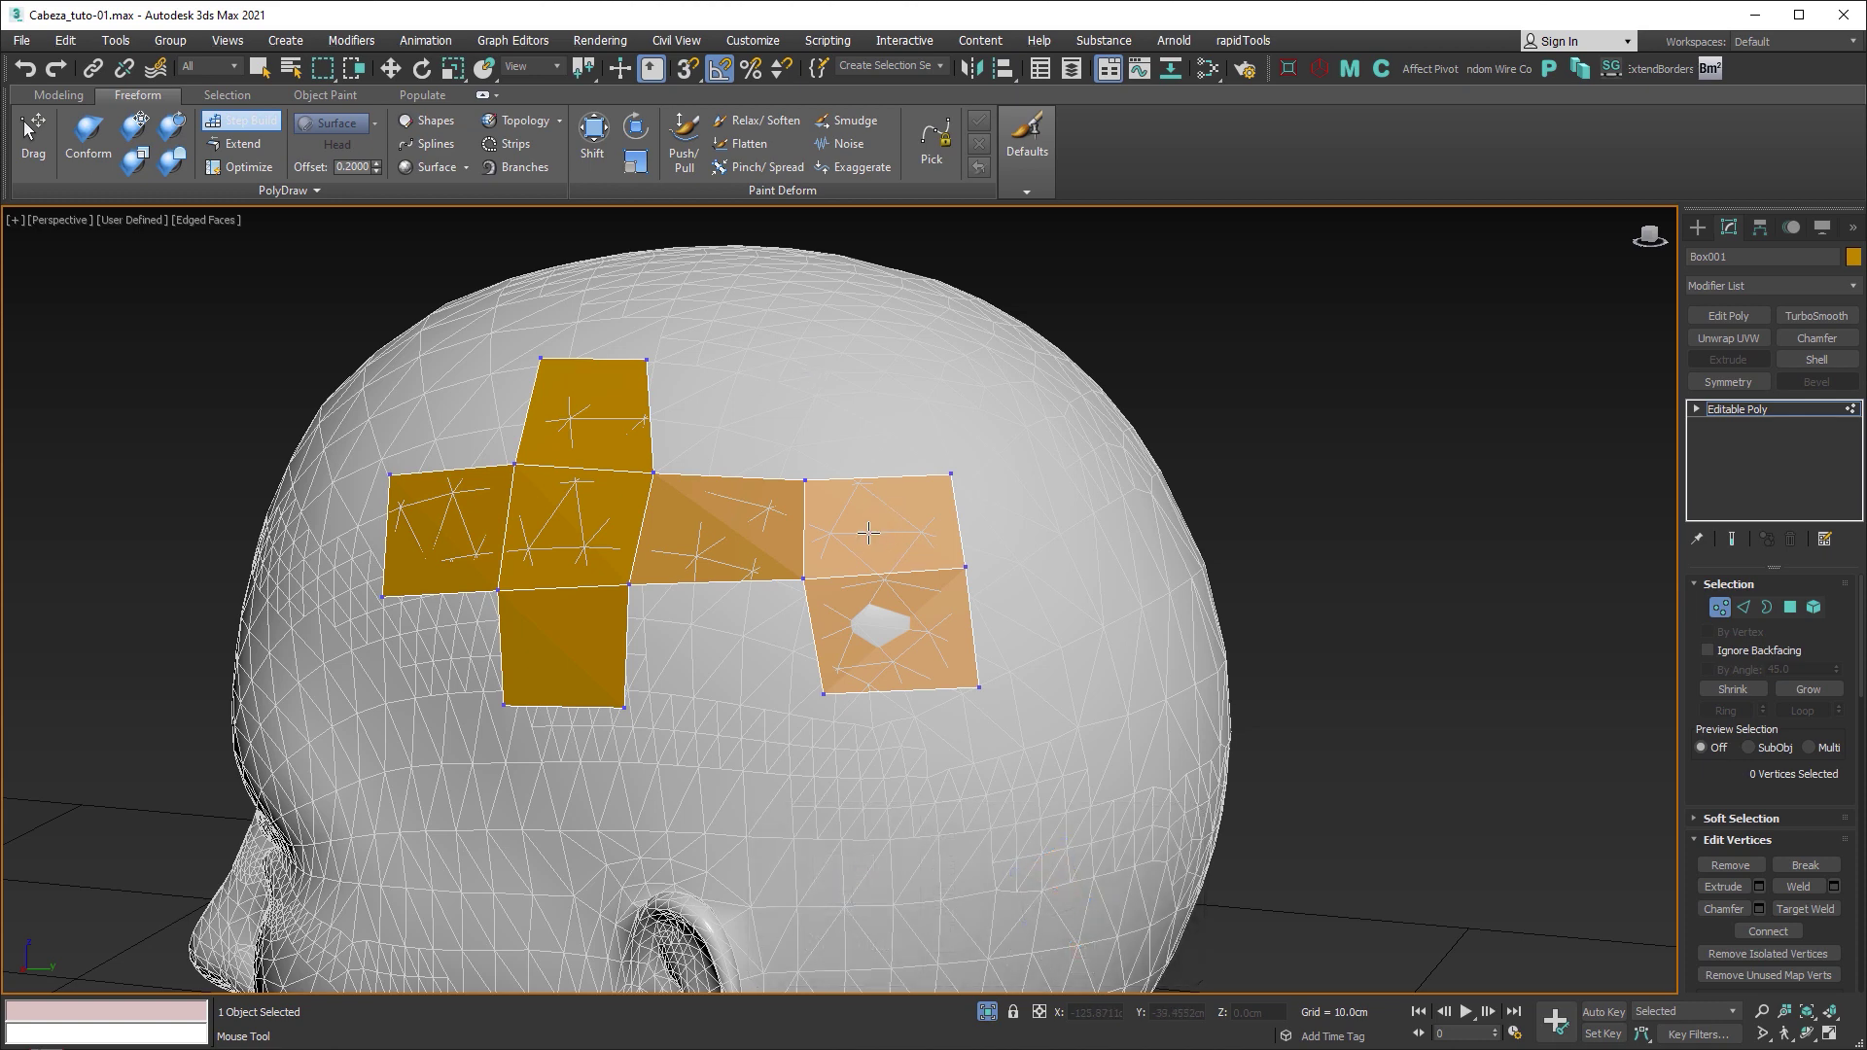
key("ctrl+alt")
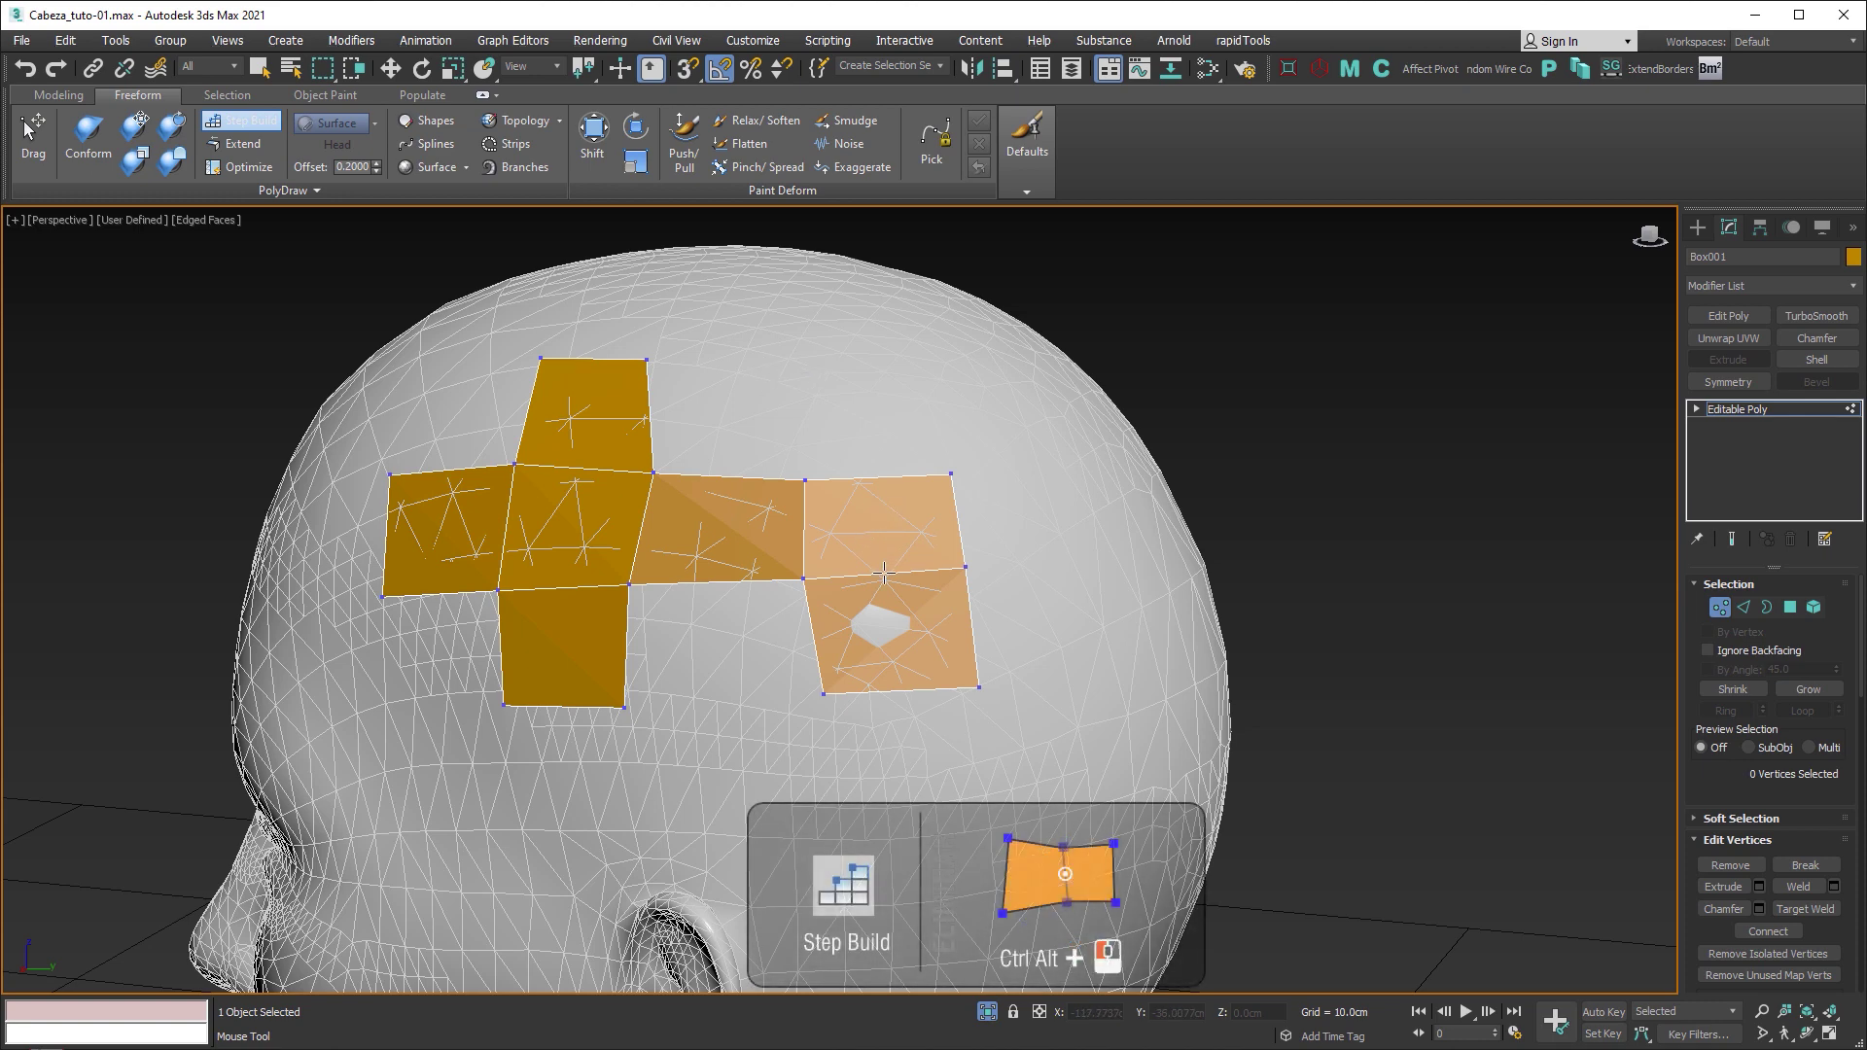
Step: Remove the fourth quad and drag the surrounding vertices inward to close the hole
left_click(801, 530, "ctrl+alt")
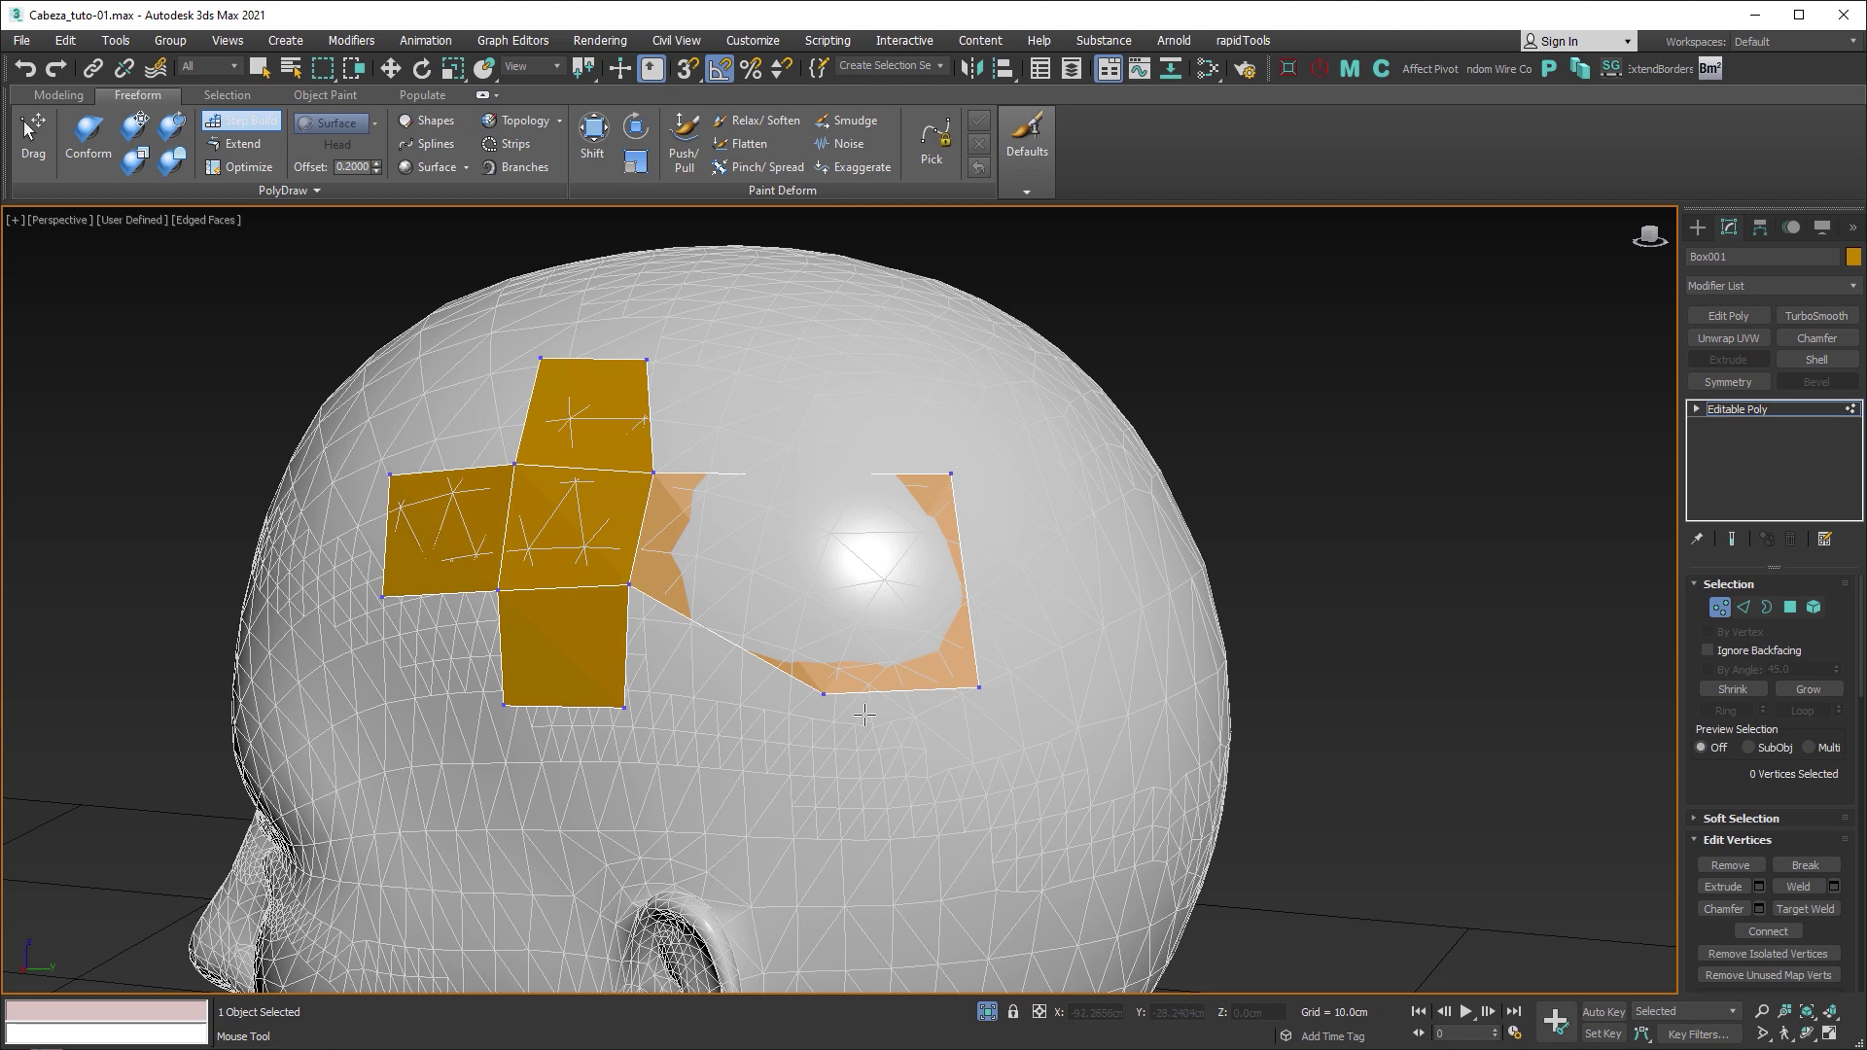
left_click_drag(950, 477, 897, 423, "ctrl+alt+shift")
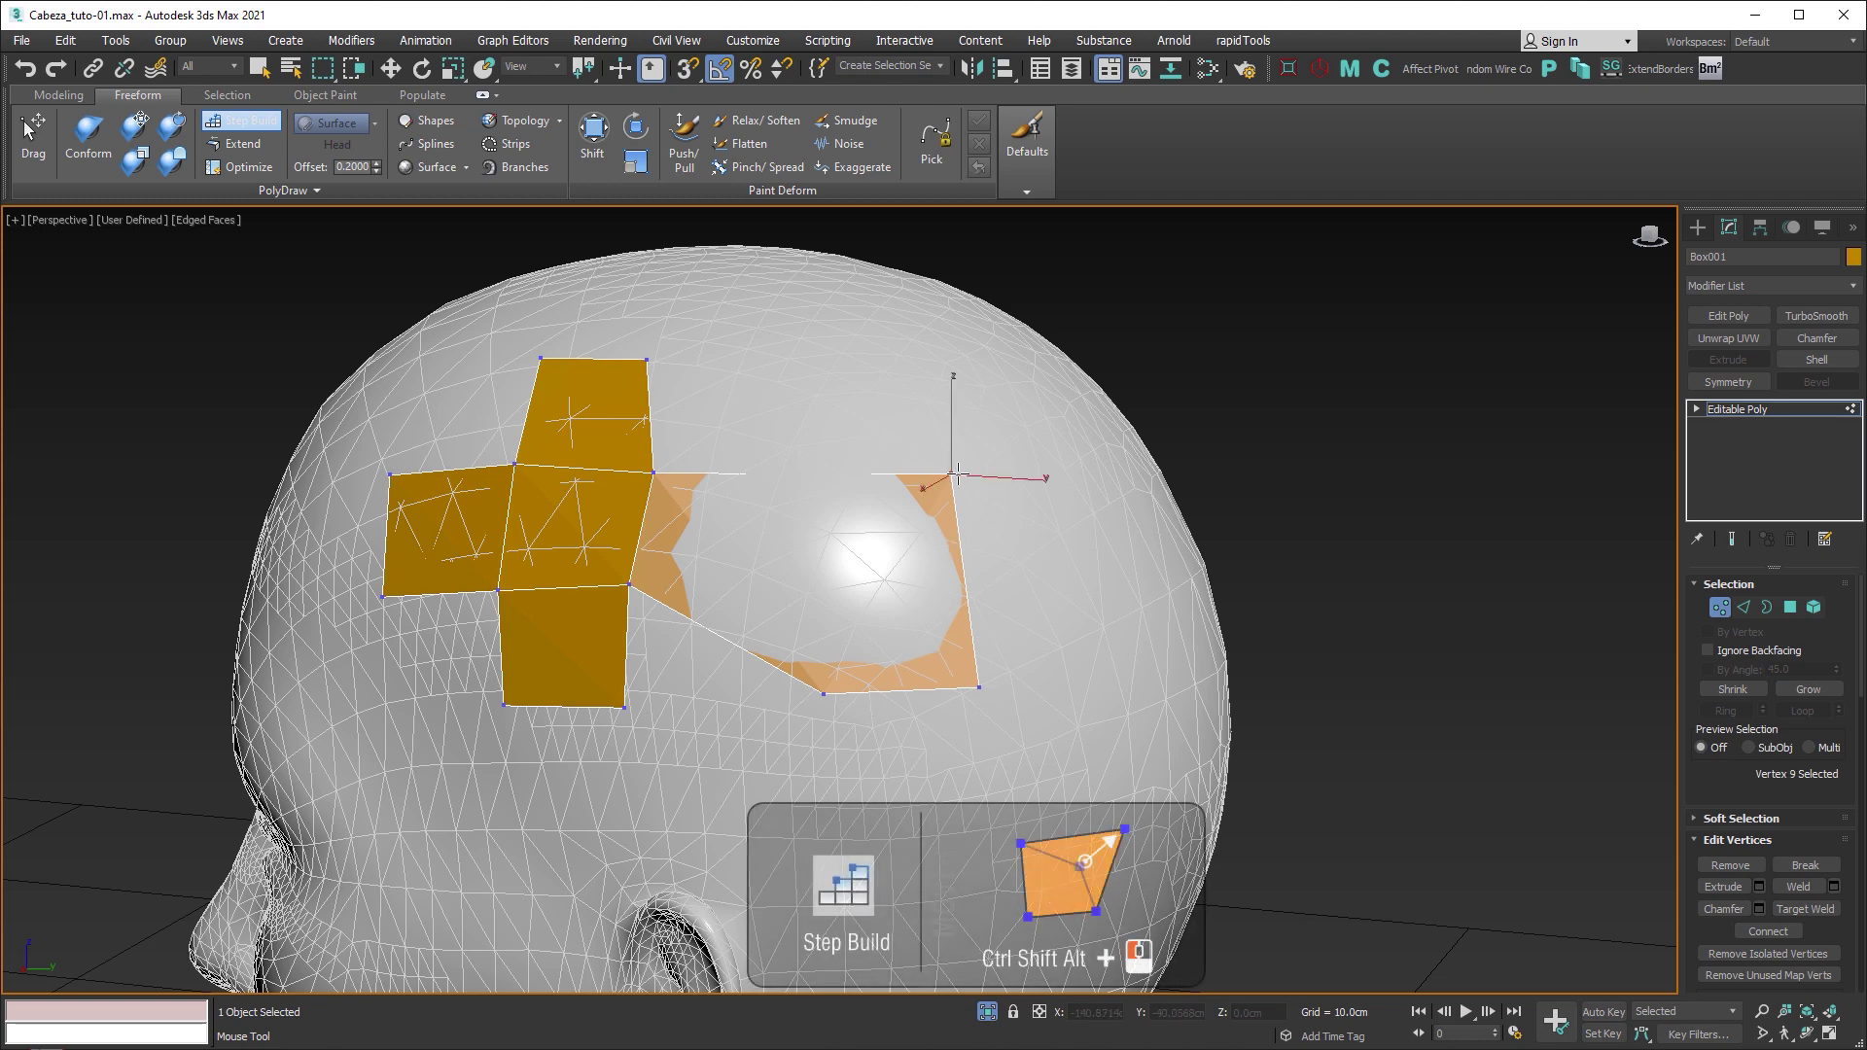
left_click_drag(824, 693, 785, 636, "ctrl+alt+shift")
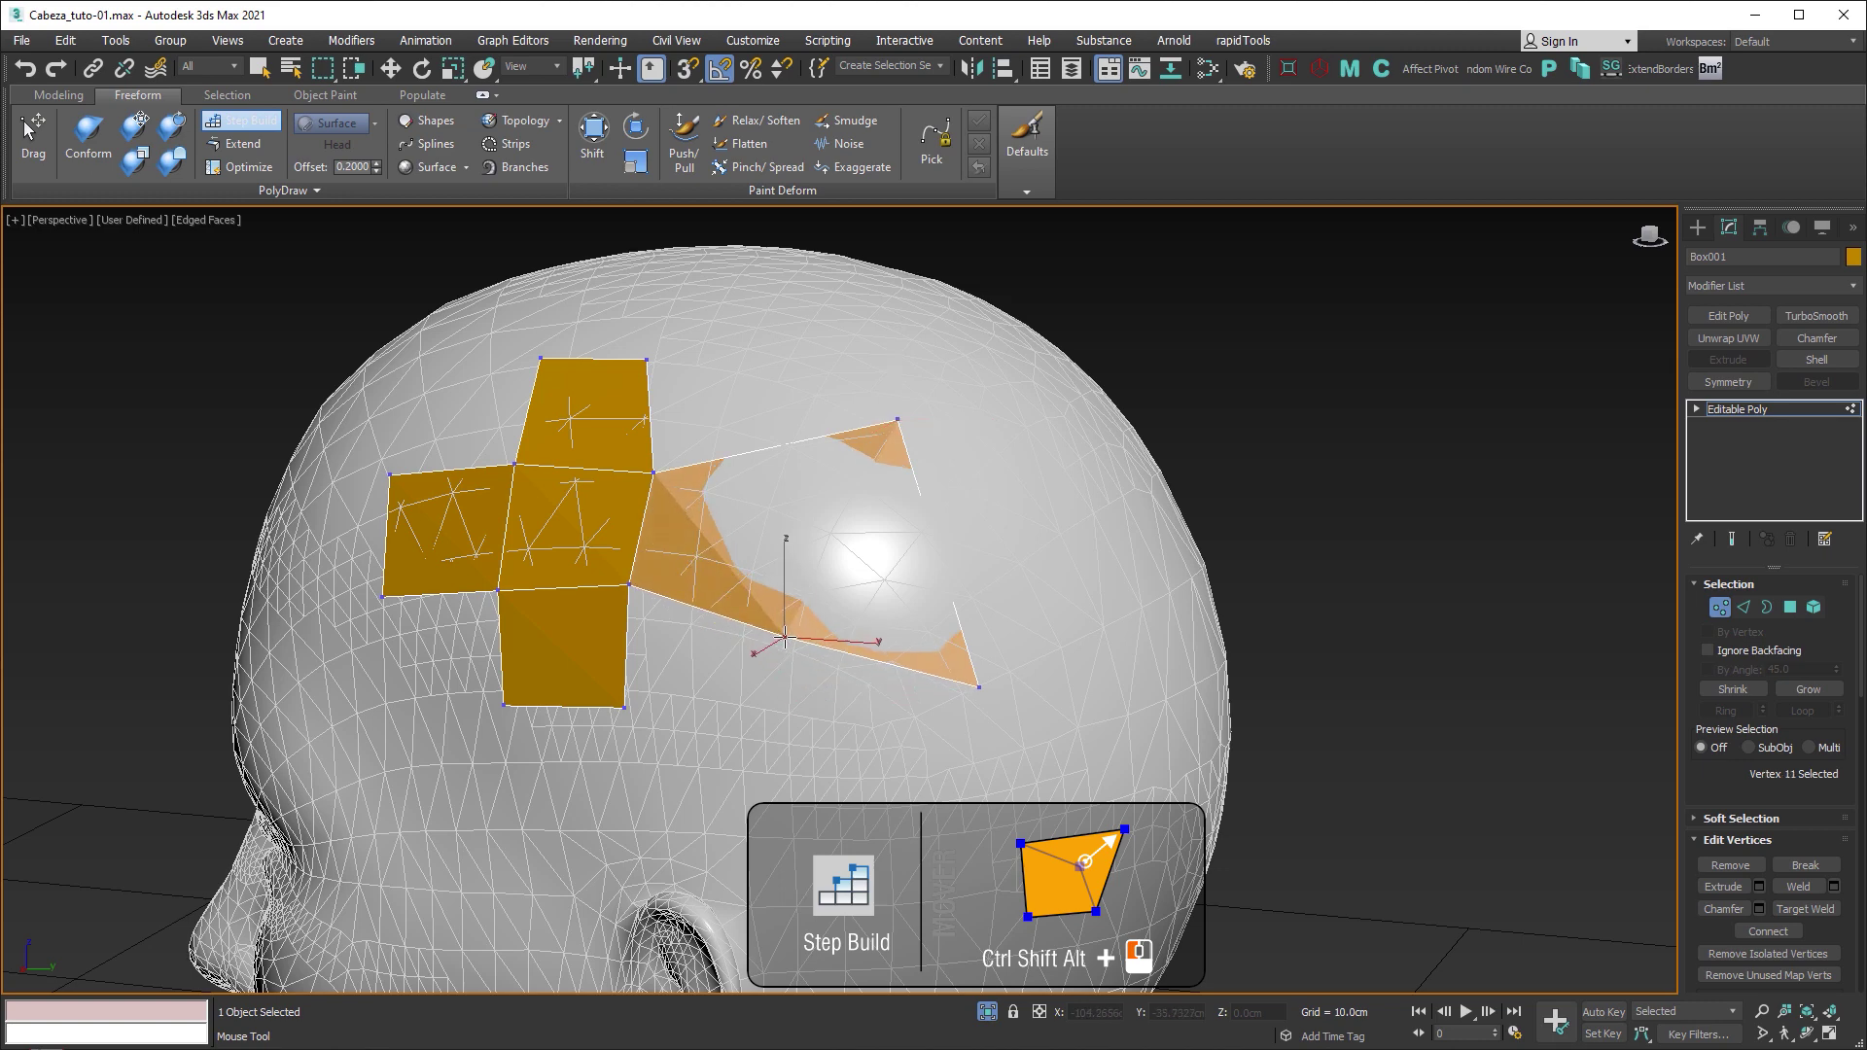
left_click_drag(978, 687, 922, 574, "ctrl+alt+shift")
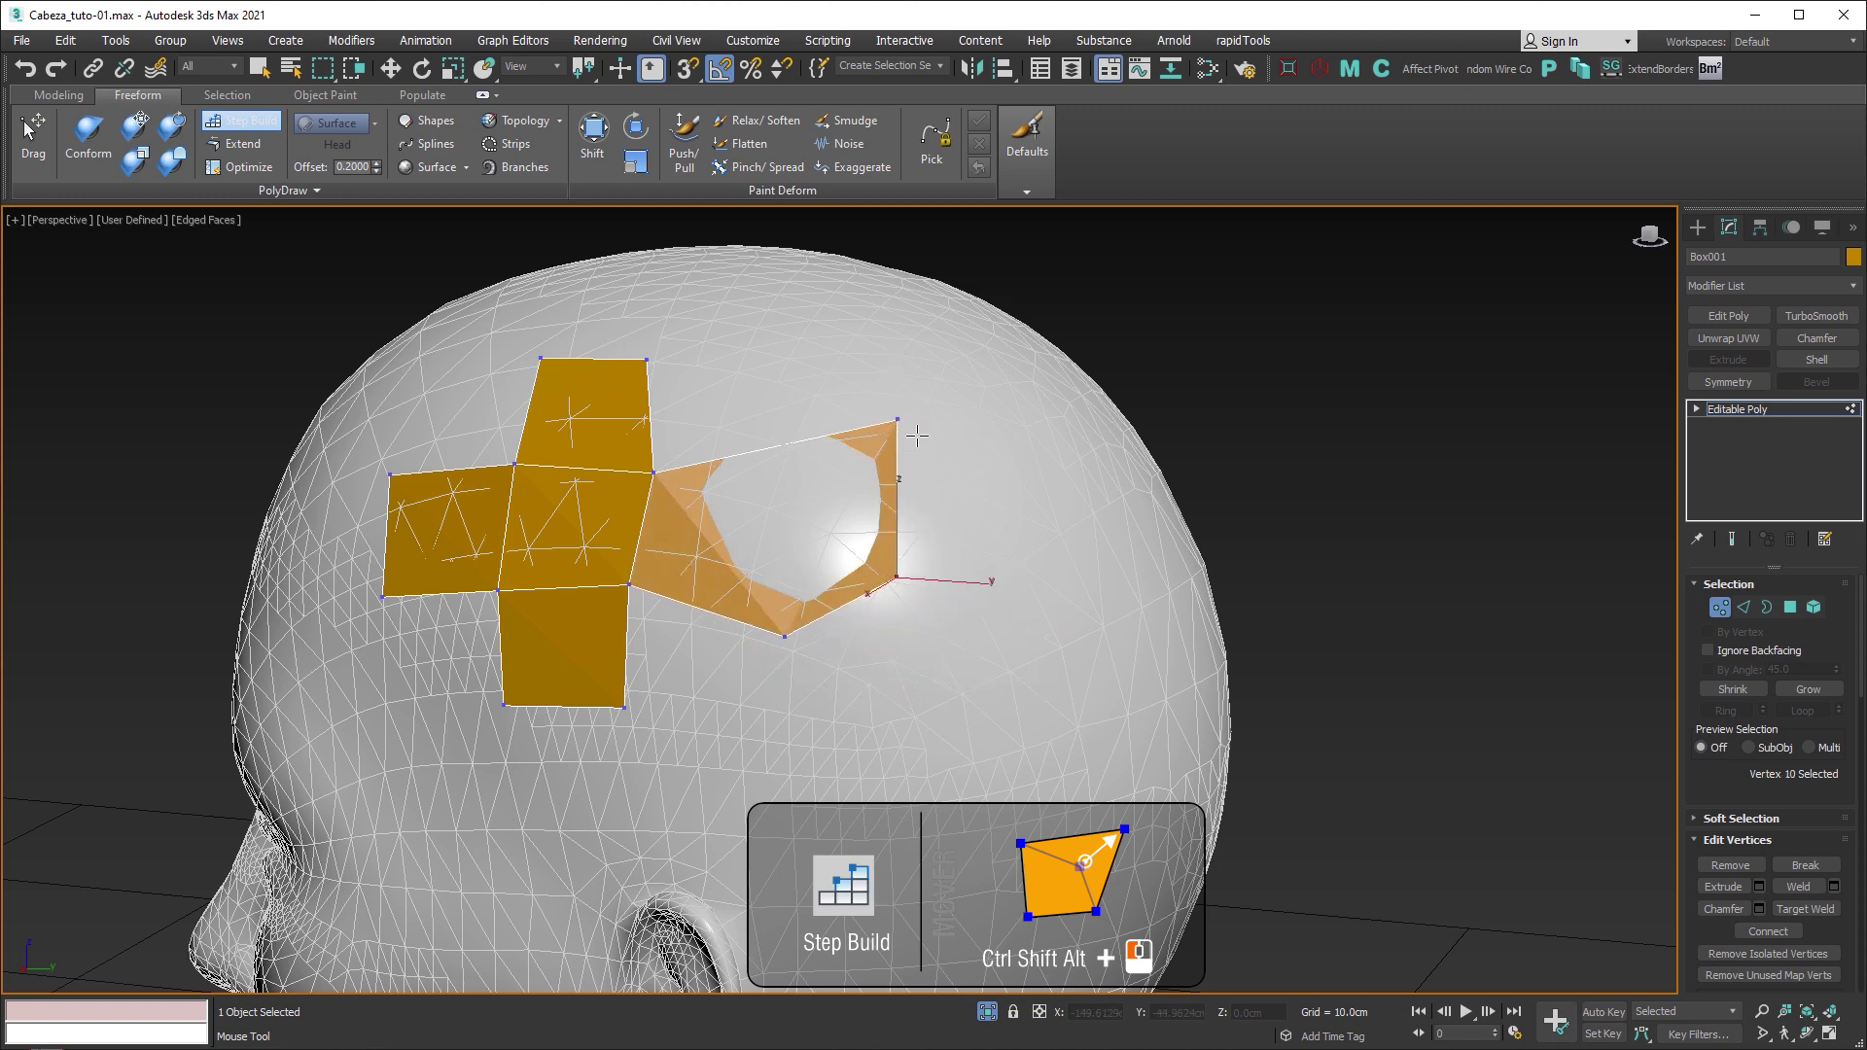
left_click_drag(897, 421, 779, 467, "ctrl+alt+shift")
left_click_drag(785, 636, 728, 623, "ctrl+alt+shift")
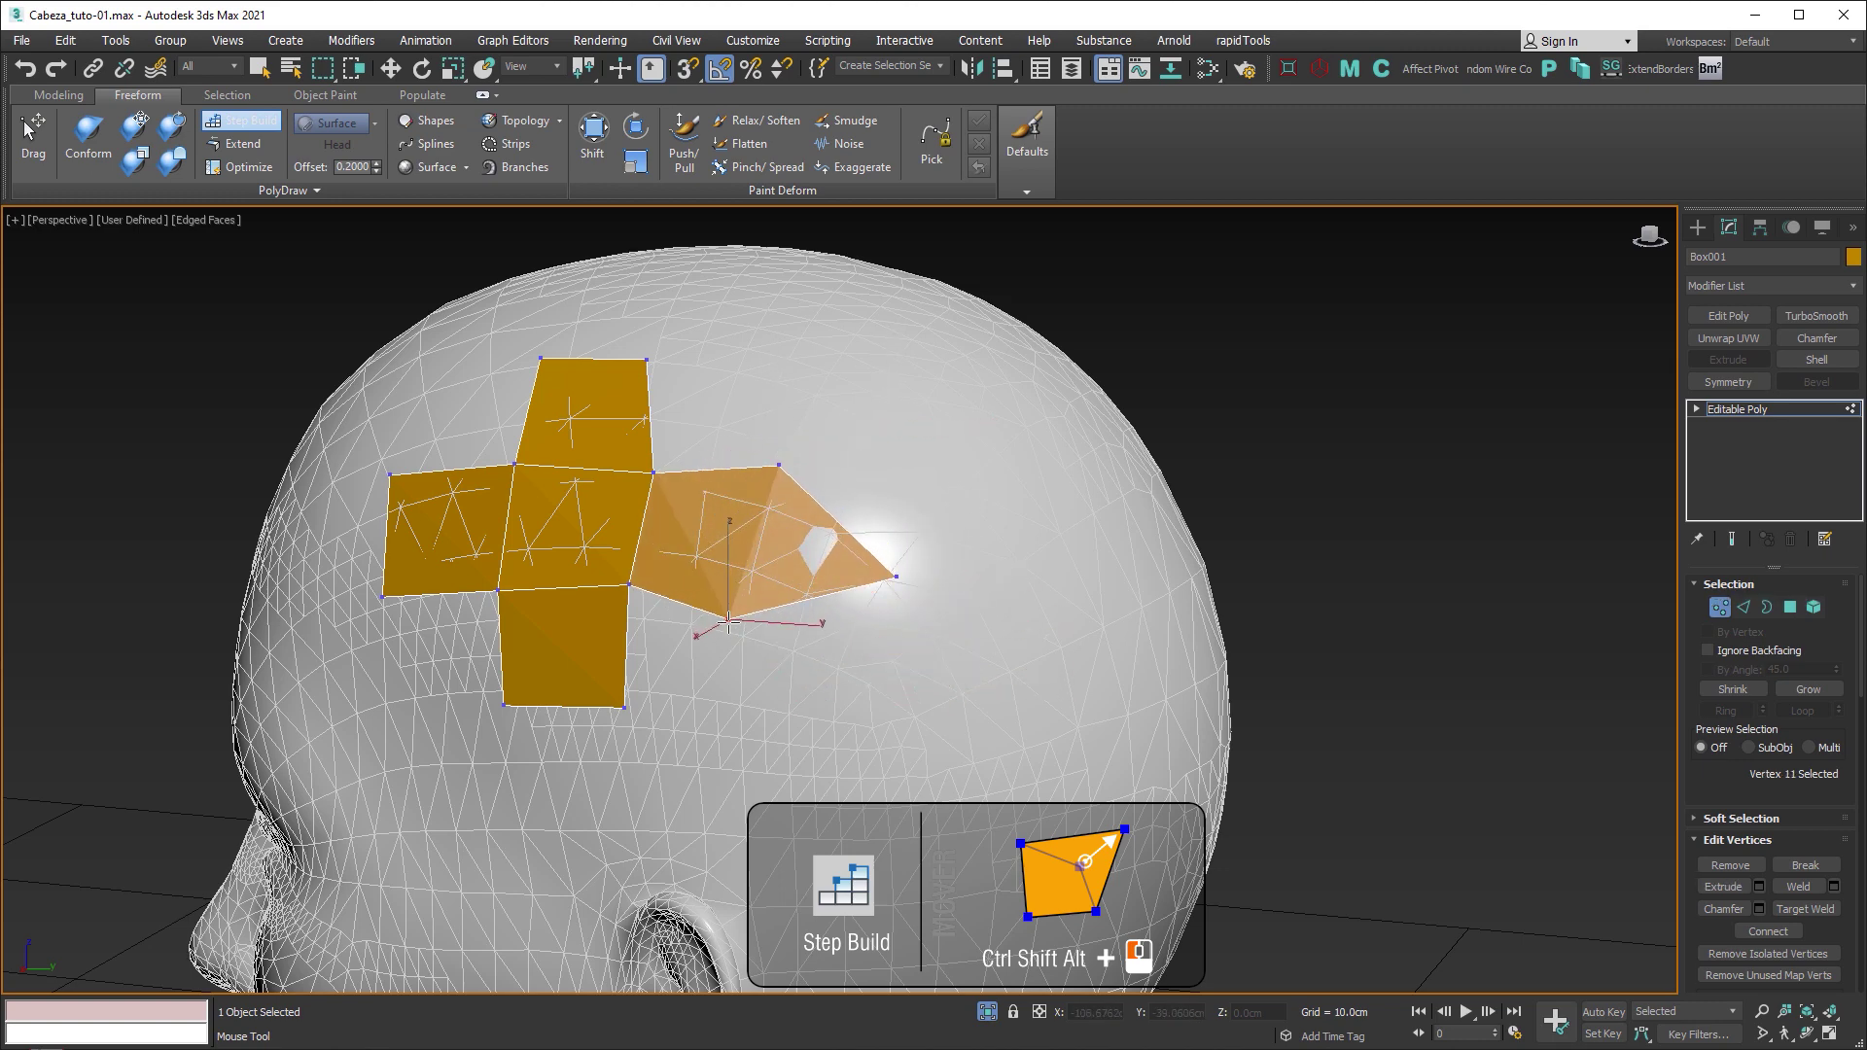
left_click_drag(895, 576, 851, 554, "ctrl+alt+shift")
Step: Spread the top quad's two upper corners outward and clear the selection
left_click_drag(646, 359, 662, 375, "ctrl+alt+shift")
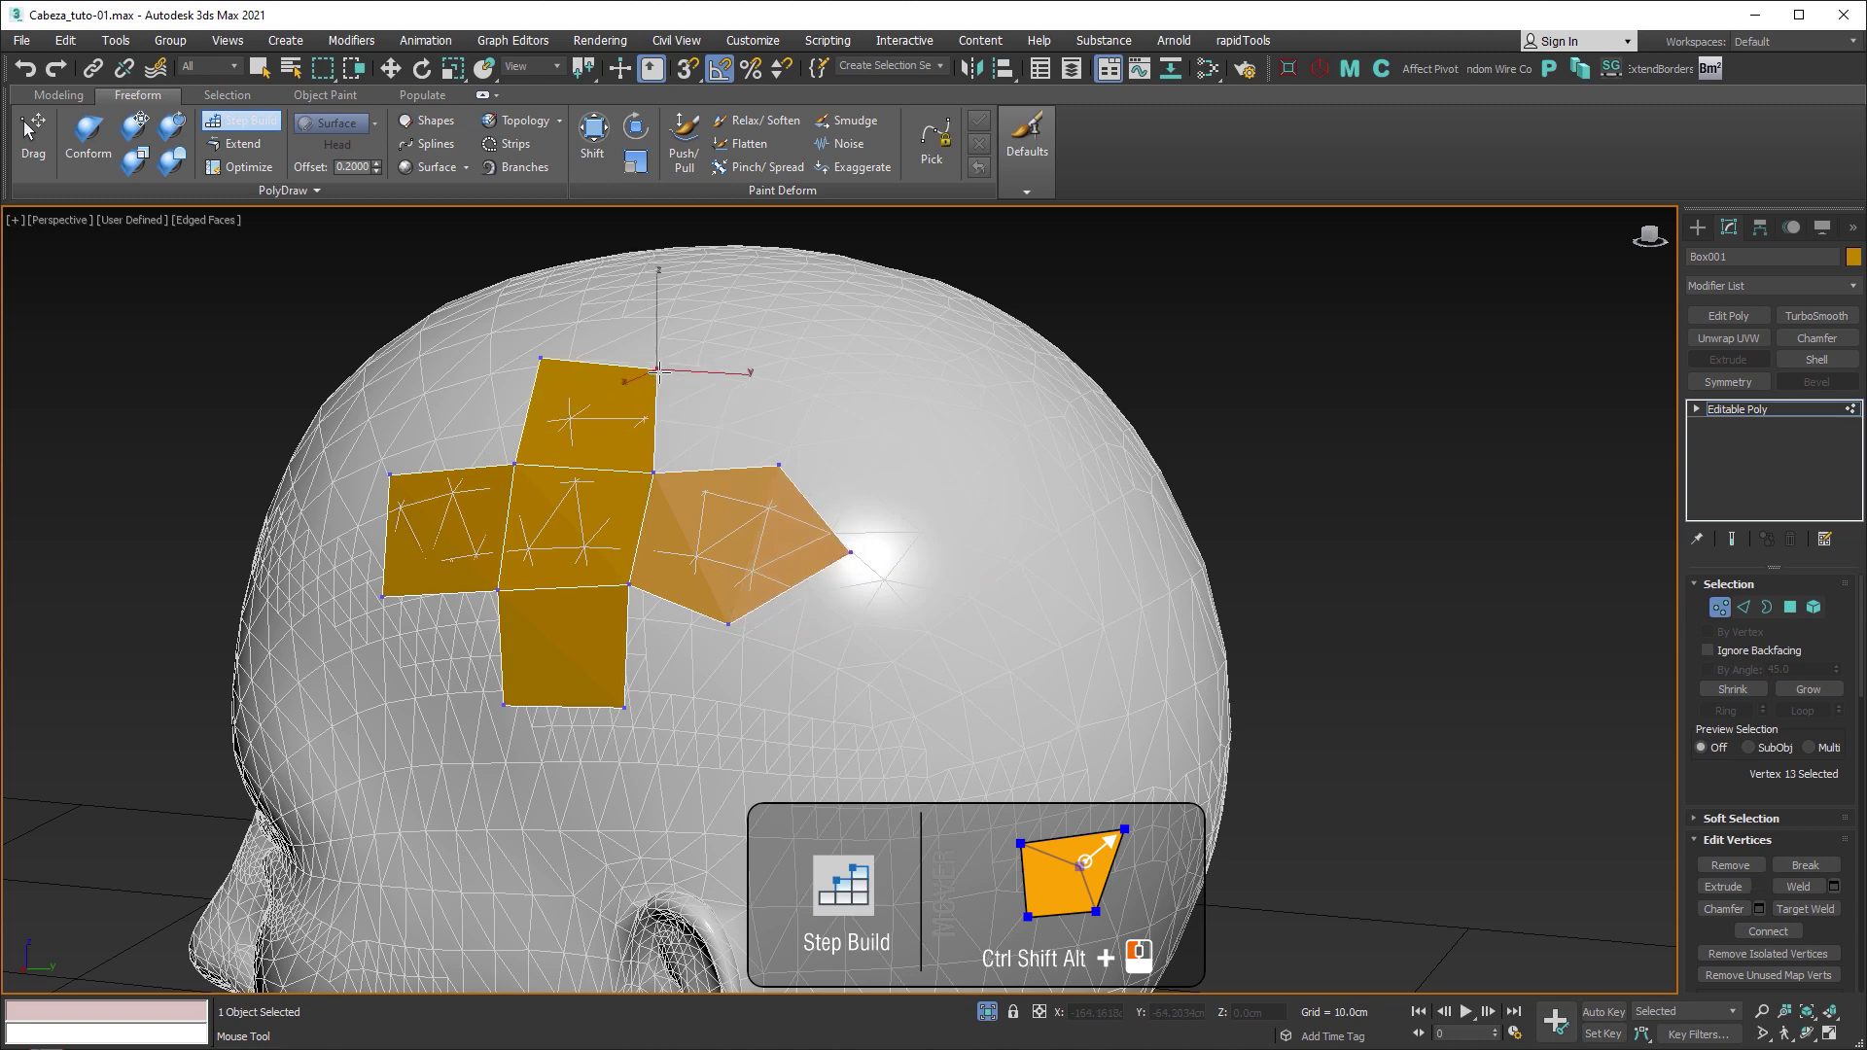
left_click_drag(541, 358, 529, 375, "ctrl+alt+shift")
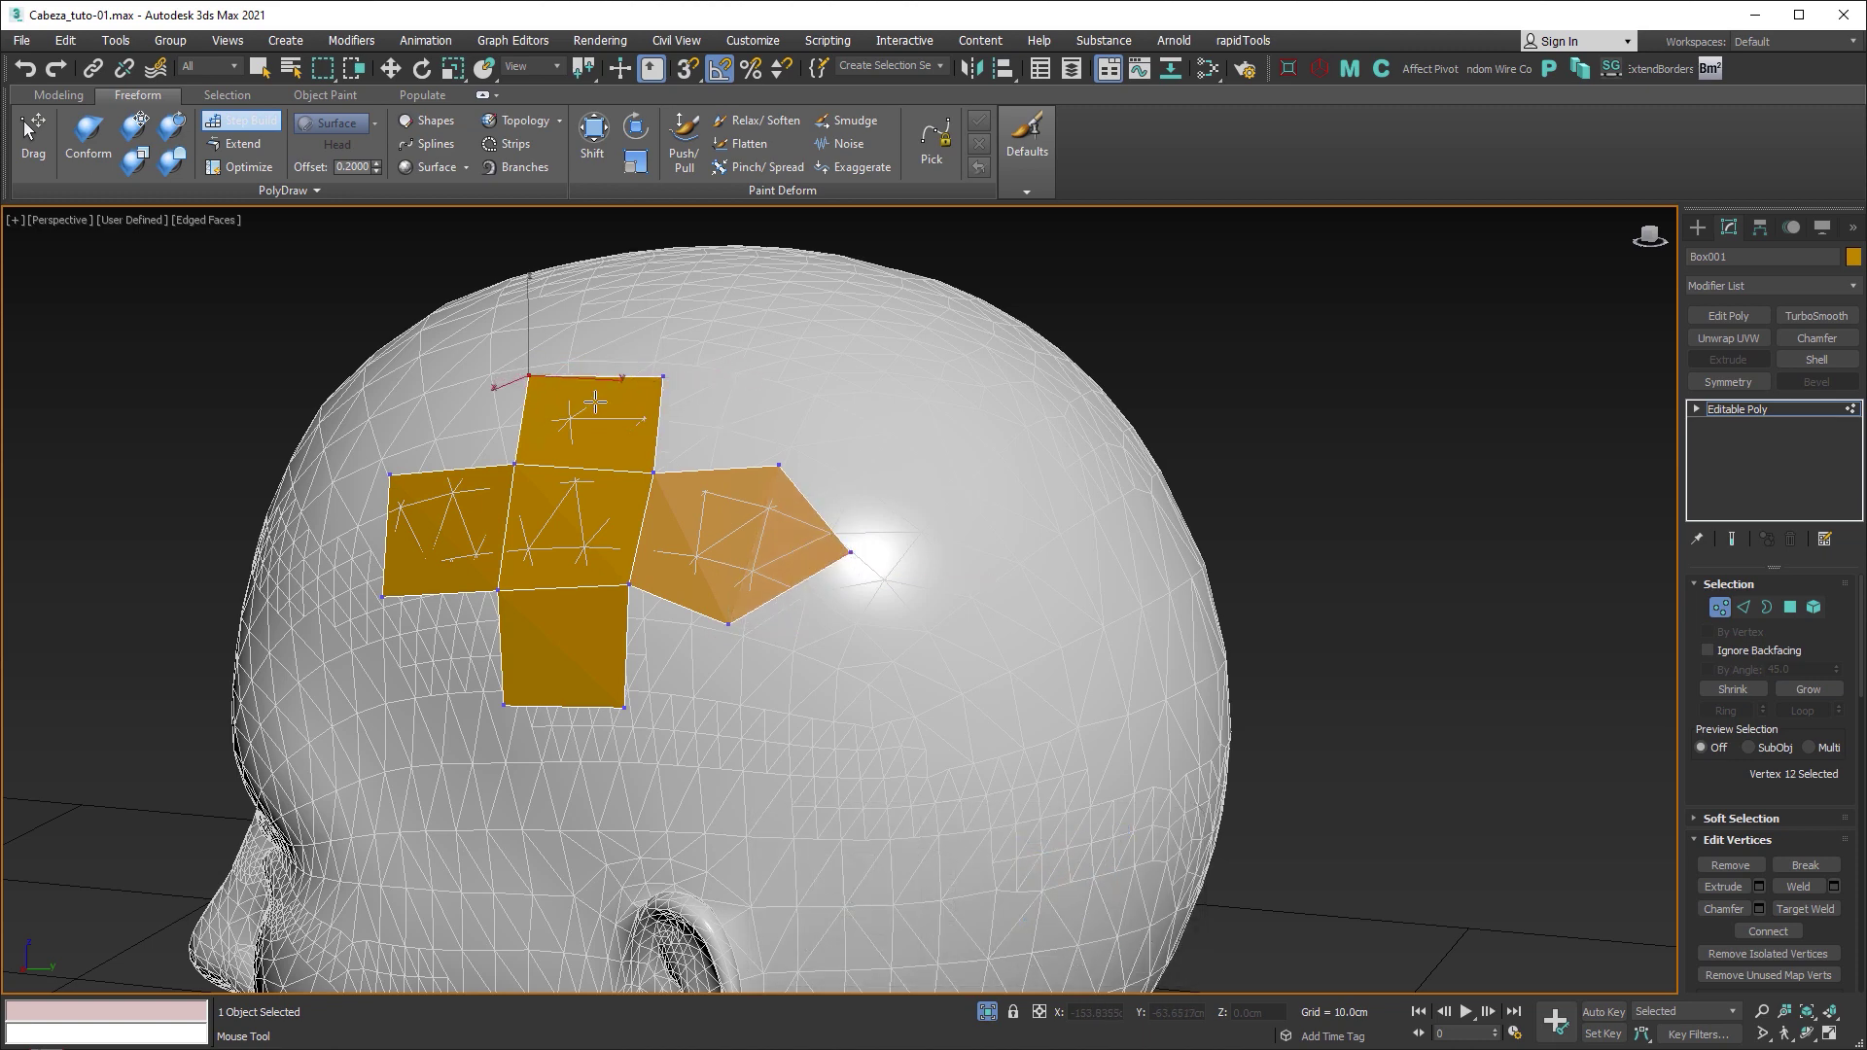
key("ctrl+d")
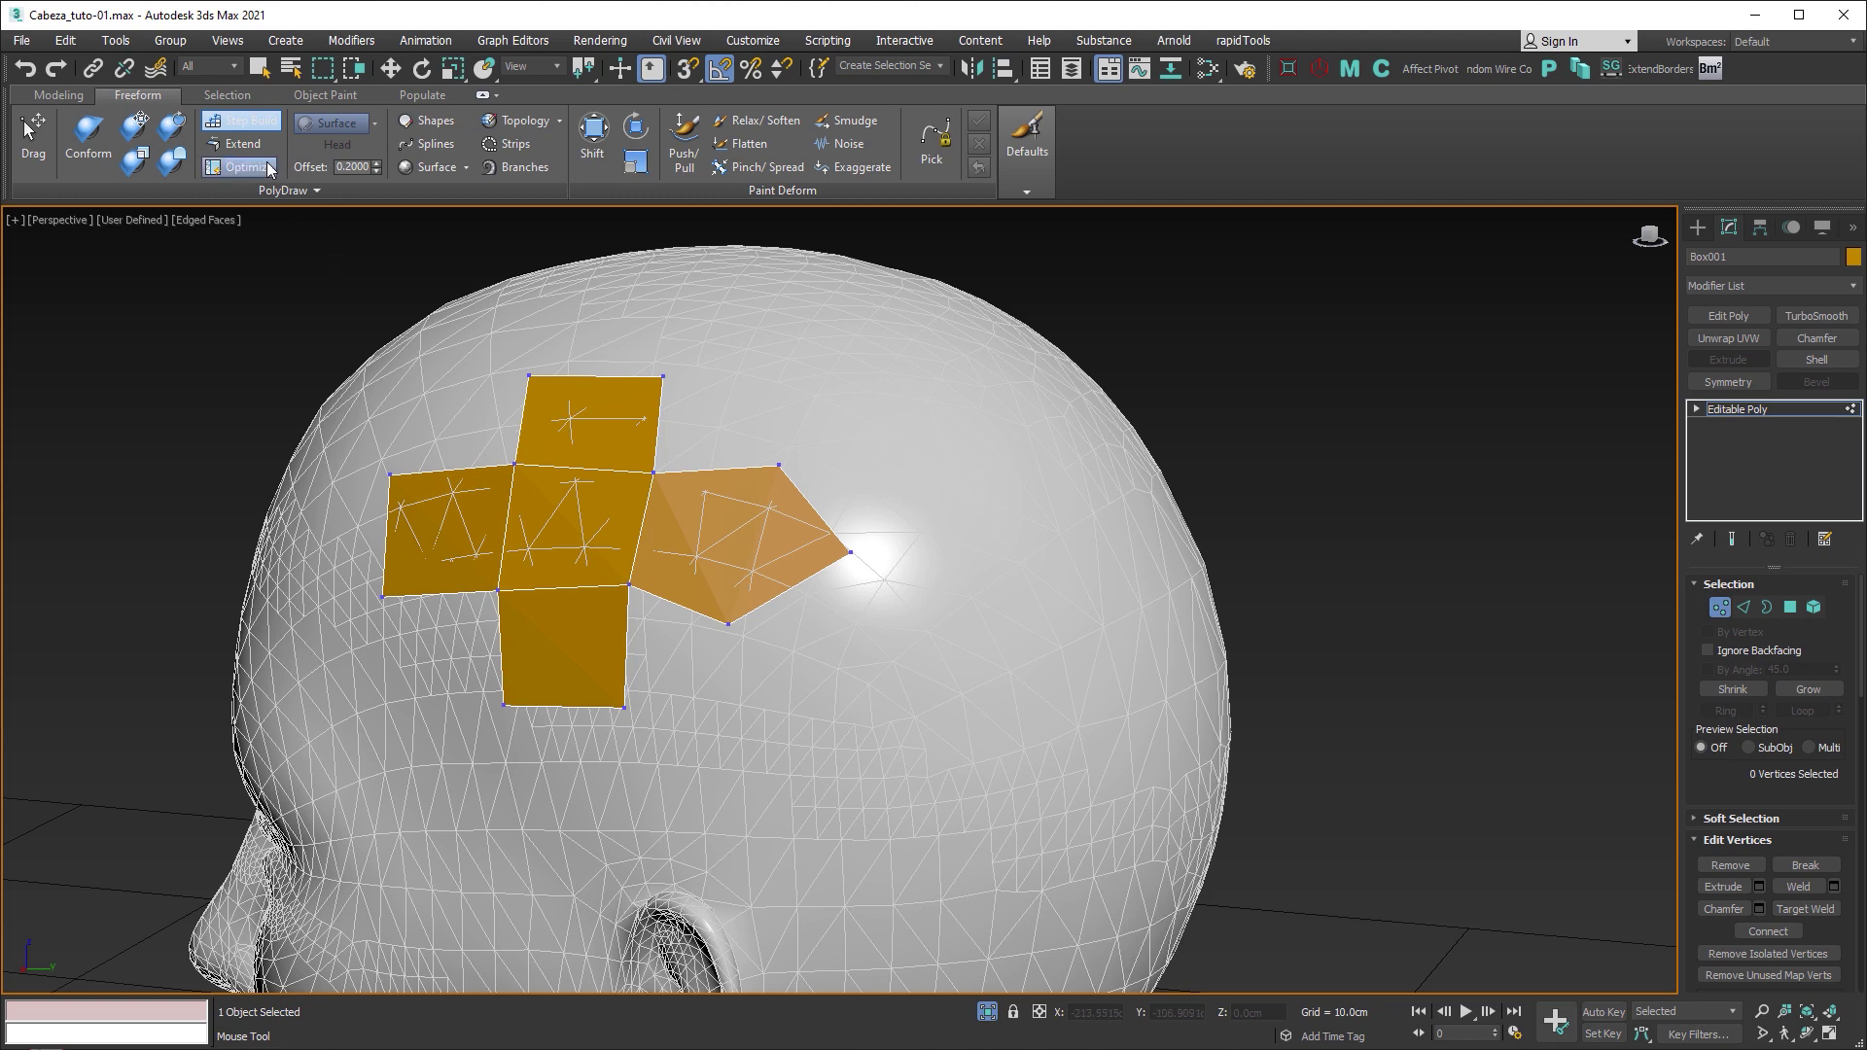
Step: Extend four open edges into quads filling the patch corners and one up-right from the pentagon
left_click(231, 142)
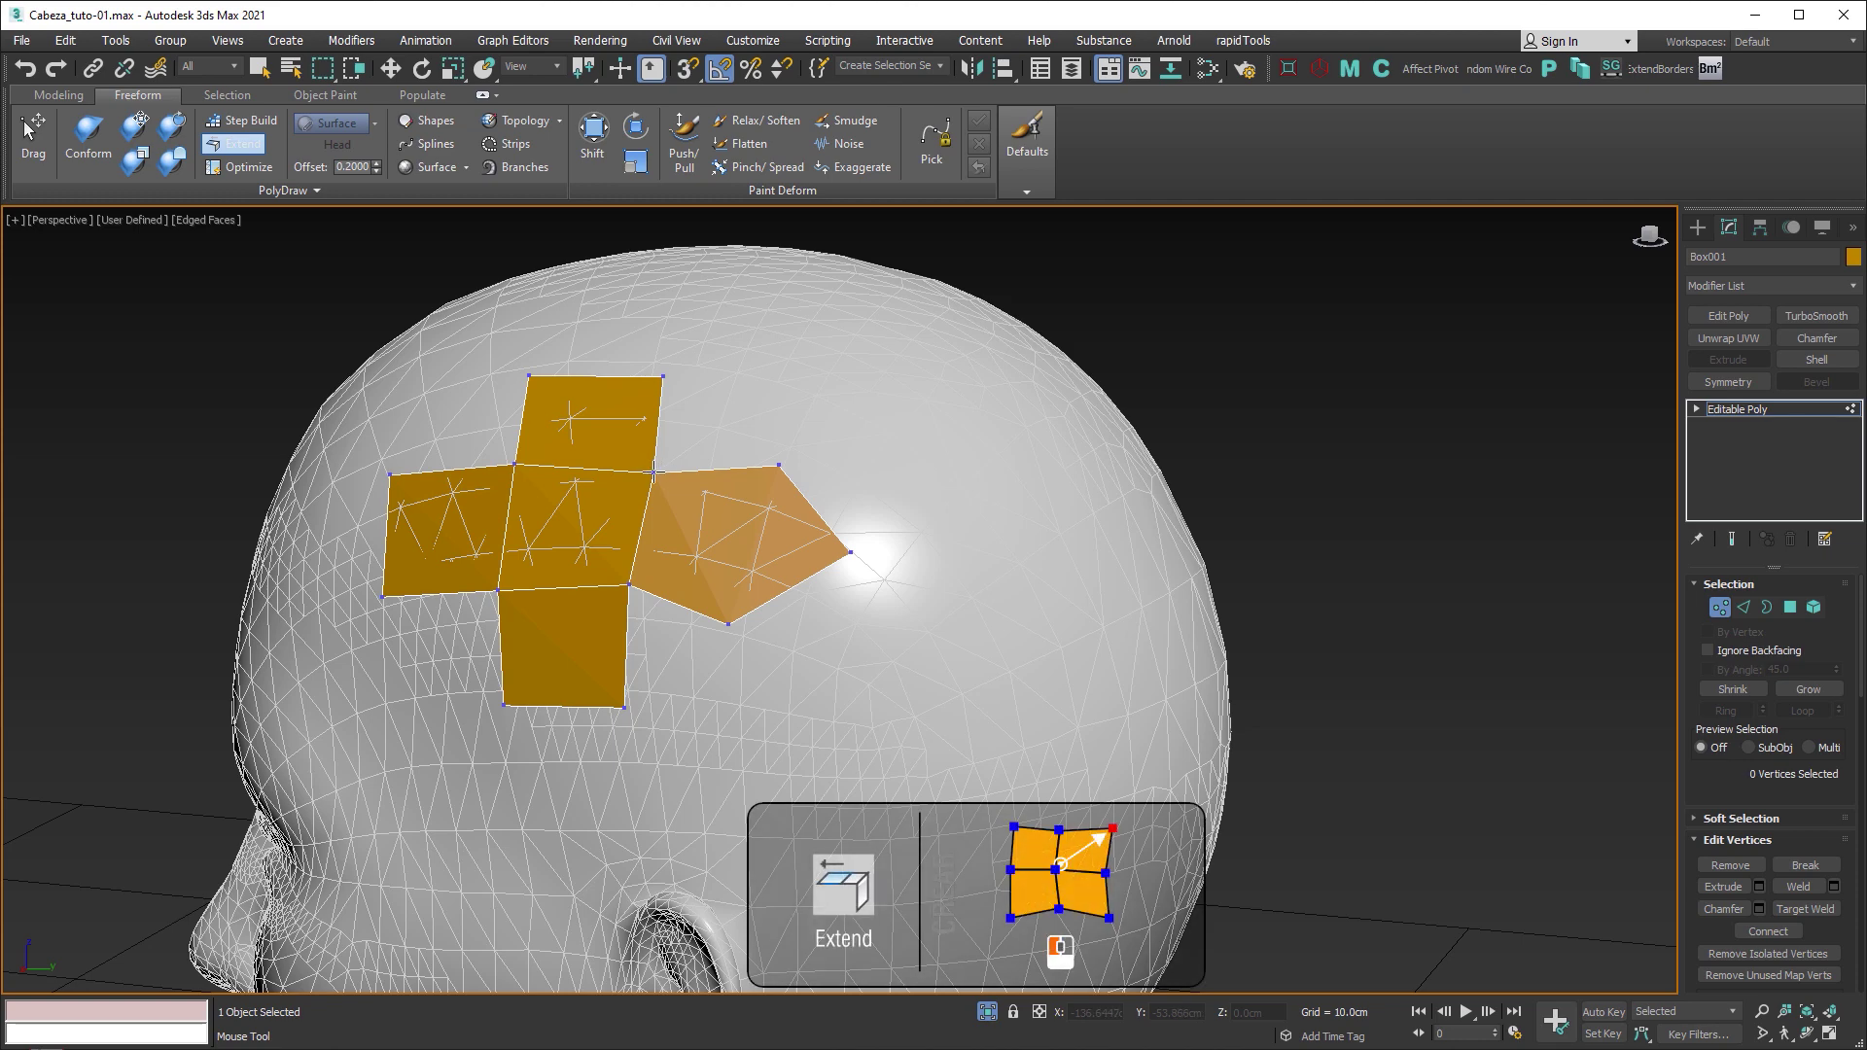
left_click_drag(654, 474, 768, 368, "shift")
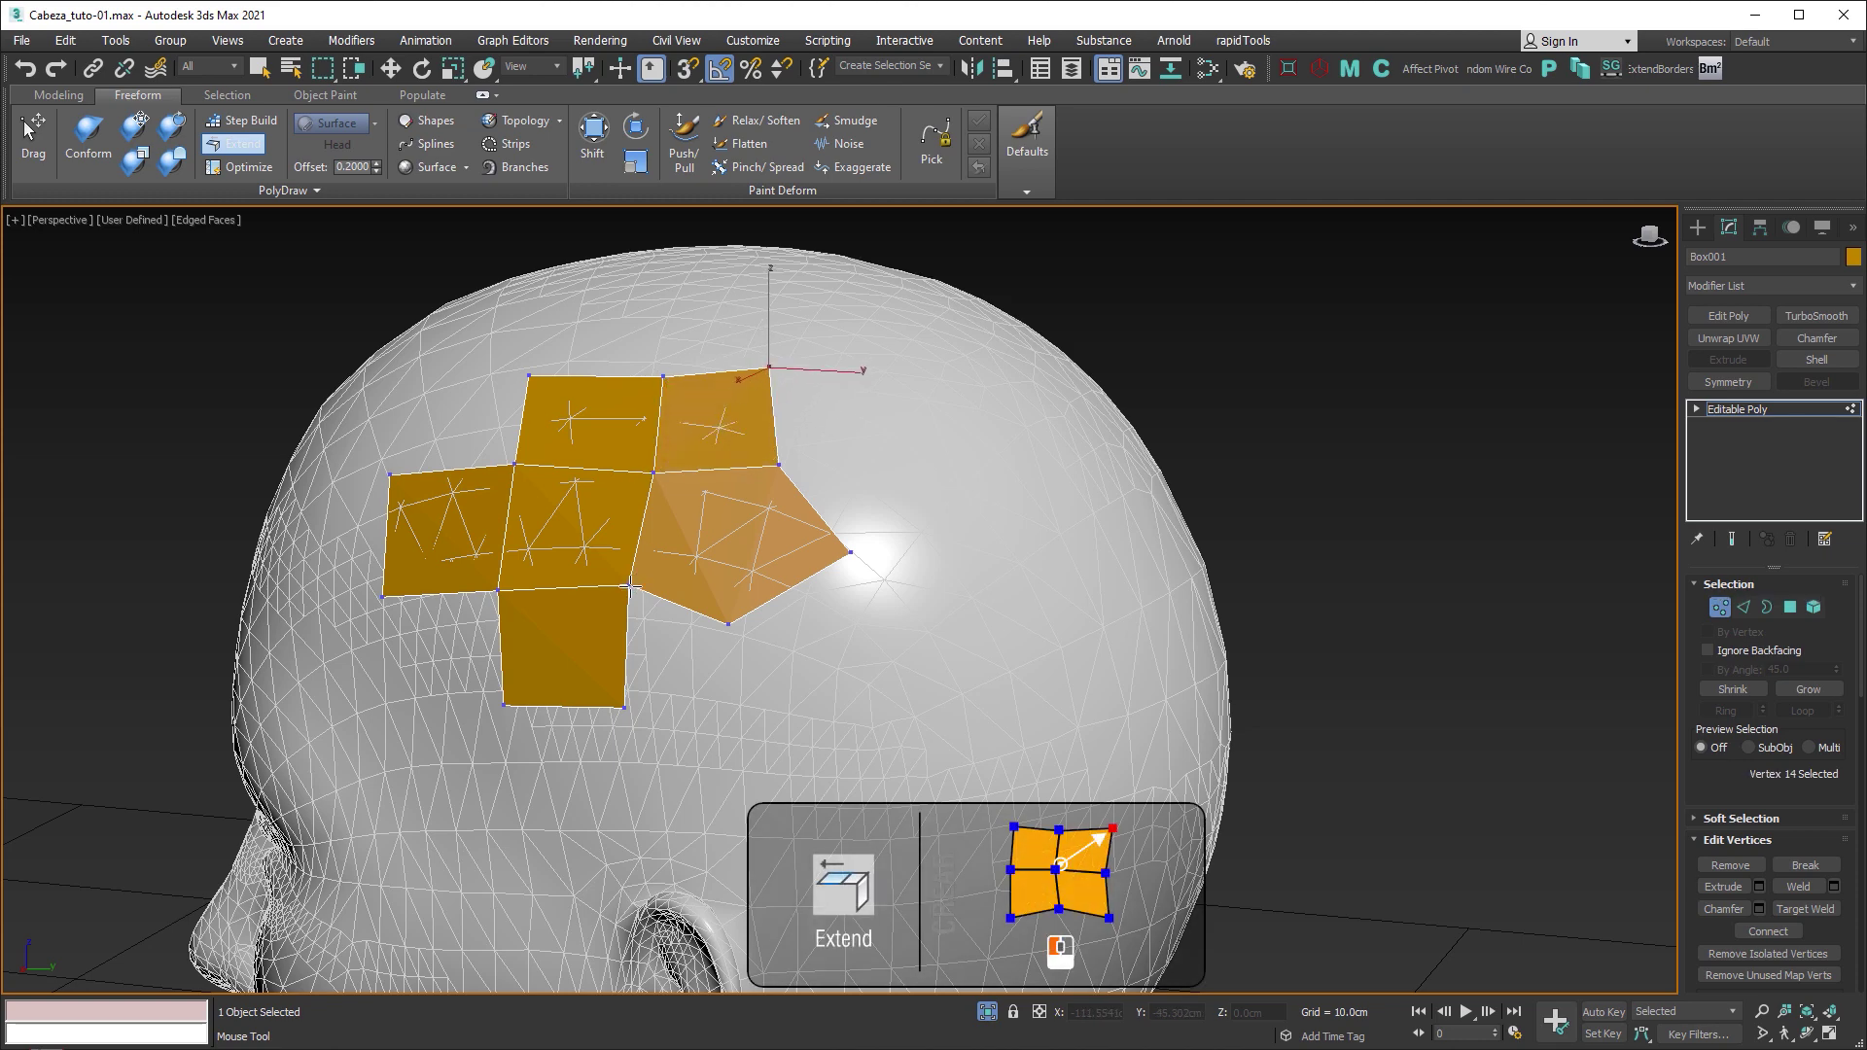
left_click_drag(630, 585, 717, 712, "shift")
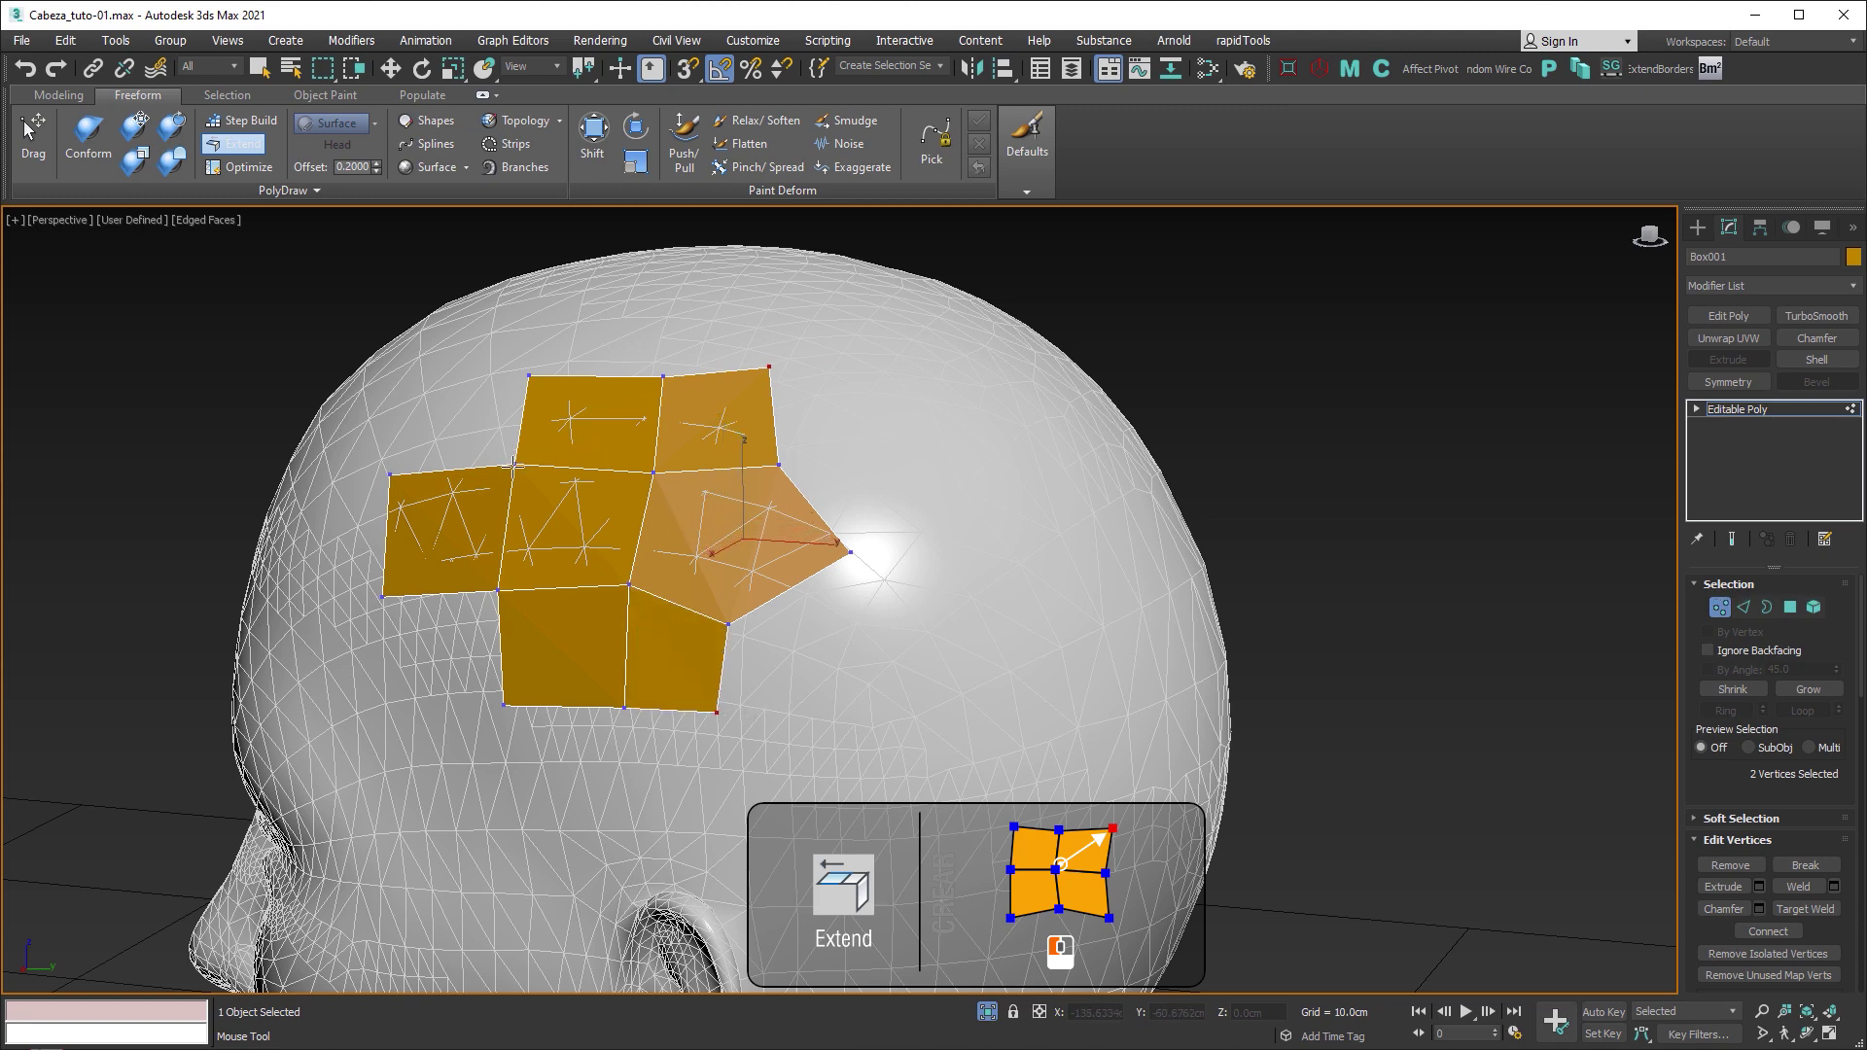
left_click_drag(514, 467, 407, 392, "shift")
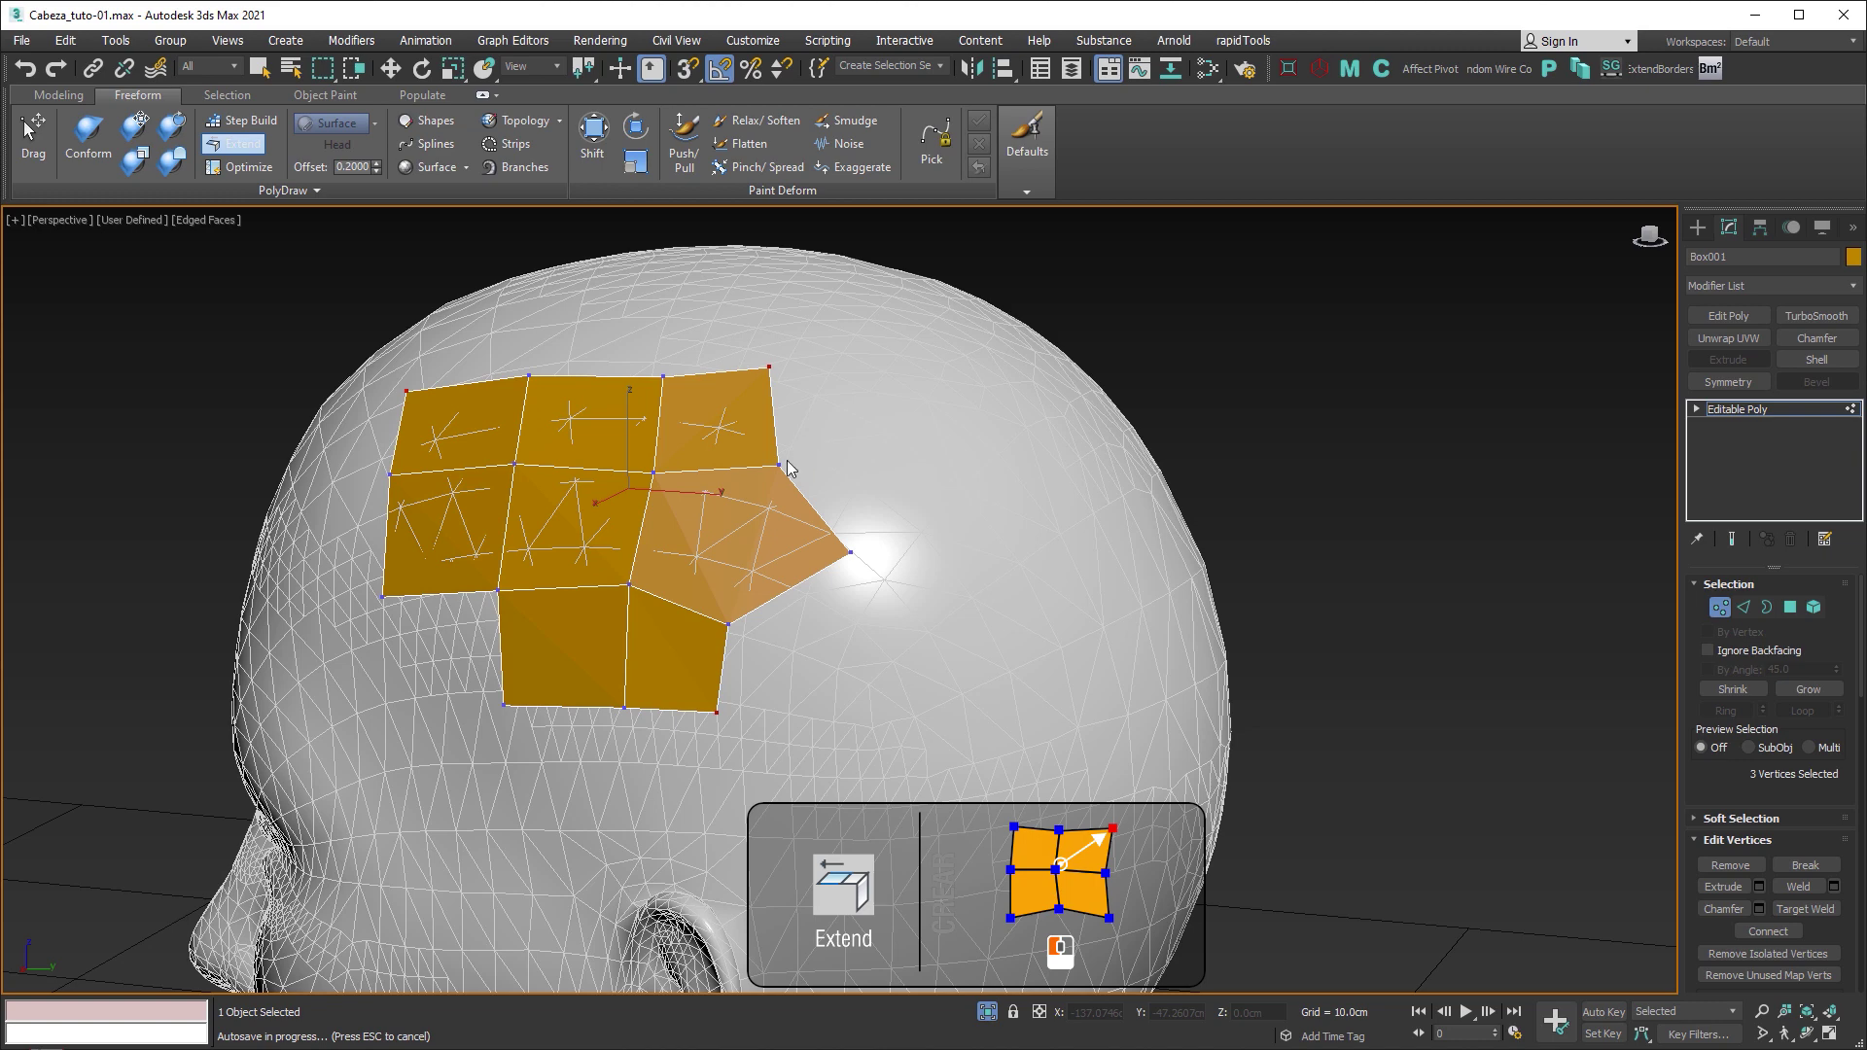
left_click_drag(780, 464, 902, 382, "shift")
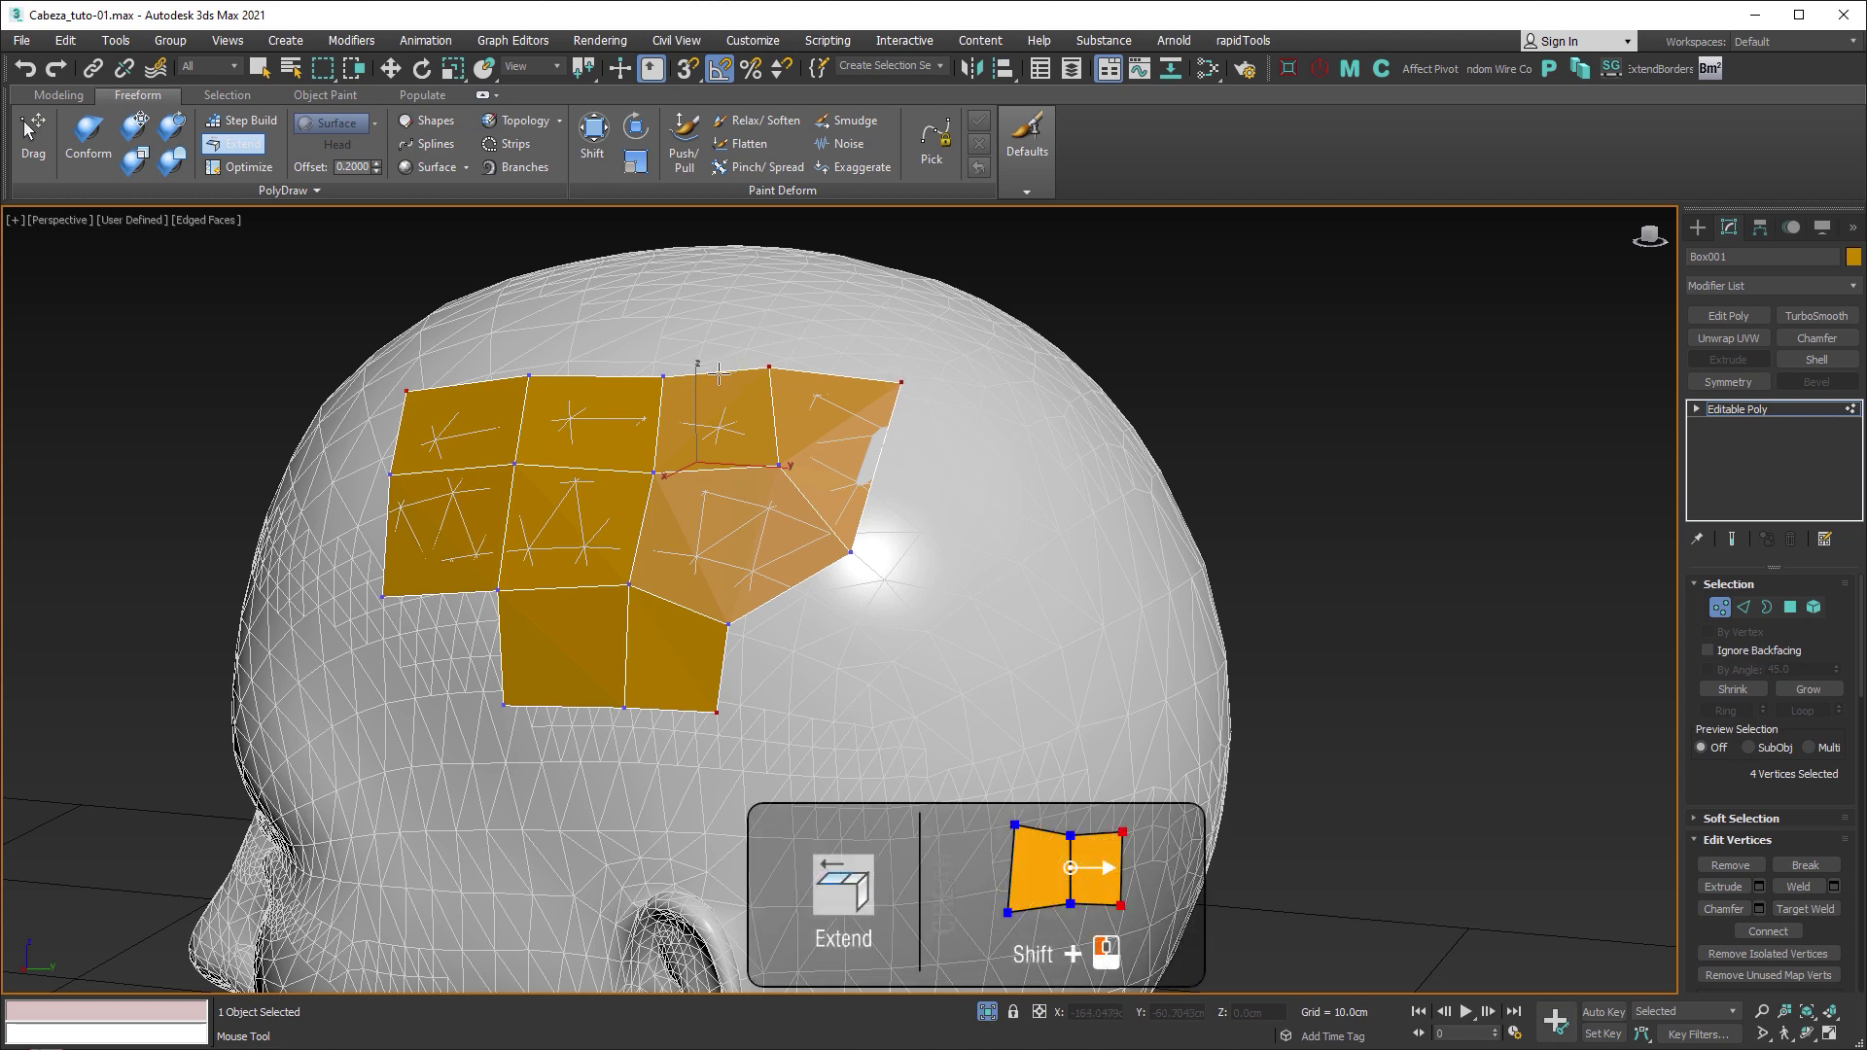
Step: Extend quads up from the top edge and out from the left border toward the side
left_click_drag(718, 373, 725, 292, "shift")
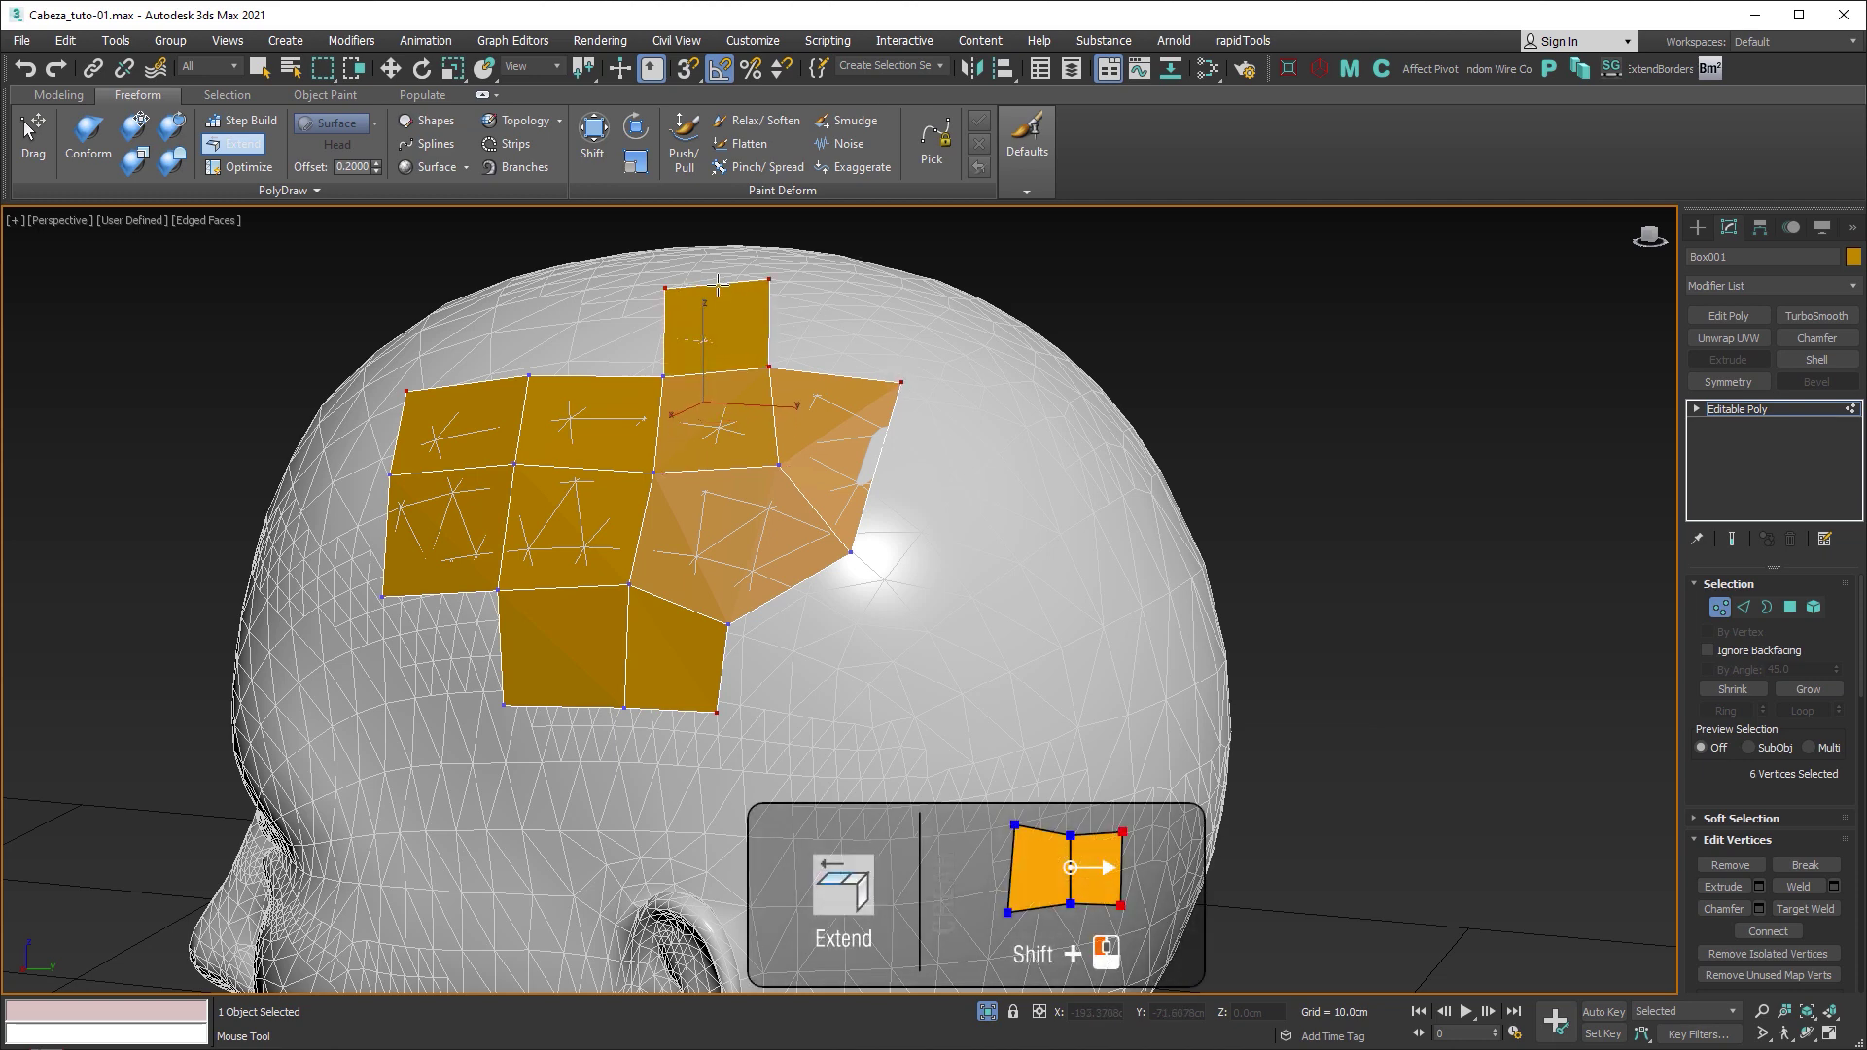
mouse_move(724, 292)
middle_mouse_down("alt")
mouse_move(847, 358)
mouse_move(1063, 369)
middle_mouse_up("alt")
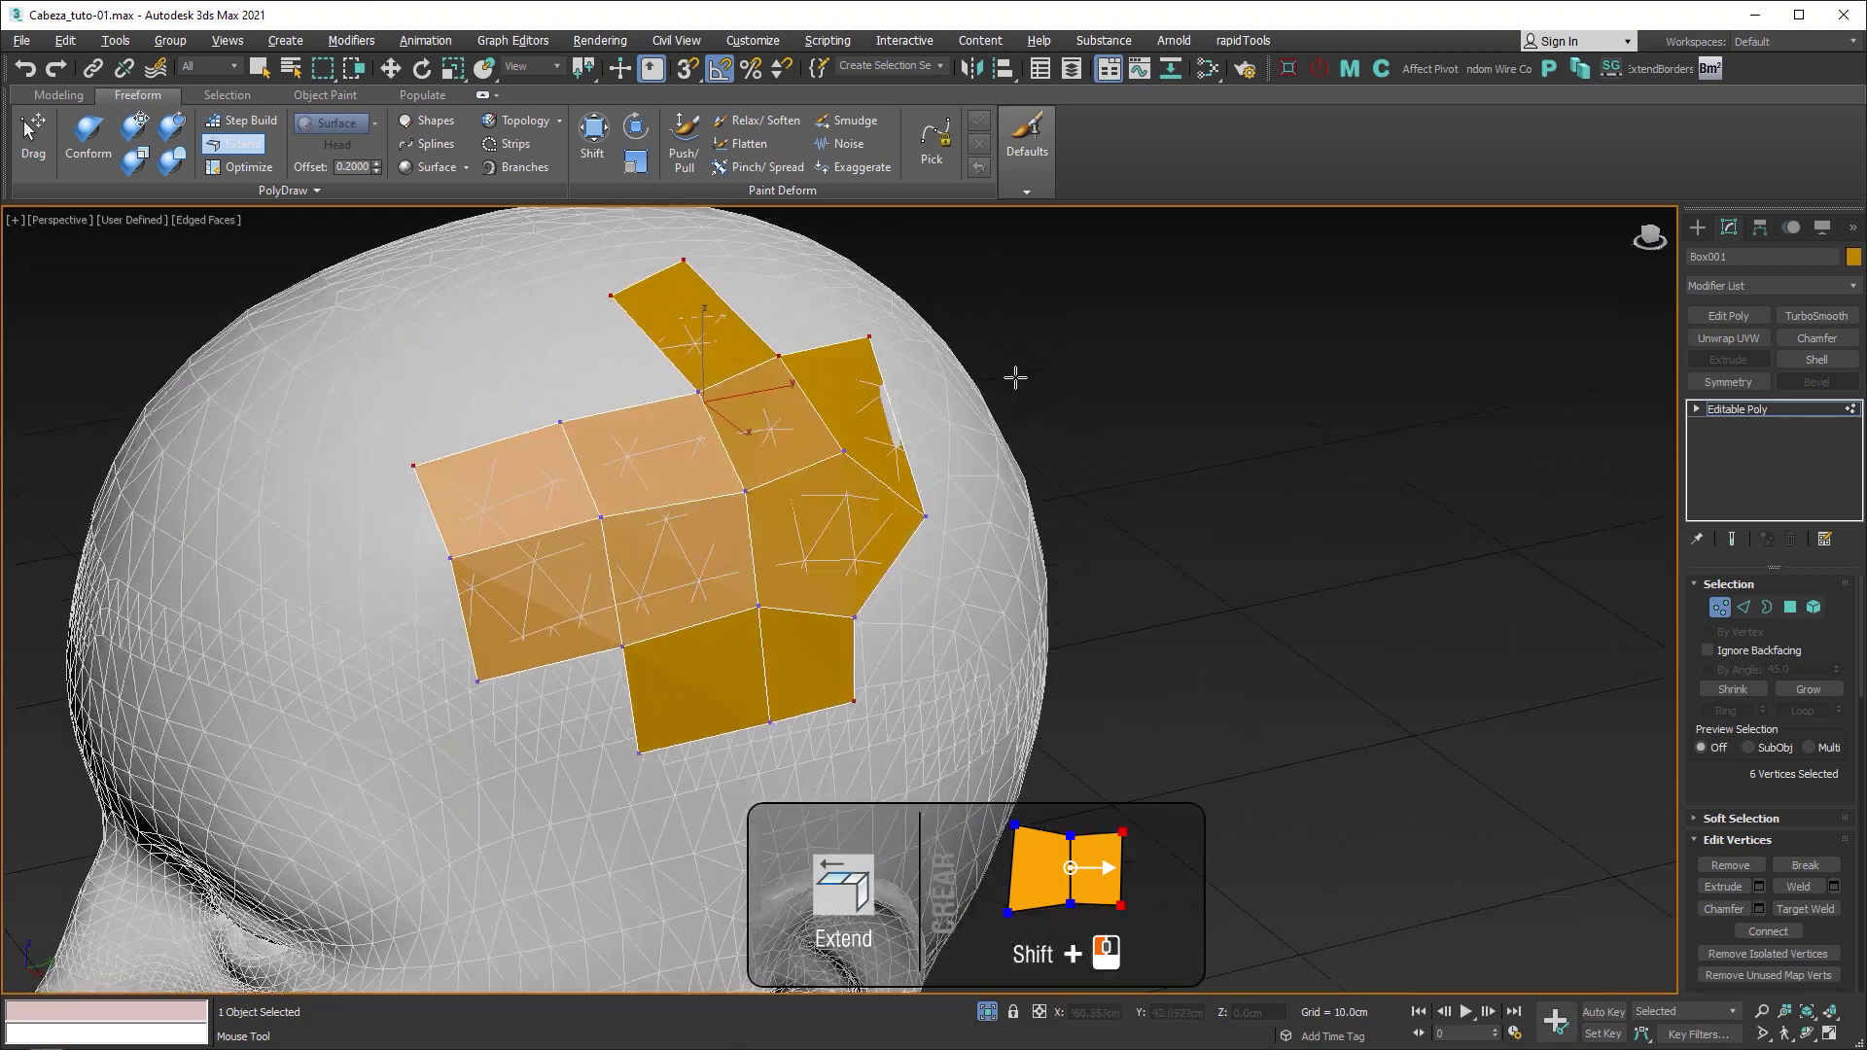
mouse_move(535, 522)
left_mouse_down("shift")
mouse_move(434, 575)
mouse_move(368, 666)
left_mouse_up("shift")
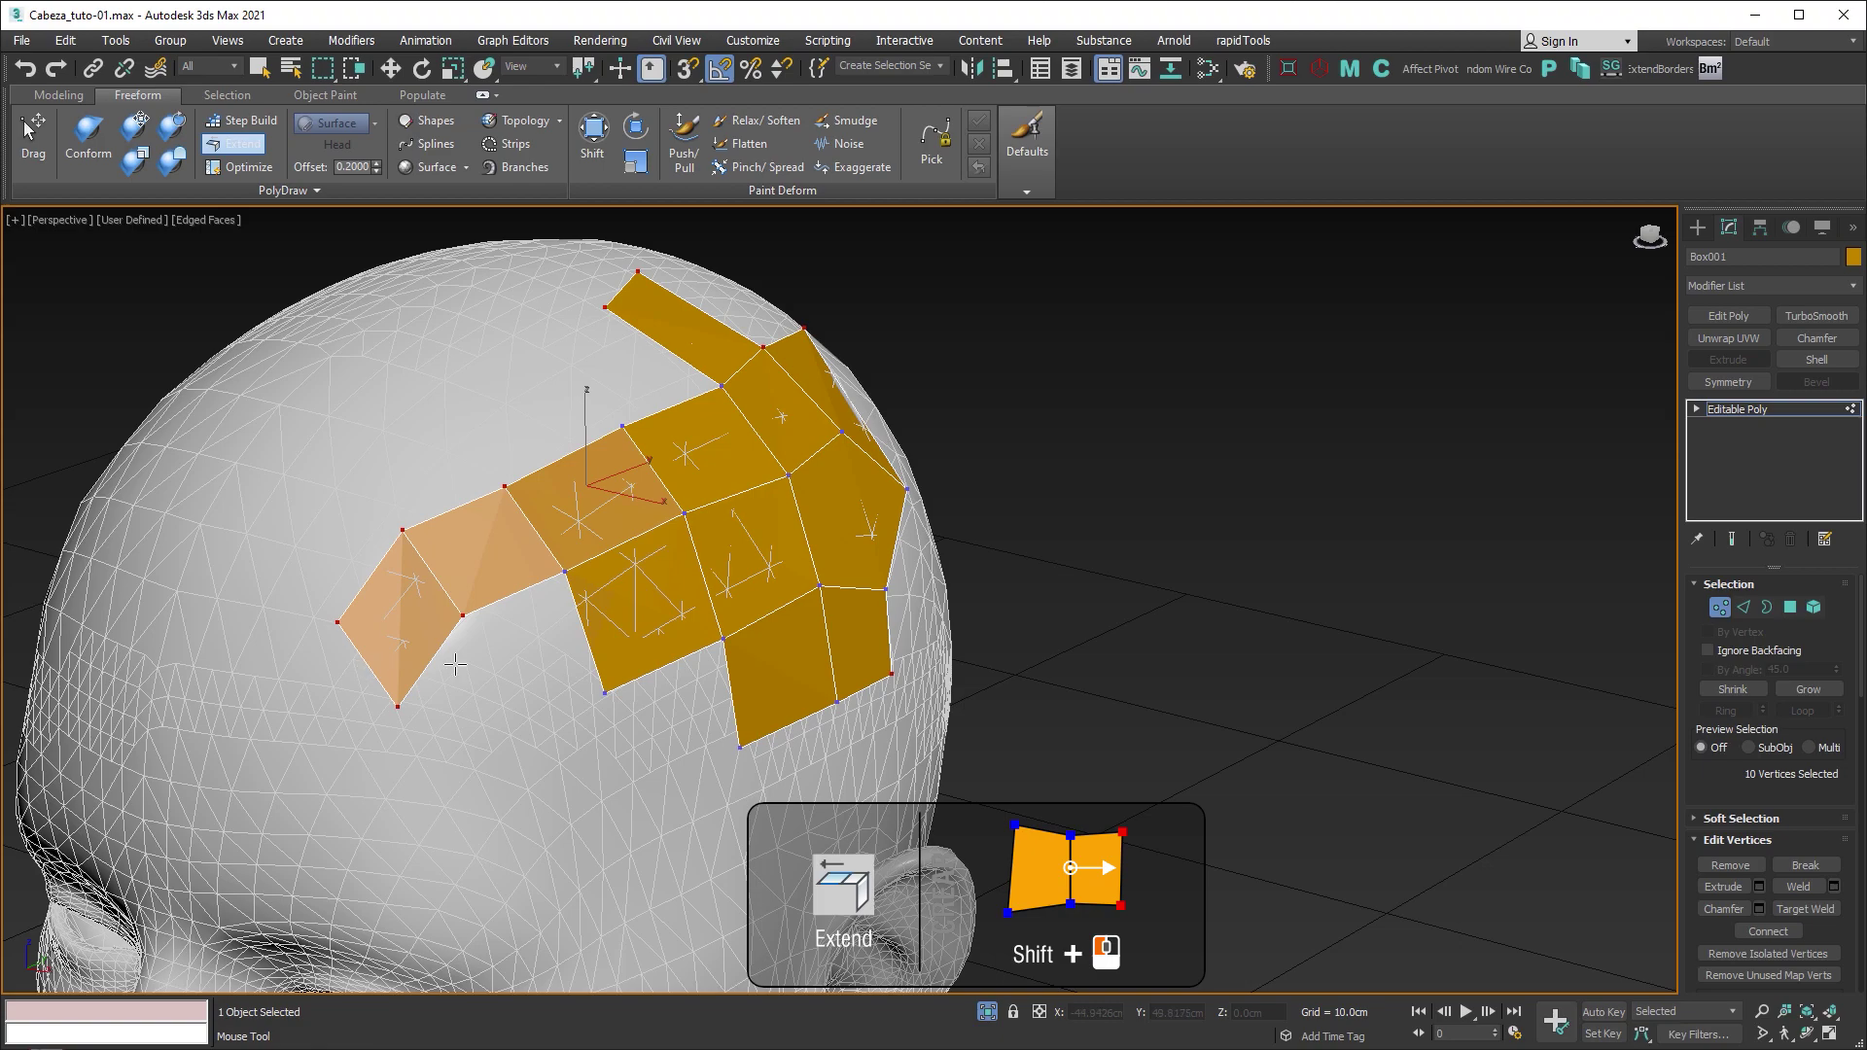
left_click_drag(453, 503, 418, 428, "shift")
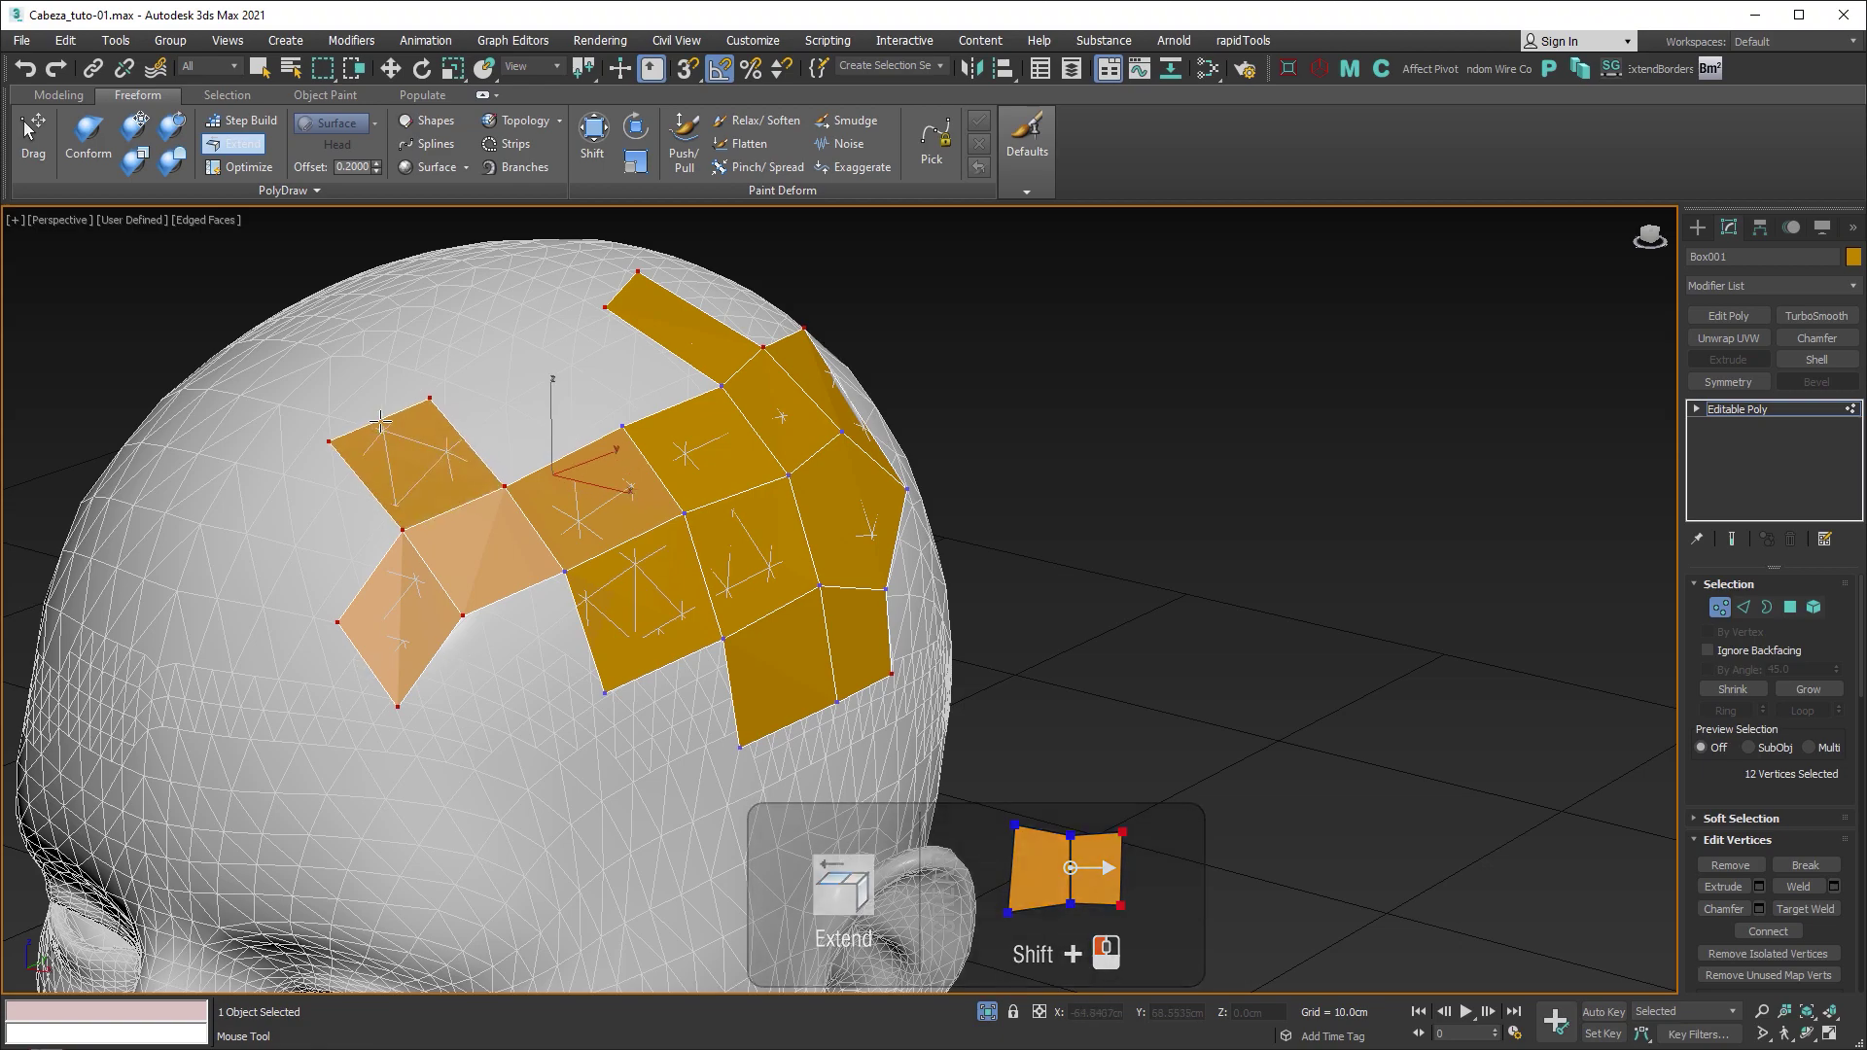
mouse_move(418, 428)
middle_mouse_down("alt")
mouse_move(706, 505)
mouse_move(486, 588)
middle_mouse_up("alt")
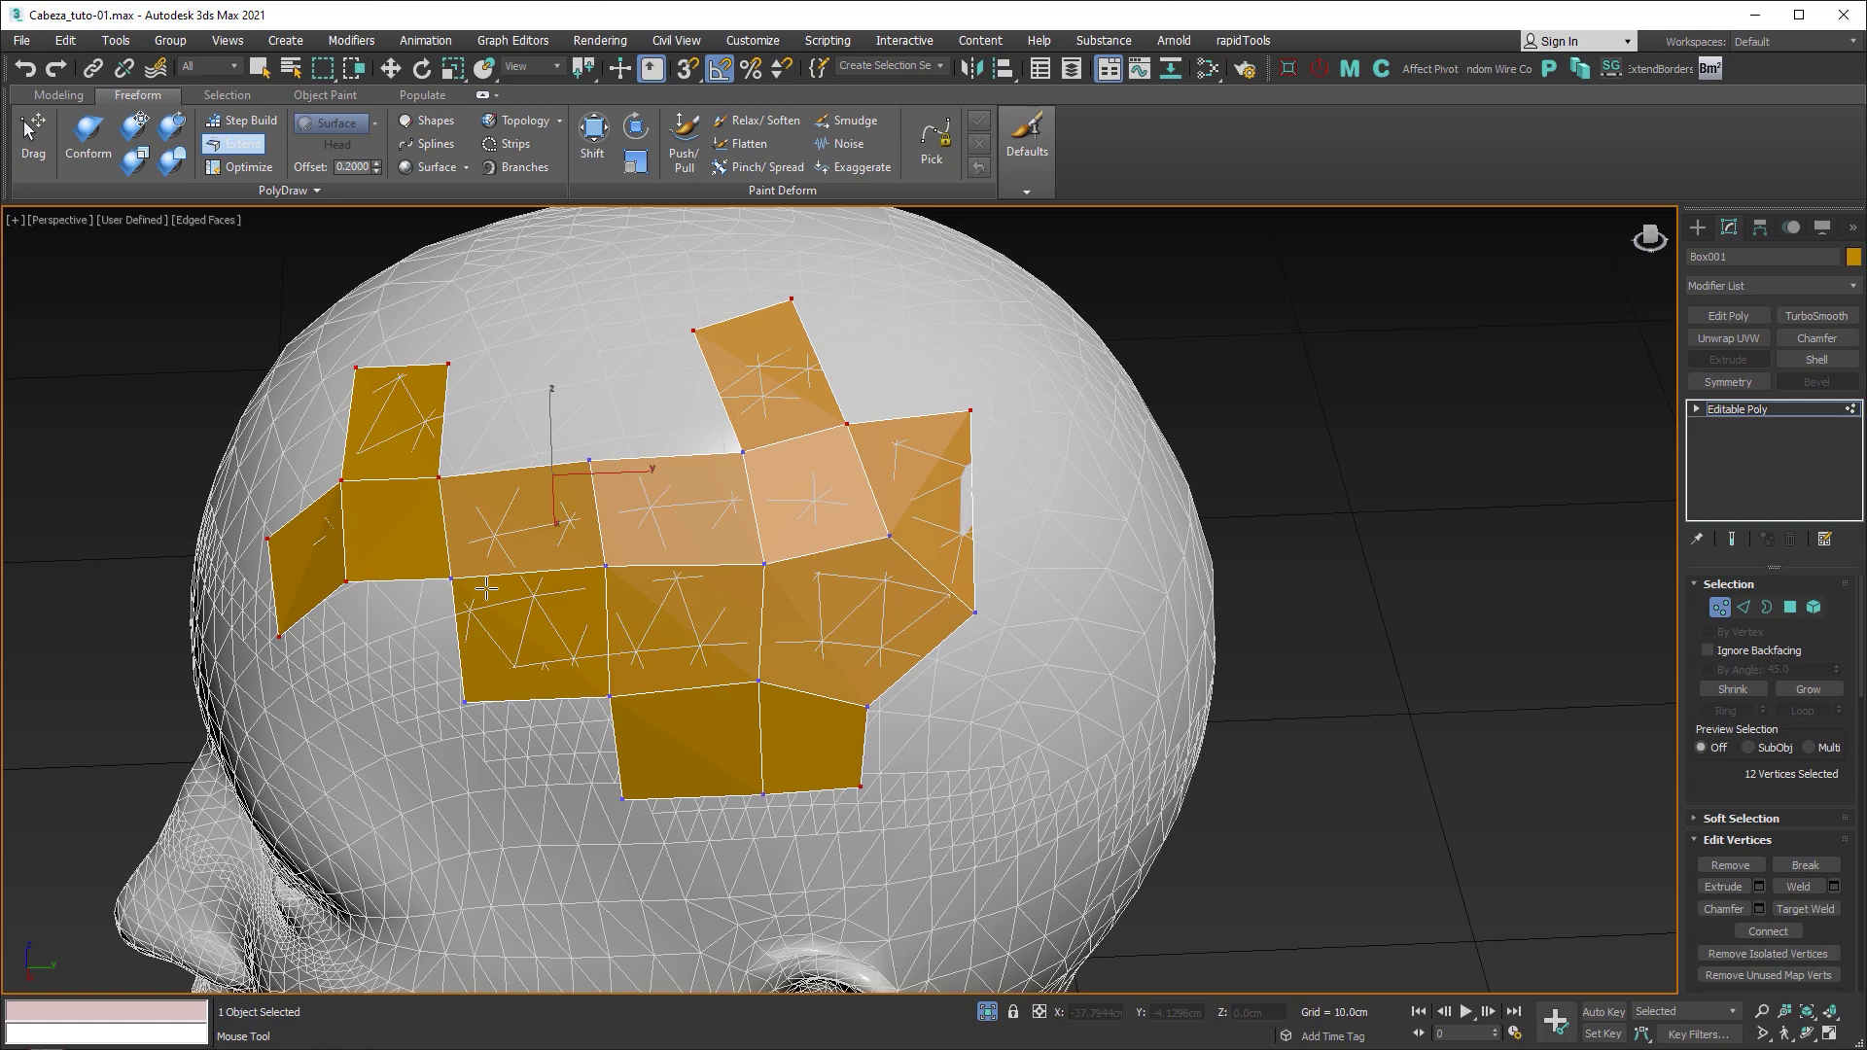
middle_click_drag(486, 588, 766, 682, "alt")
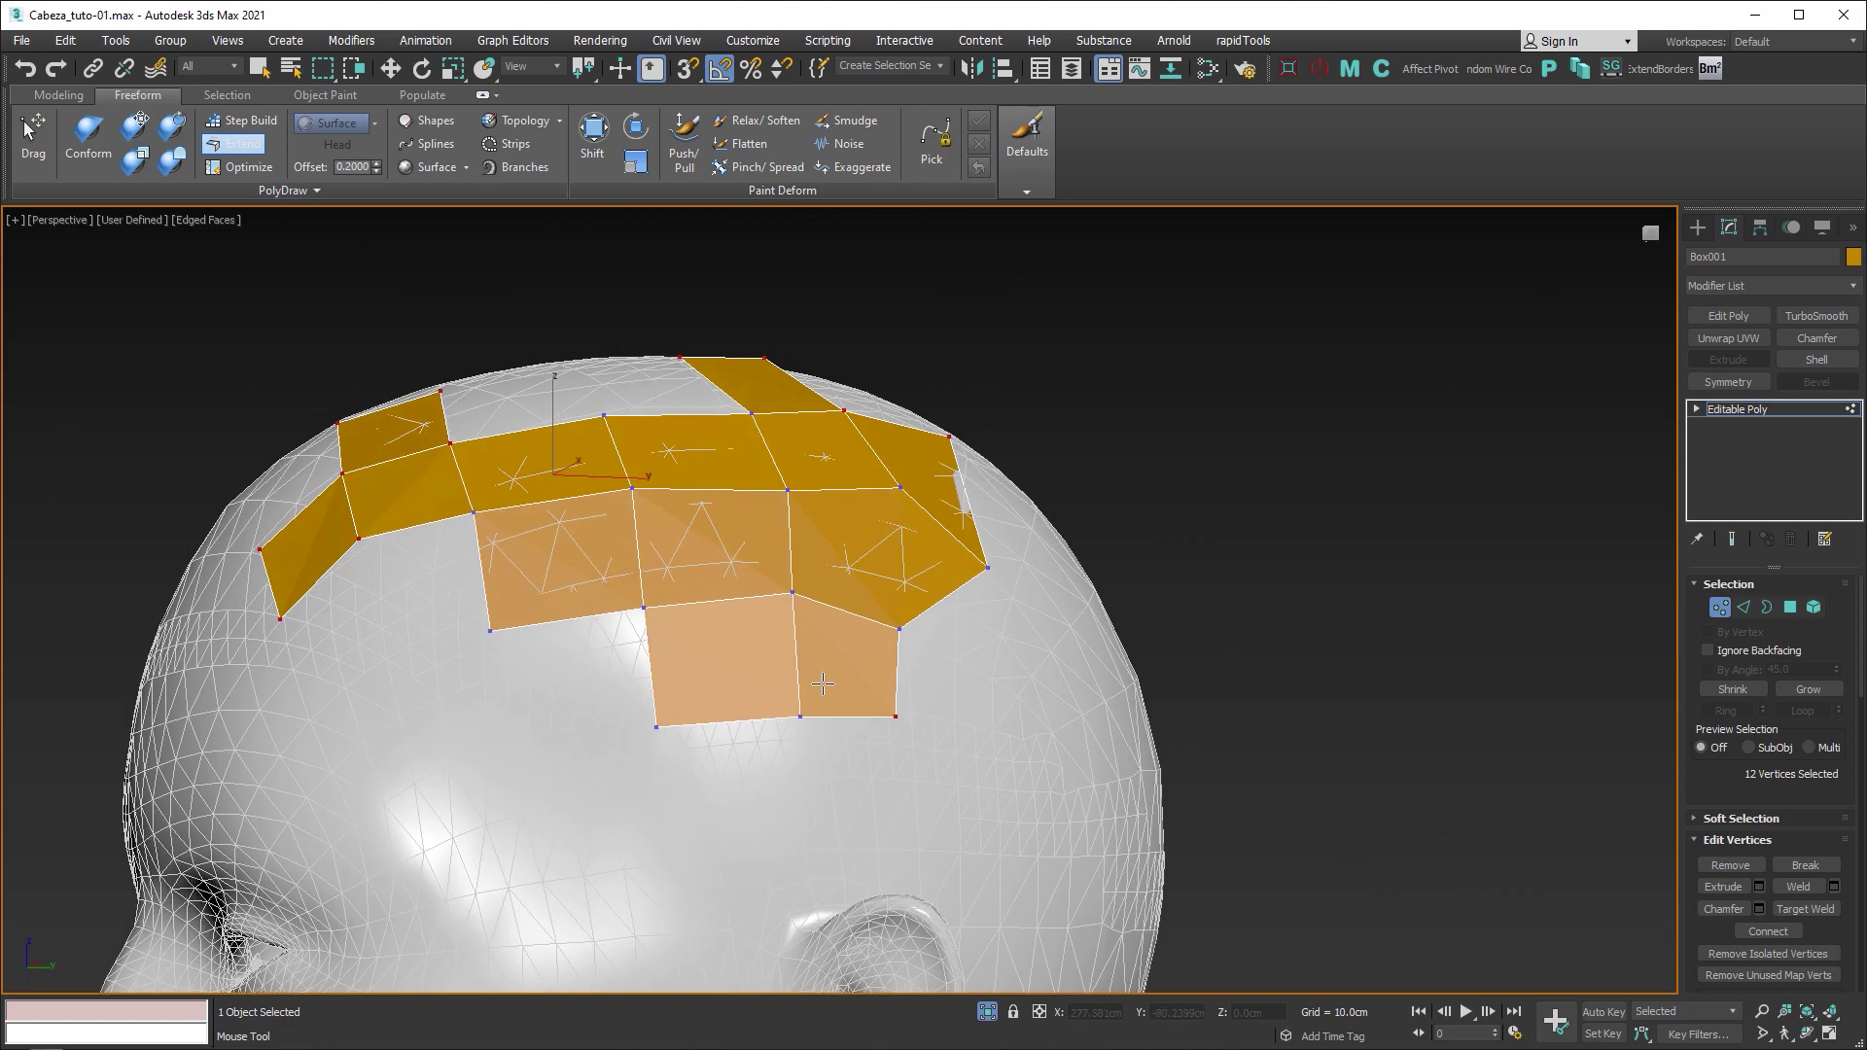
Step: Extend two rows of quads down the forehead and a column on the right
left_click_drag(747, 720, 754, 827, "ctrl+shift")
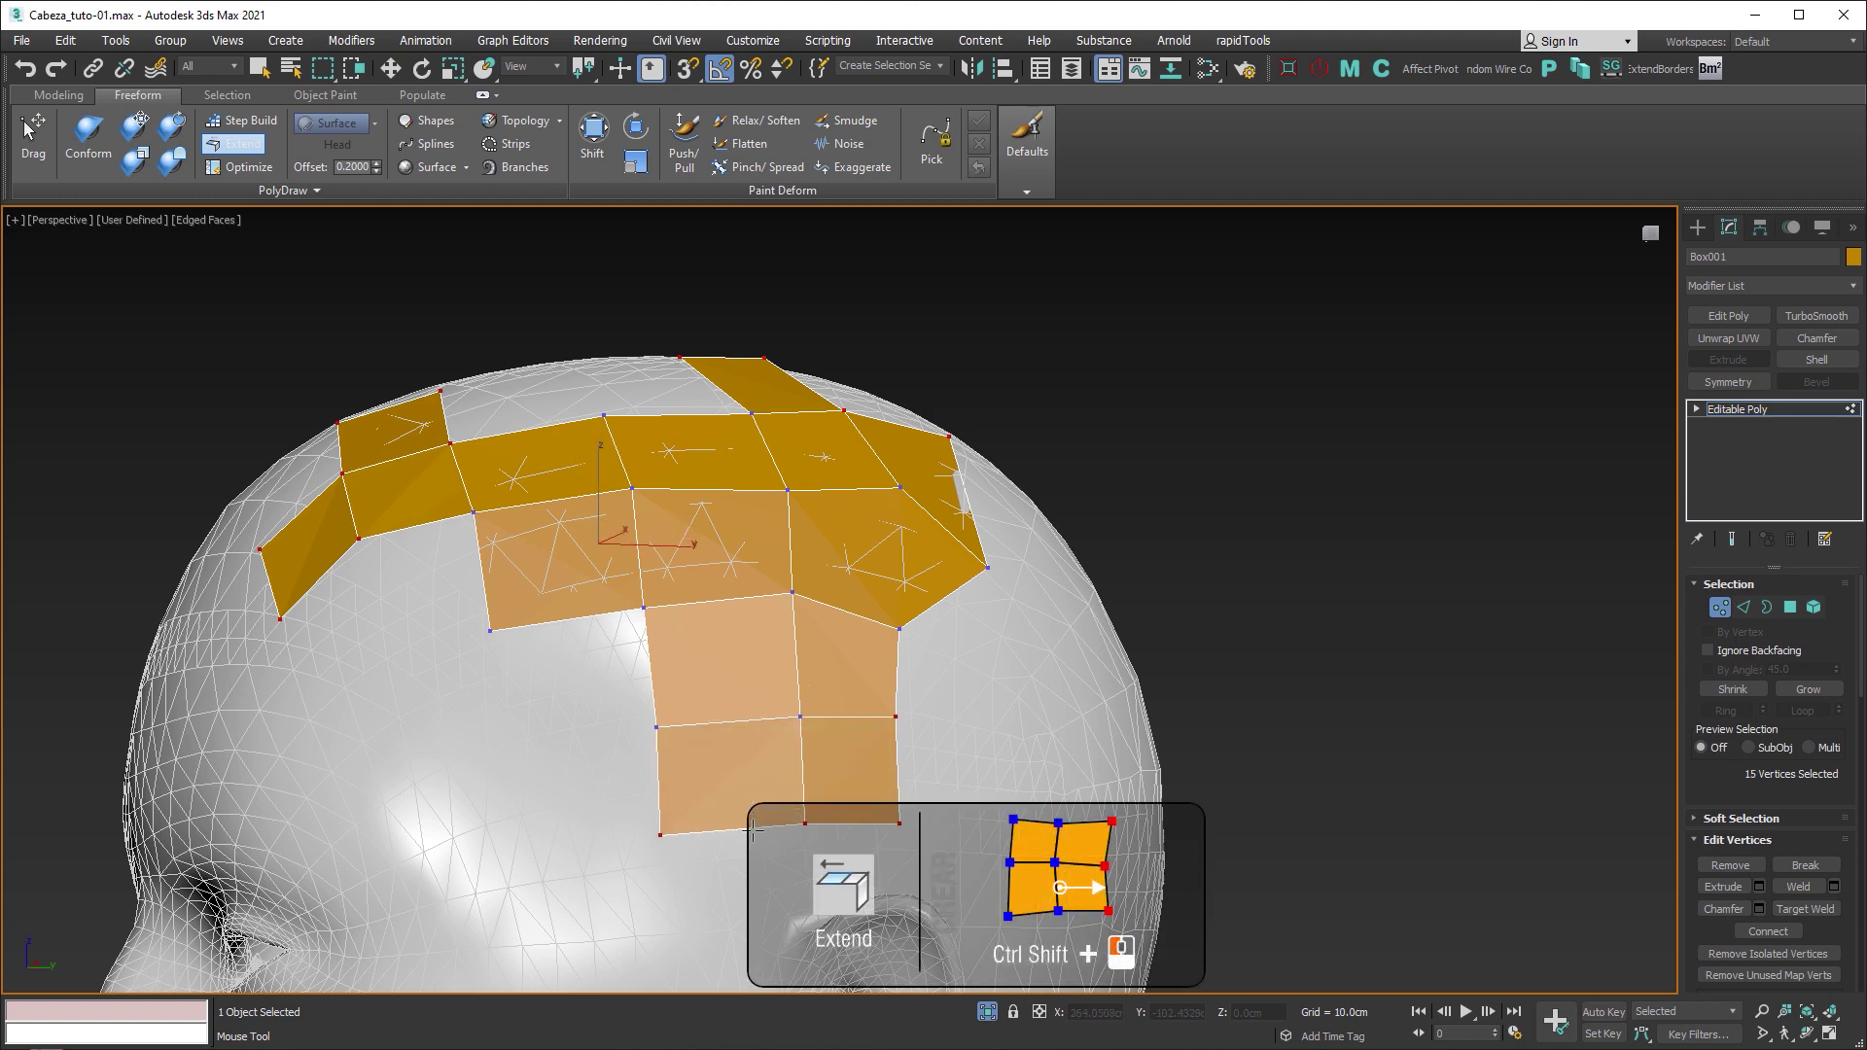
left_click_drag(756, 826, 754, 887, "ctrl+shift")
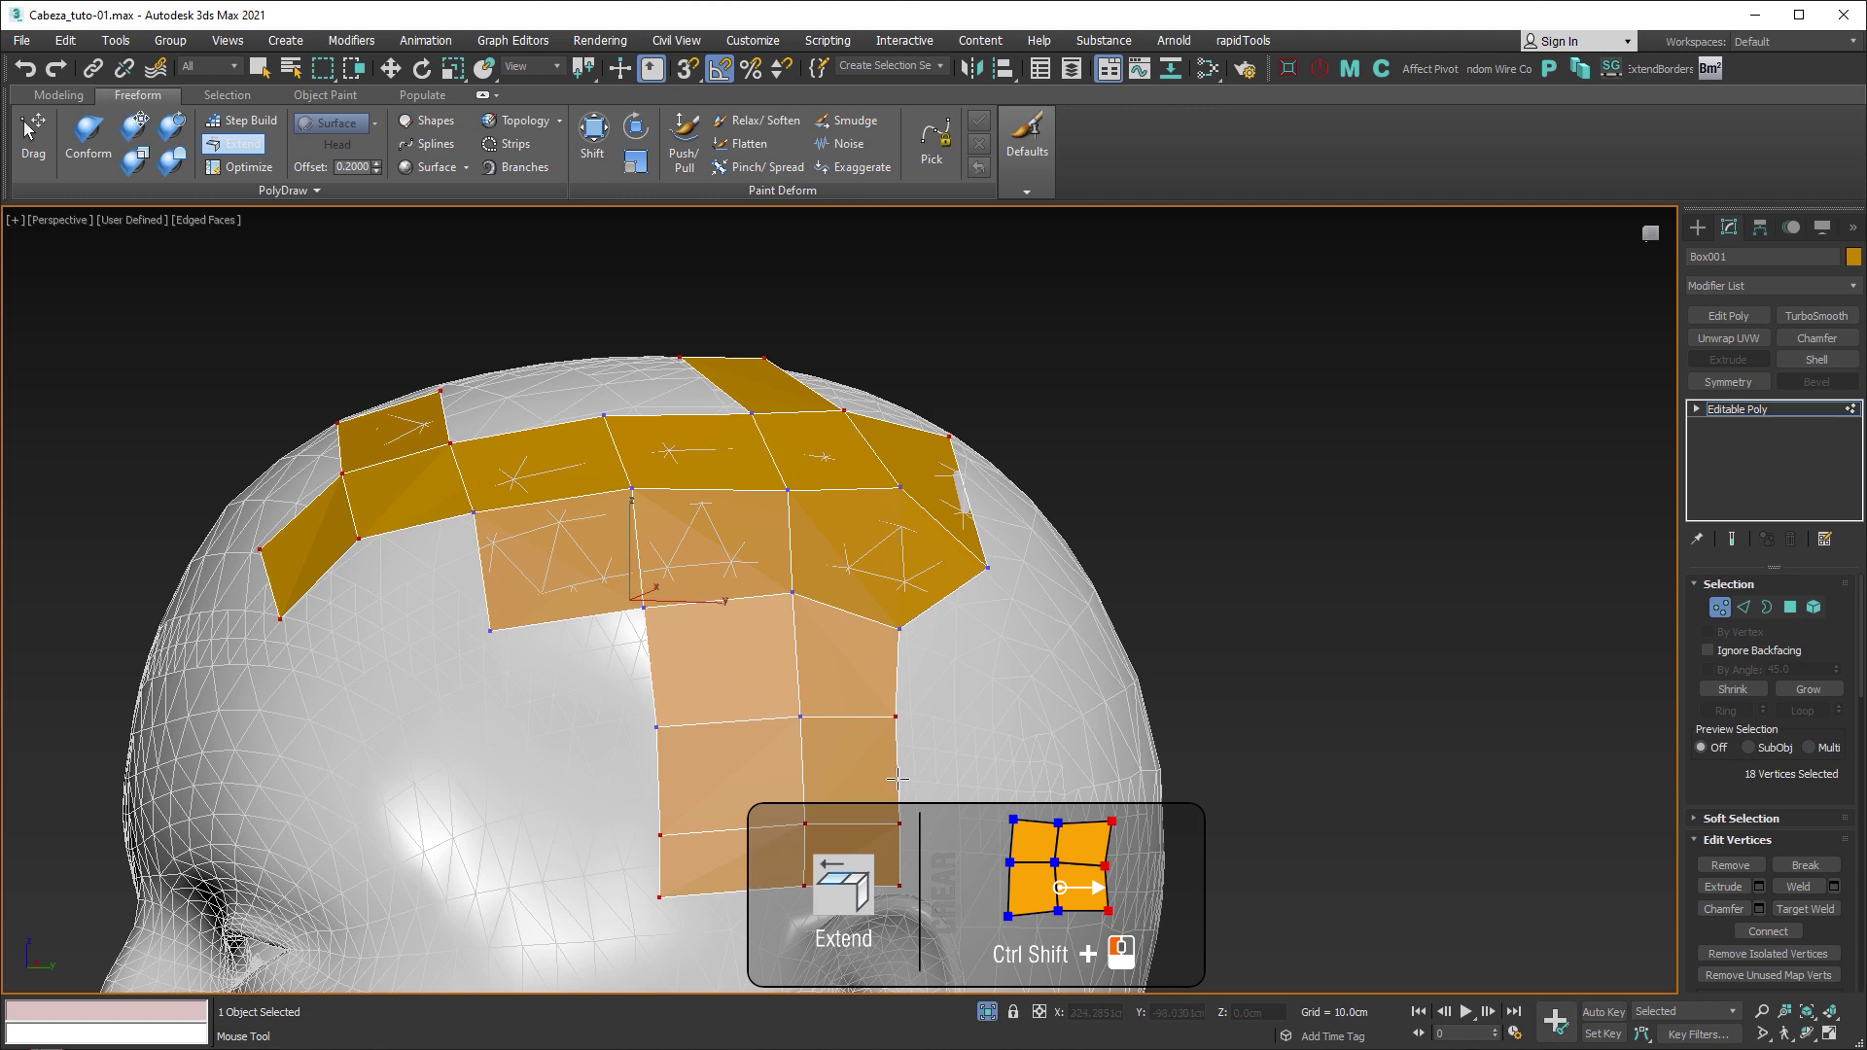
left_click_drag(897, 778, 1046, 775, "ctrl+shift")
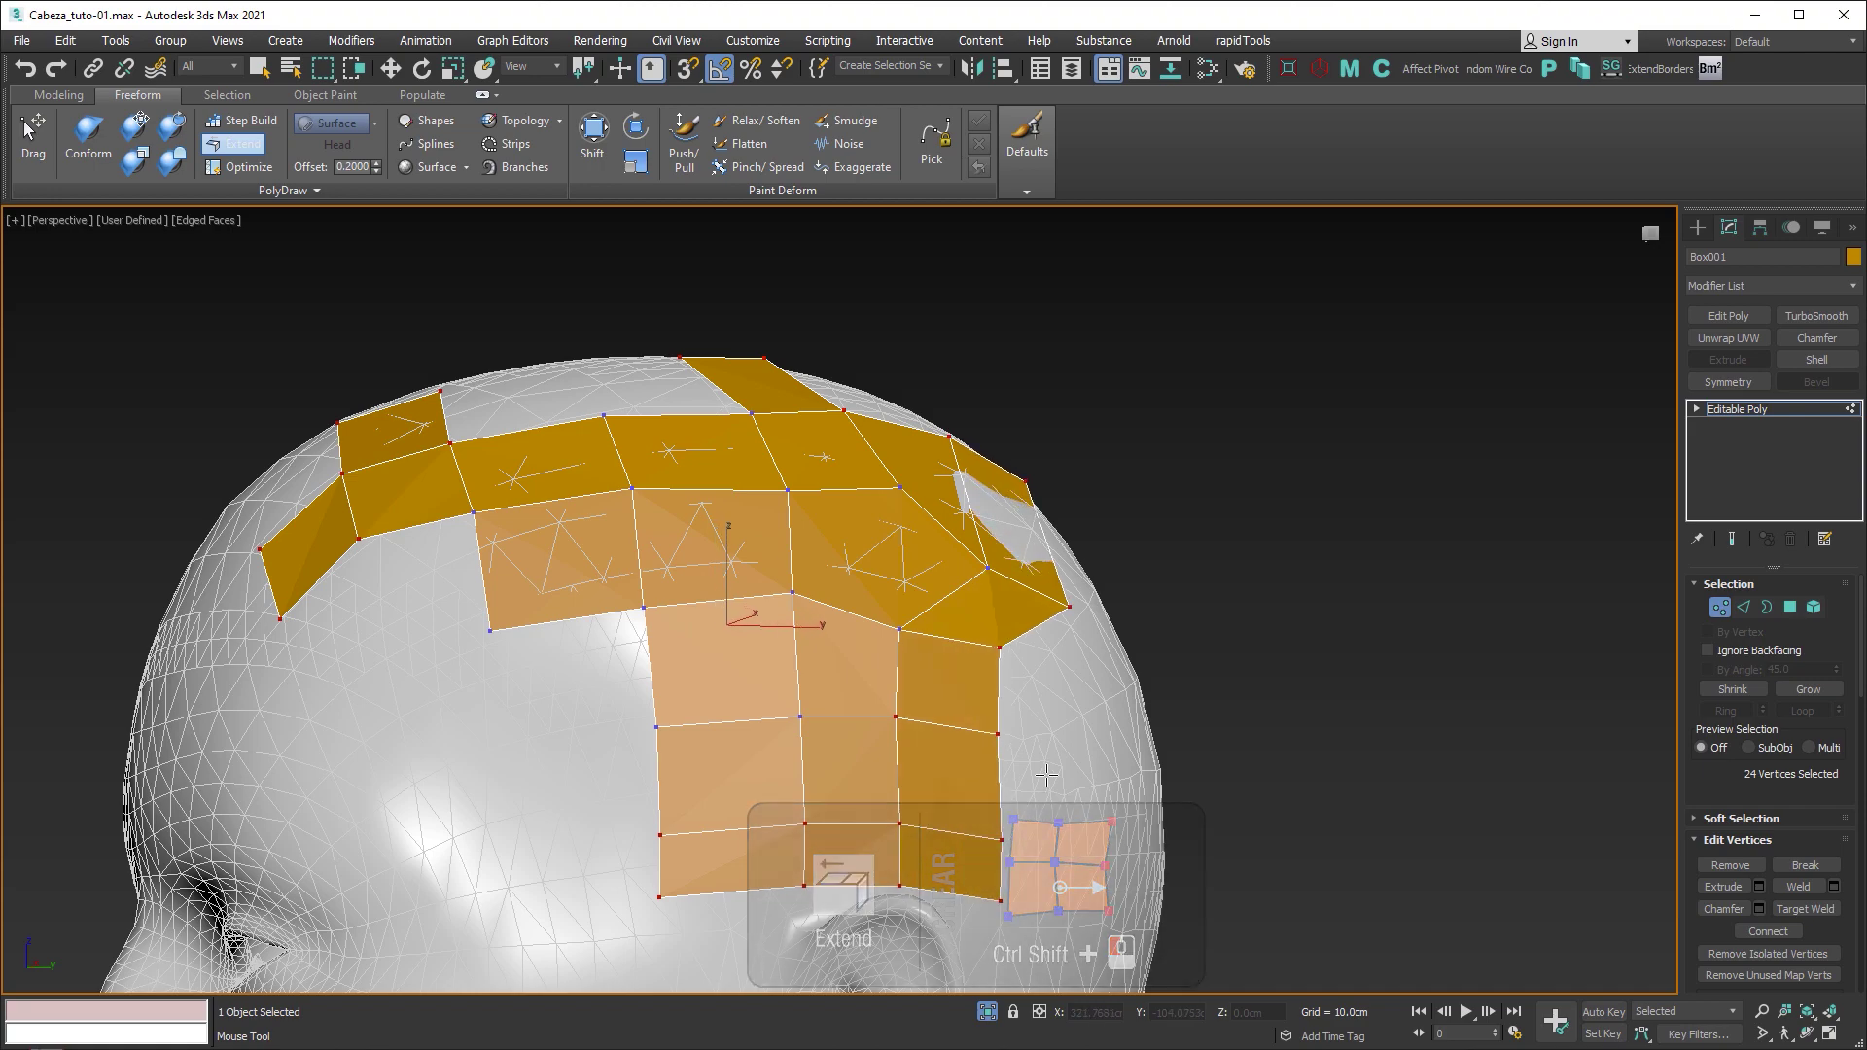
middle_click_drag(1046, 775, 976, 766, "alt")
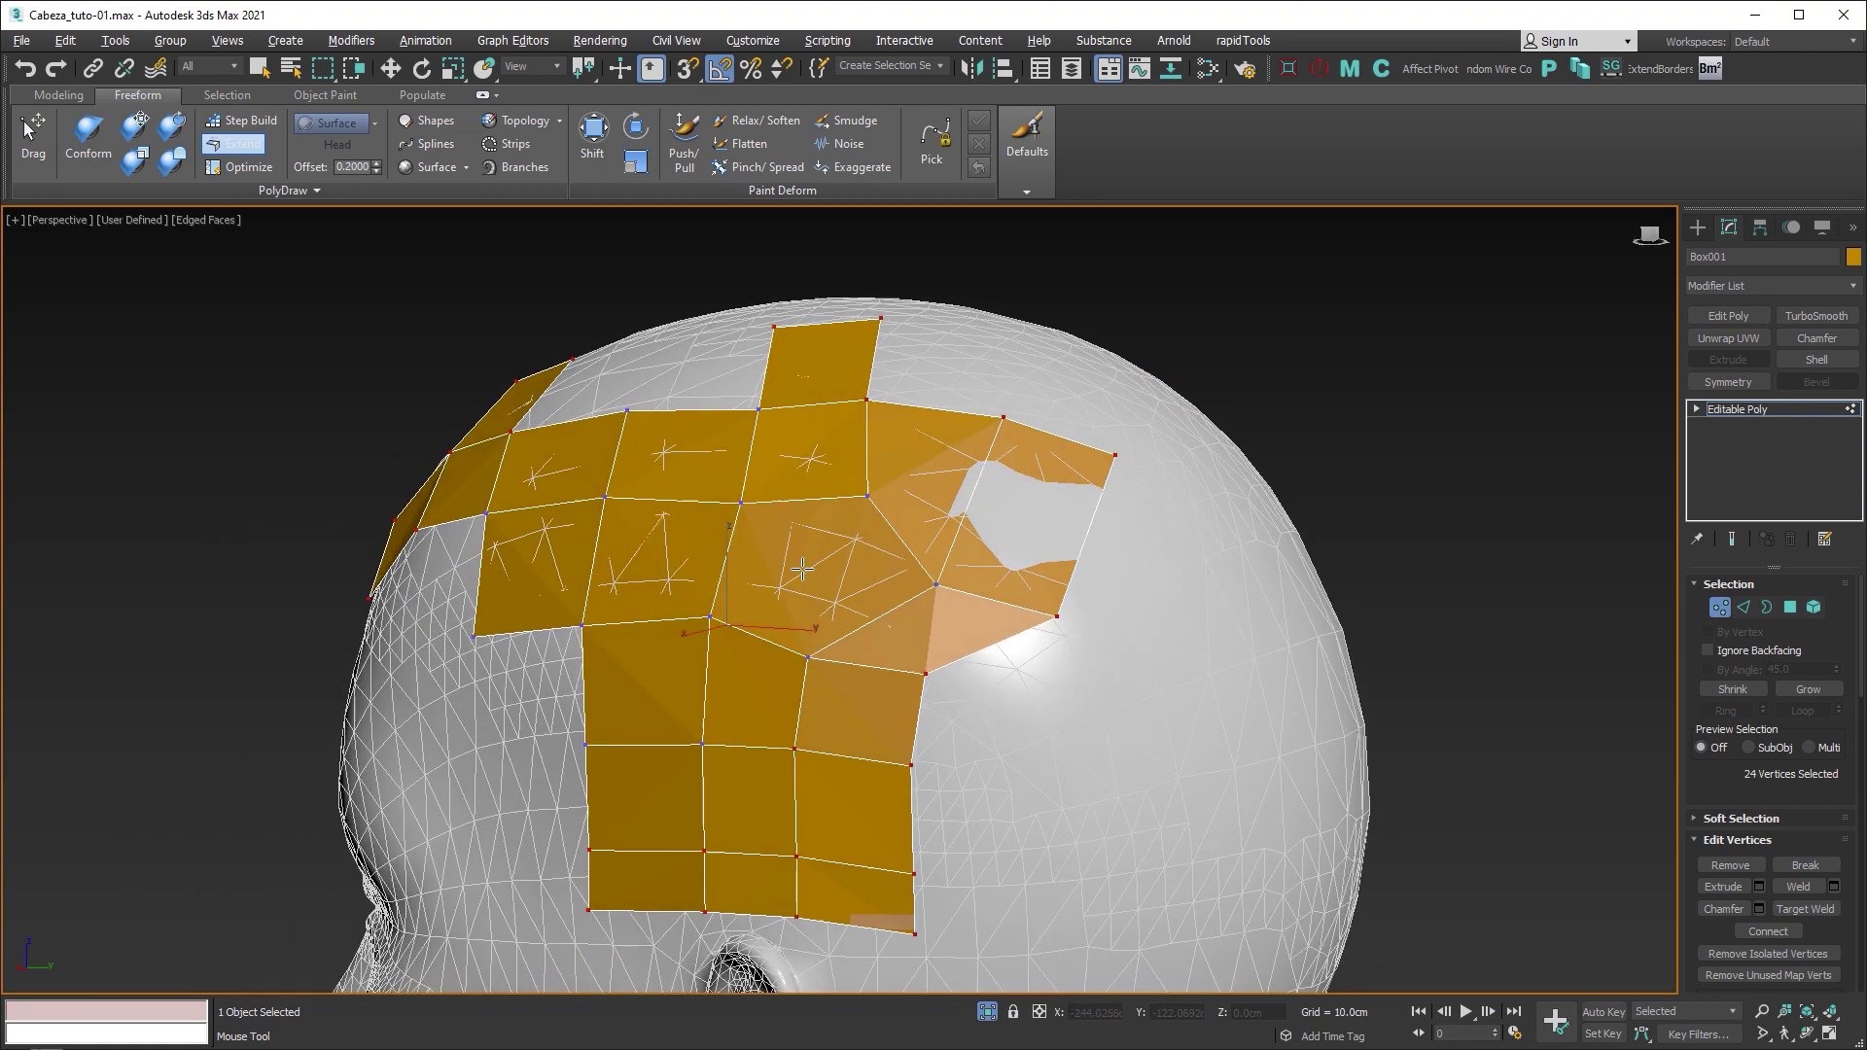
middle_click_drag(782, 607, 956, 658, "alt")
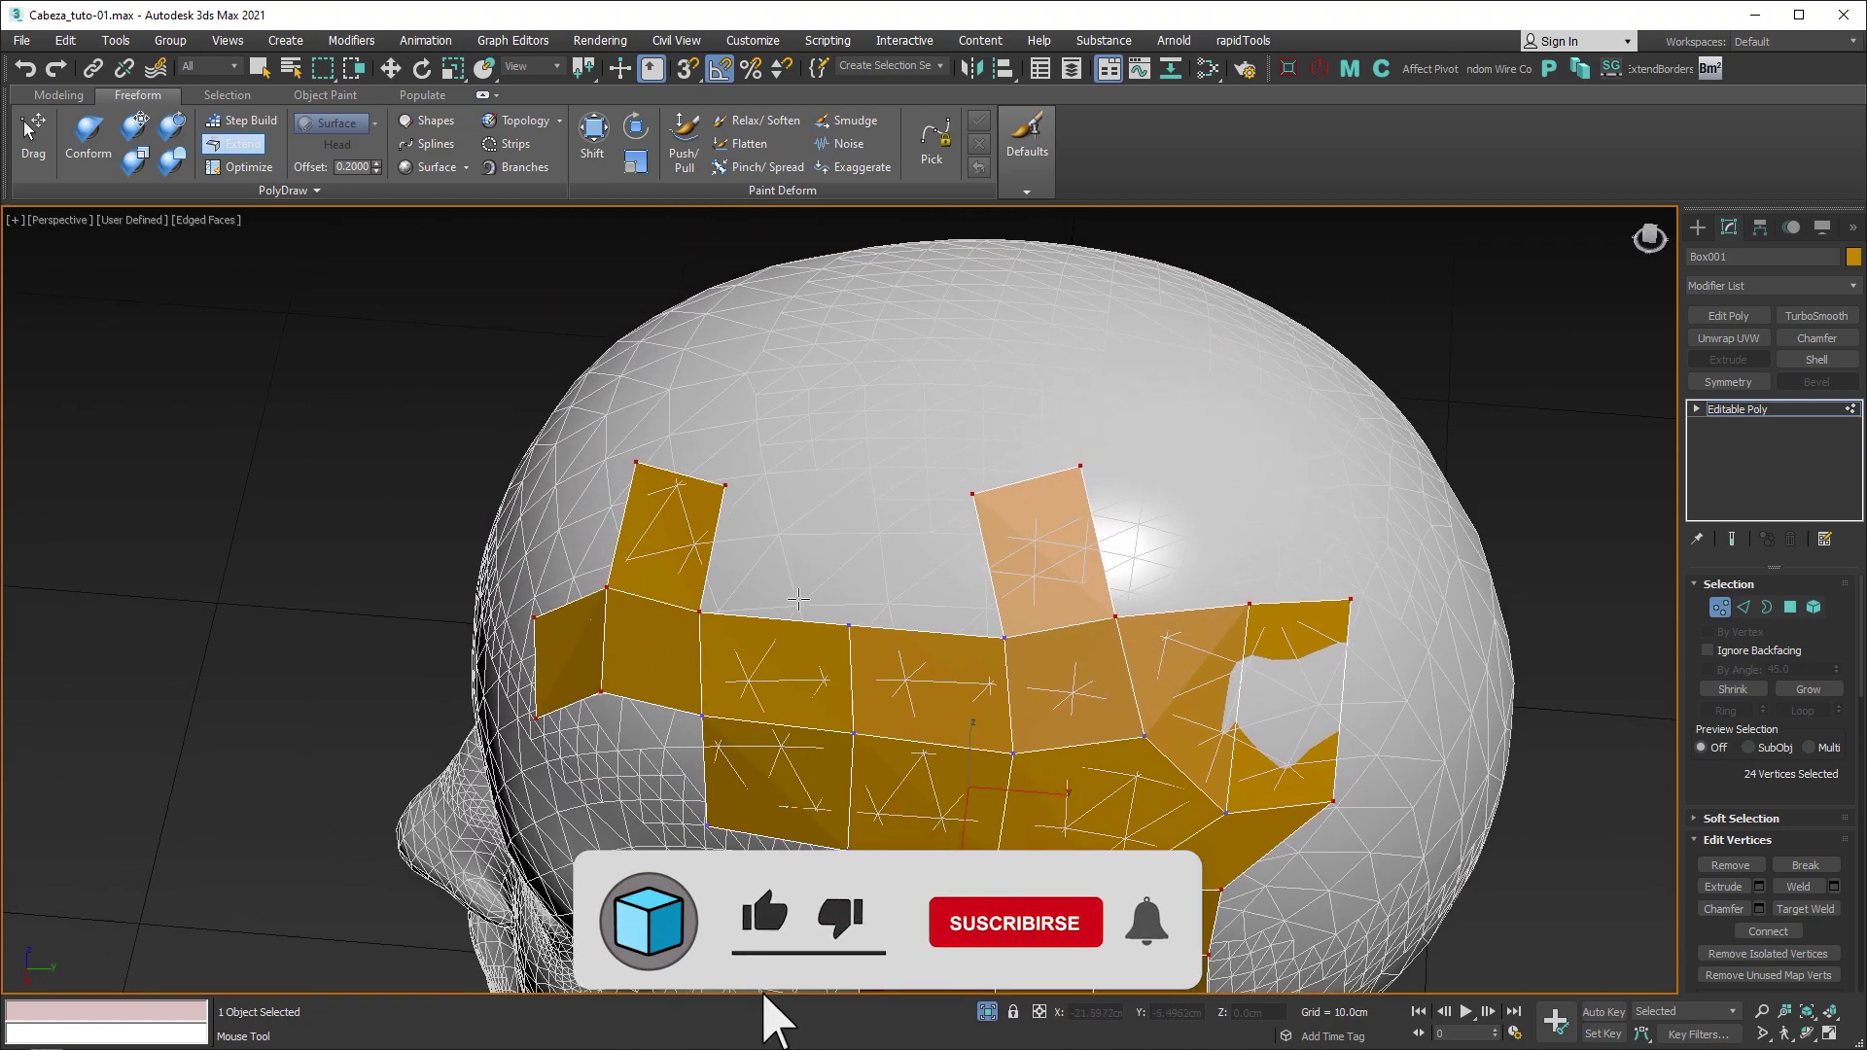
Step: Extend both upper flaps upward and bridge them with a connecting quad
left_click_drag(710, 589, 849, 583, "shift")
middle_click_drag(936, 537, 954, 594)
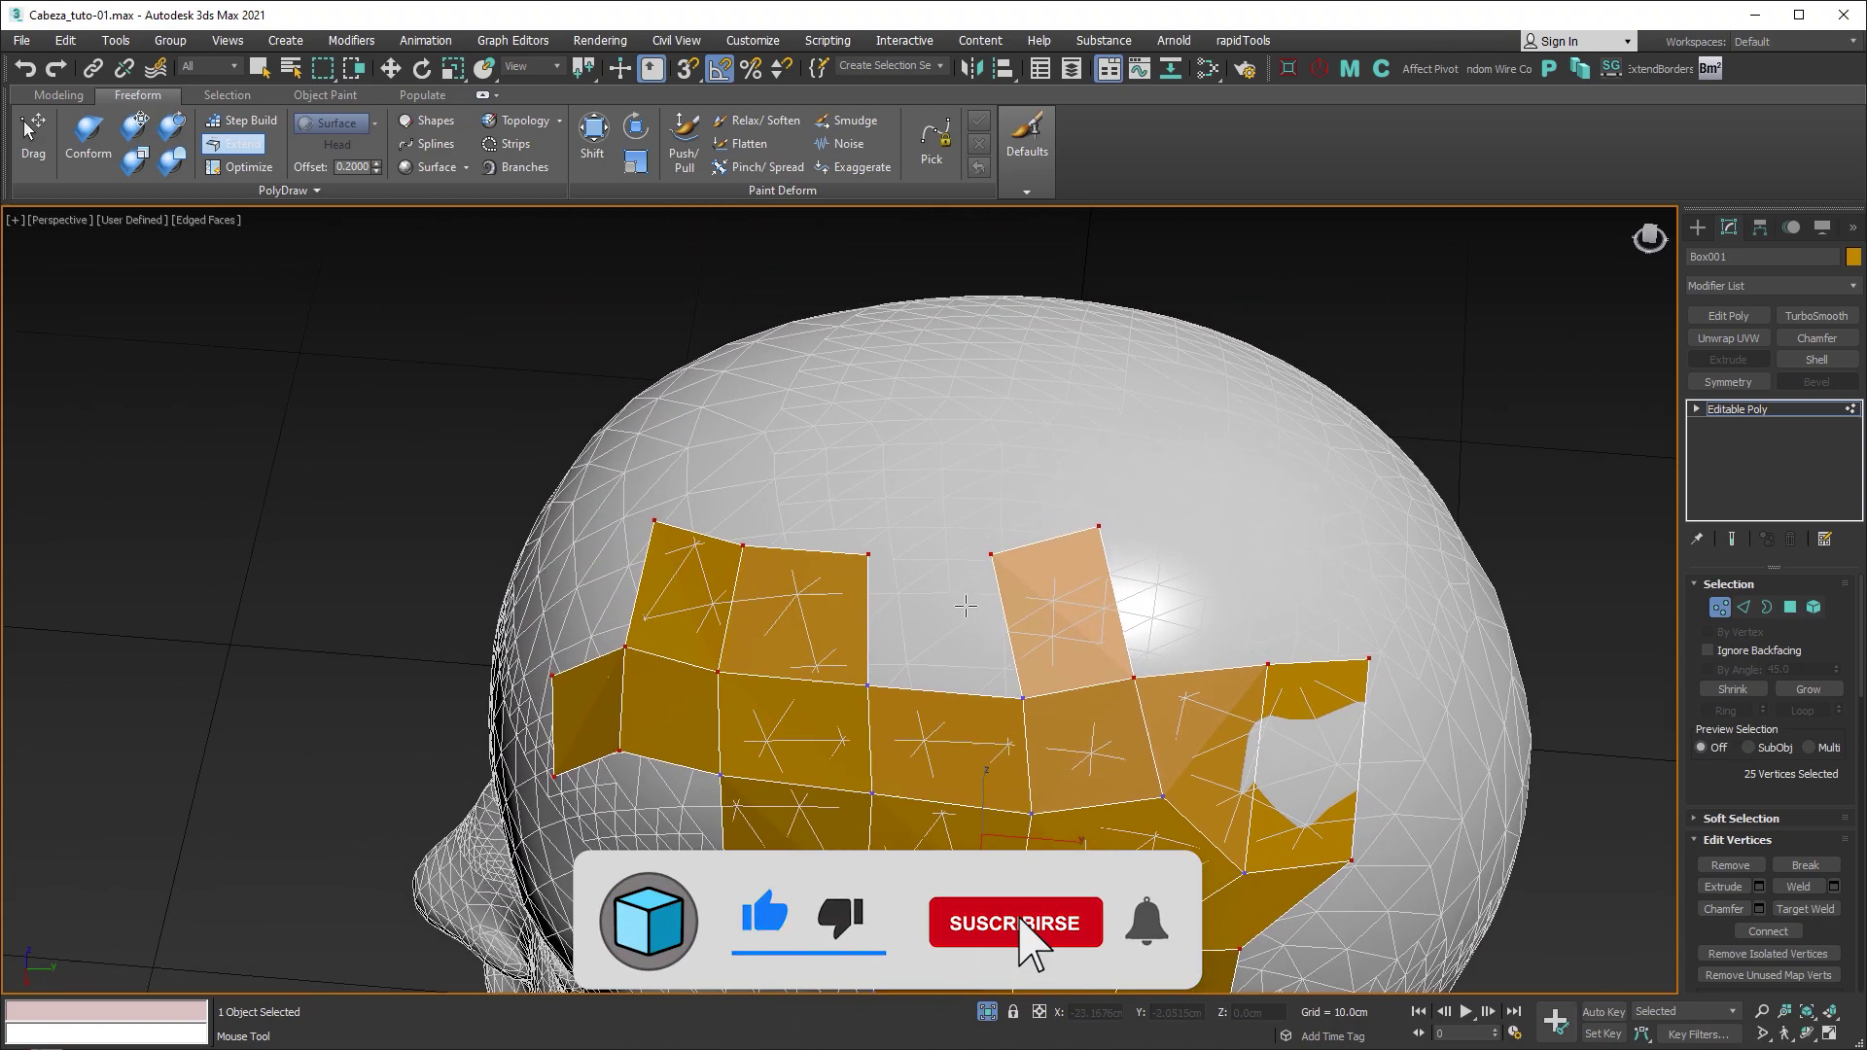
left_click_drag(850, 550, 872, 440, "shift")
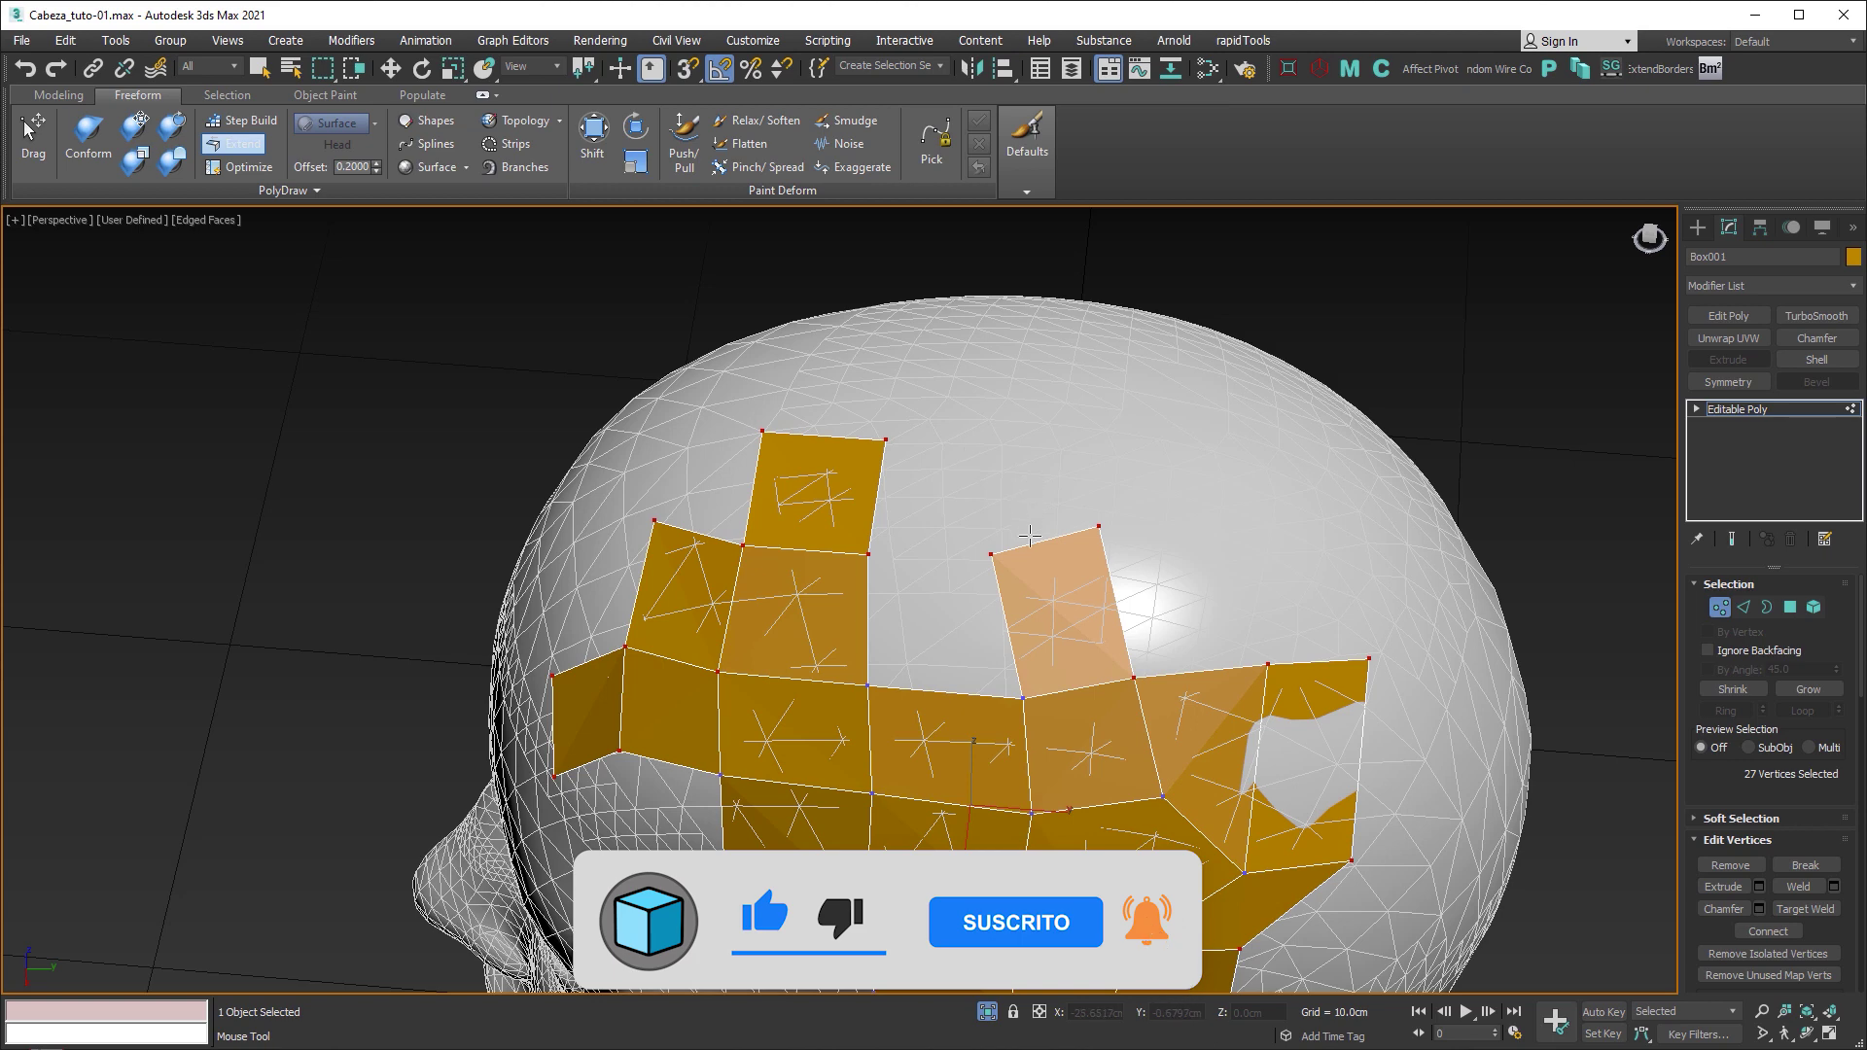
left_click_drag(1030, 537, 1049, 420, "shift")
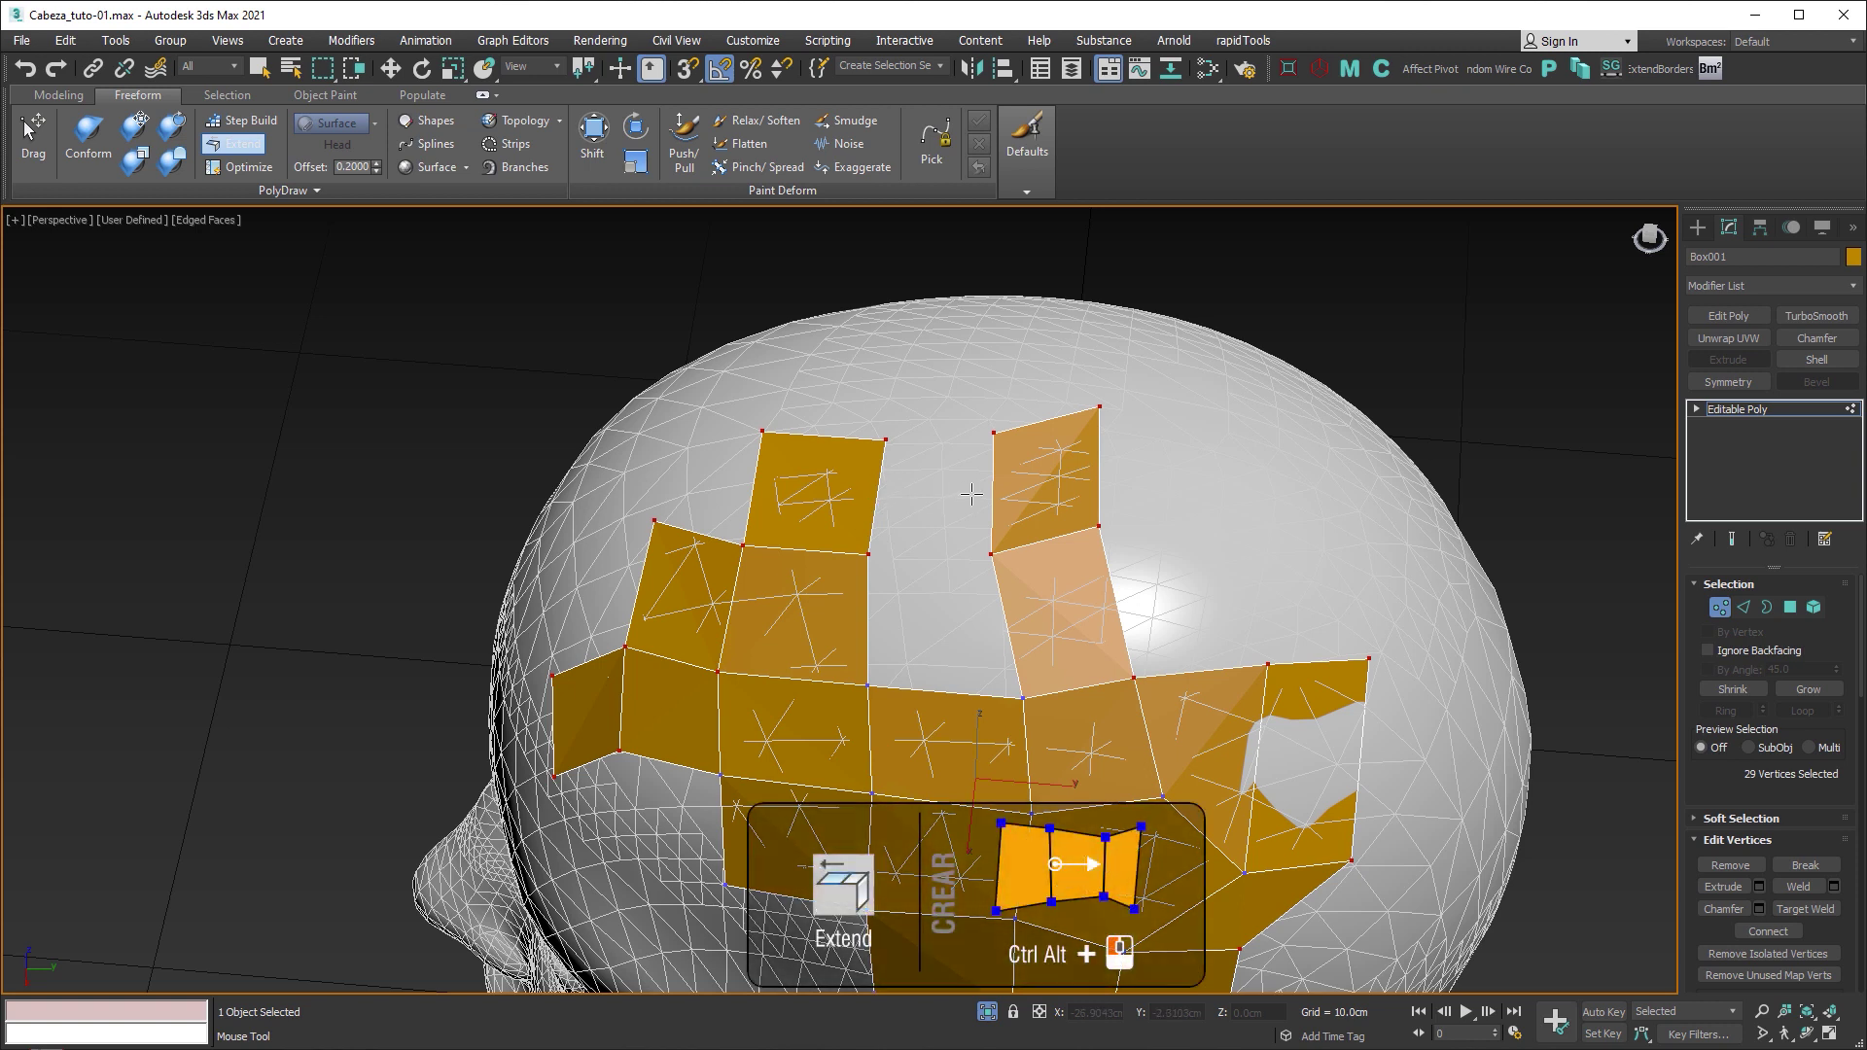
left_click_drag(880, 497, 995, 483, "ctrl+alt")
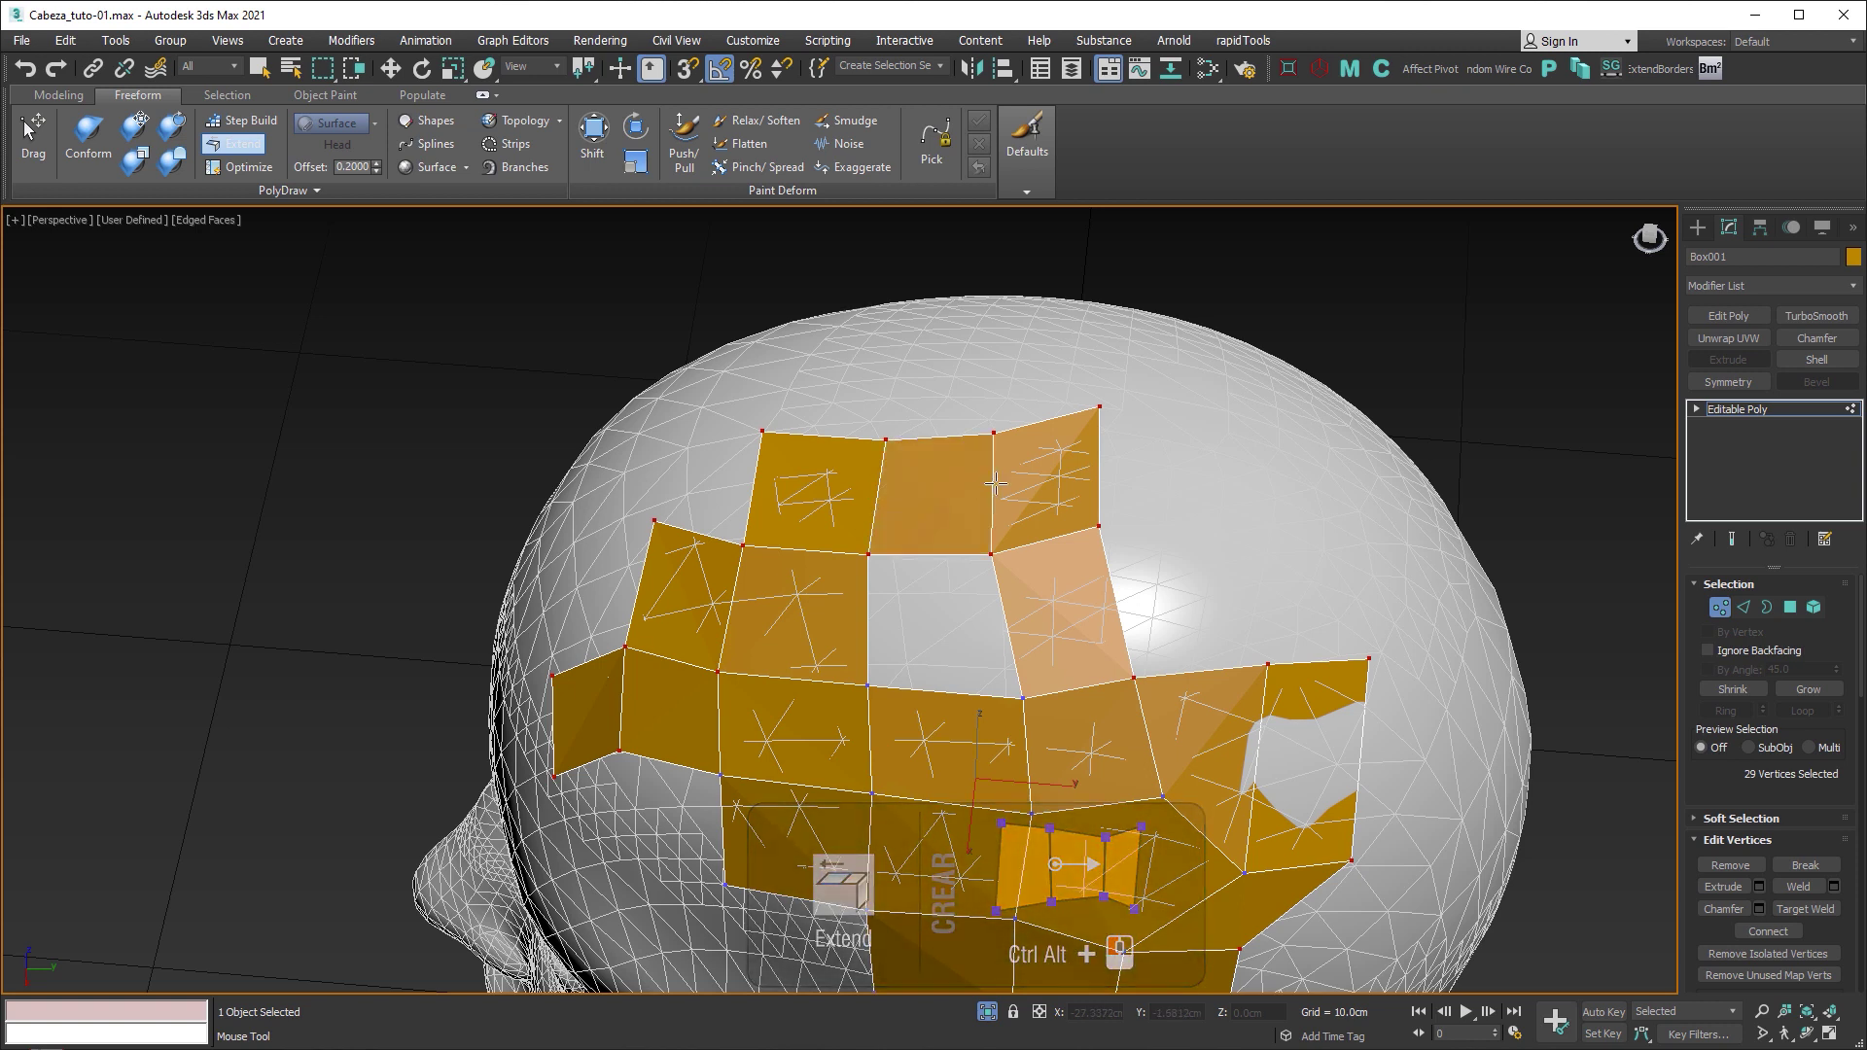
Step: Delete the left flap quad, two right-side quads and the right flap face
mouse_move(995, 483)
middle_mouse_down("alt")
mouse_move(912, 467)
mouse_move(1098, 497)
middle_mouse_up("alt")
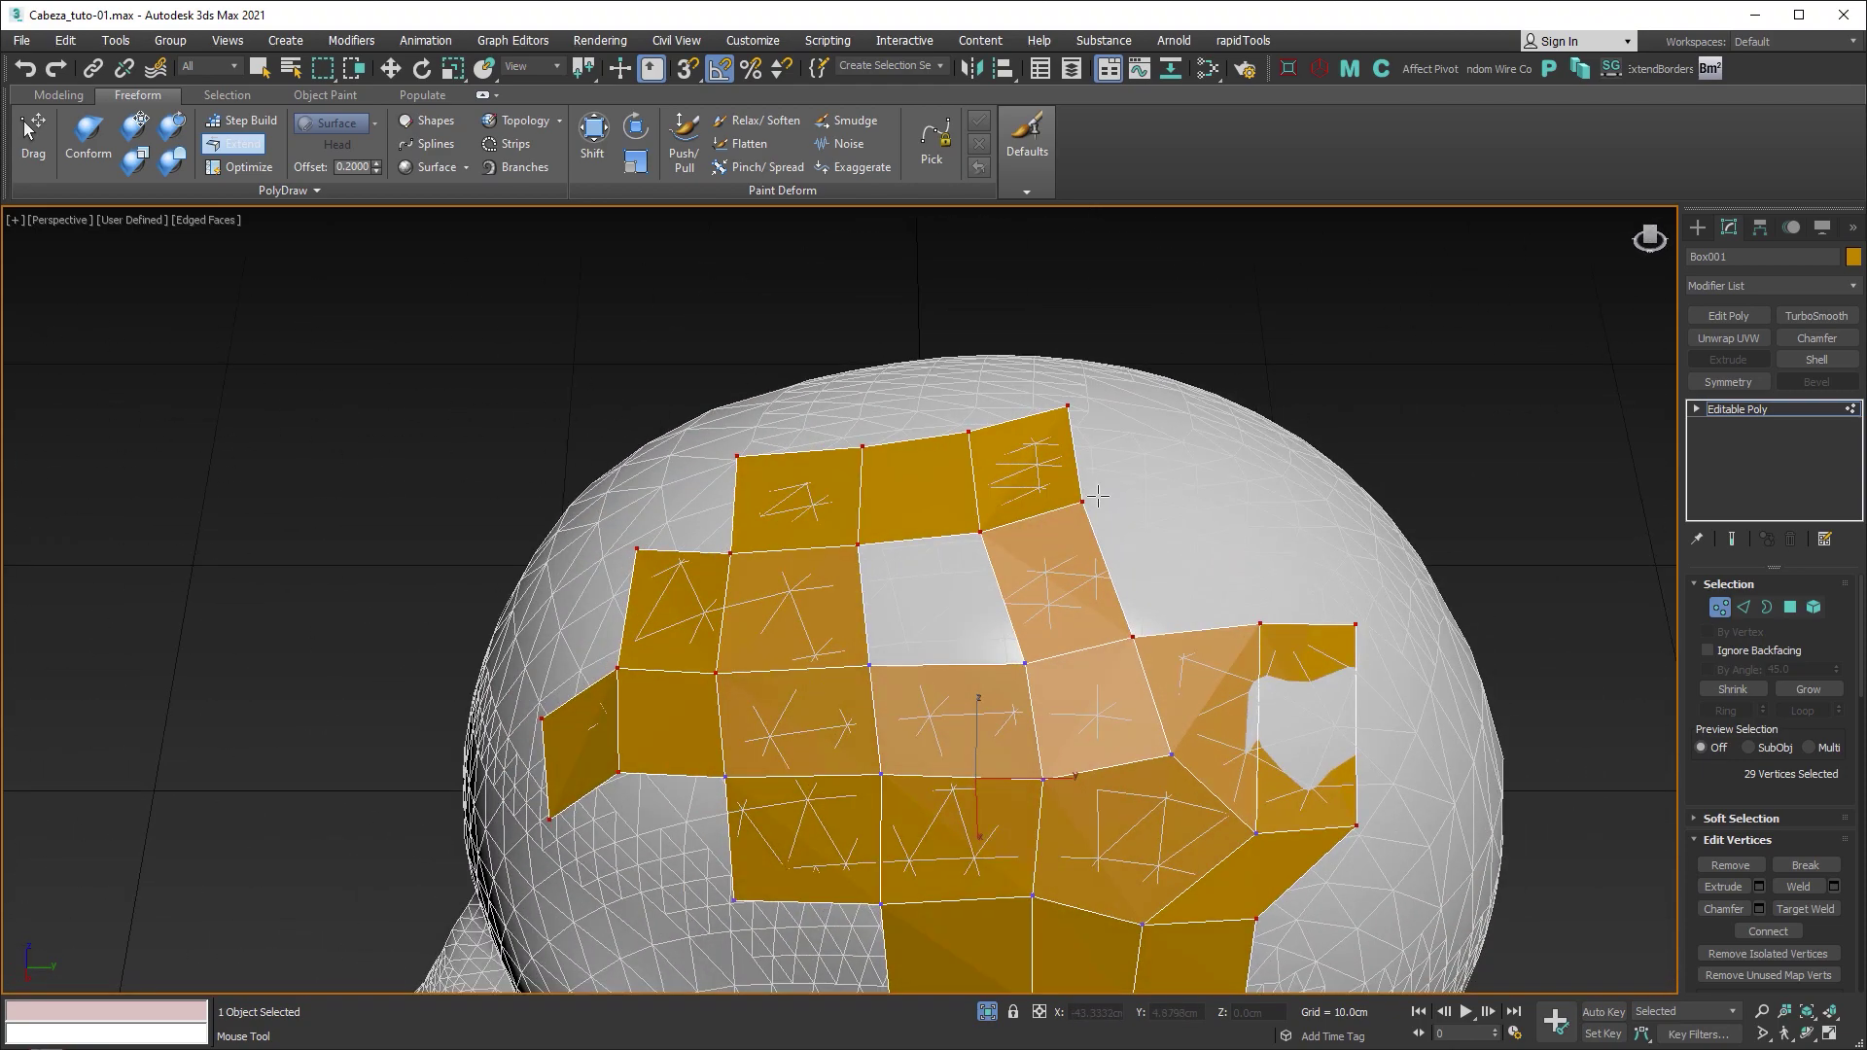
key("ctrl")
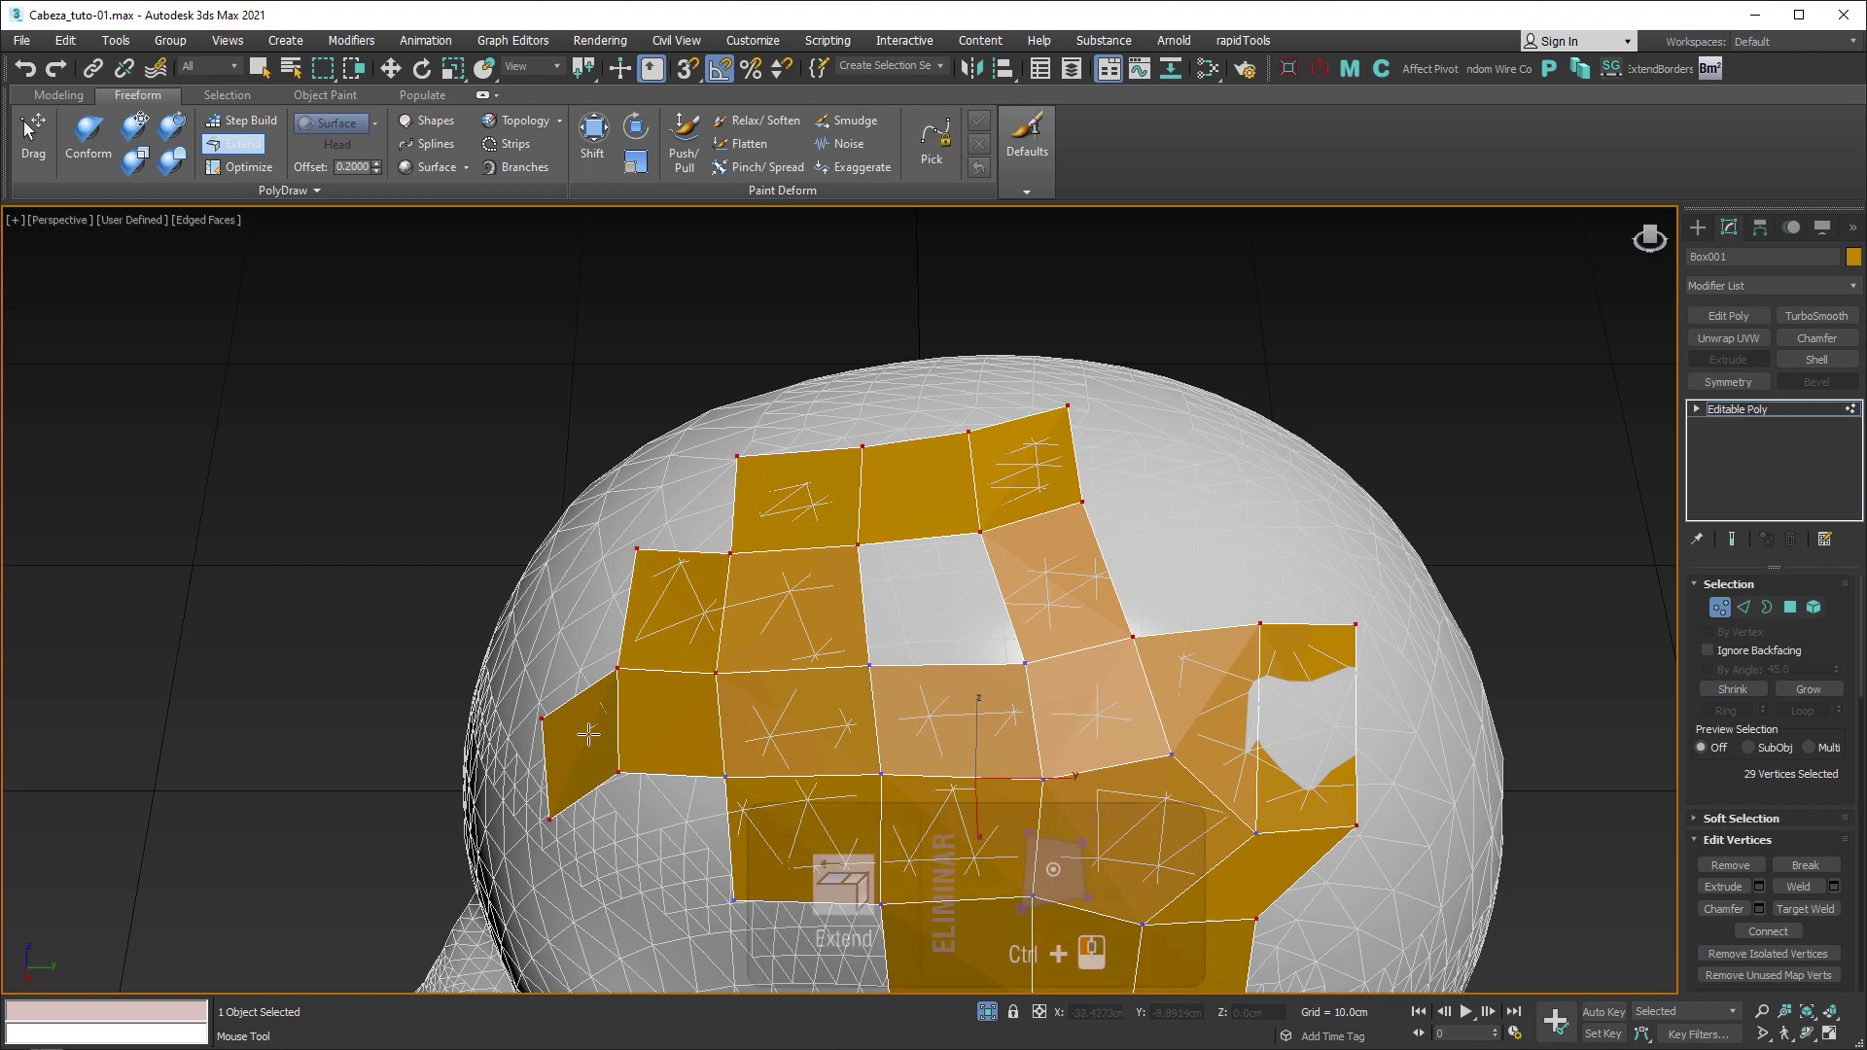
left_click(589, 734, "ctrl")
left_click(1311, 718, "ctrl")
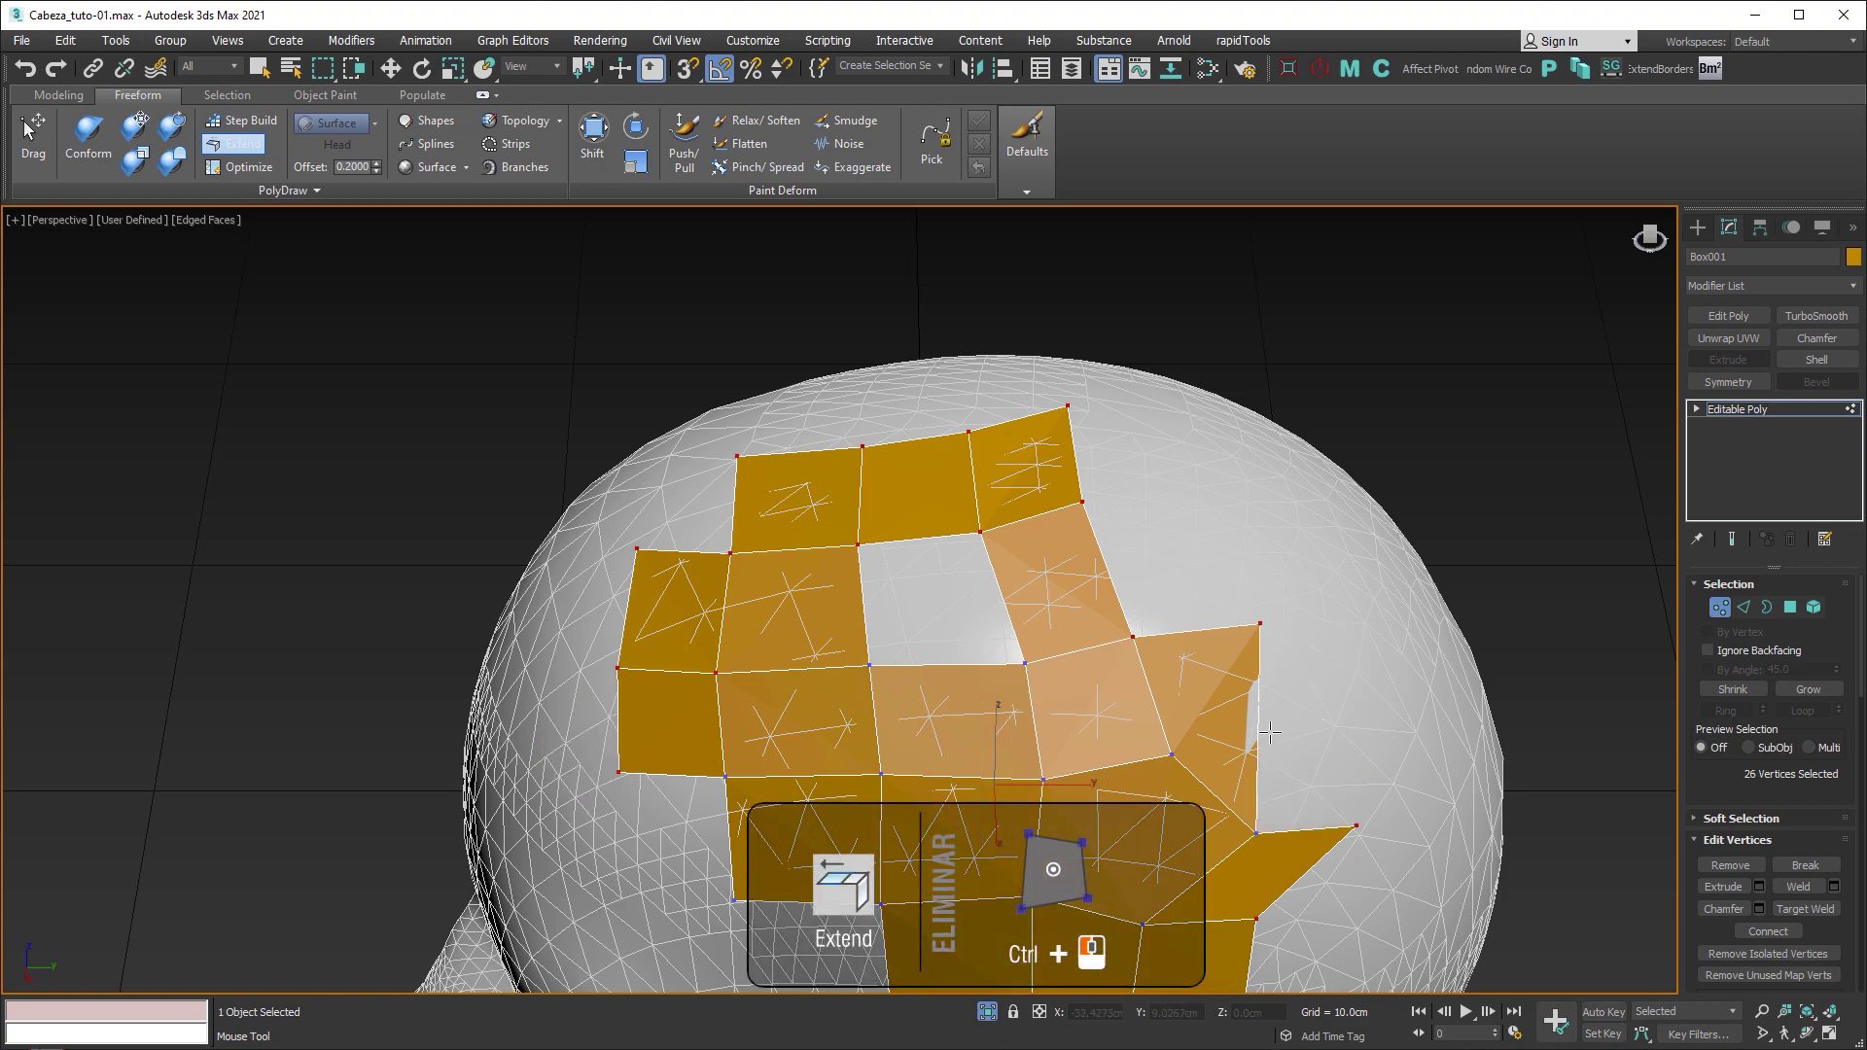
left_click(1240, 712, "ctrl")
left_click(1252, 861, "ctrl")
Step: Delete the stray side faces and small bottom-right quad, then recentre the view
middle_click_drag(1263, 817, 1271, 500, "alt")
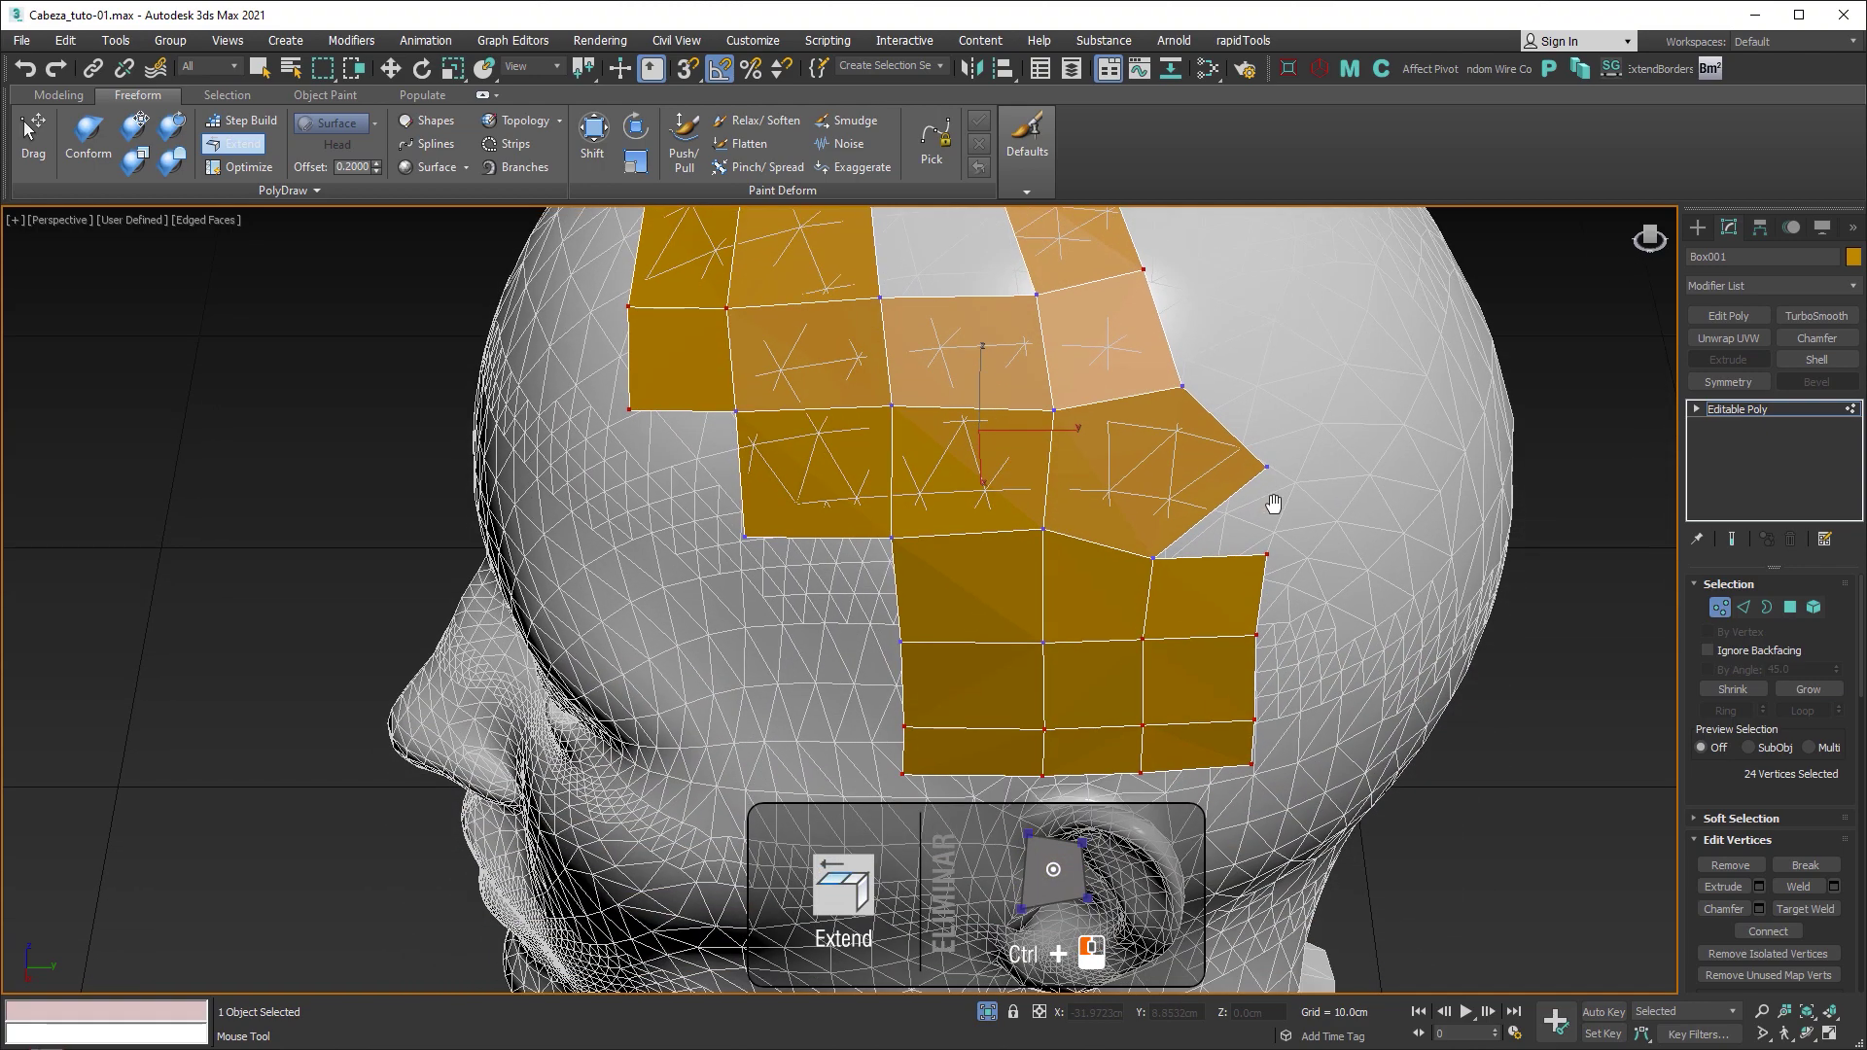
left_click(1212, 595, "ctrl")
left_click(1206, 685, "ctrl")
left_click(1206, 730, "ctrl")
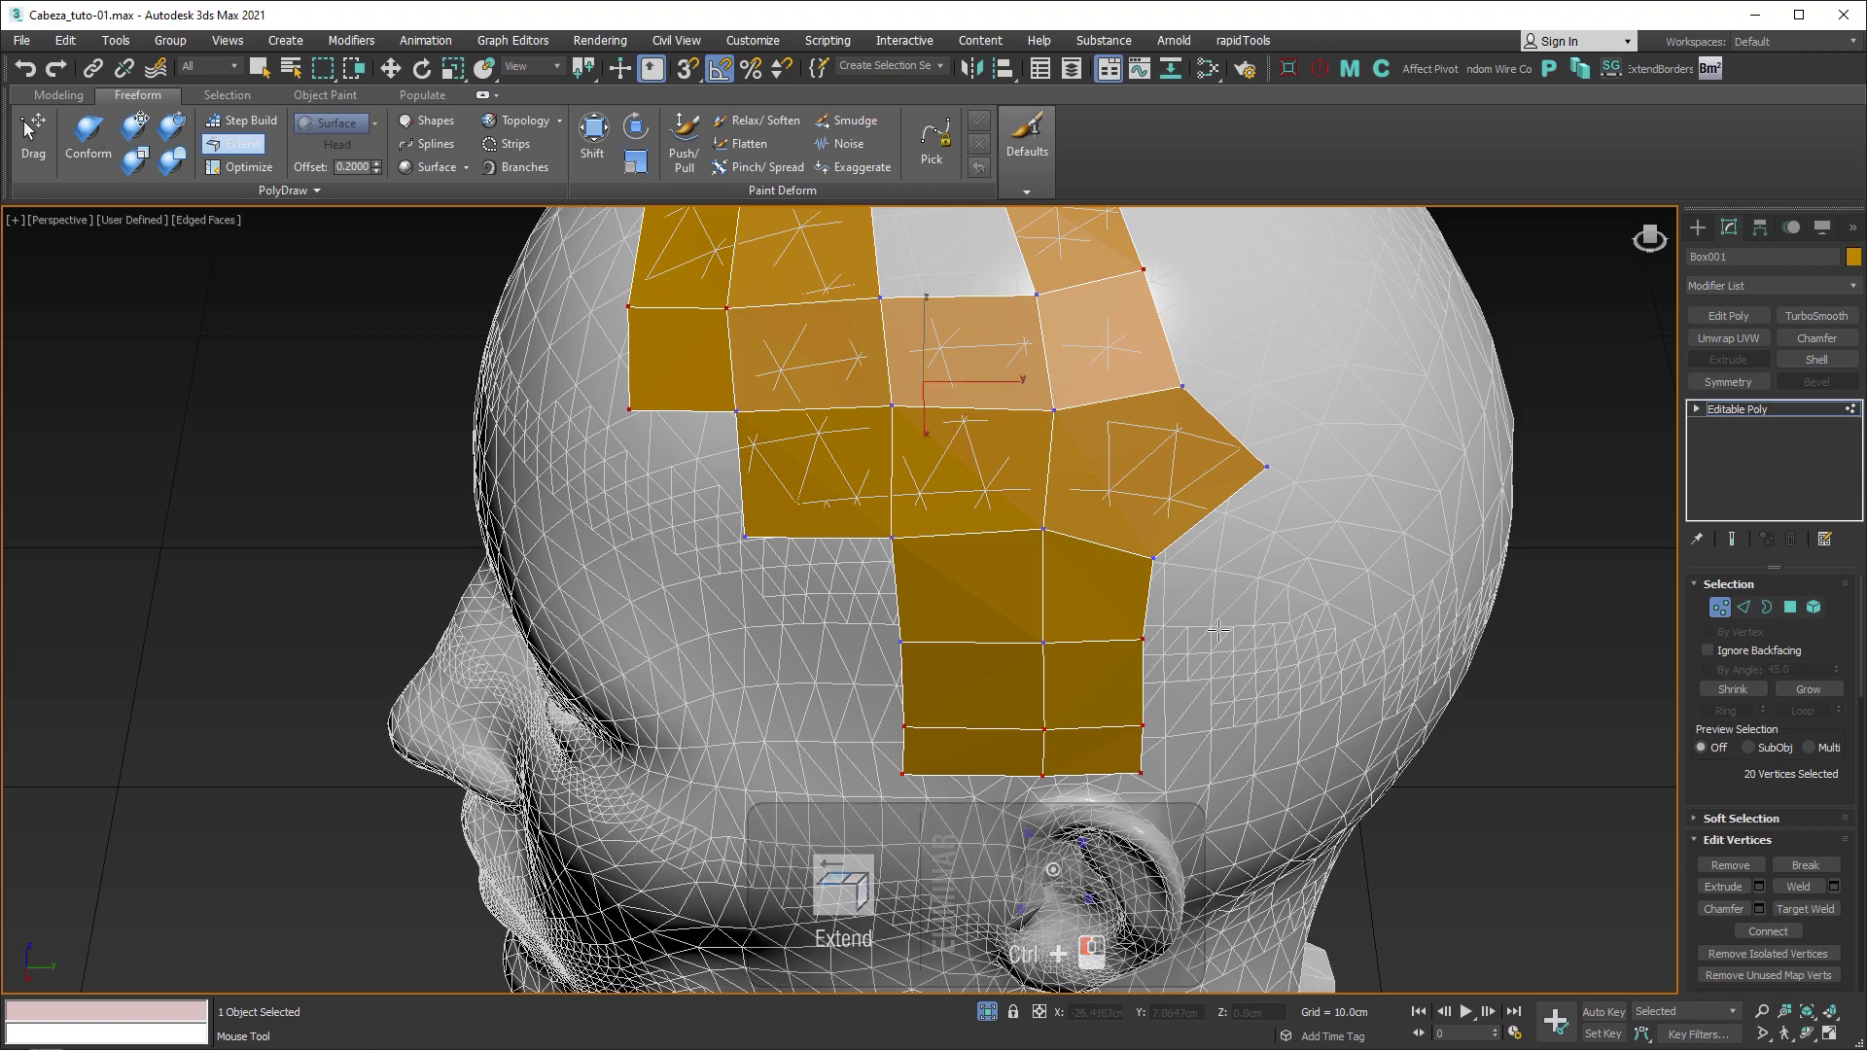
mouse_move(1286, 575)
middle_mouse_down("alt")
mouse_move(1225, 549)
mouse_move(1233, 480)
middle_mouse_up("alt")
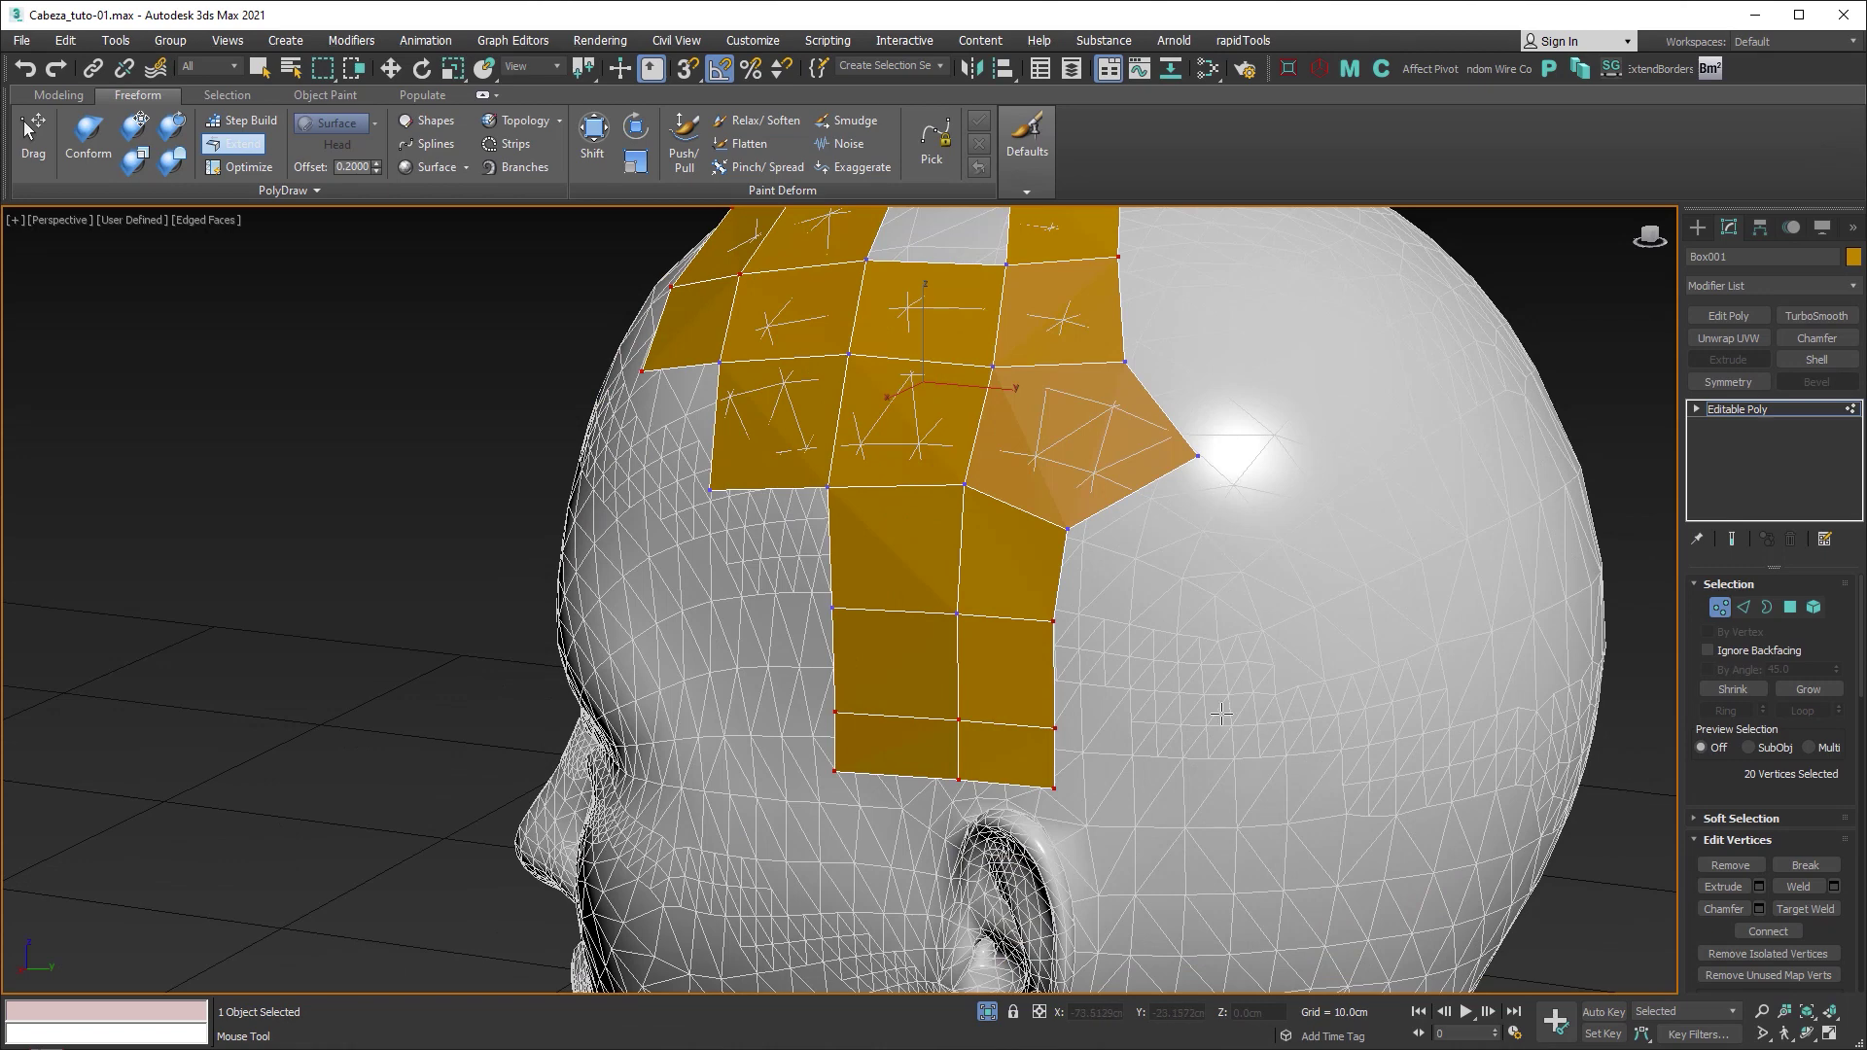
middle_click_drag(1223, 466, 1264, 542)
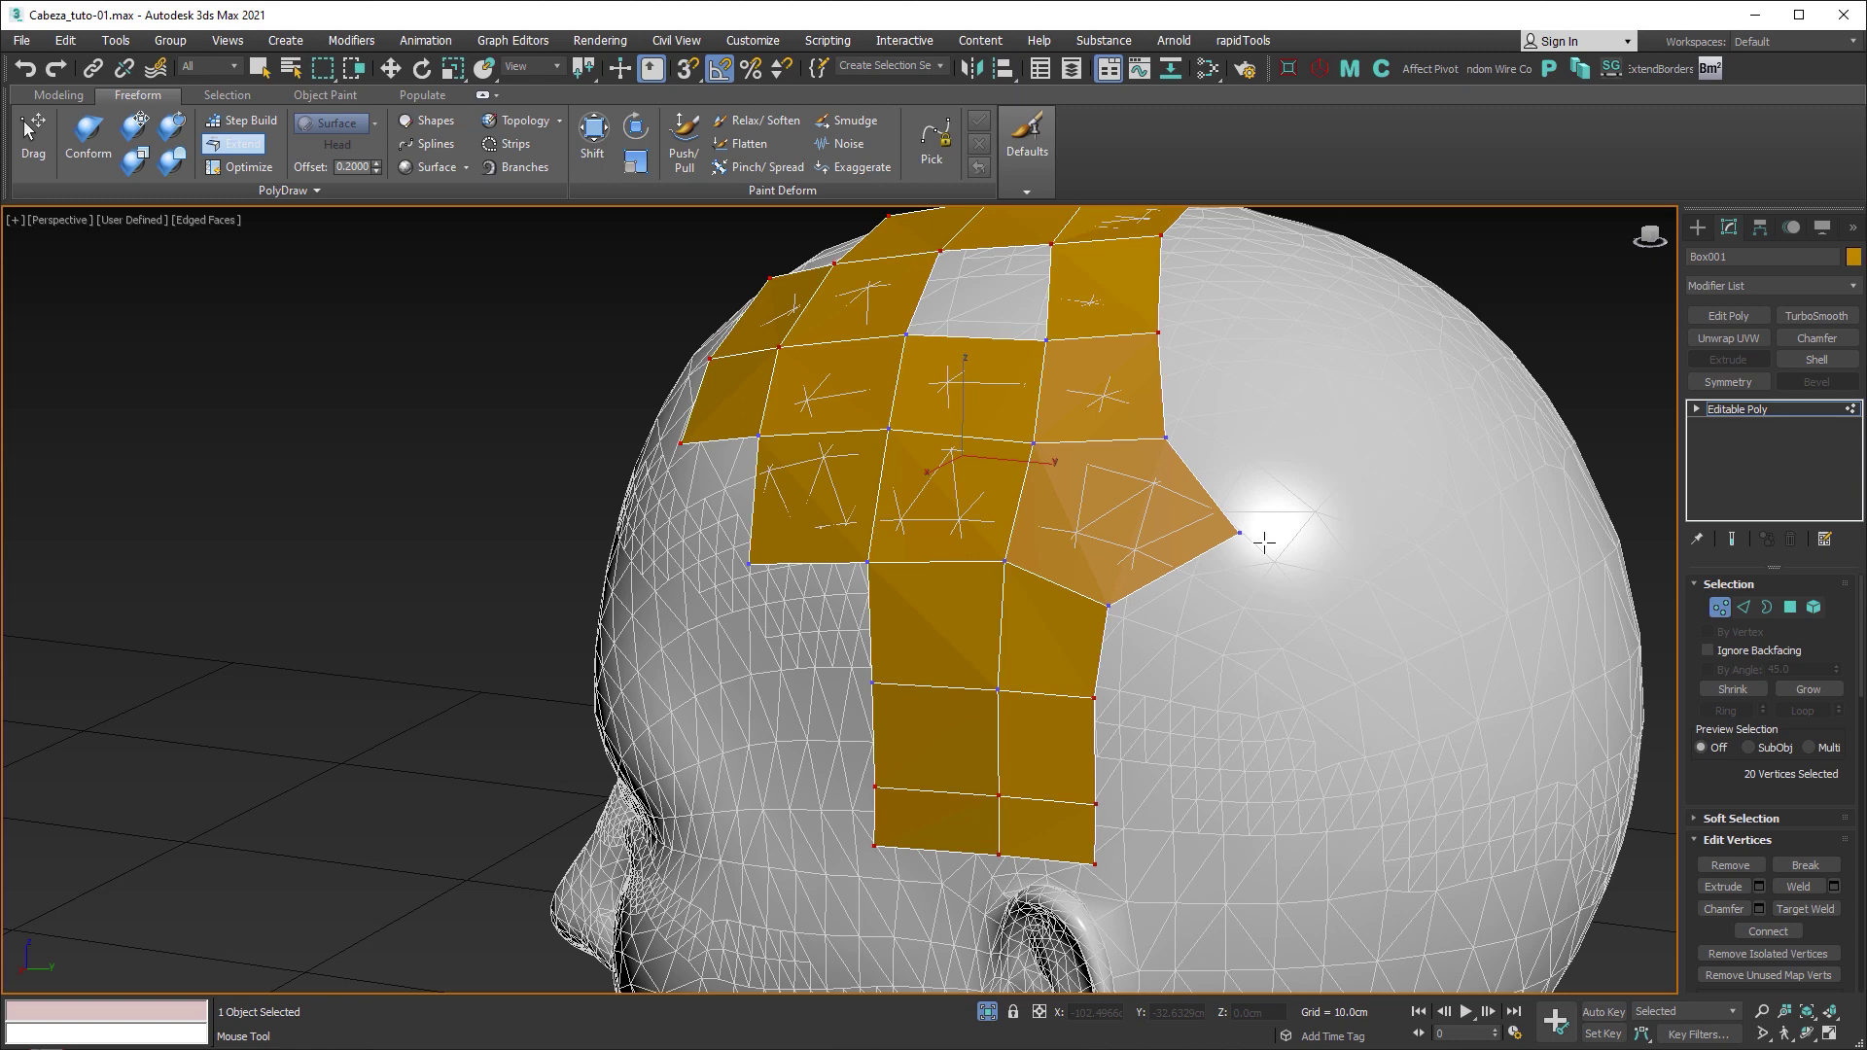
Step: Drag the patch's right-edge vertices outward across the skull, then activate Optimize
left_click(1243, 535)
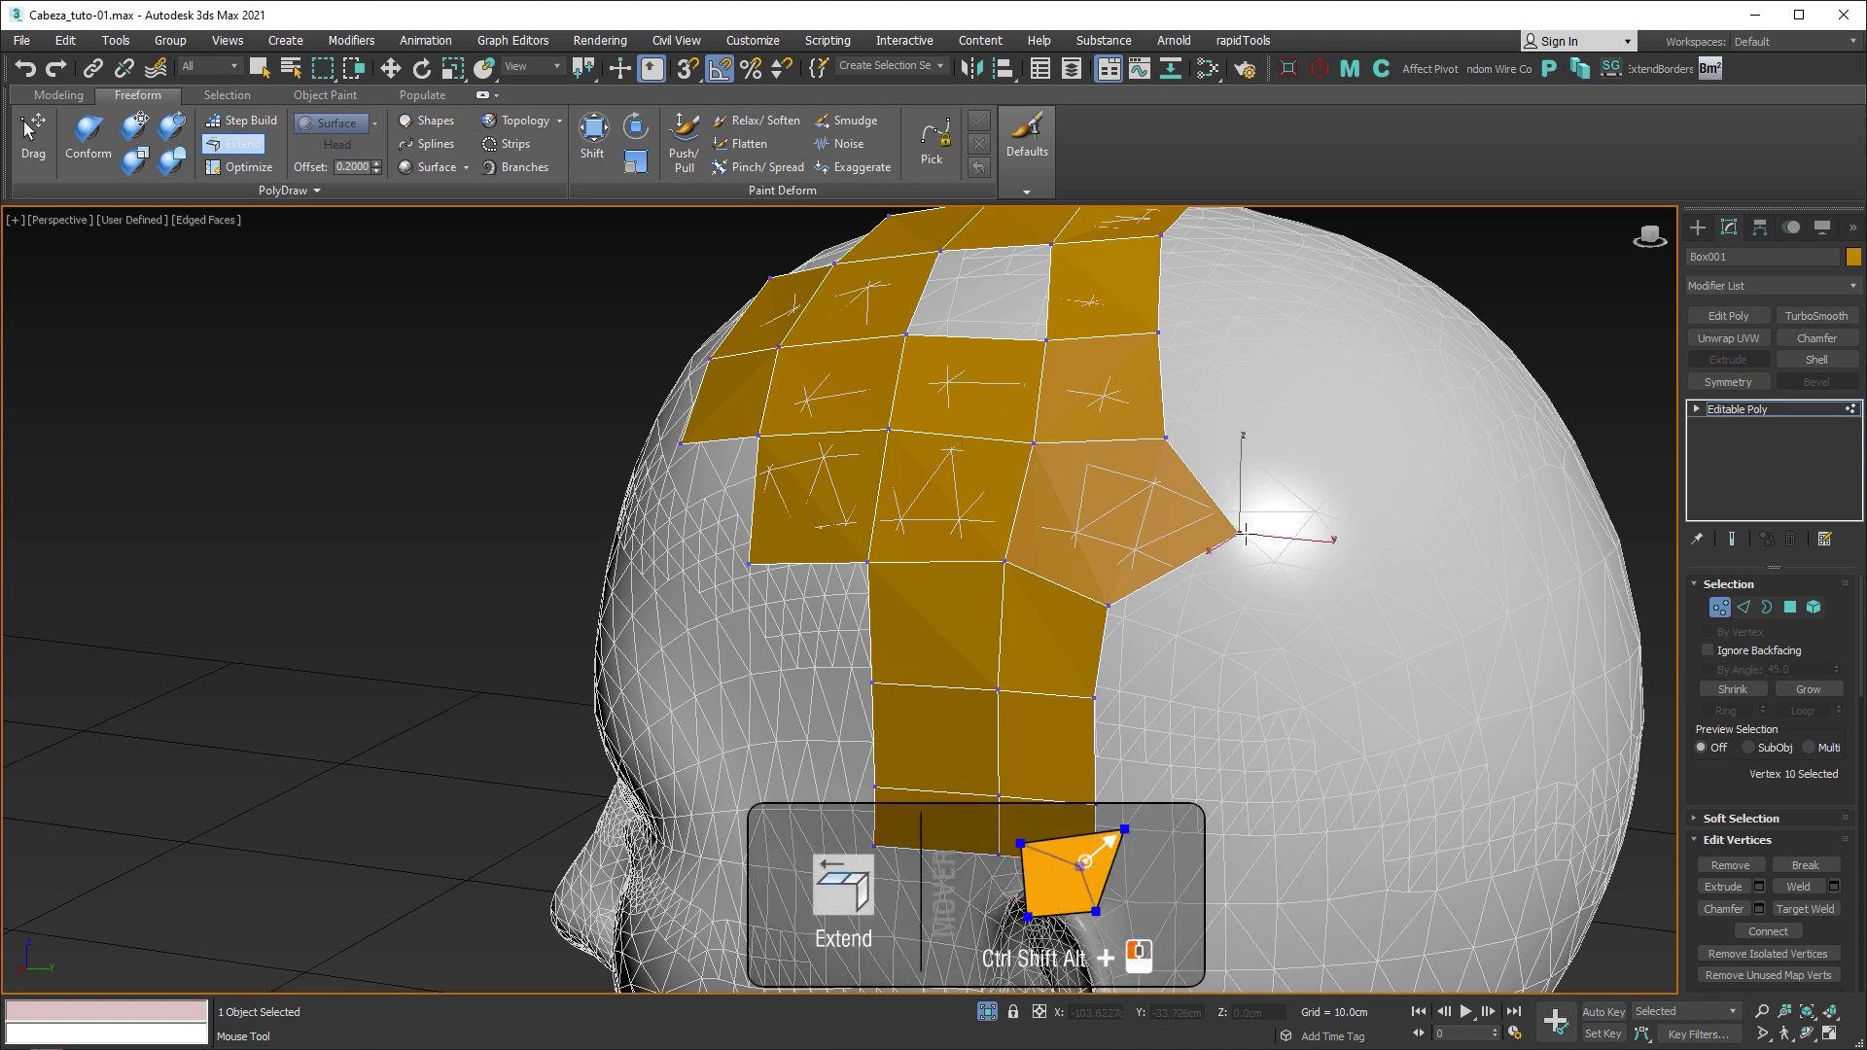
left_click_drag(1243, 535, 1195, 547, "ctrl+alt+shift")
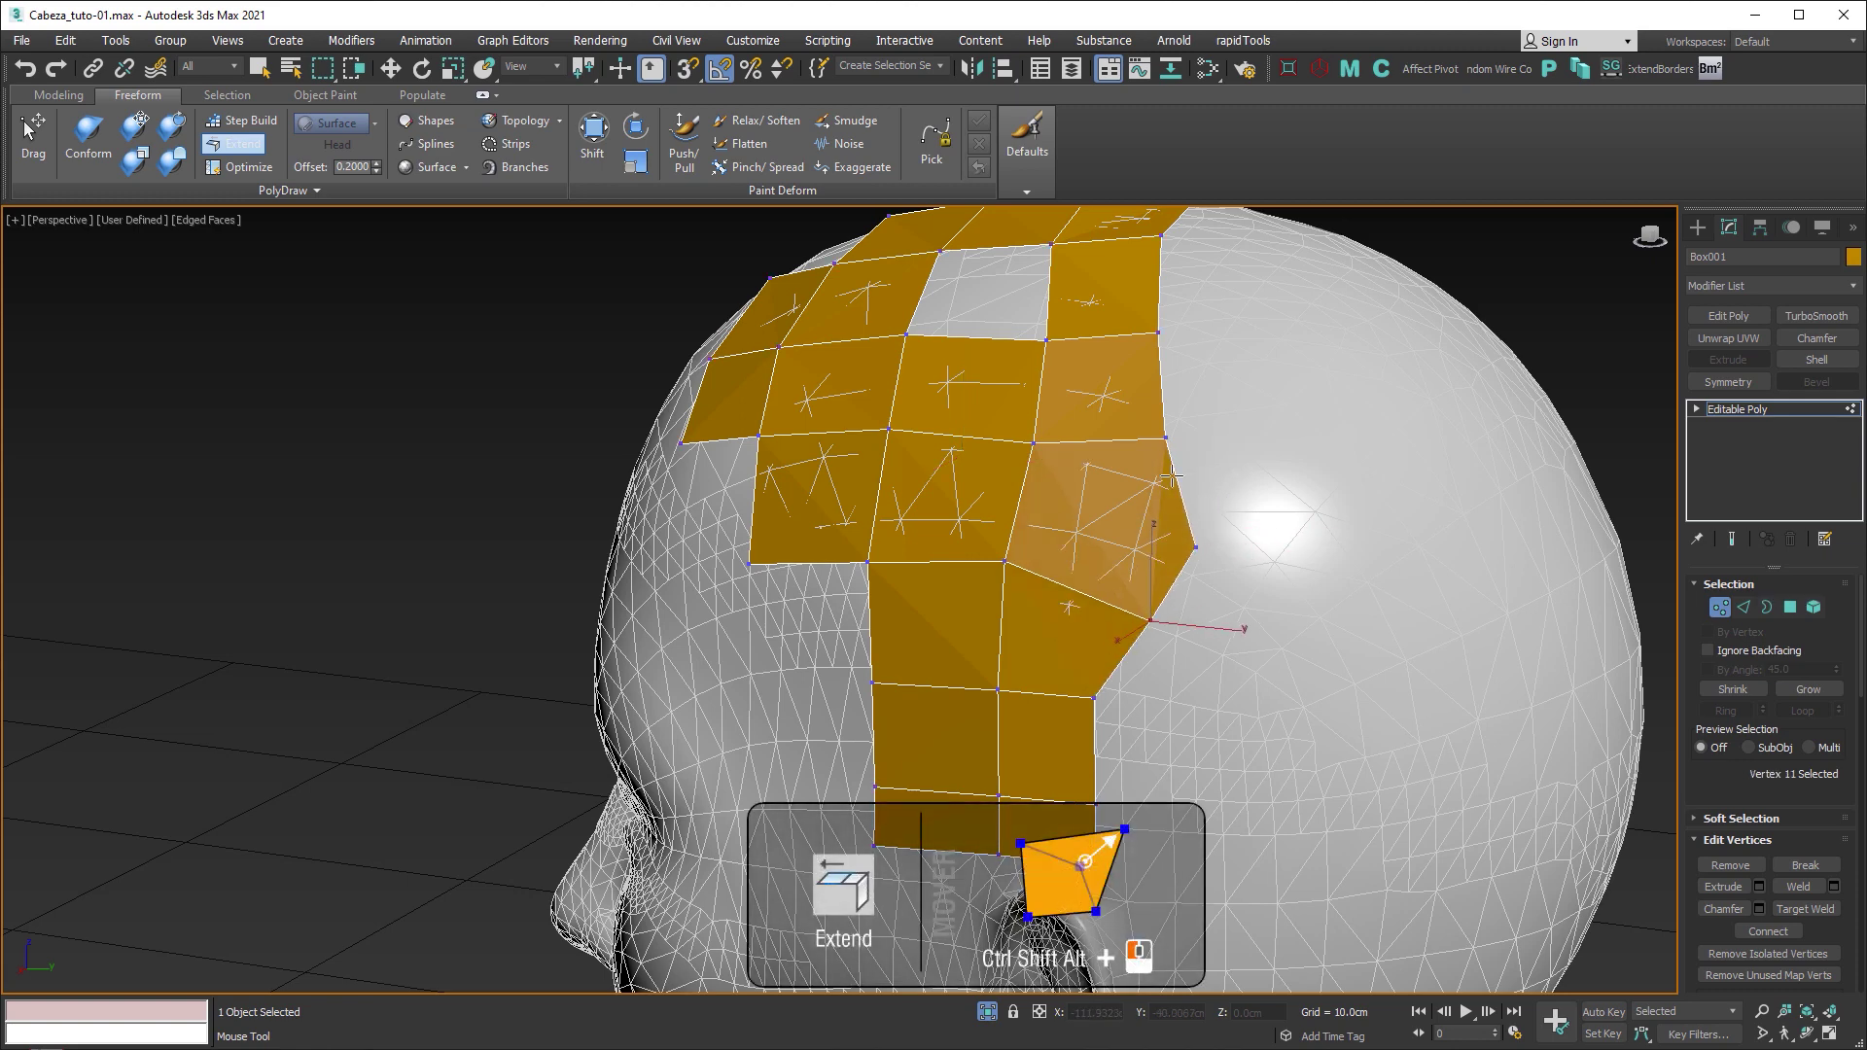
left_click_drag(1166, 437, 1200, 431)
left_click_drag(1158, 332, 1191, 321)
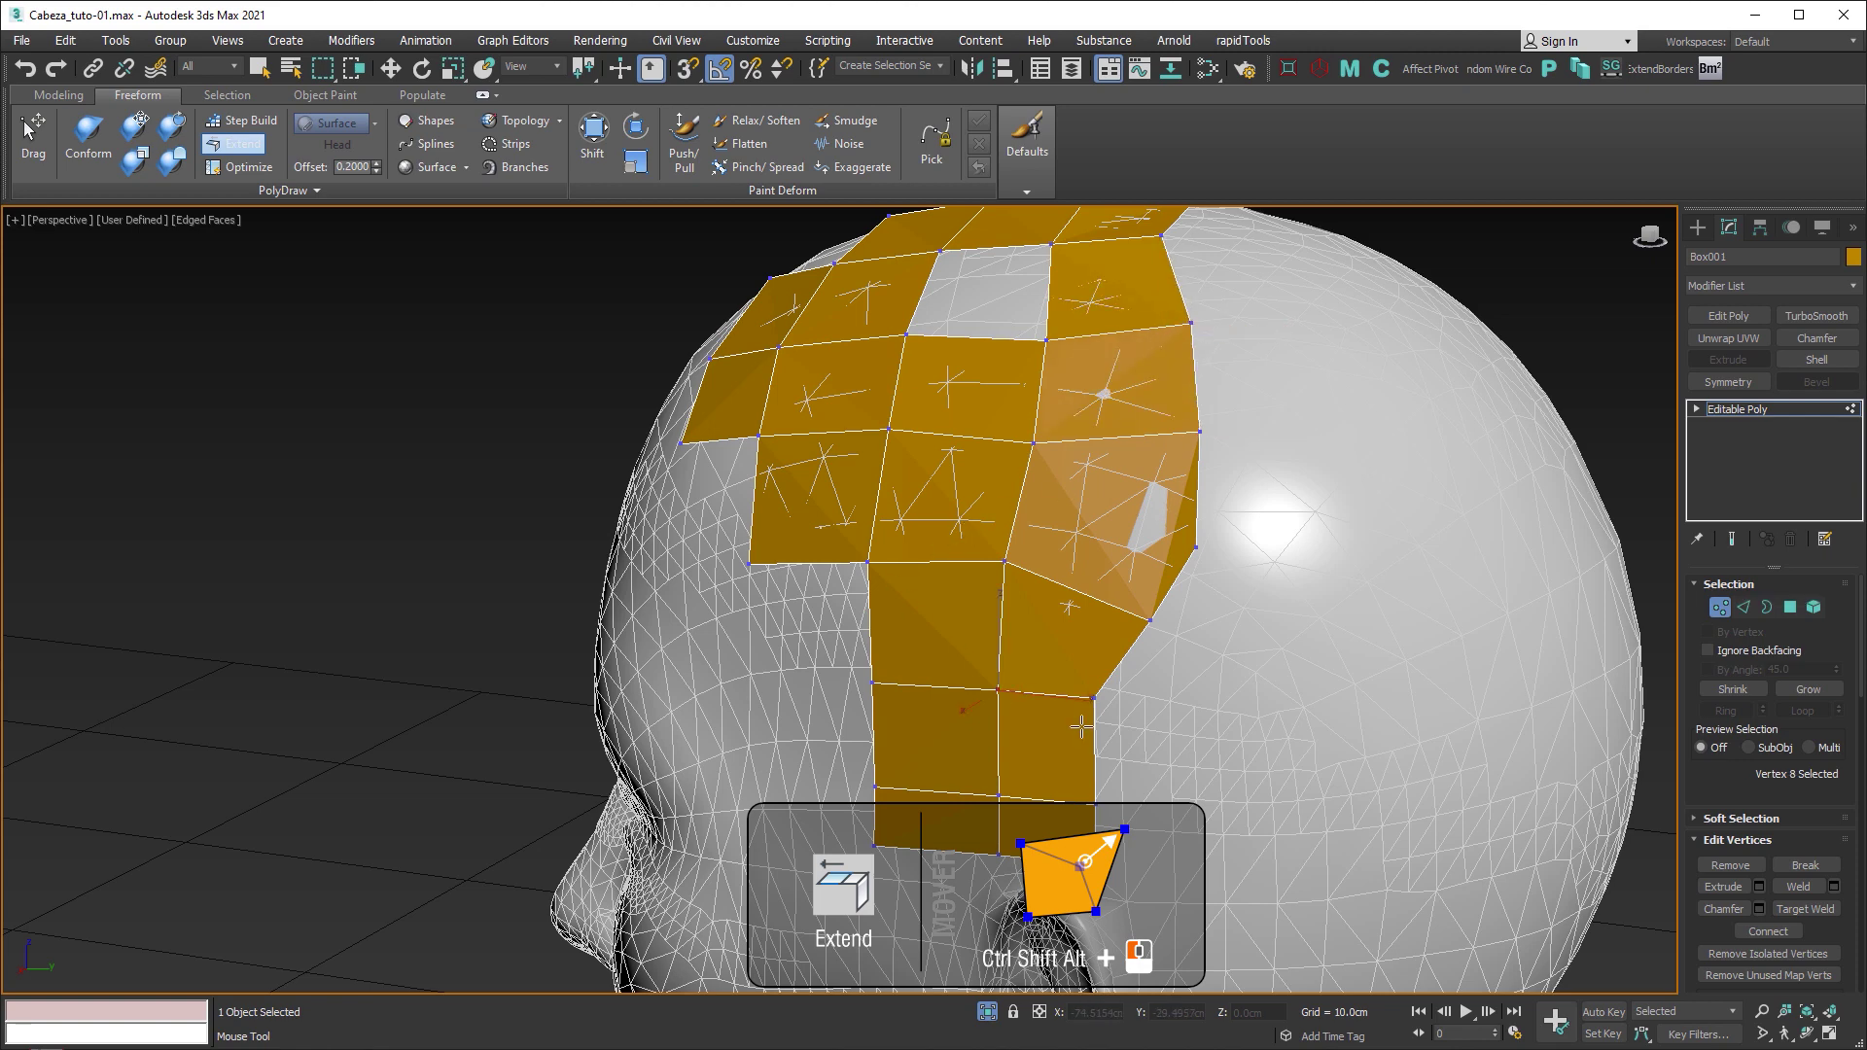
left_click_drag(1094, 697, 1115, 717)
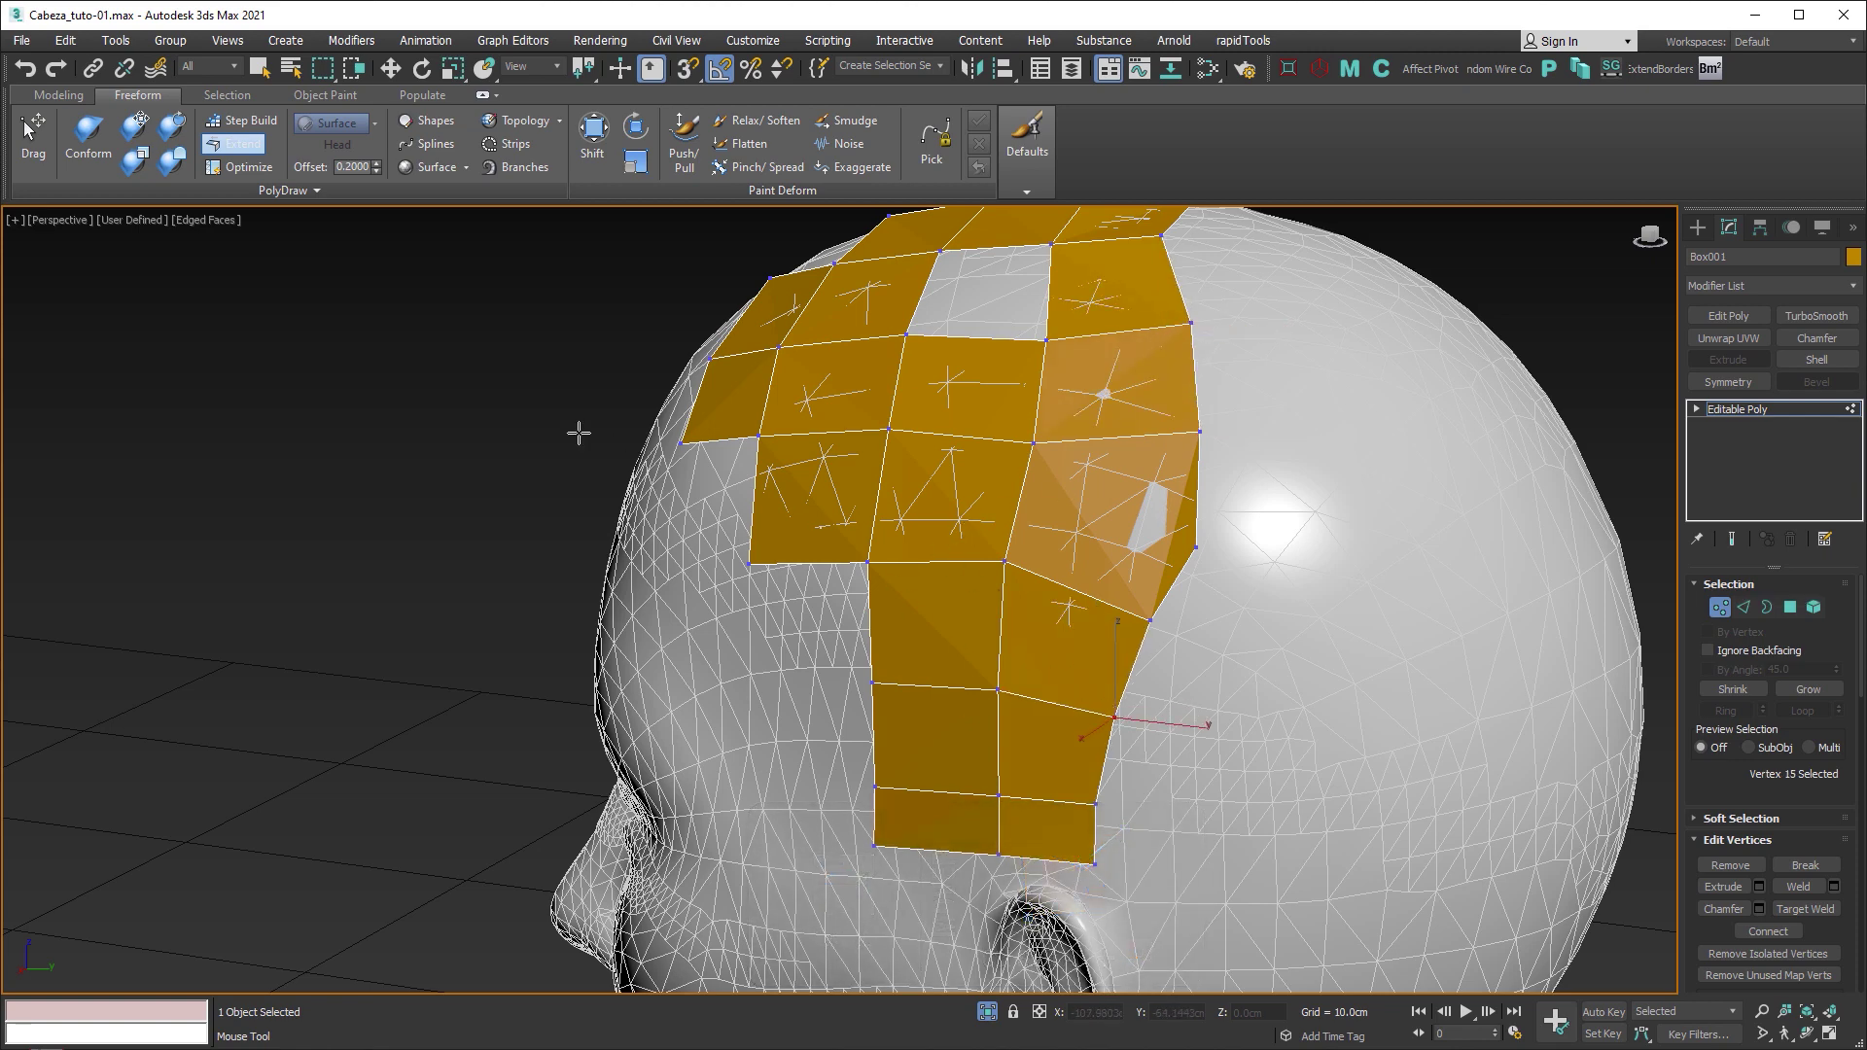
left_click(248, 166)
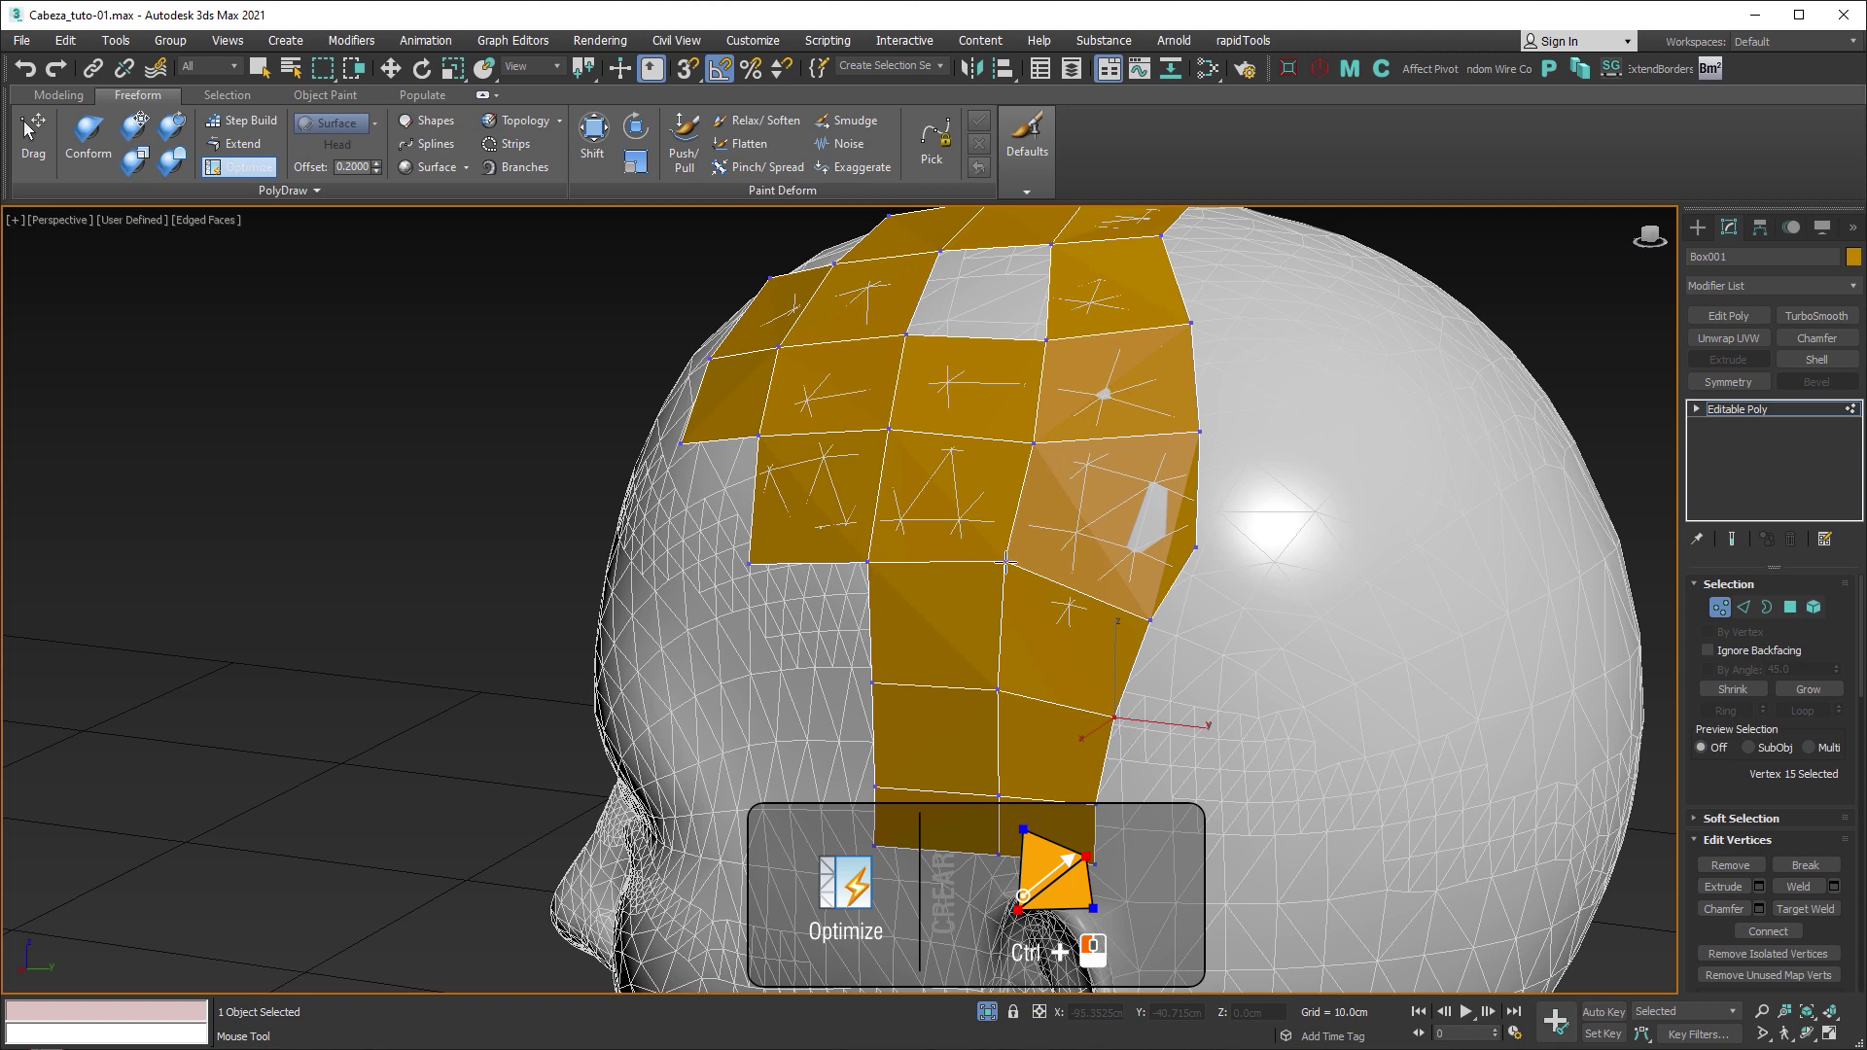
Step: Rebuild the right-edge faces, collapse the extra vertex, and drag the bottom-right vertex upward
left_click(1197, 549)
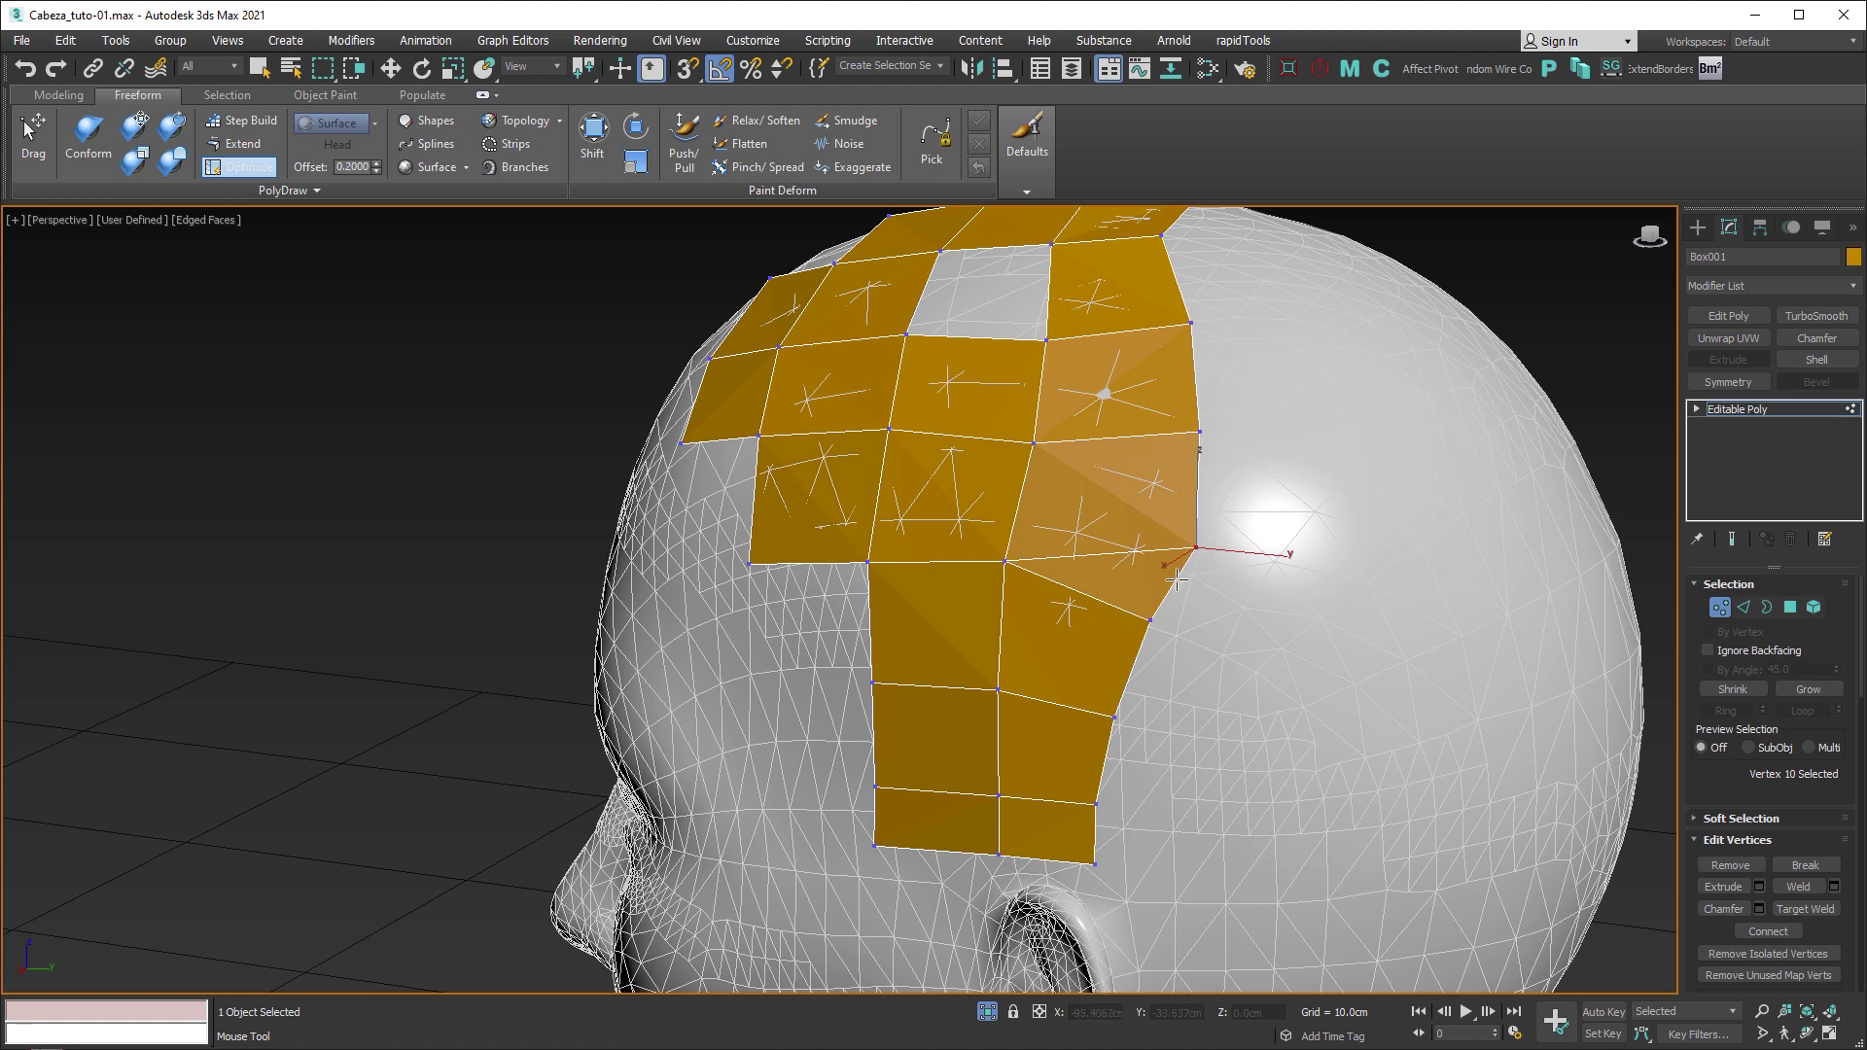
key("ctrl")
left_click(1172, 581)
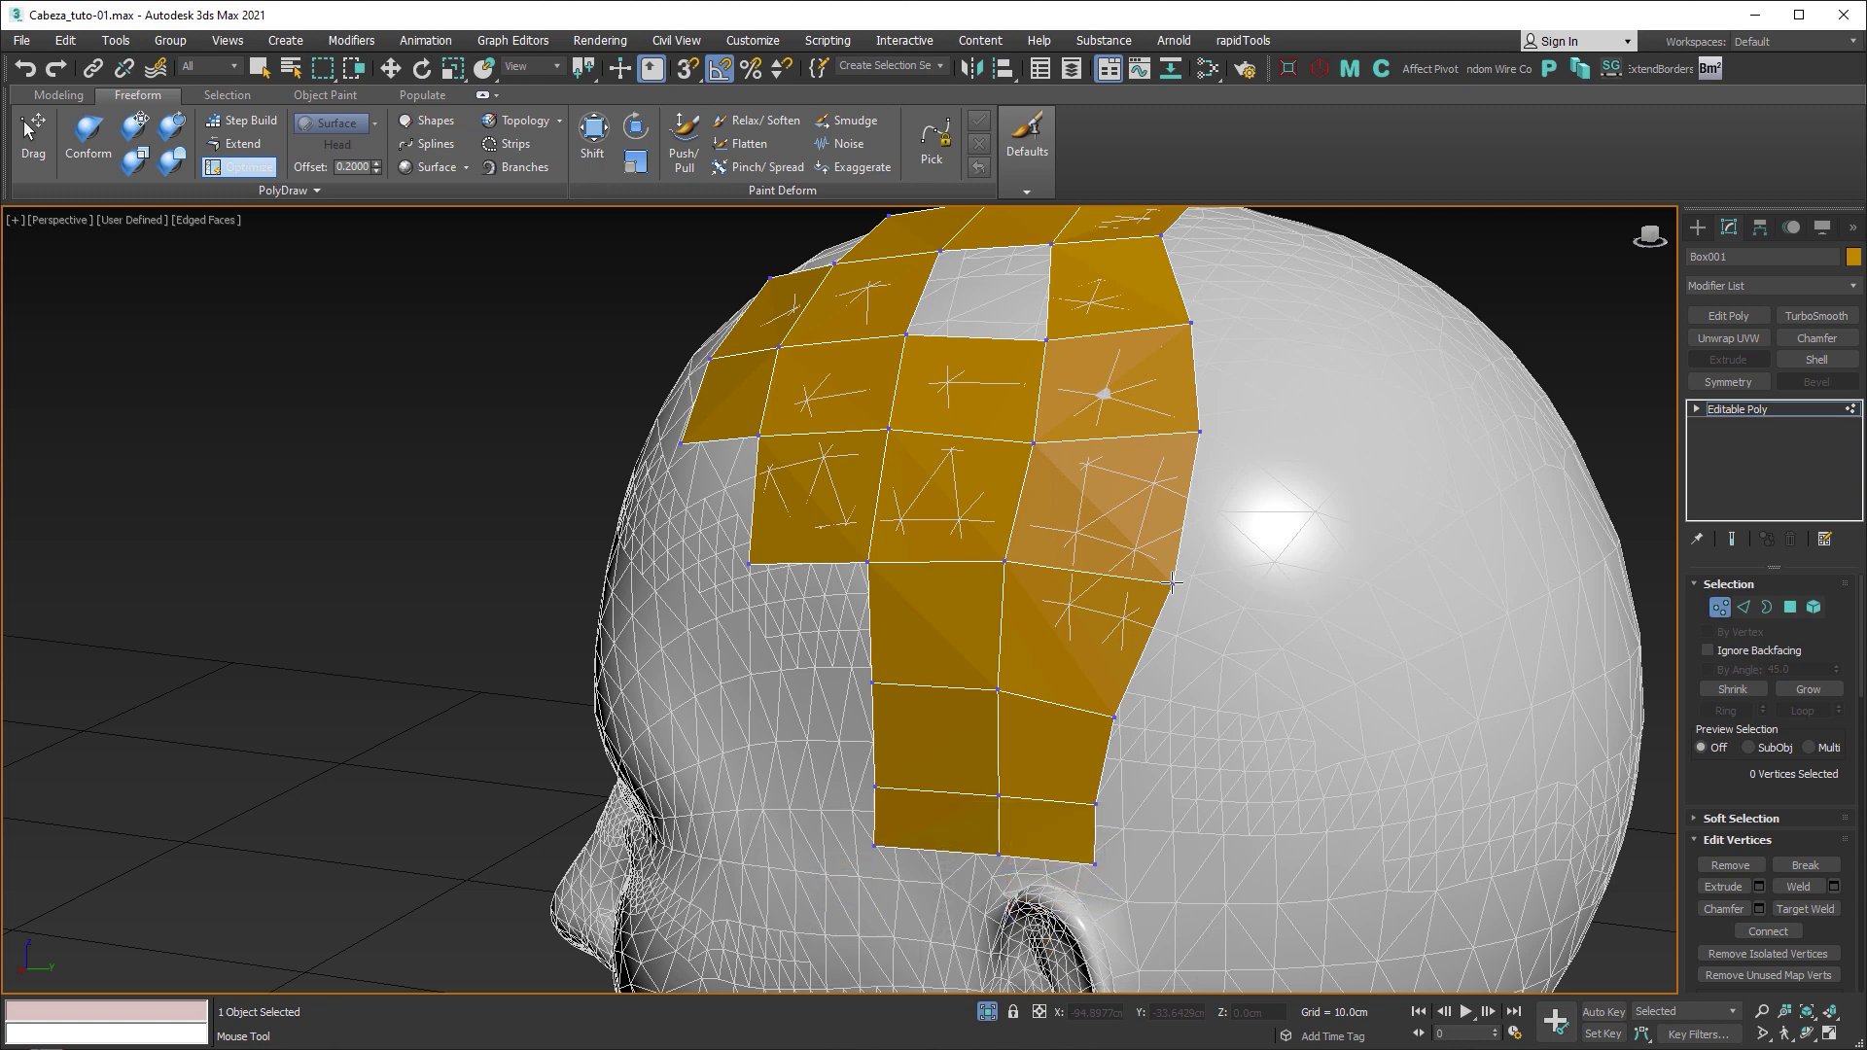
key("shift")
left_click_drag(1094, 863, 1097, 805)
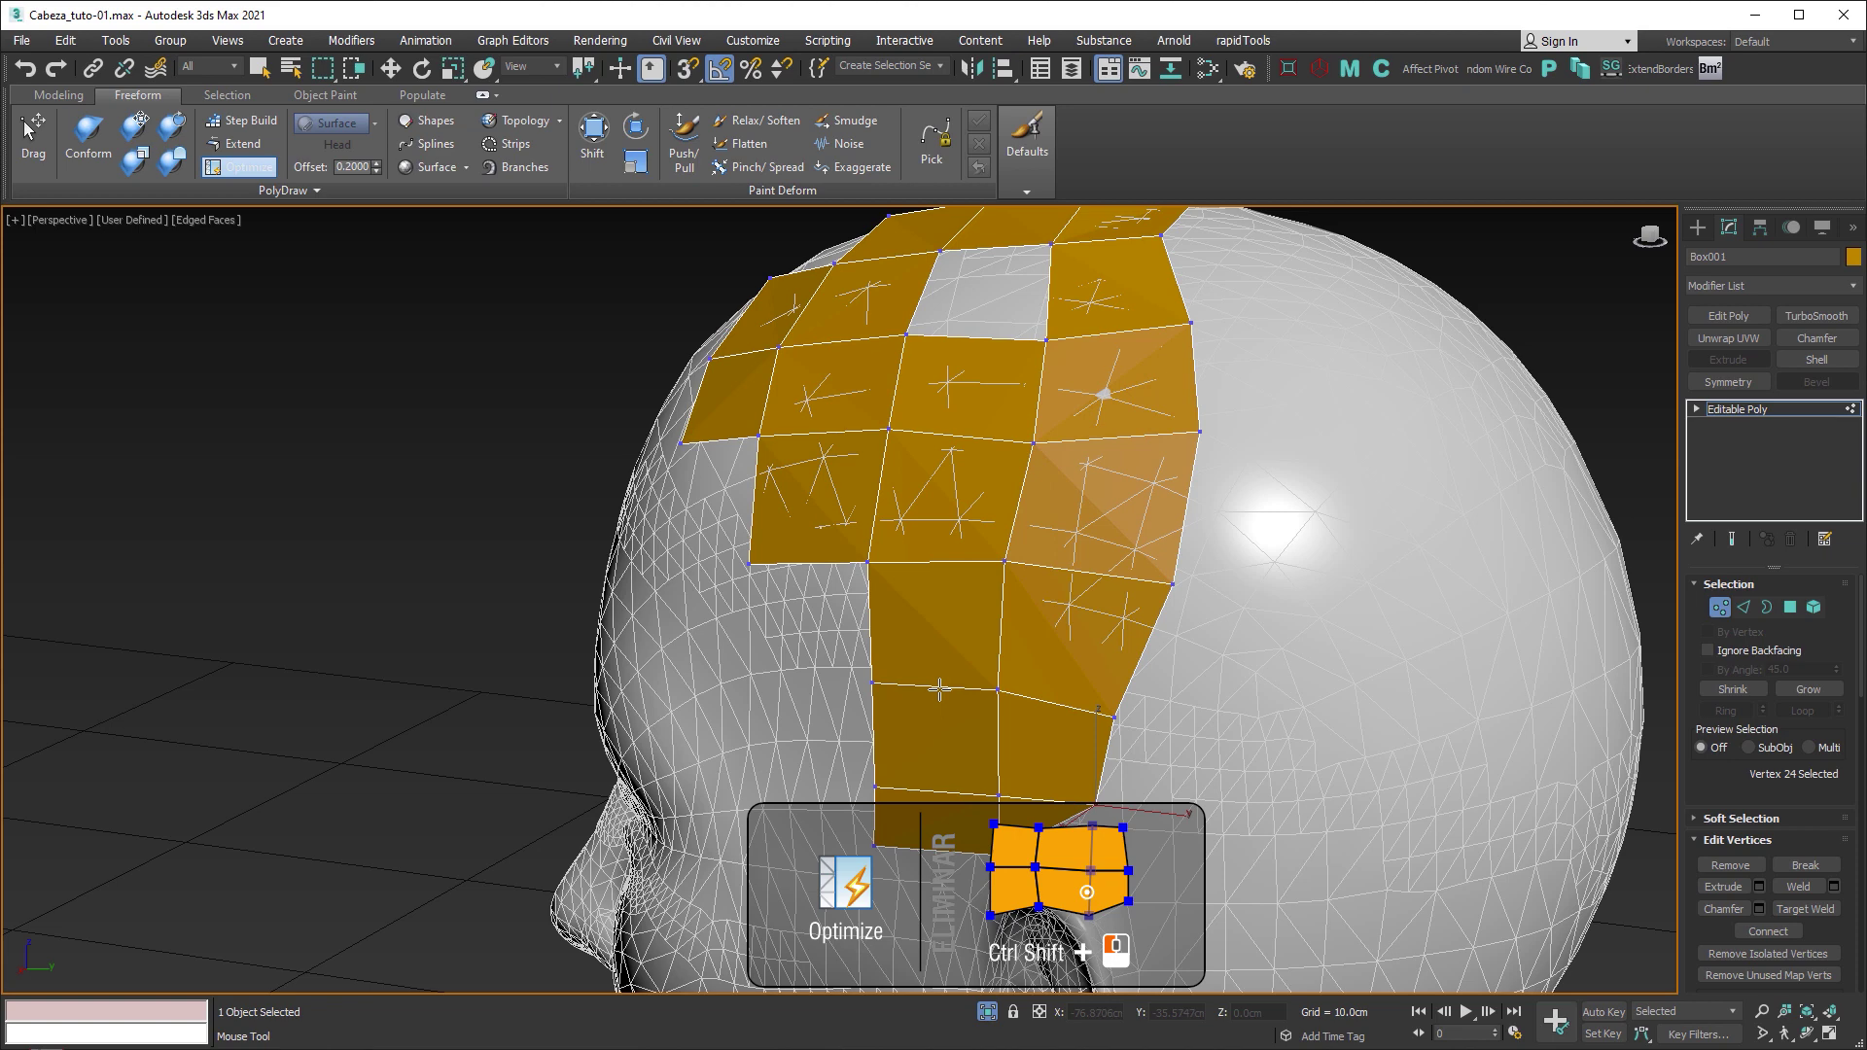
Step: Remove the lower strip's horizontal edge loop and bottom edge, plus the patch's left-side extra vertices
left_click(942, 688, "ctrl+shift")
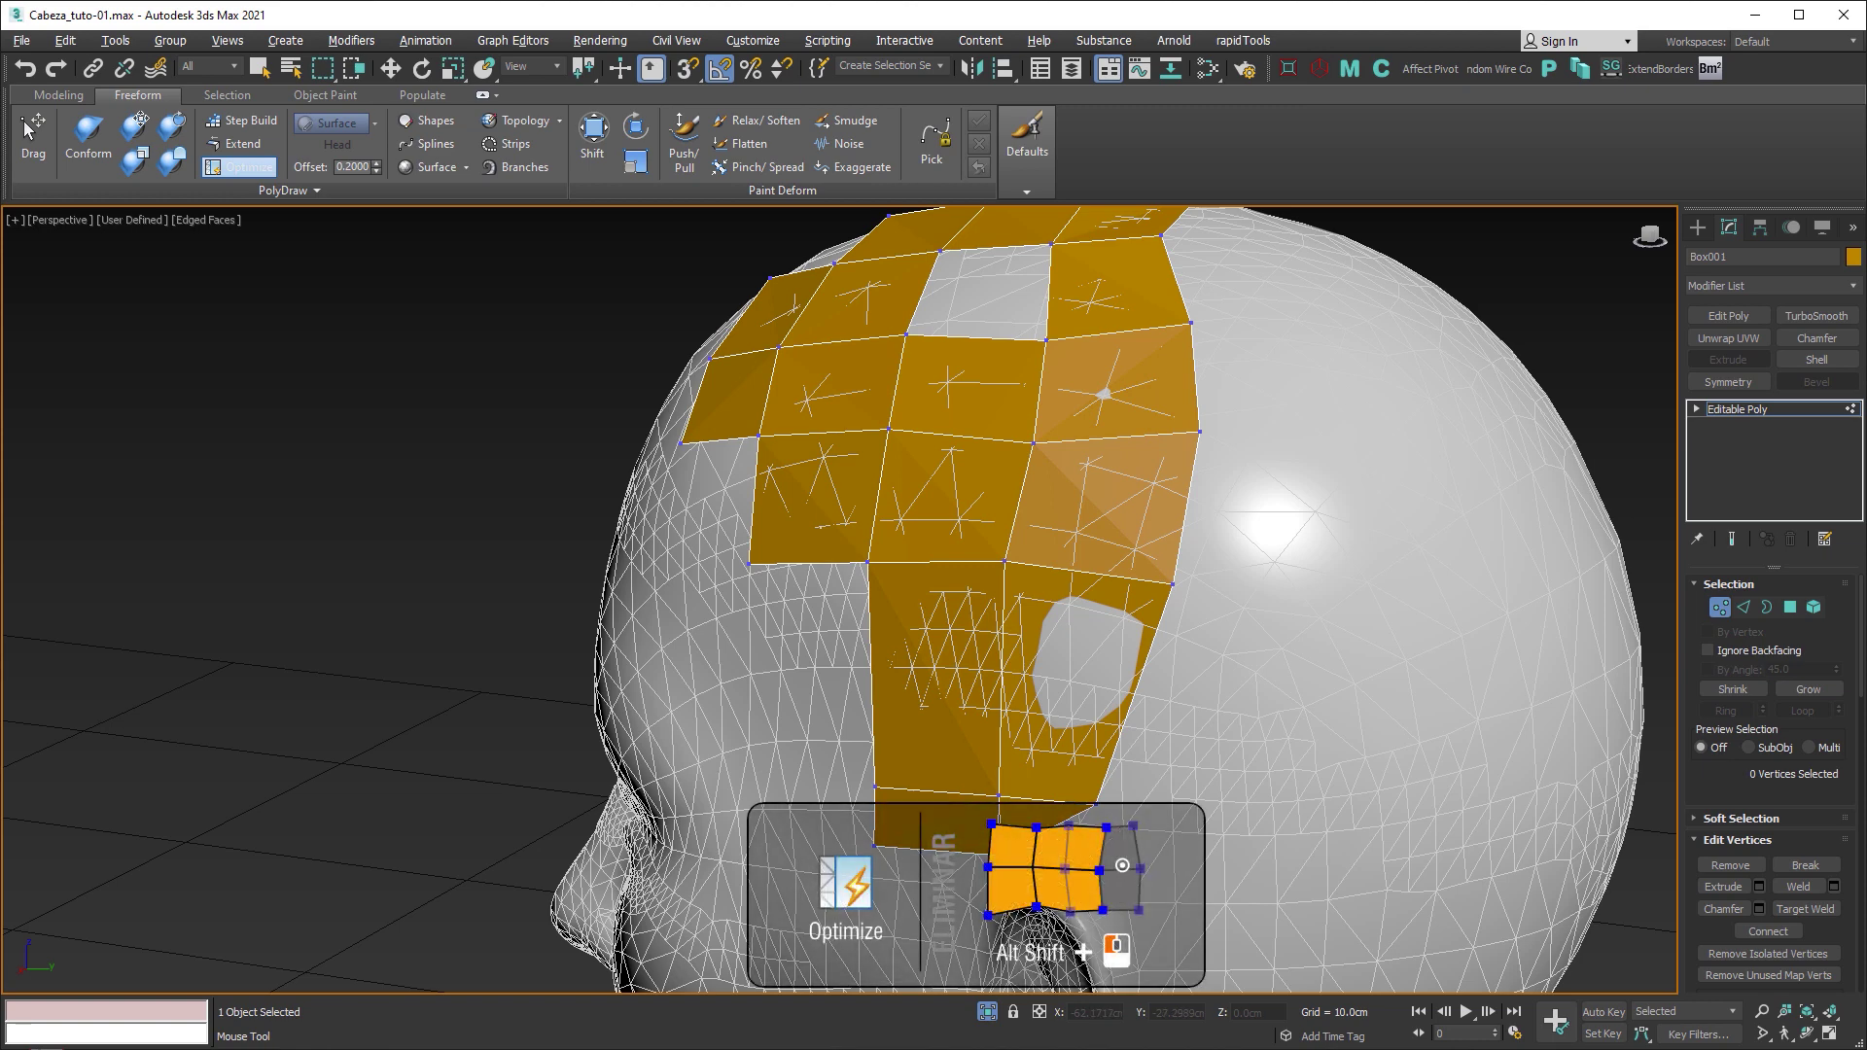
left_click(998, 794)
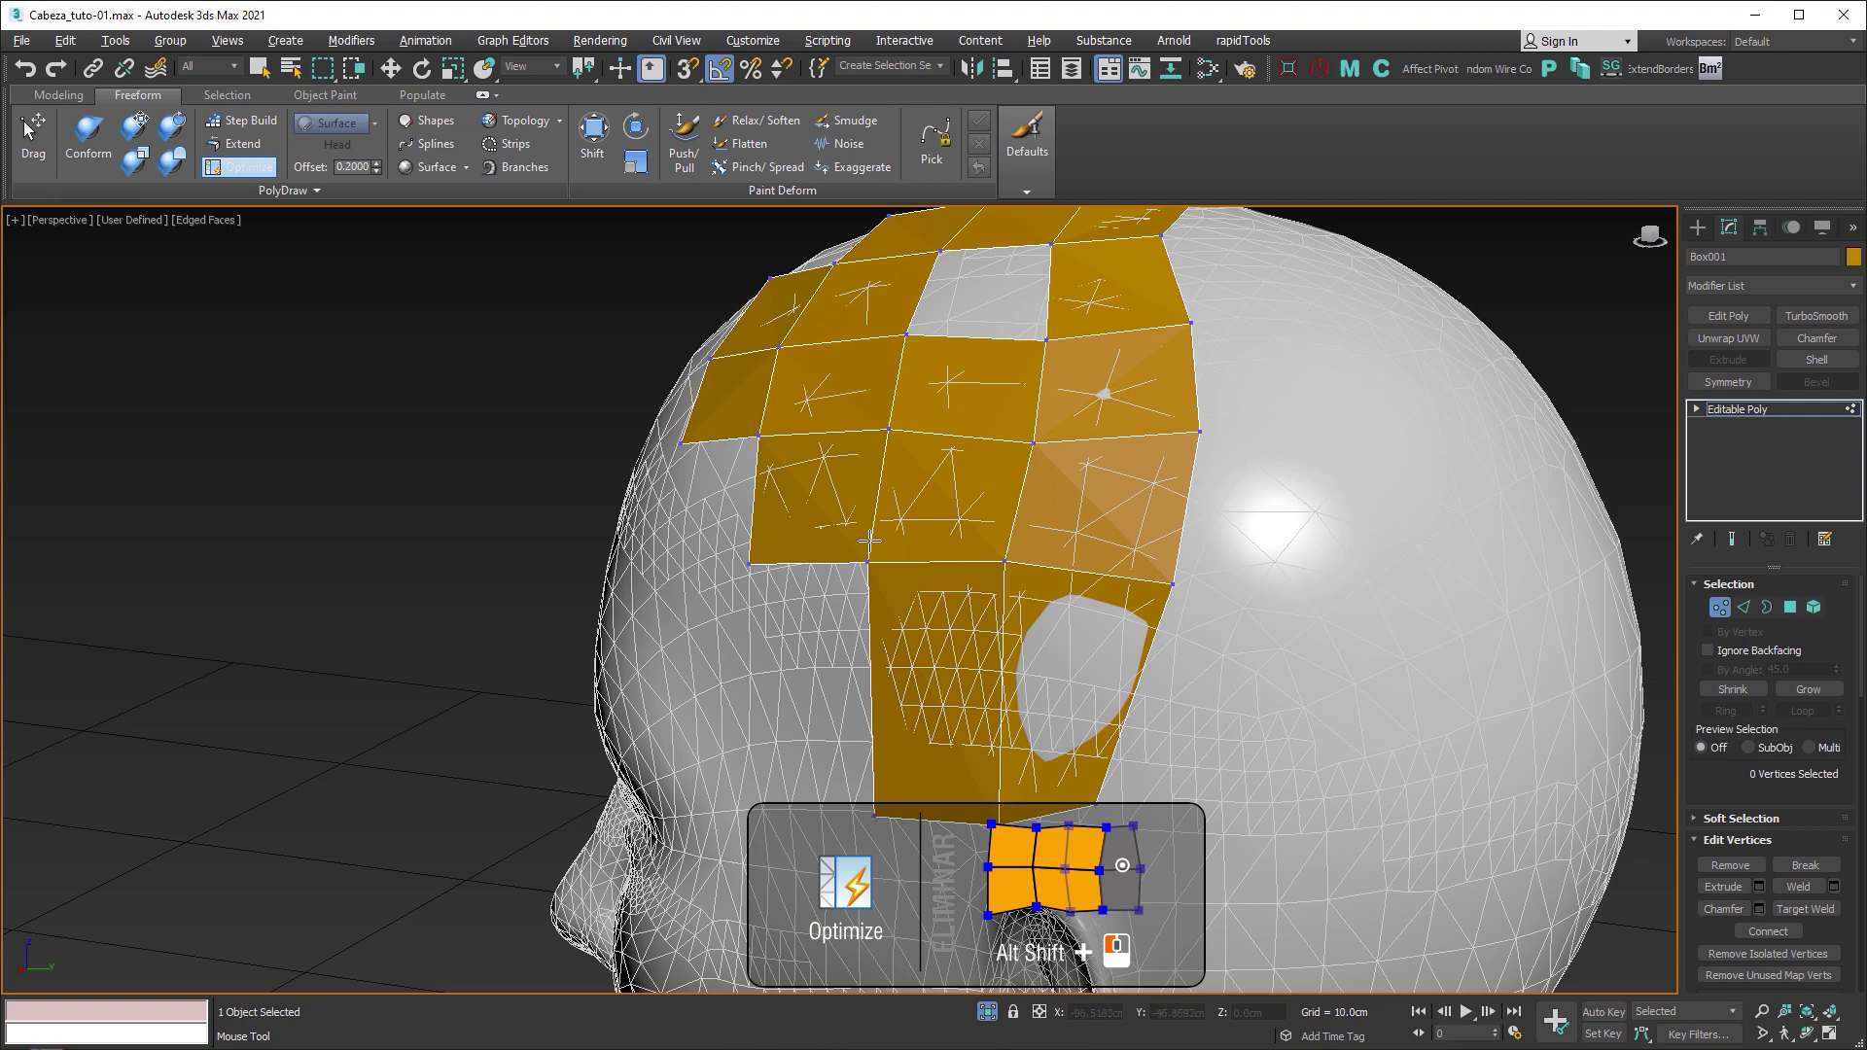
mouse_move(902, 491)
middle_mouse_down("alt")
mouse_move(985, 476)
mouse_move(1222, 541)
middle_mouse_up("alt")
scroll(1053, 556, "up", 3)
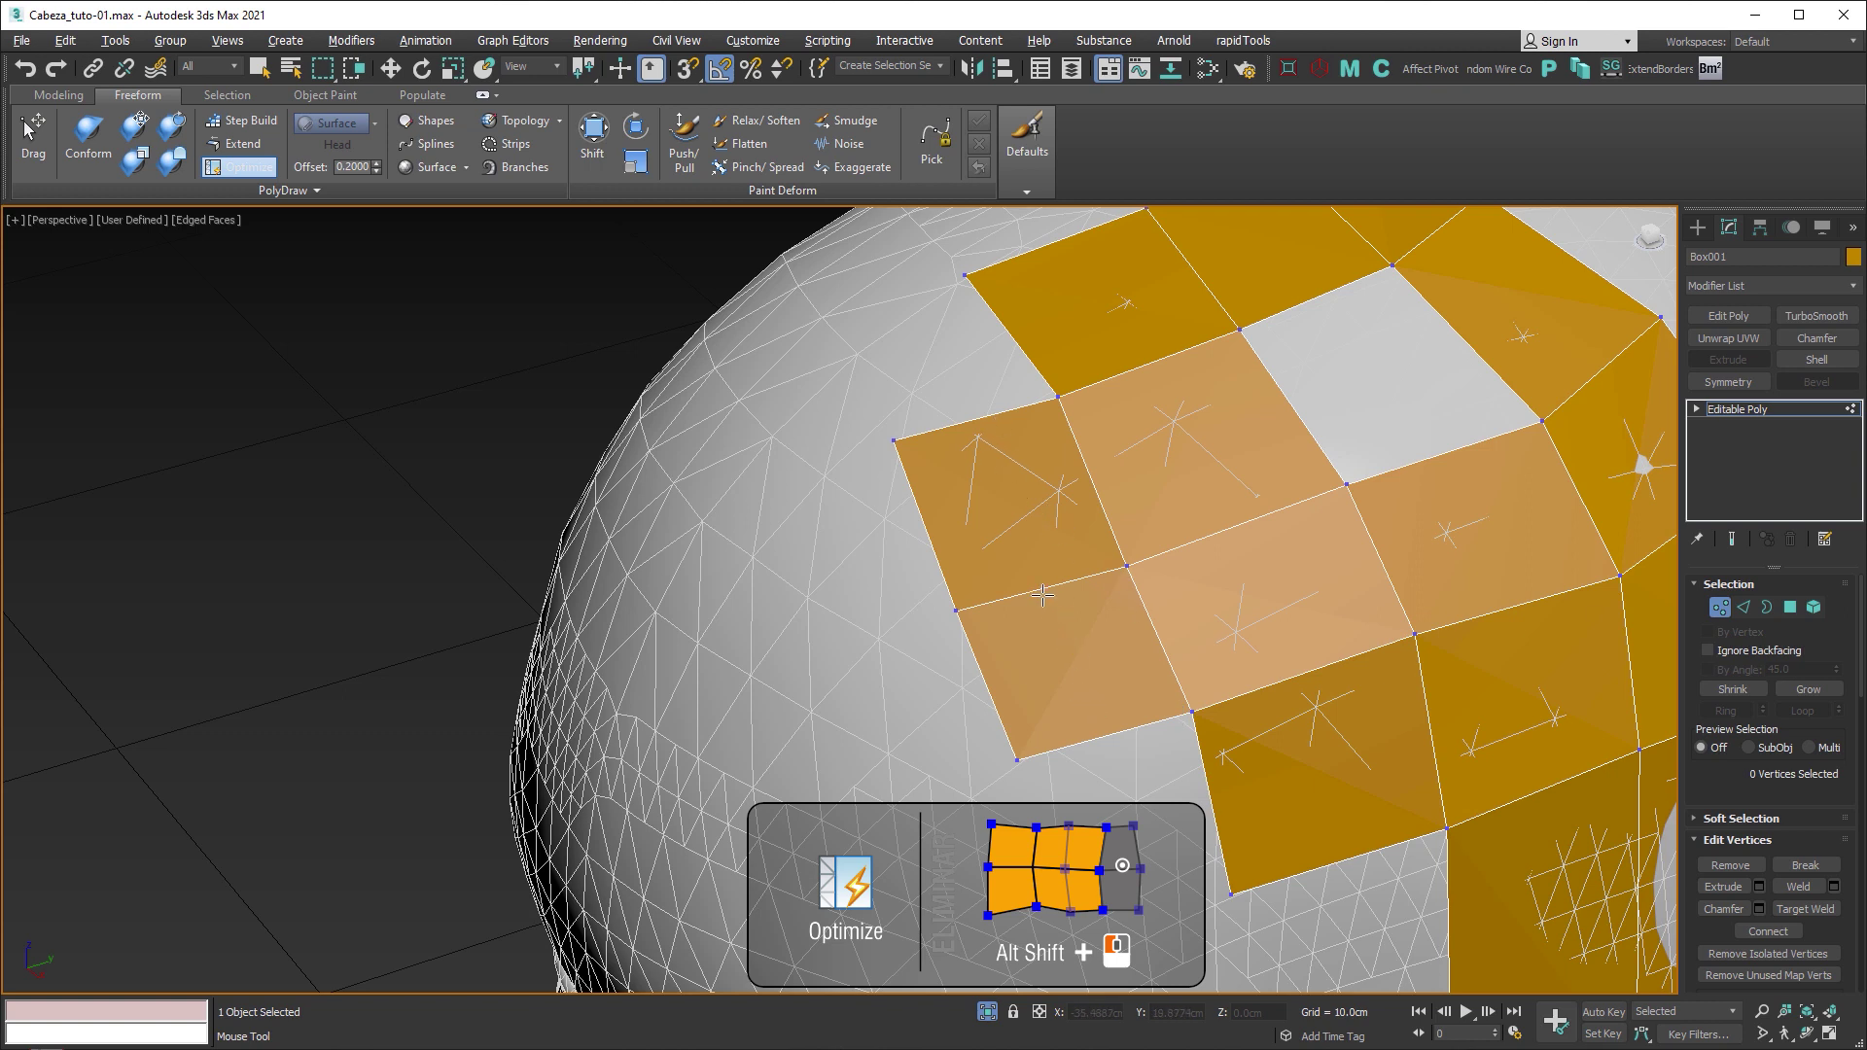
left_click(1038, 588, "alt+shift")
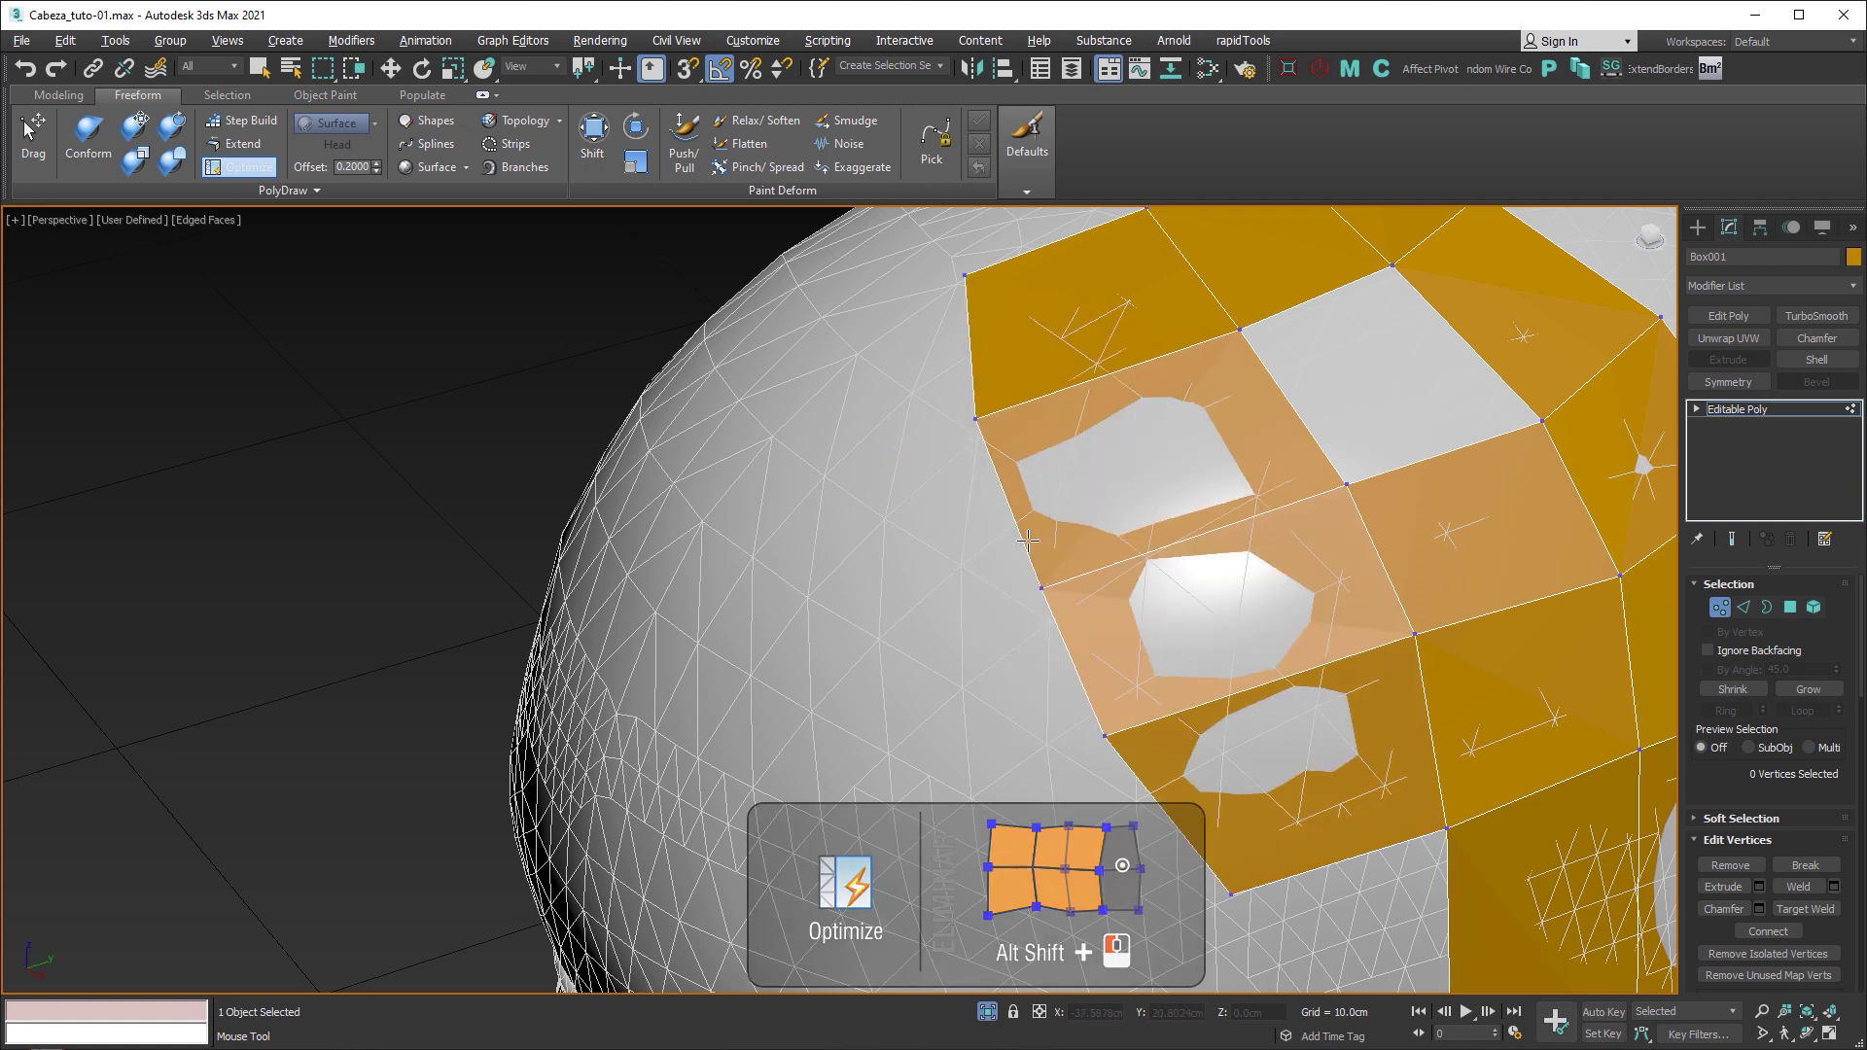
middle_click_drag(1029, 468, 1116, 585, "alt")
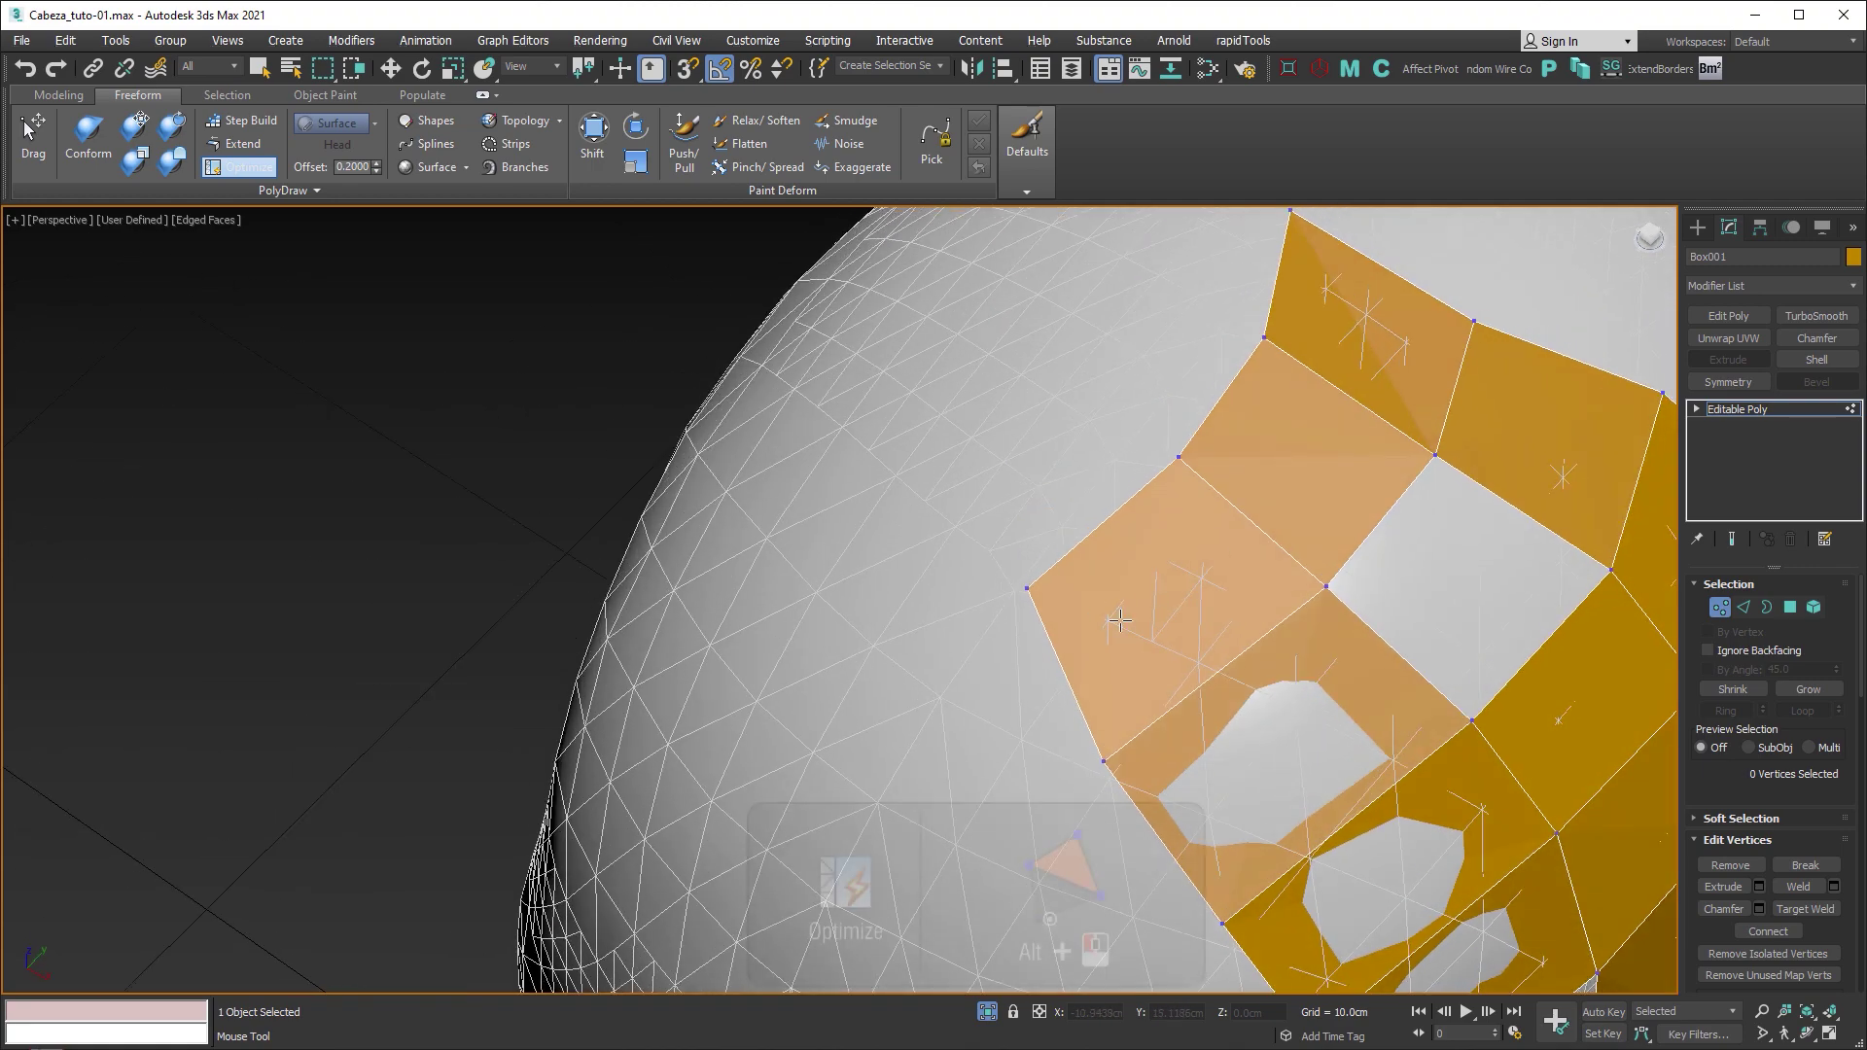
Step: Remove the stray vertex on the orange face and the lower patch's vertical edge
left_click(1028, 587, "alt")
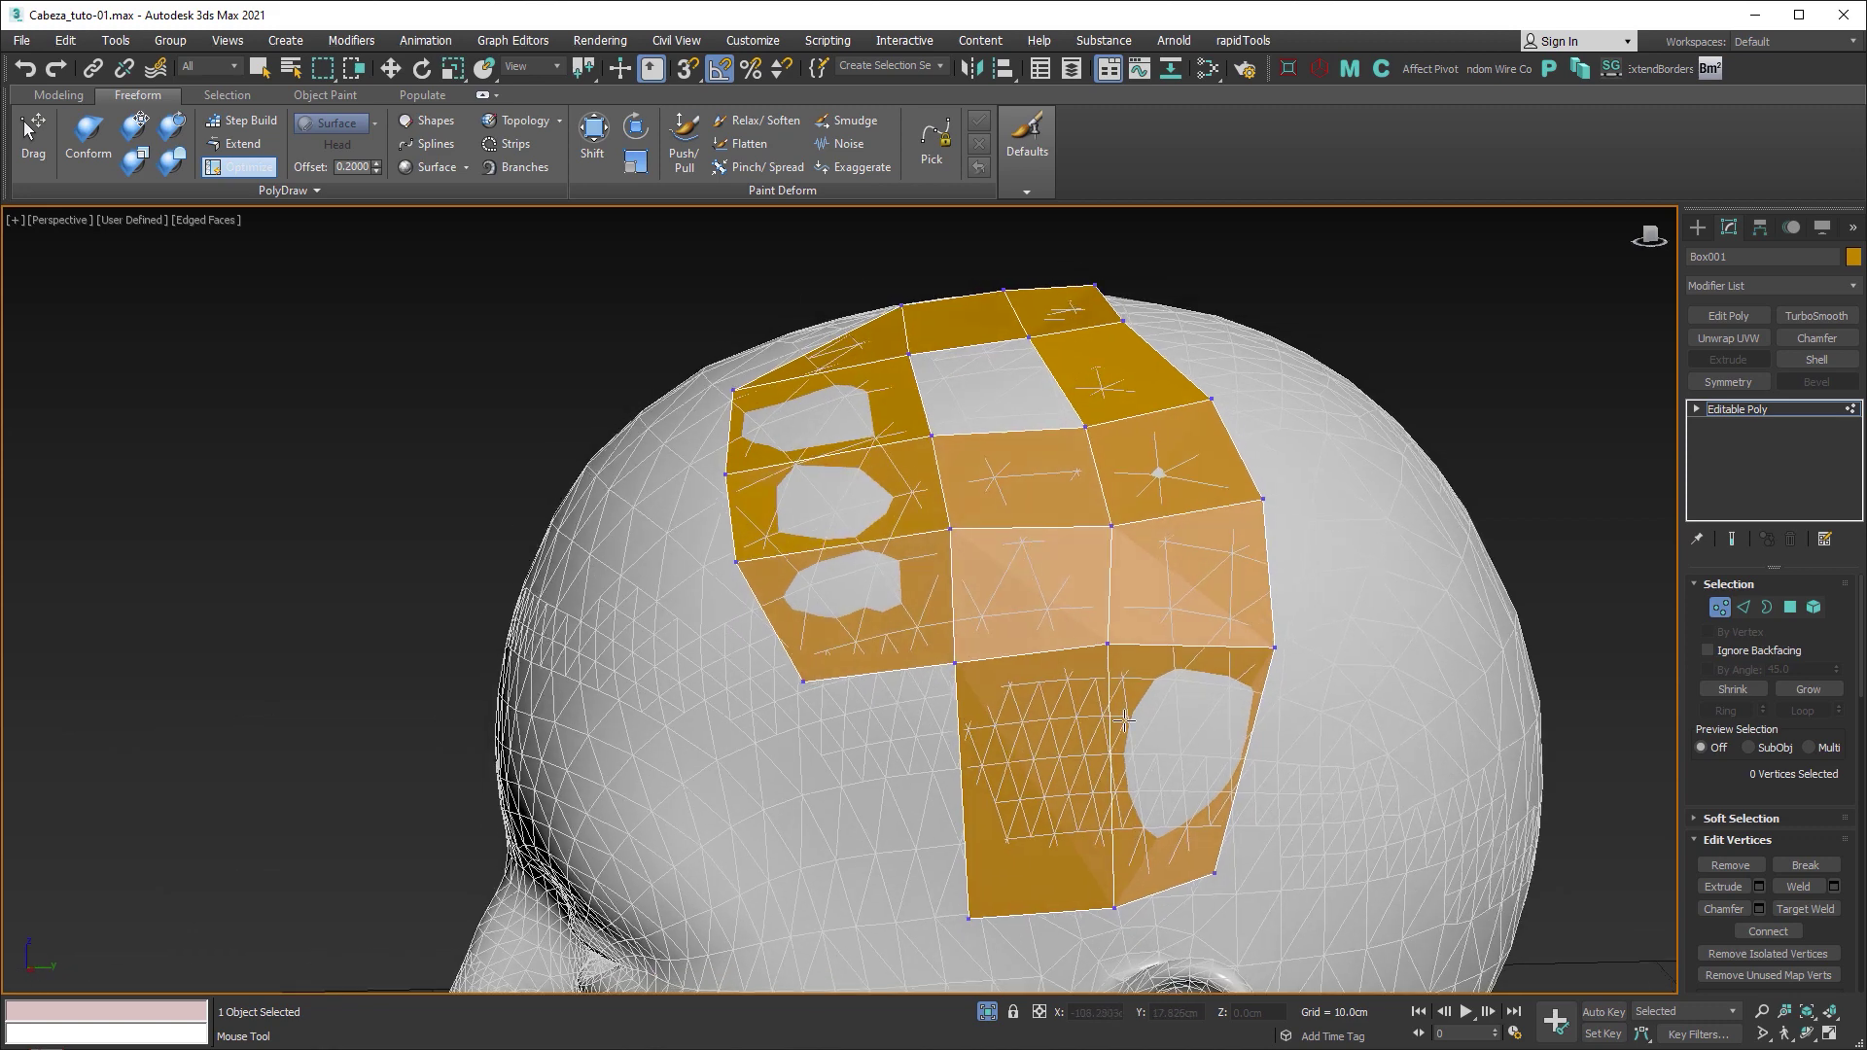
middle_click_drag(1040, 584, 1089, 637, "alt")
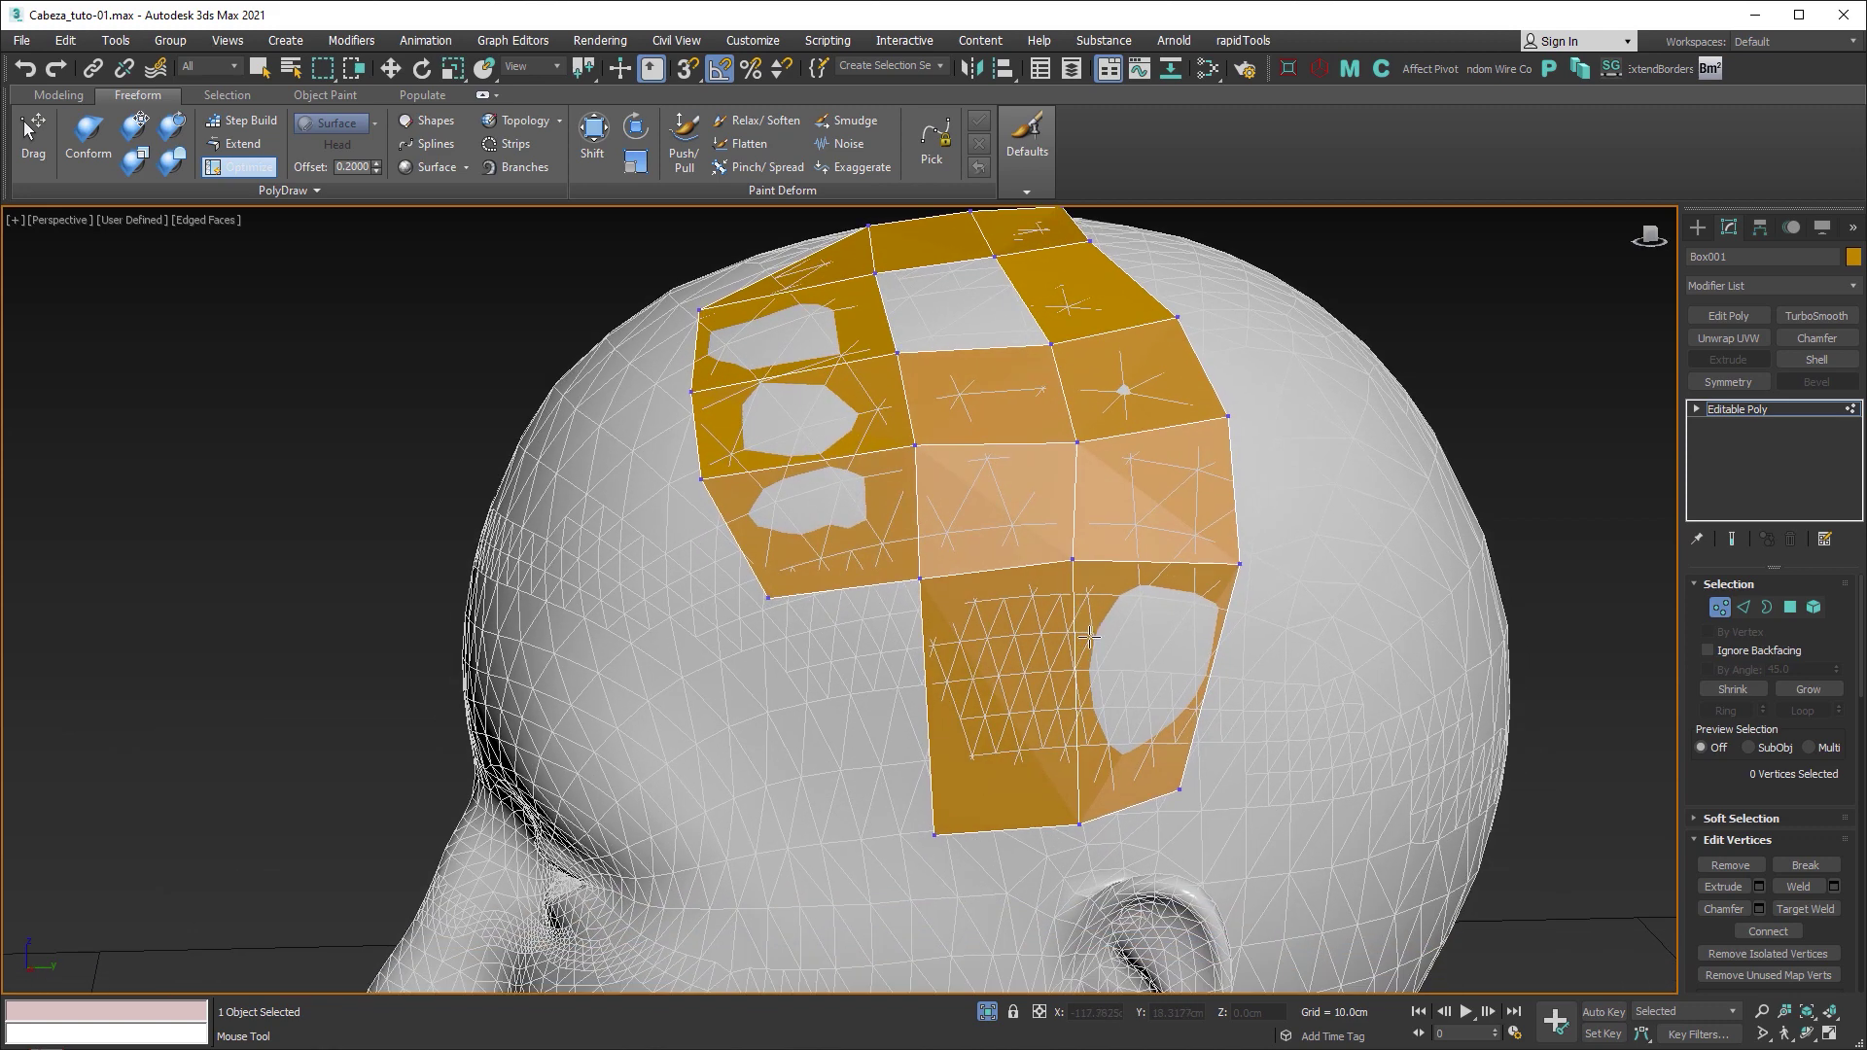
key("ctrl+alt")
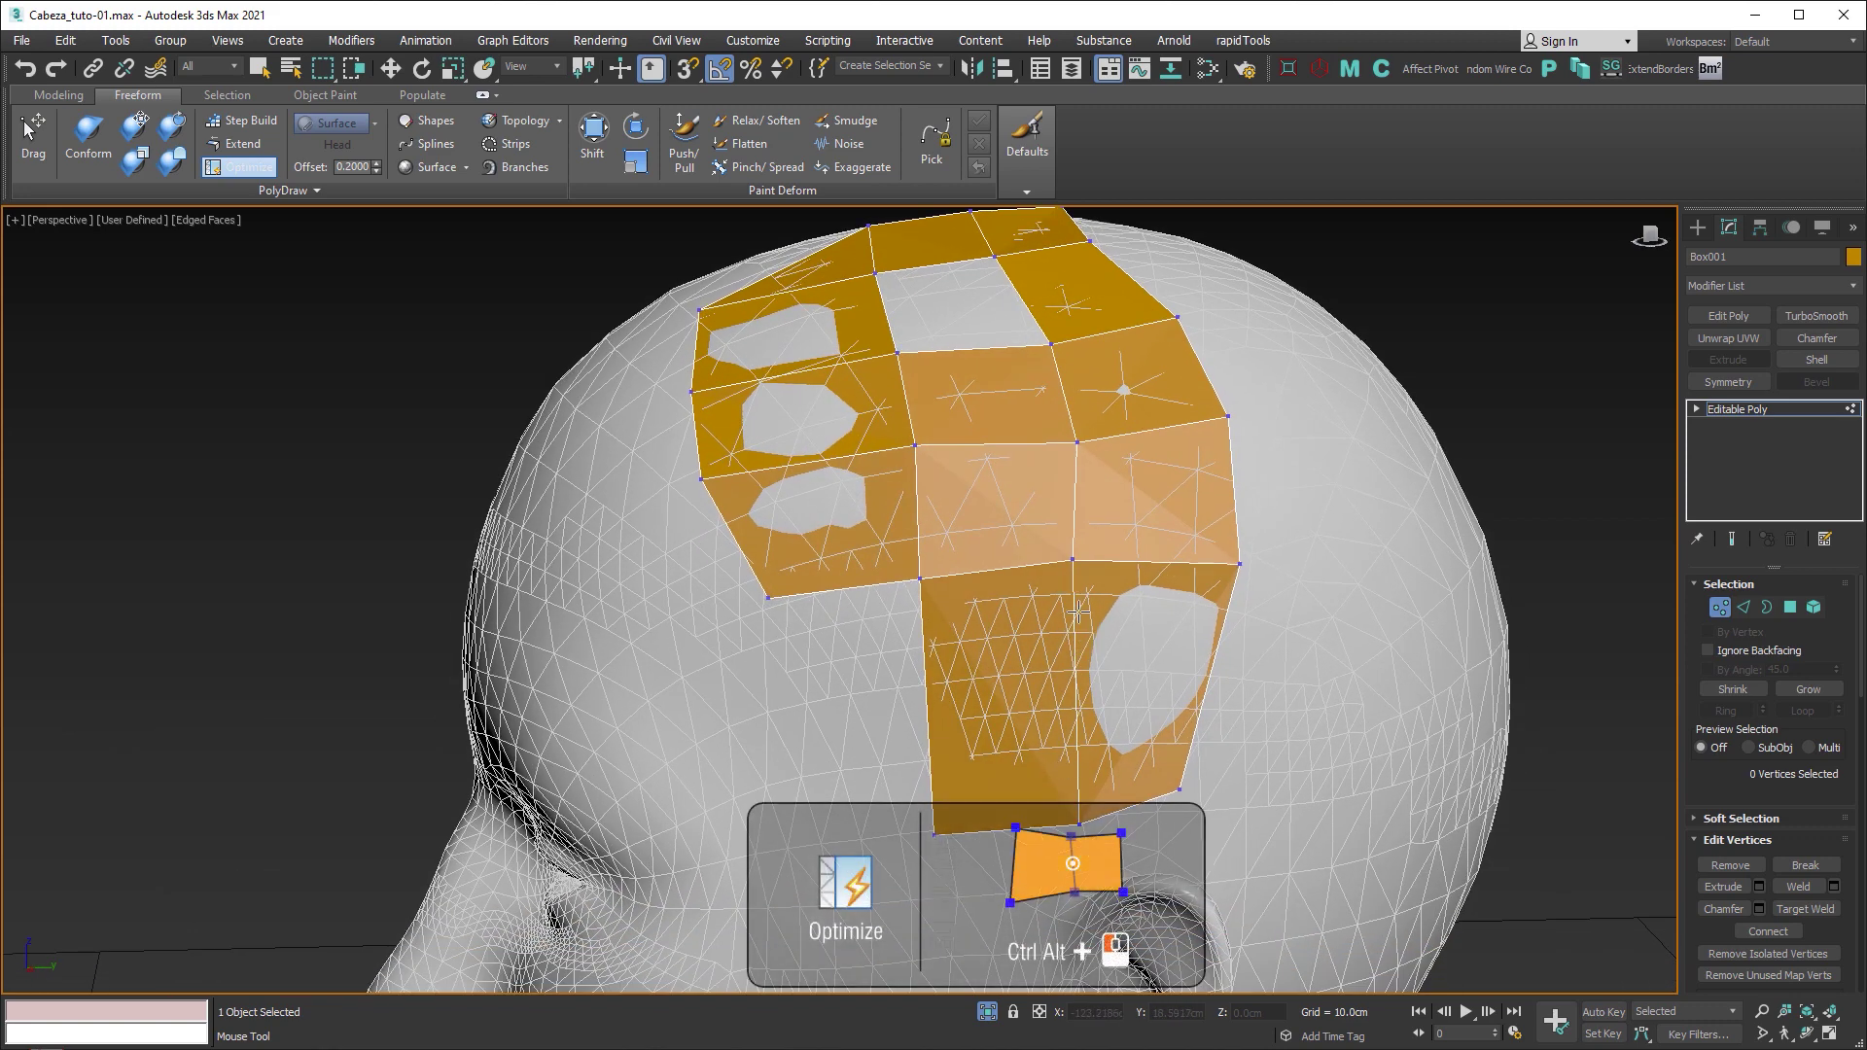
left_click(1076, 683, "ctrl+alt")
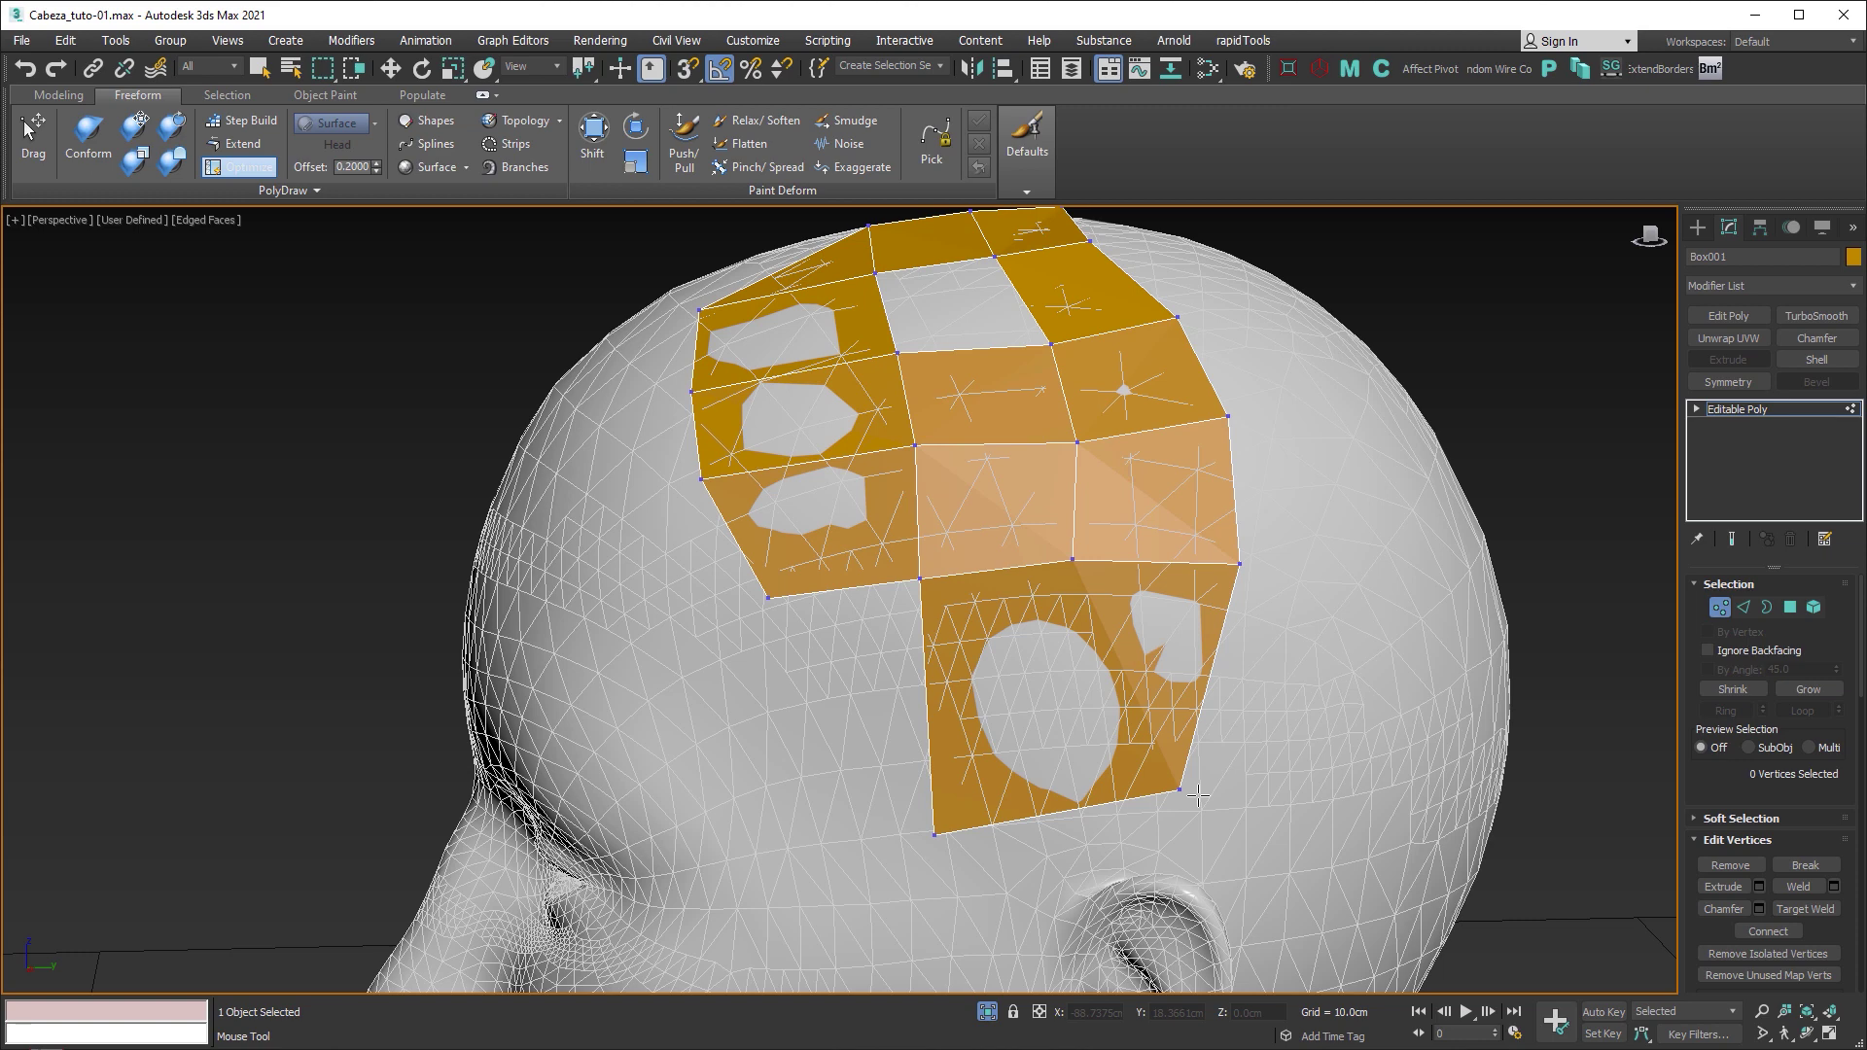
Step: Collapse the lower patch's bottom-right vertex and remaining inner edges into one large polygon
left_click(1198, 795, "ctrl+alt+shift")
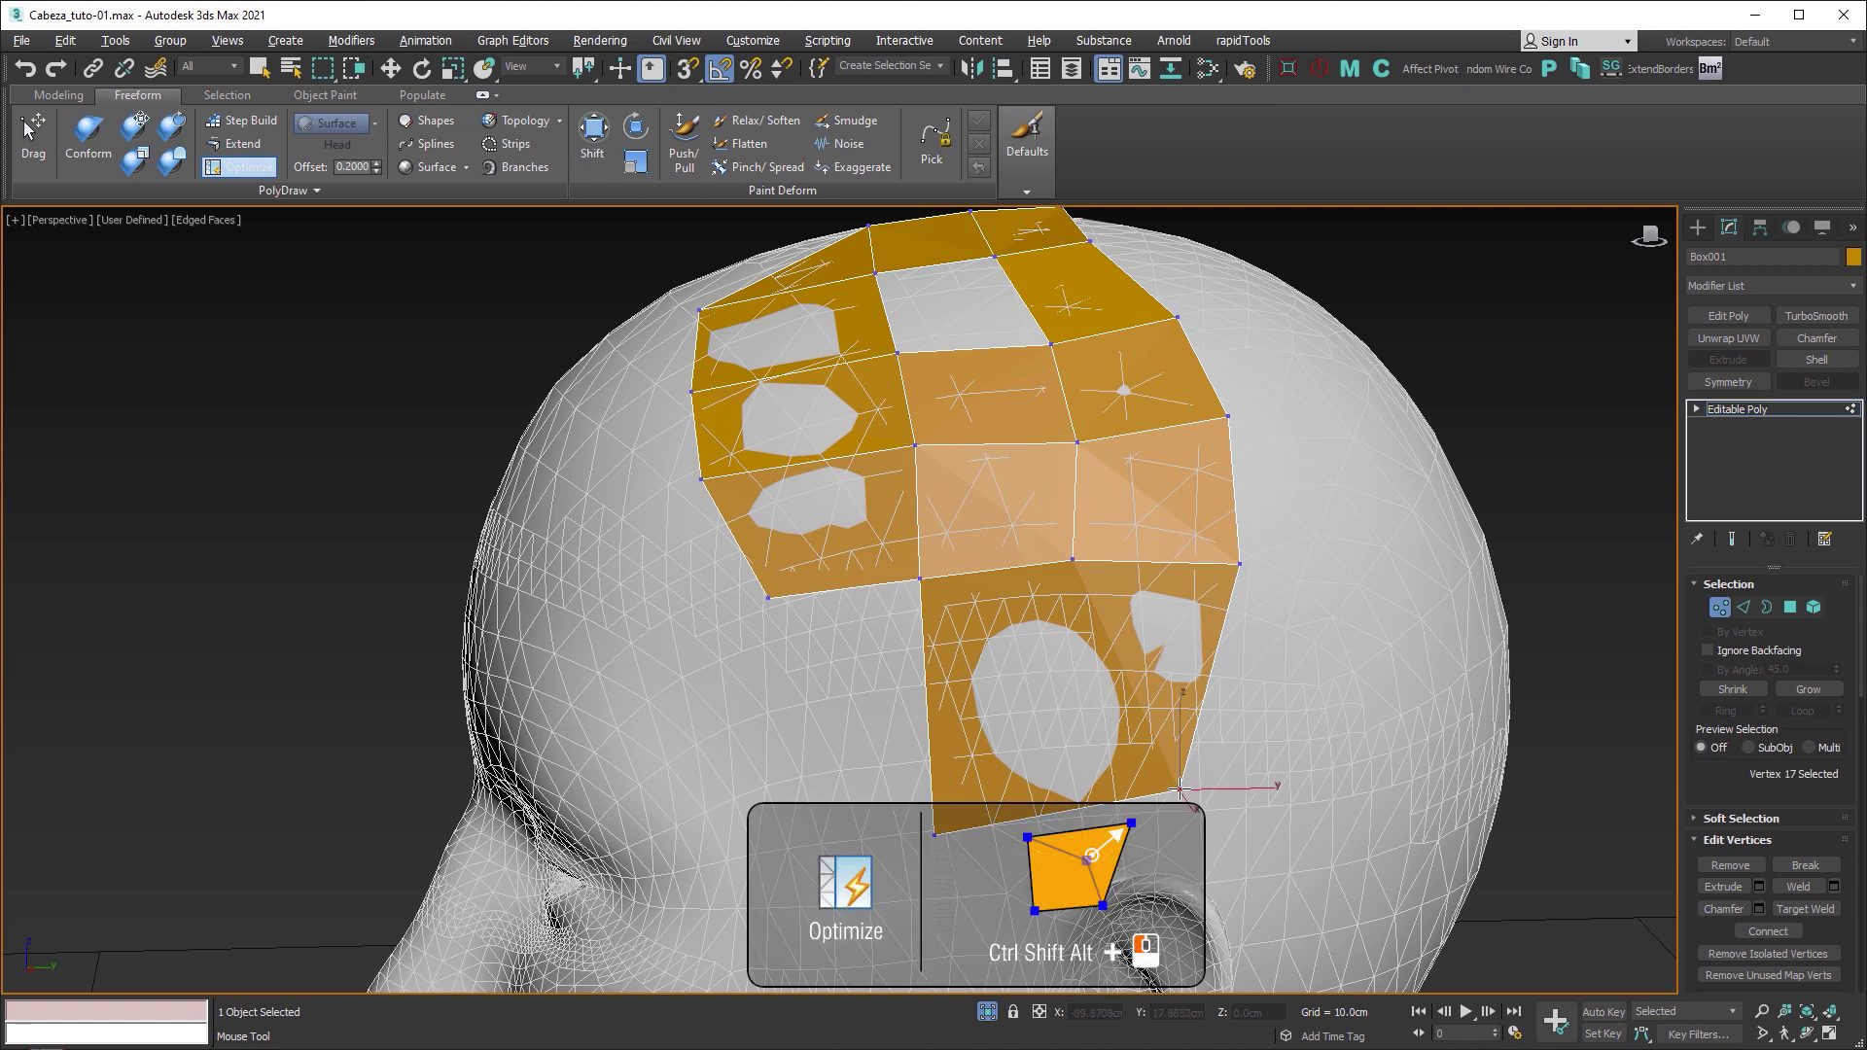
left_click(978, 753, "ctrl+alt+shift")
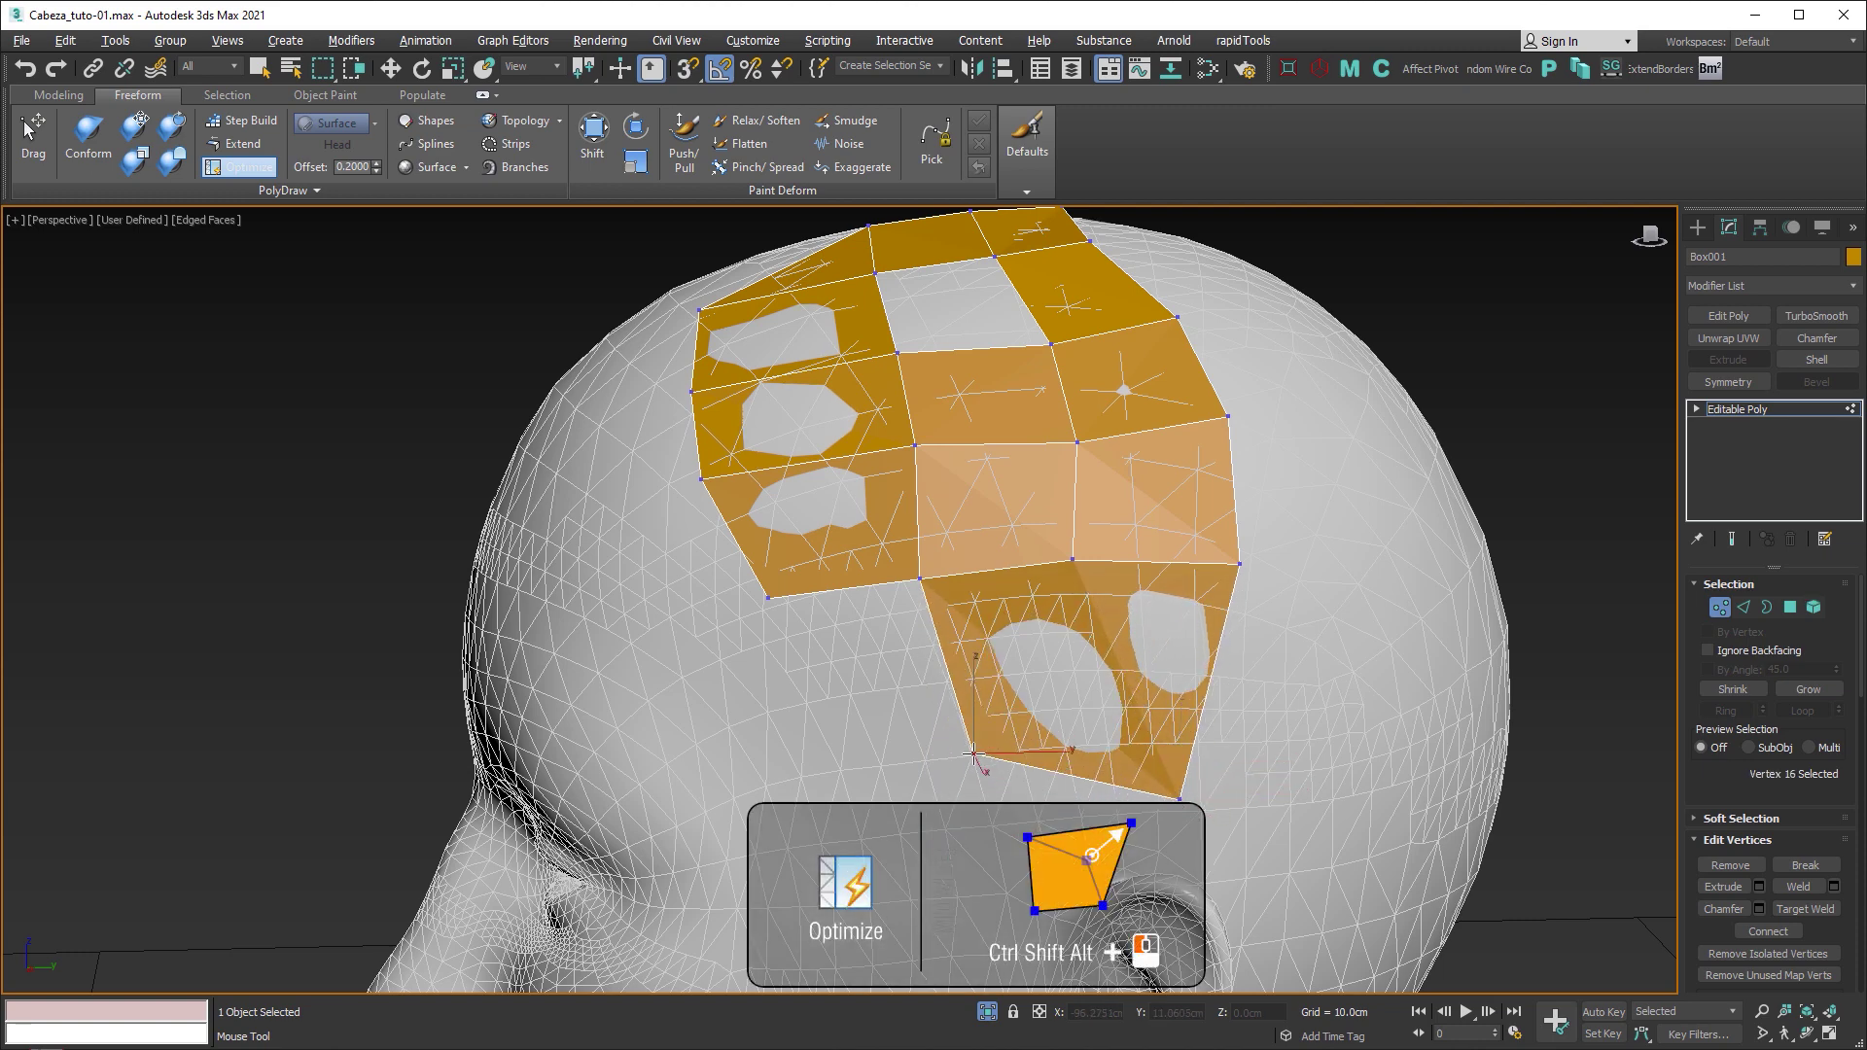
left_click(1076, 498, "ctrl+alt+shift")
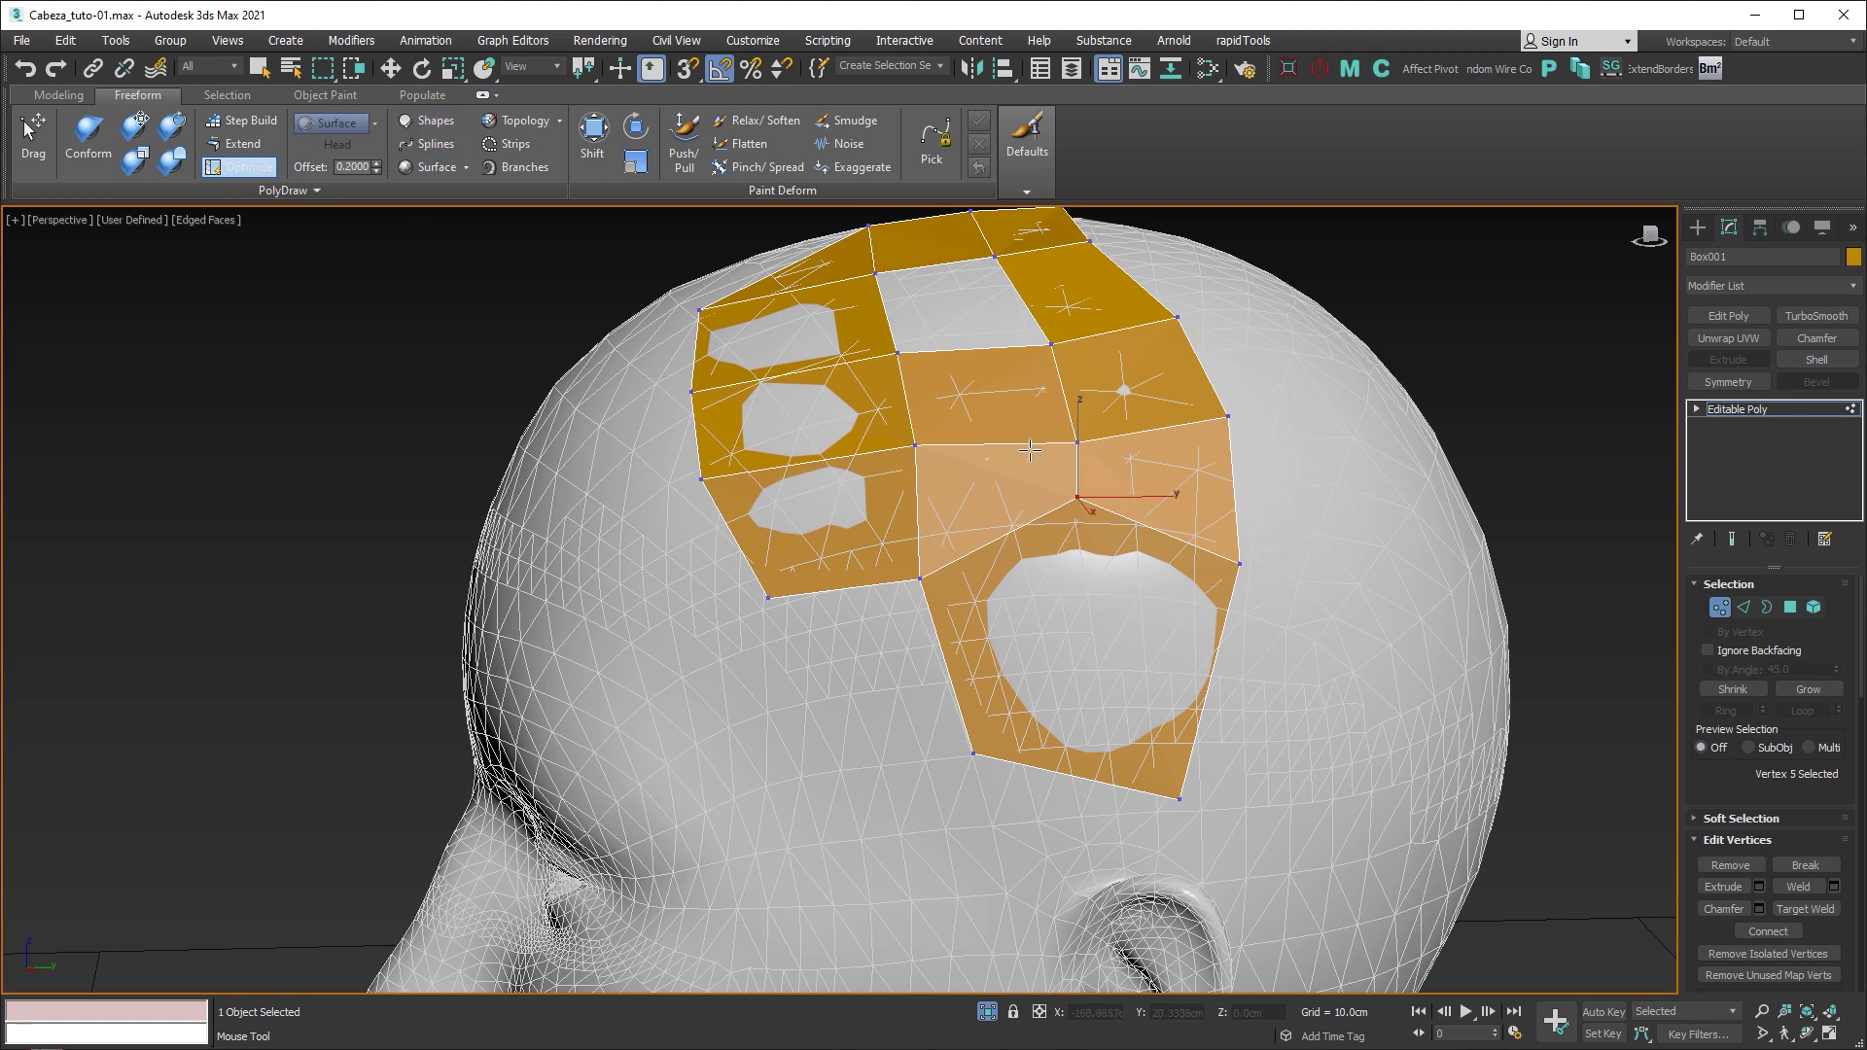
Step: Cut a vertical edge from the face's lower to upper edge, then deselect the mesh
key("w")
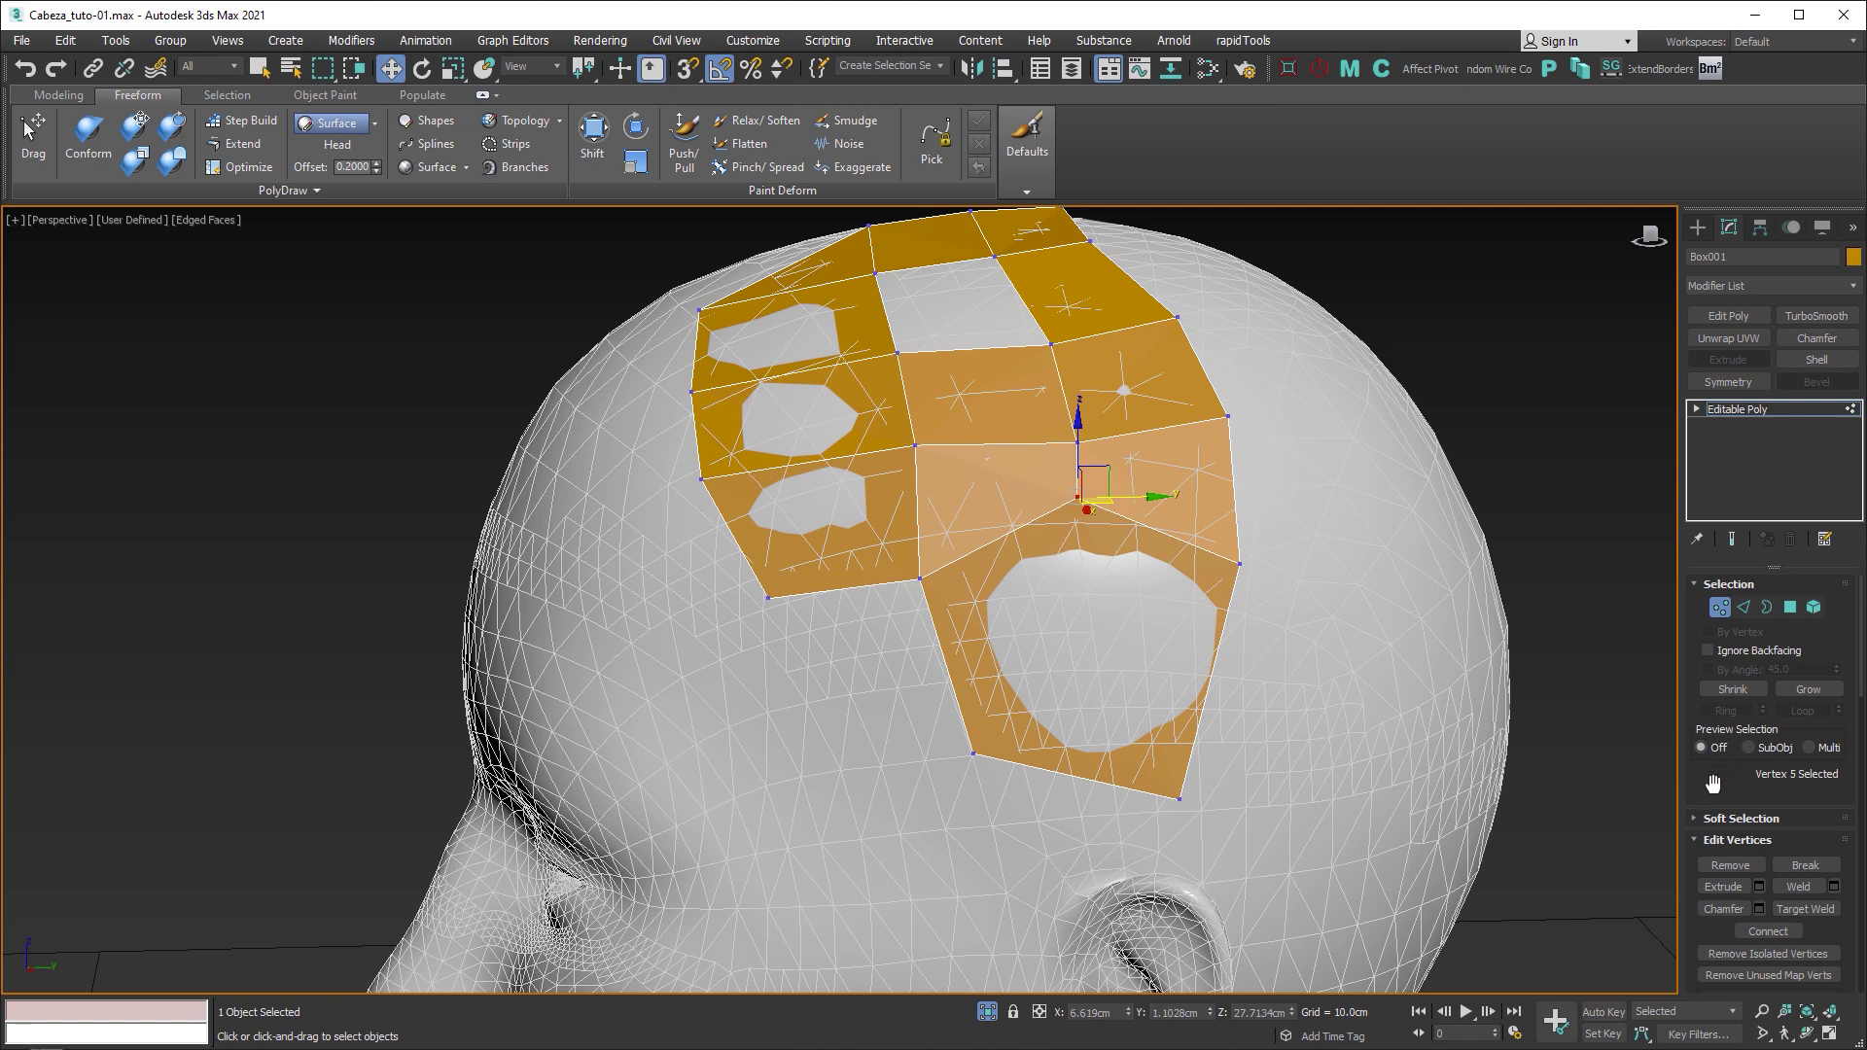
scroll(1741, 705, "down", 3)
scroll(1755, 696, "down", 2)
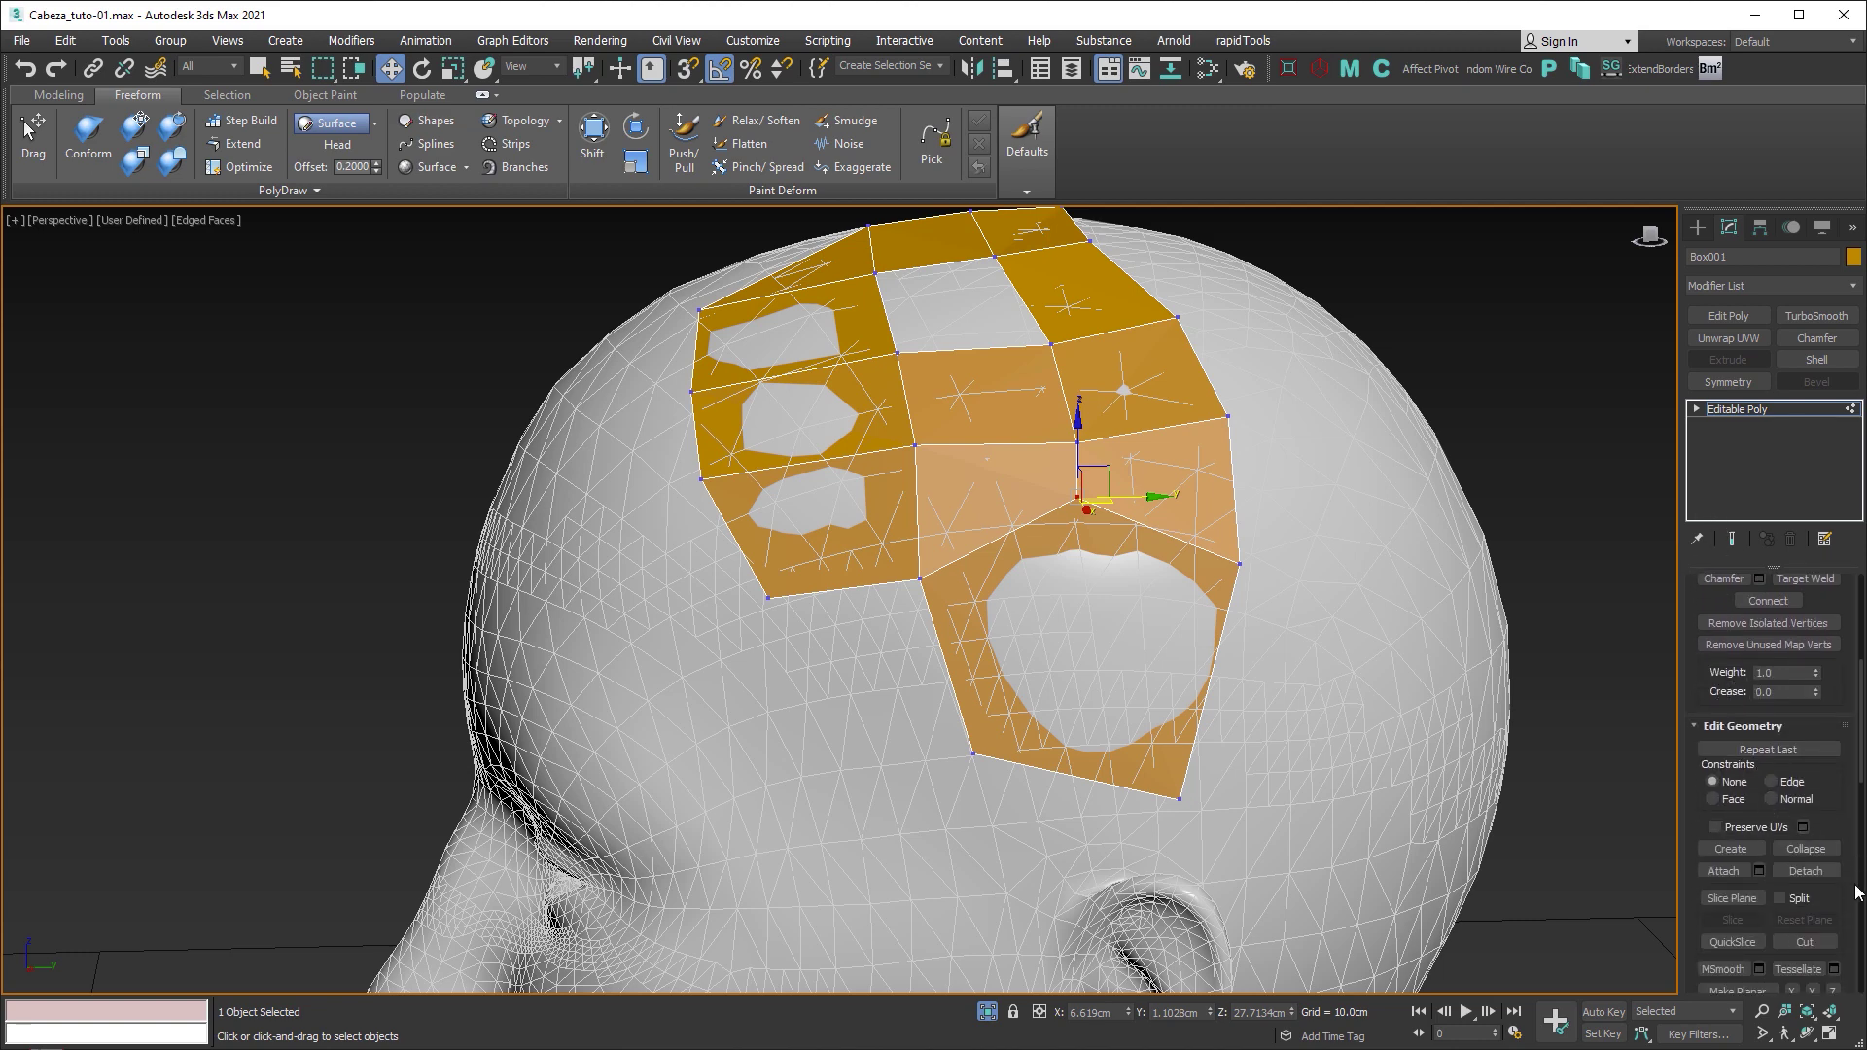
scroll(1822, 767, "down", 4)
left_click(1805, 765)
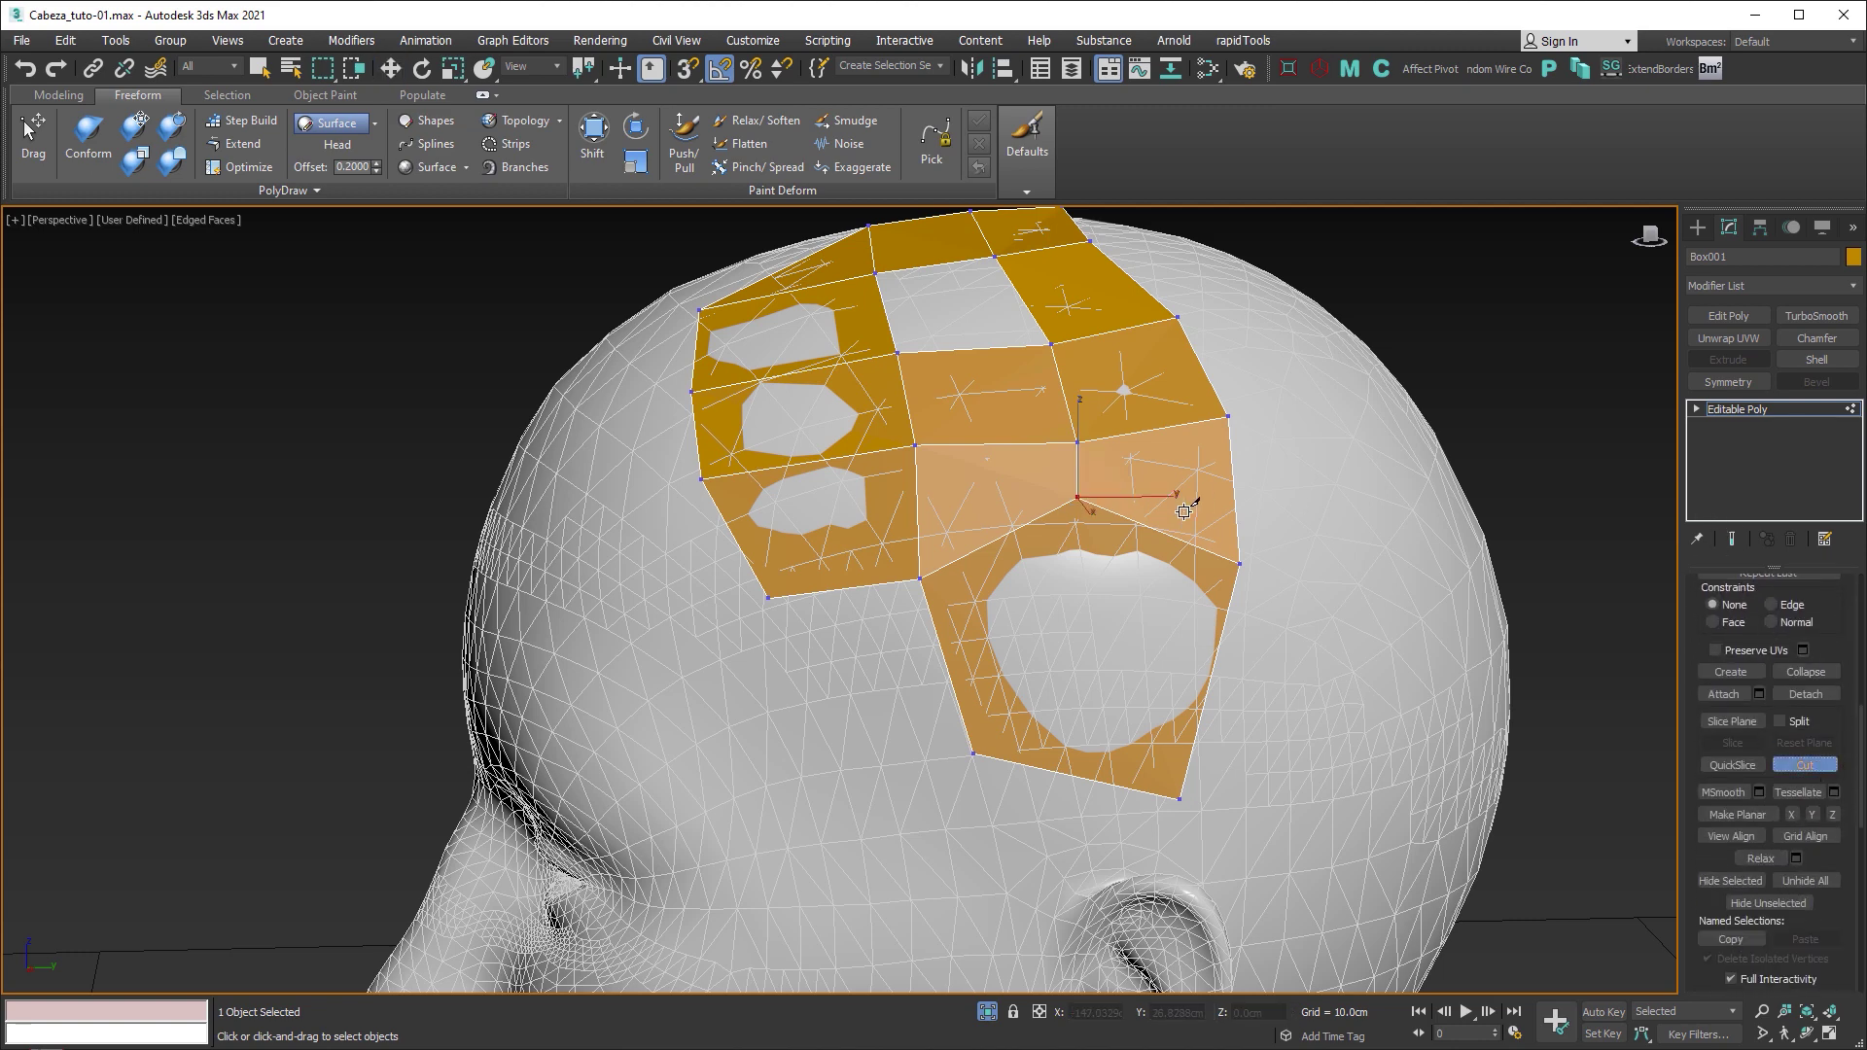
left_click(1160, 531)
left_click(1154, 429)
scroll(1763, 762, "down", 2)
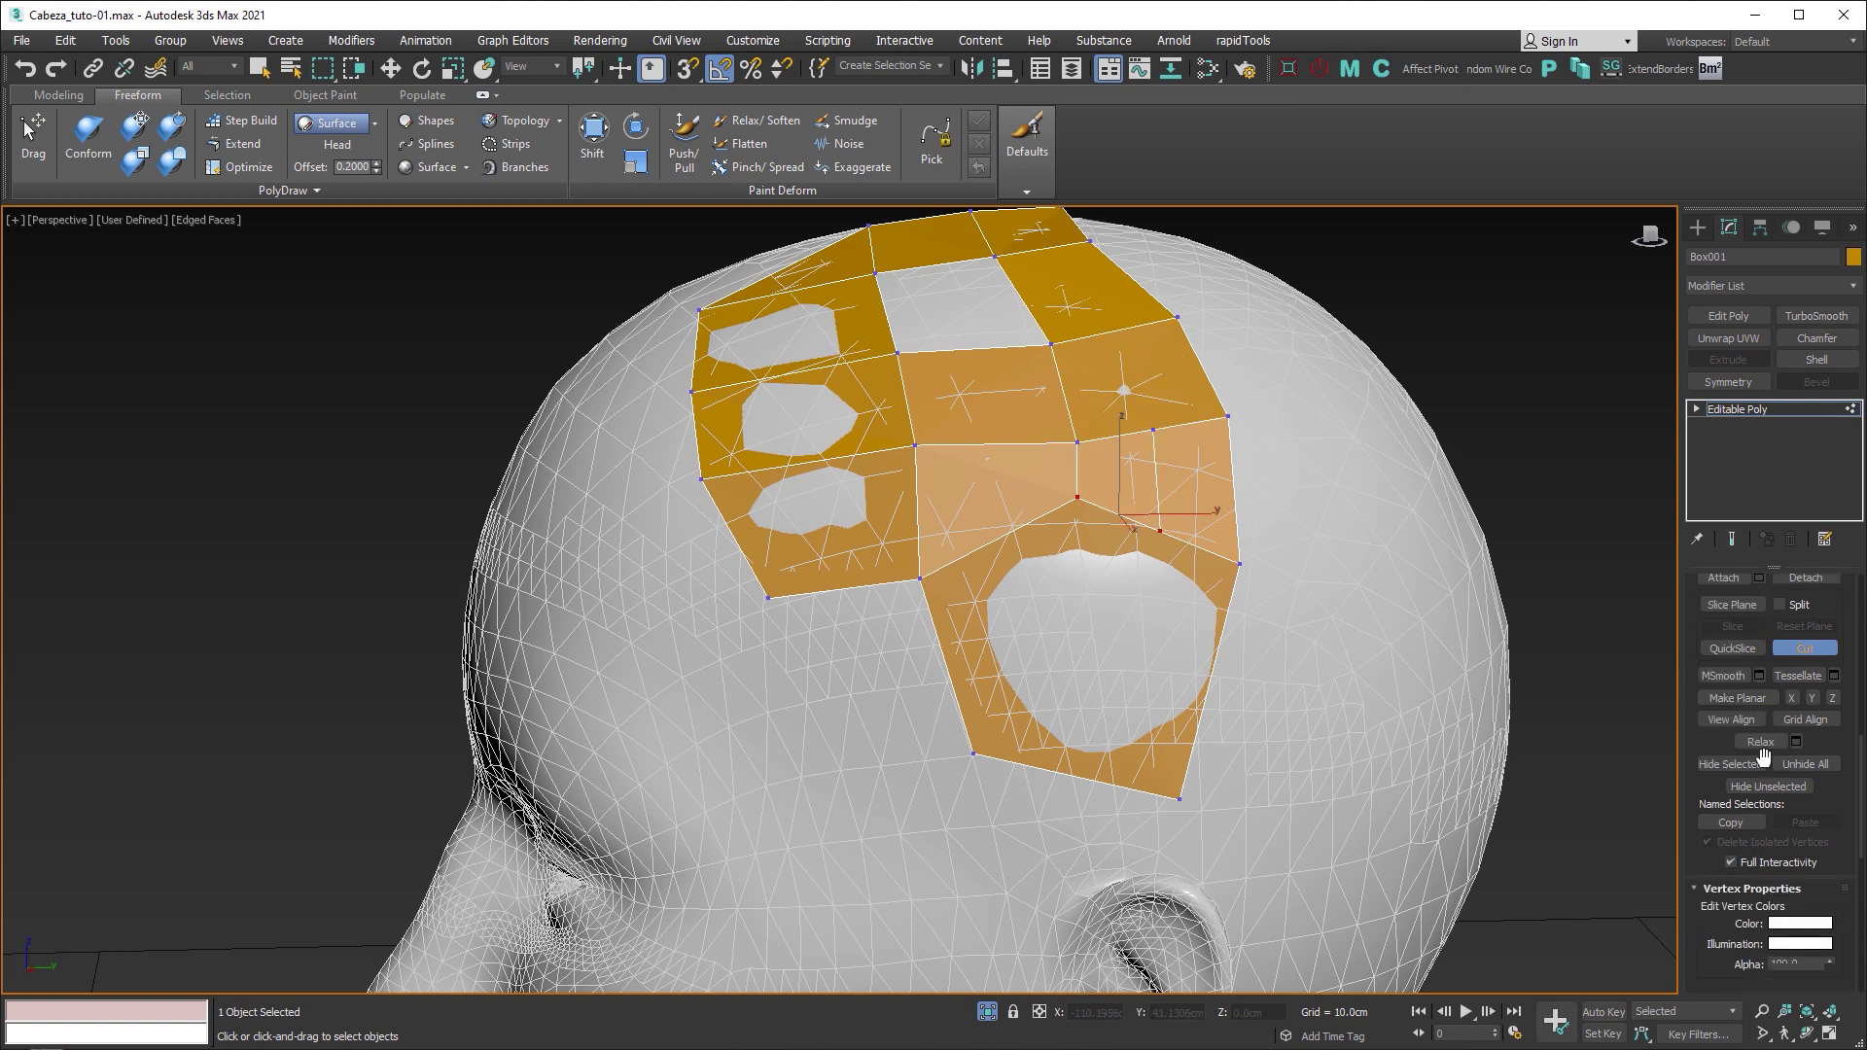
scroll(1763, 754, "down", 3)
key("w")
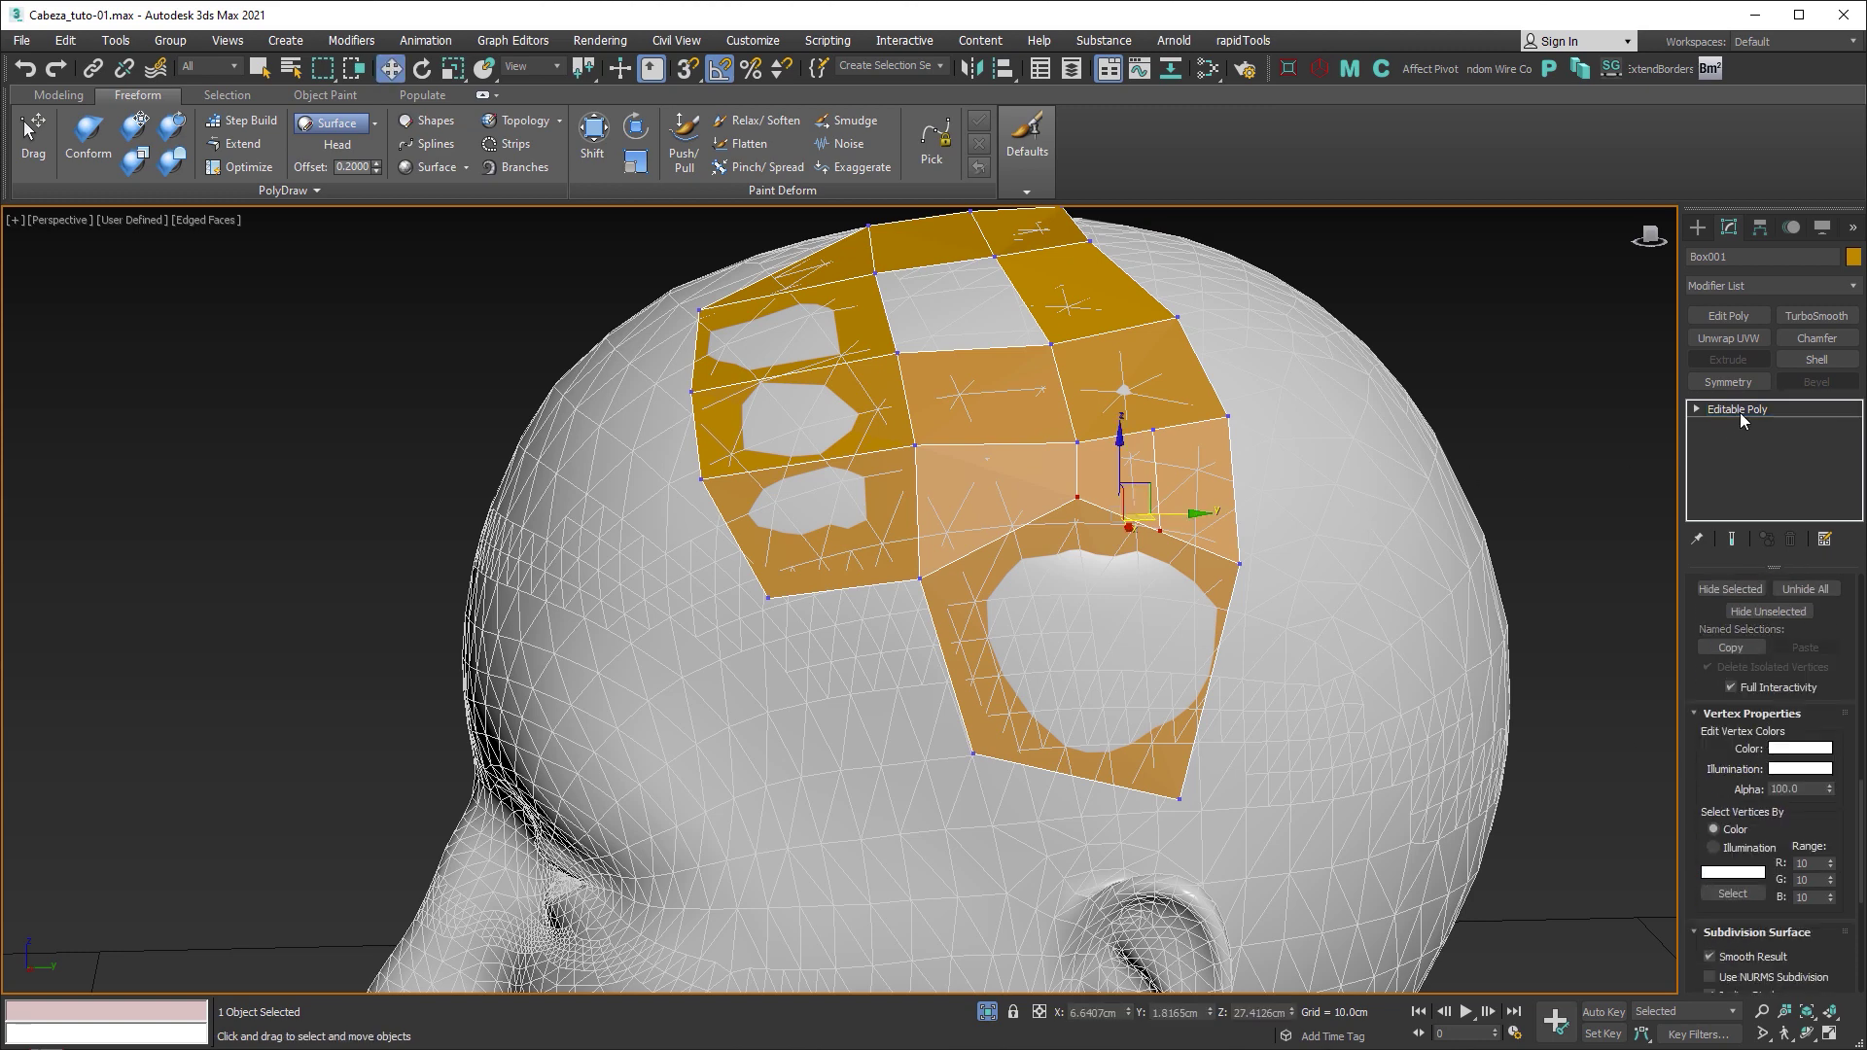
left_click(1477, 376)
mouse_move(1365, 528)
middle_mouse_down("alt")
mouse_move(1258, 516)
mouse_move(1234, 571)
mouse_move(1394, 537)
middle_mouse_up("alt")
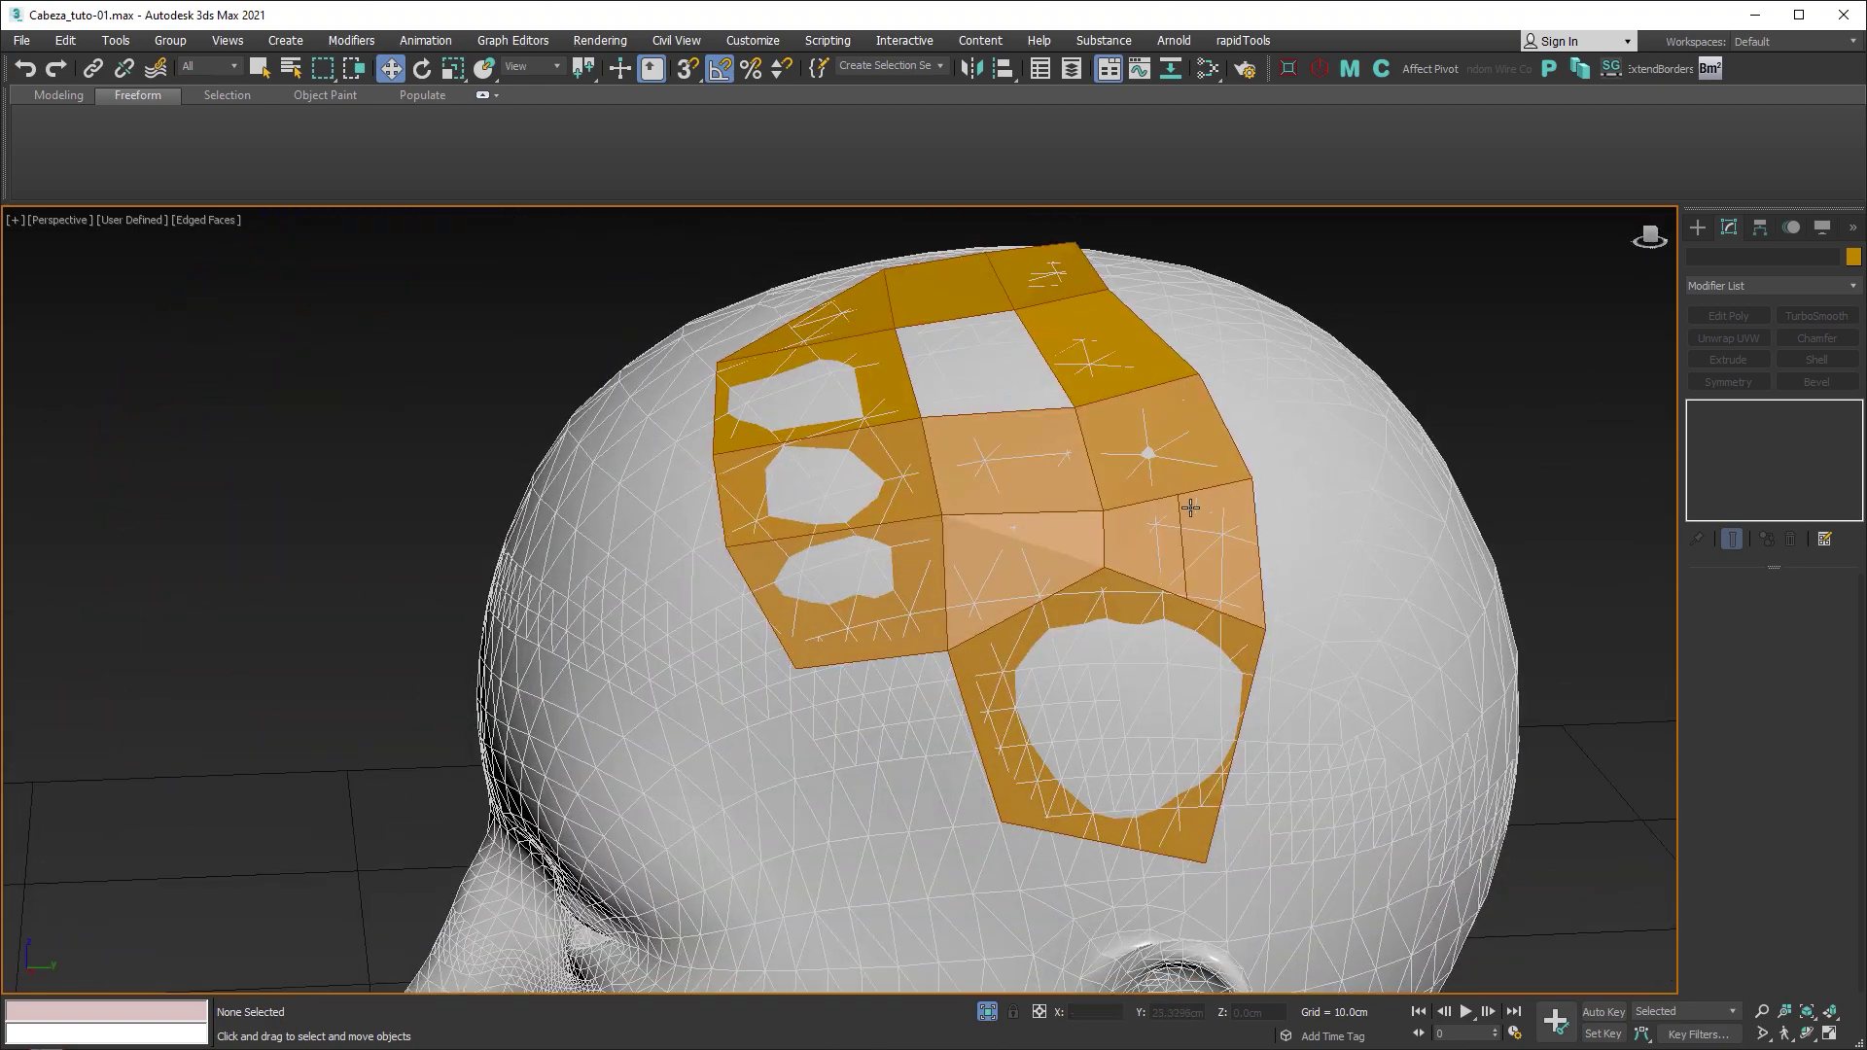
Step: Use Step Build on Box001 to place two vertices right of the patch and fill a quad
left_click(1166, 486)
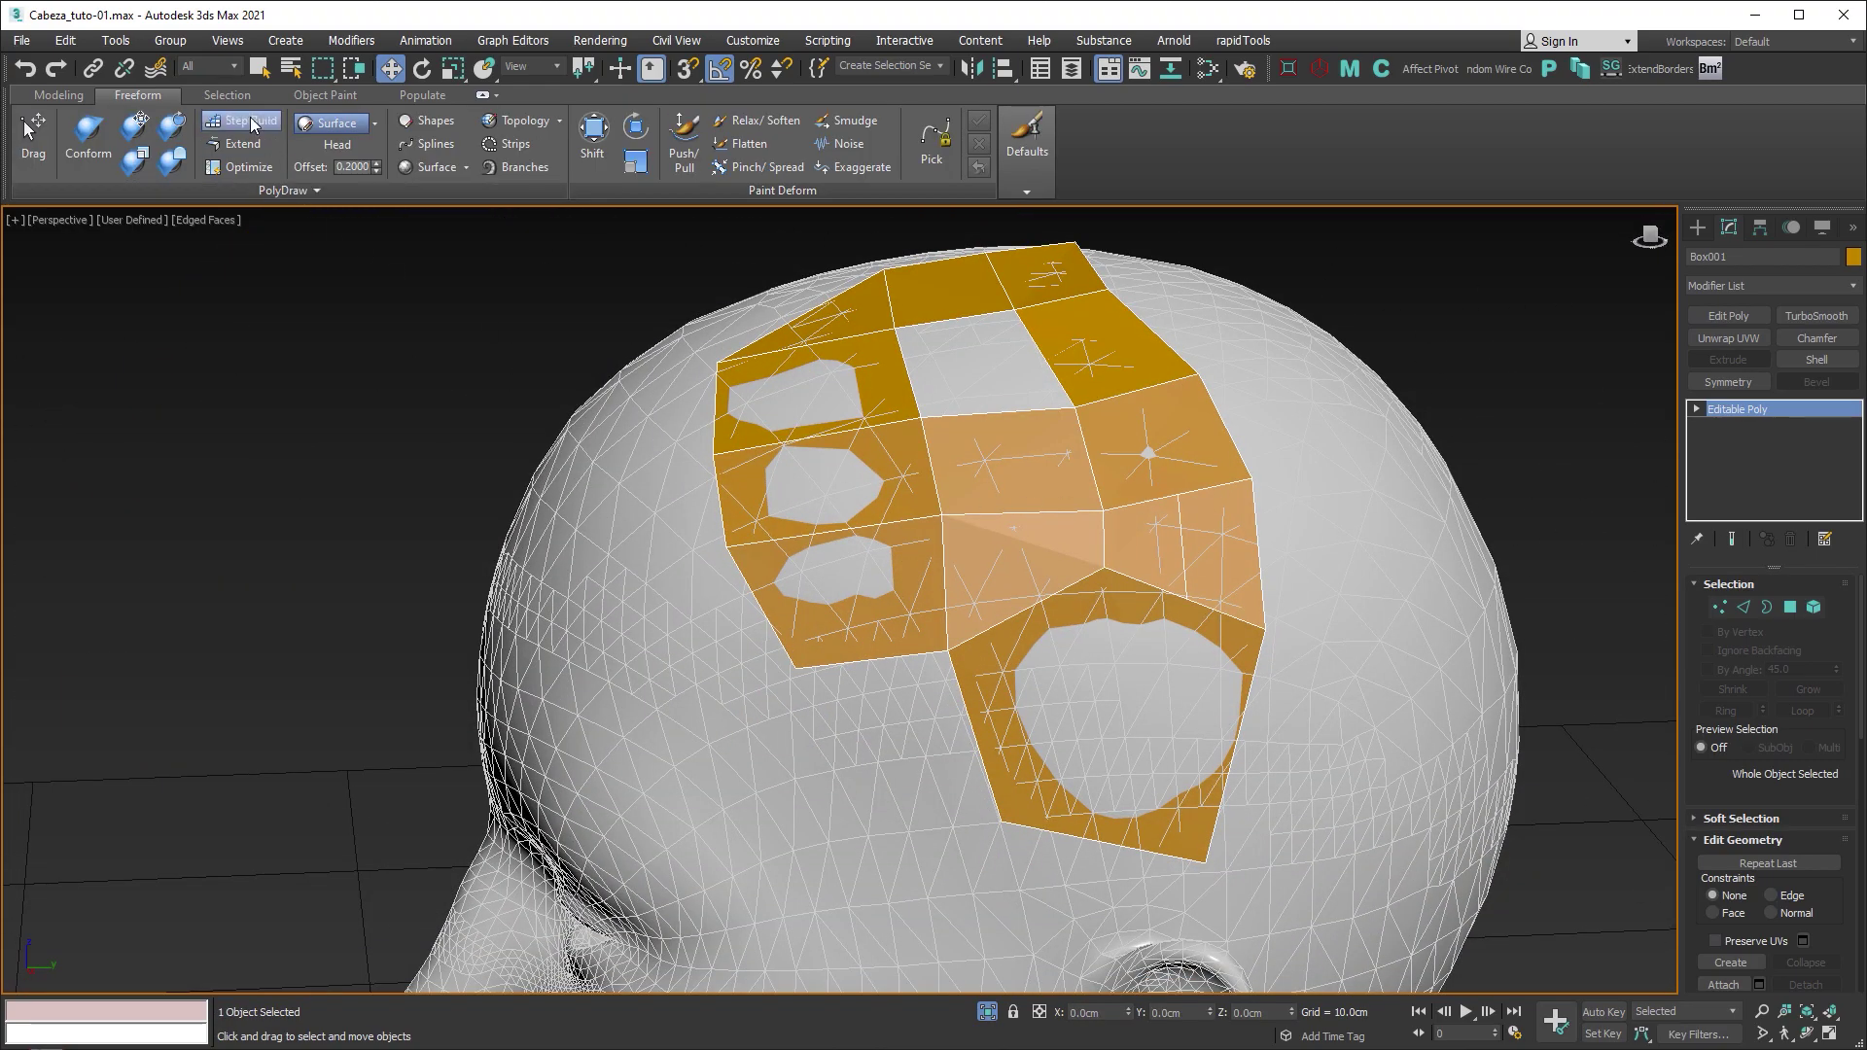
left_click(245, 119)
mouse_move(1403, 574)
middle_mouse_down("alt")
mouse_move(1304, 583)
mouse_move(1260, 530)
middle_mouse_up("alt")
left_click(1254, 458)
left_click(1250, 551)
left_click(1188, 500, "shift")
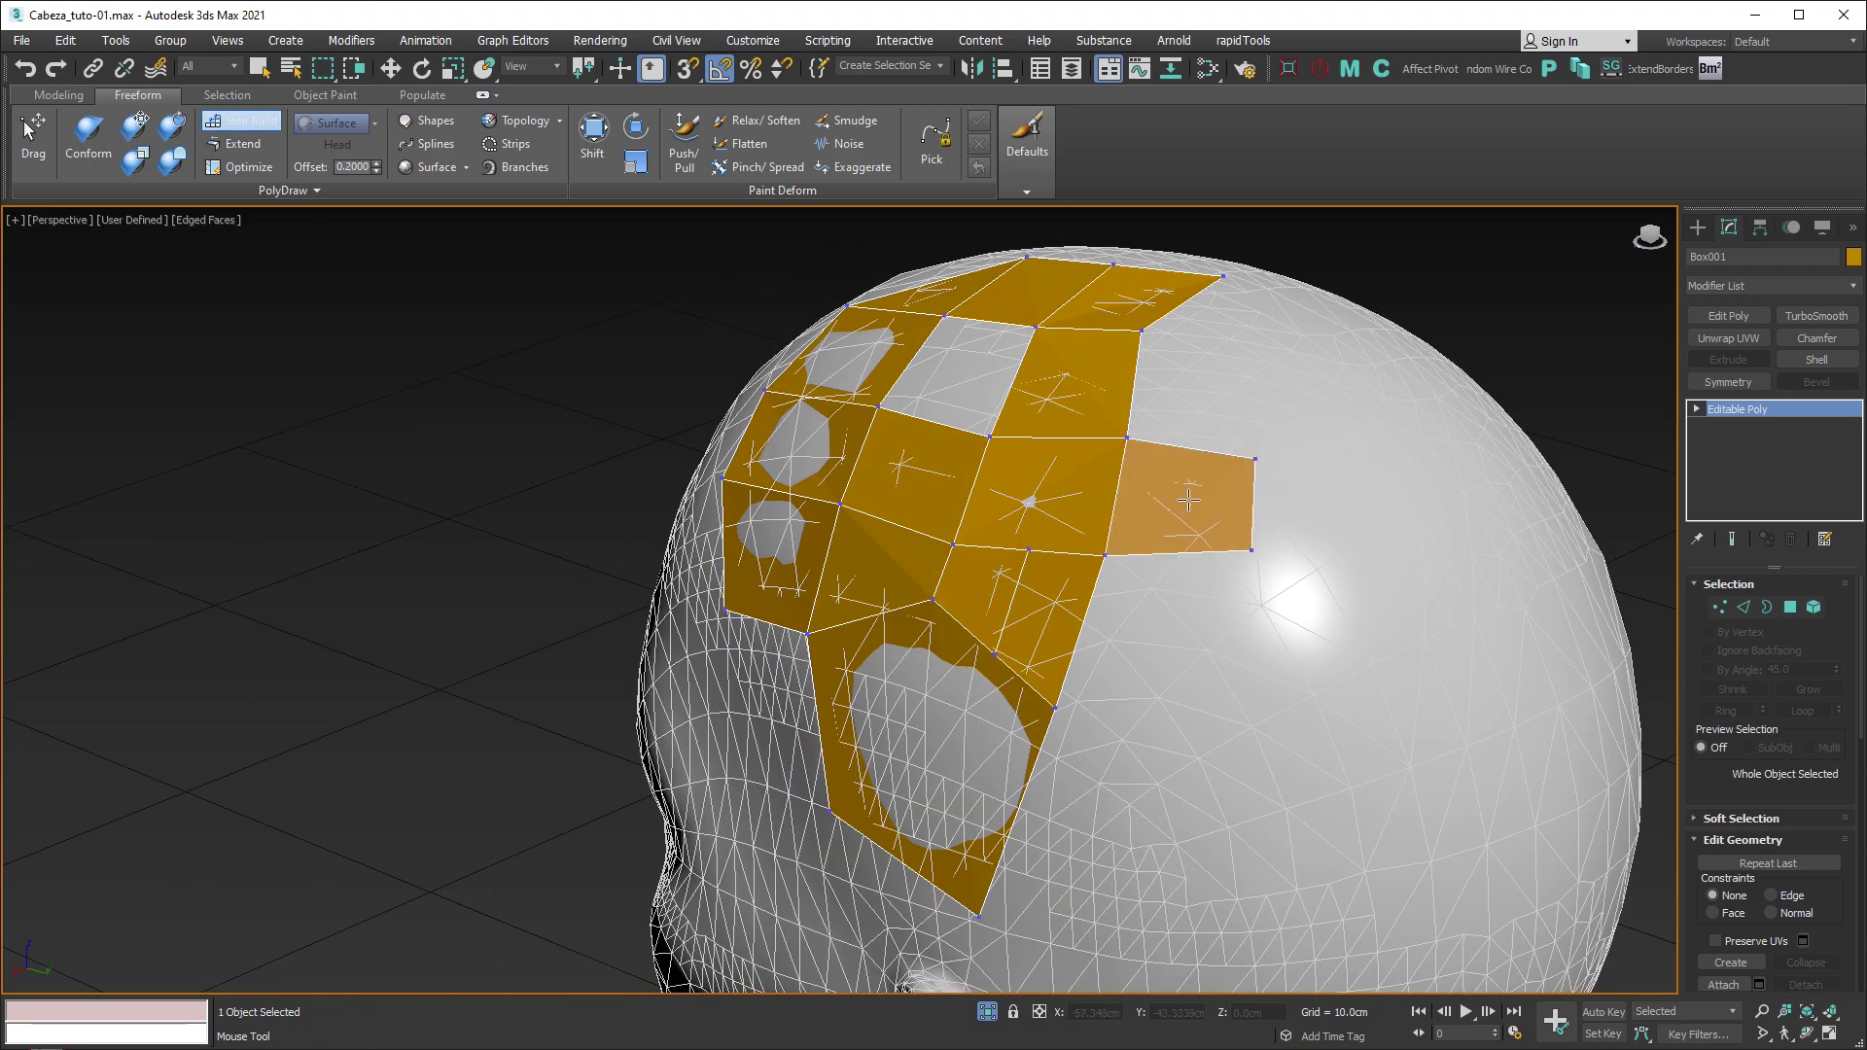